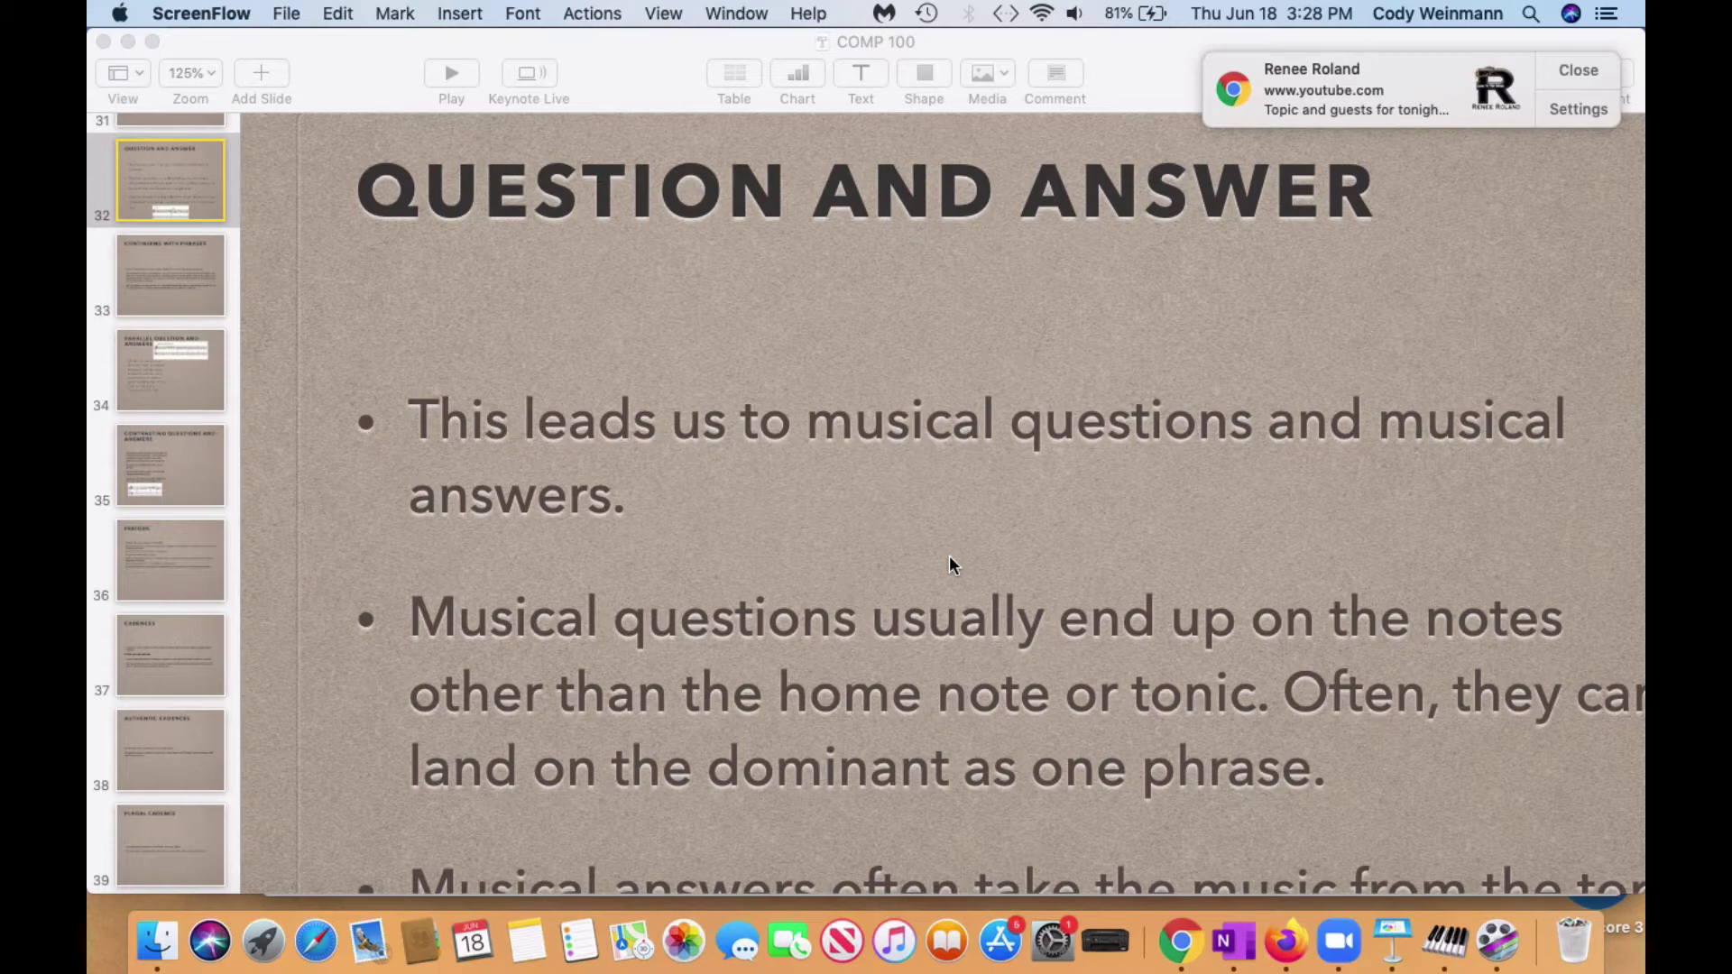
Scroll slide 32 down and right to reveal the Question and Answer score below the bullets
scroll(951, 564, down, 2)
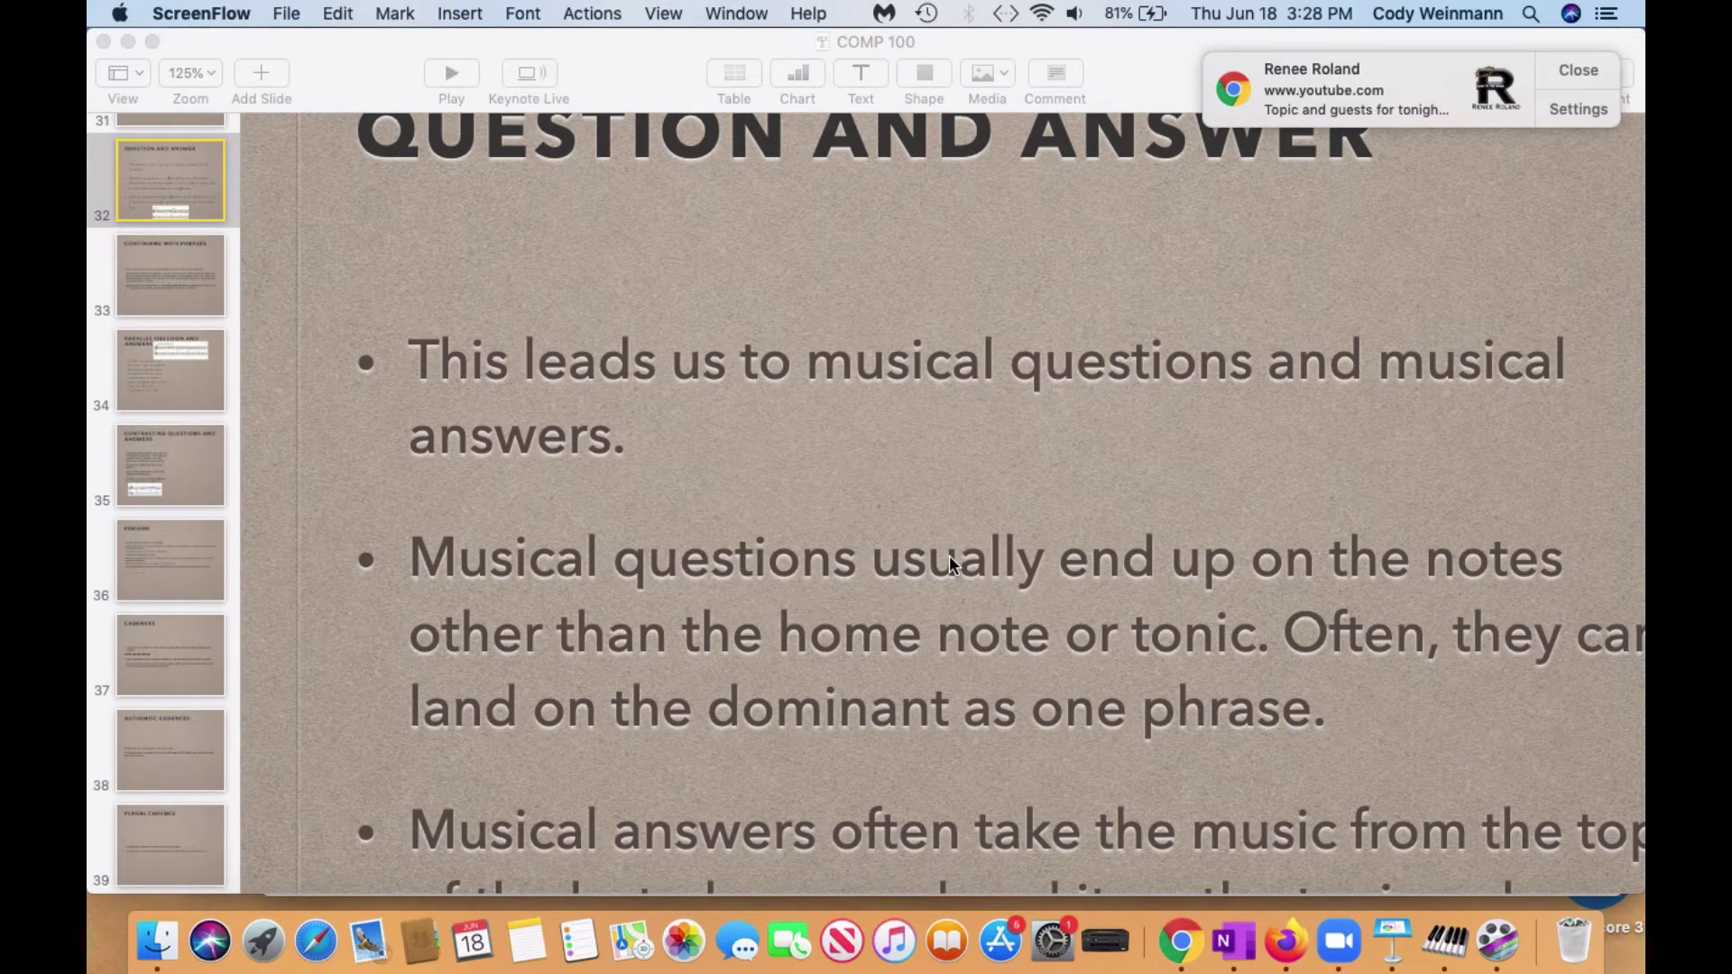
scroll(952, 564, down, 3)
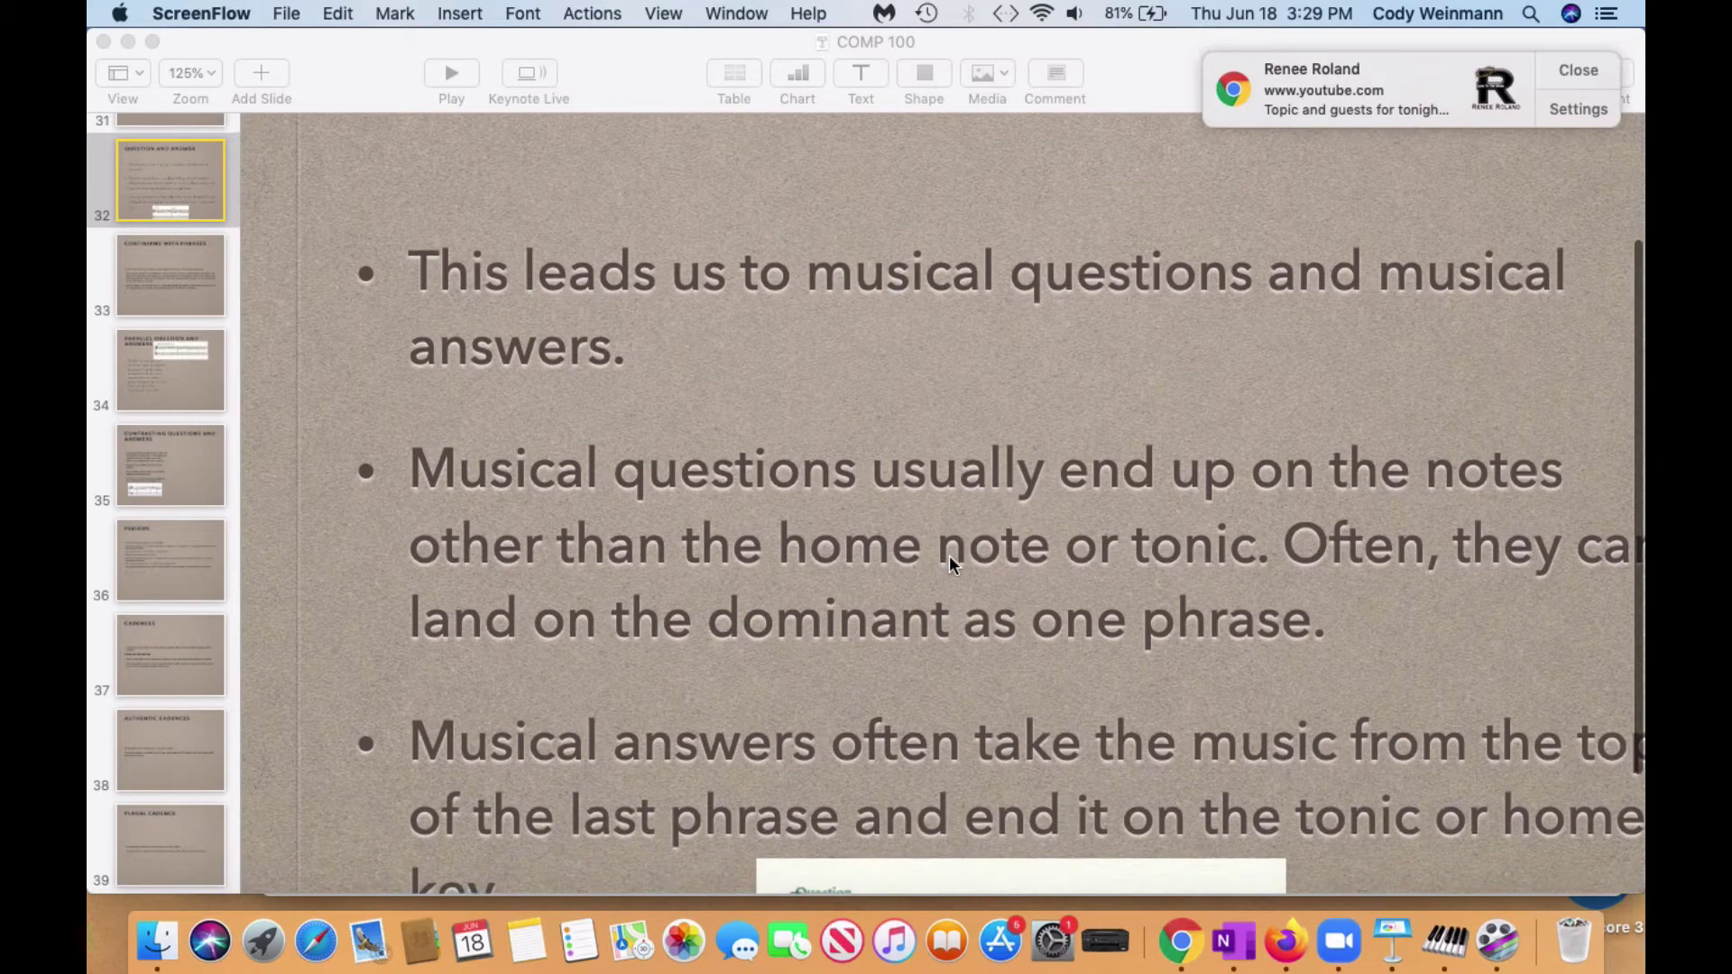
scroll(951, 564, right, 2)
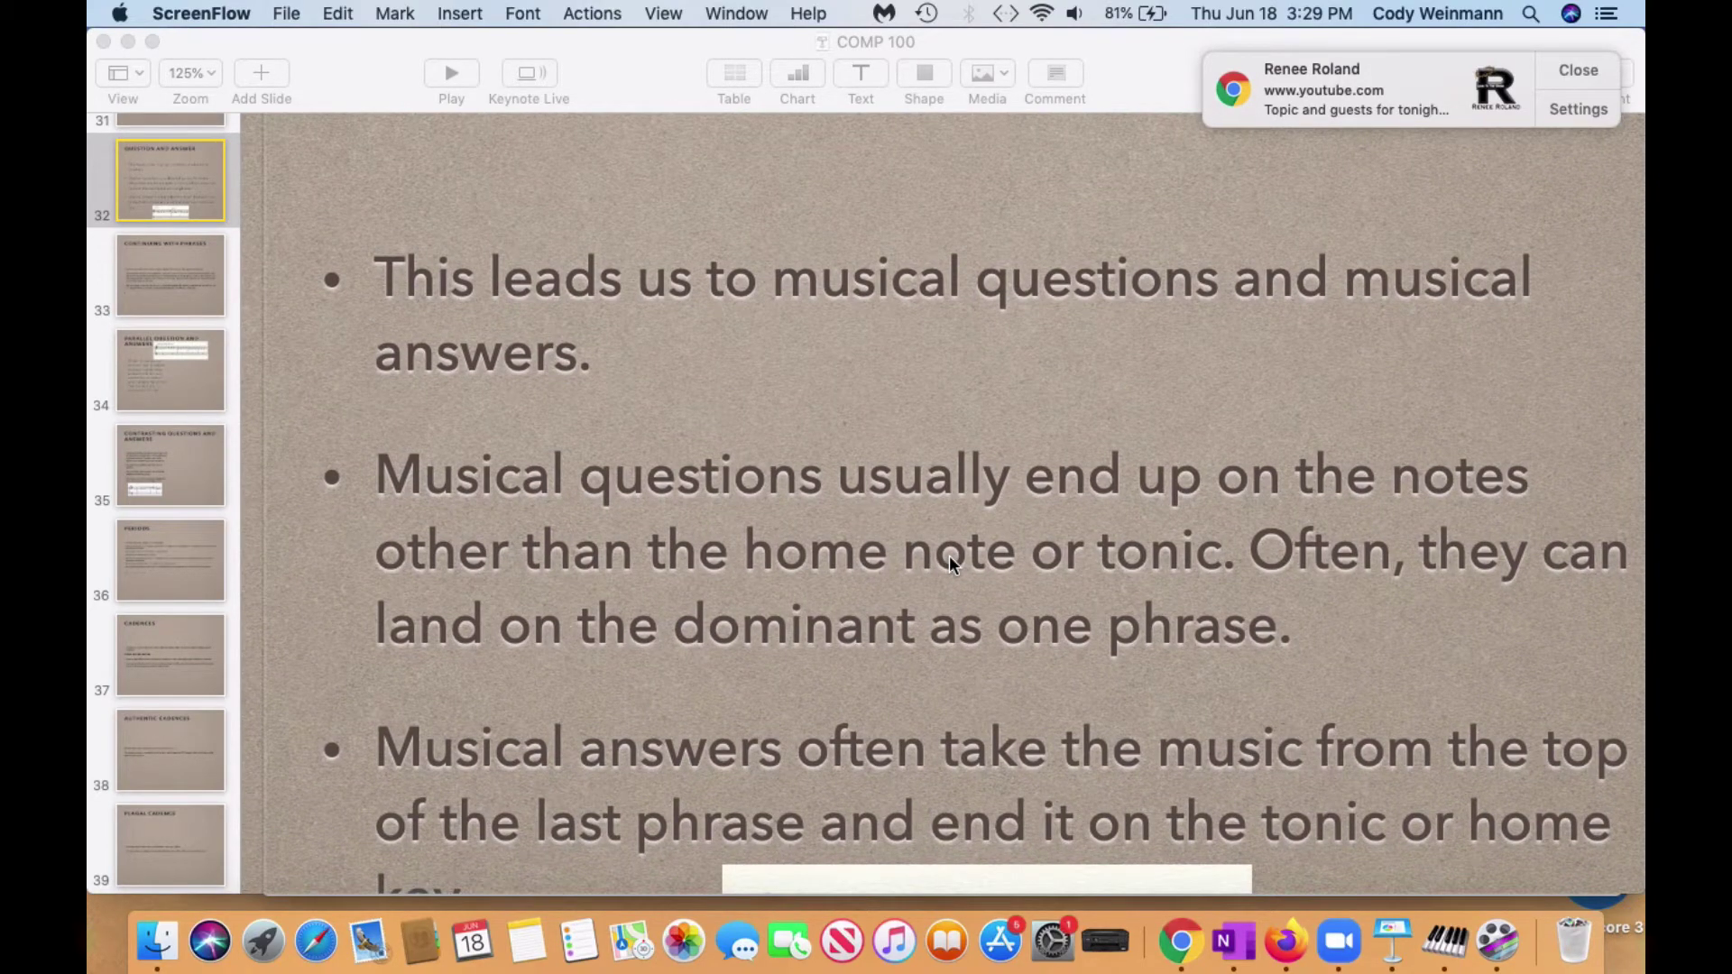
scroll(952, 564, down, 3)
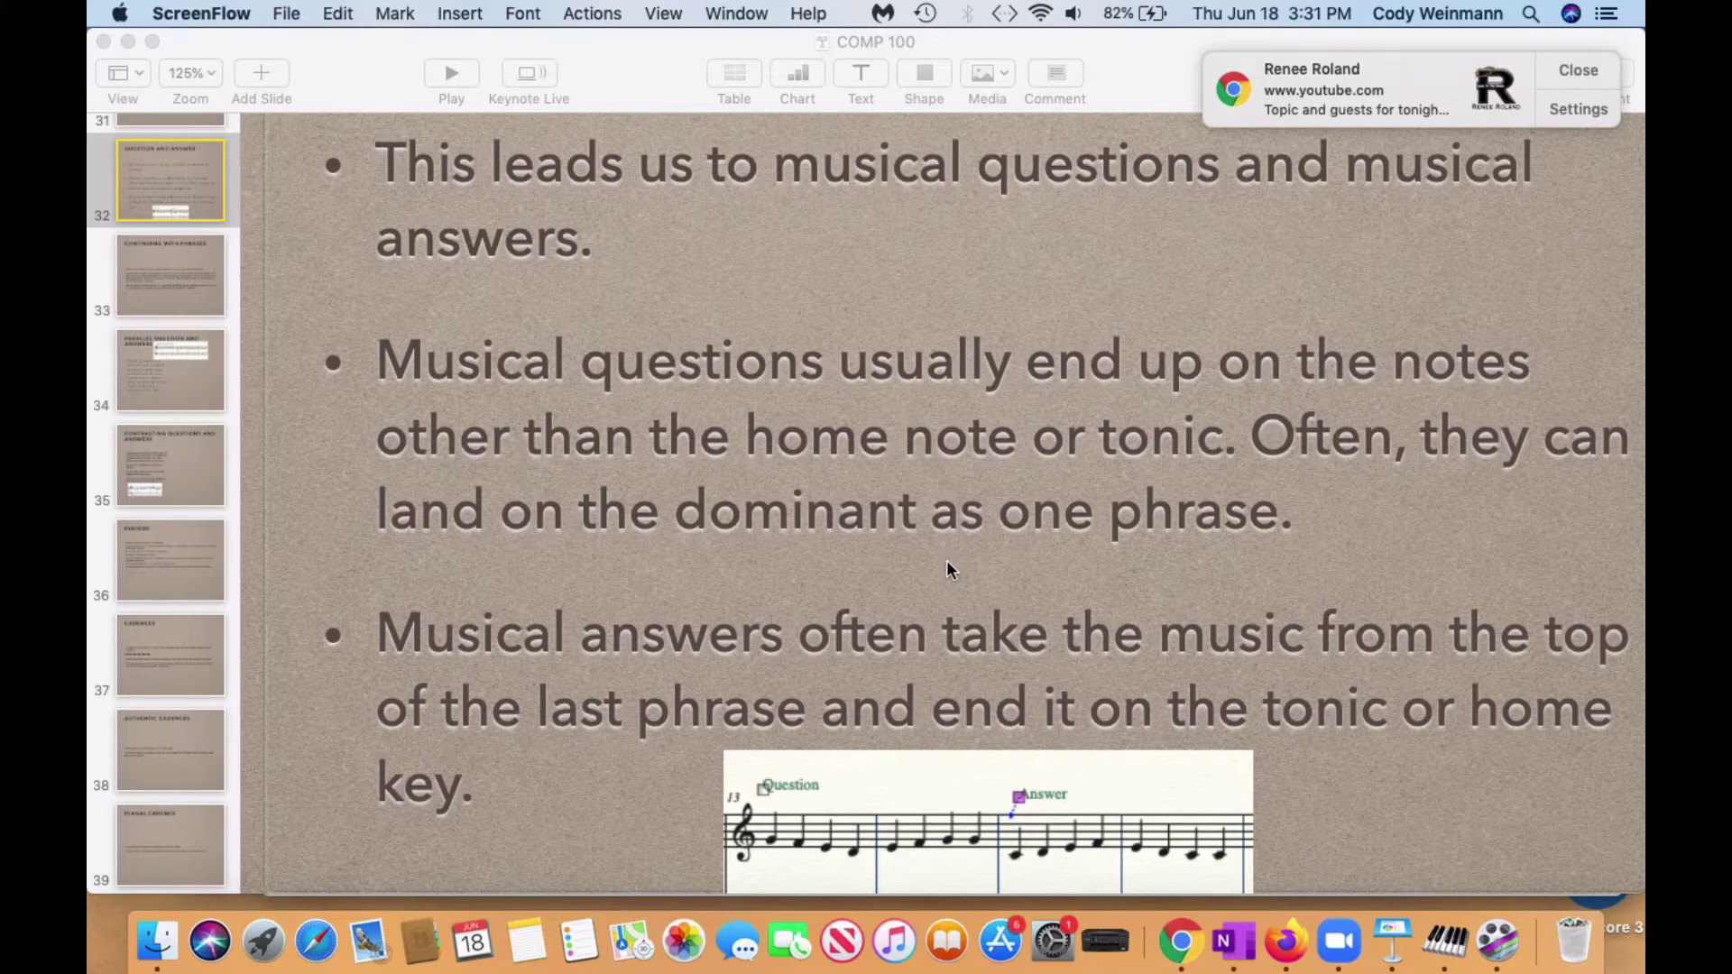
Show Keynote's Document settings panel and nudge the score excerpt slightly left and up
click(952, 840)
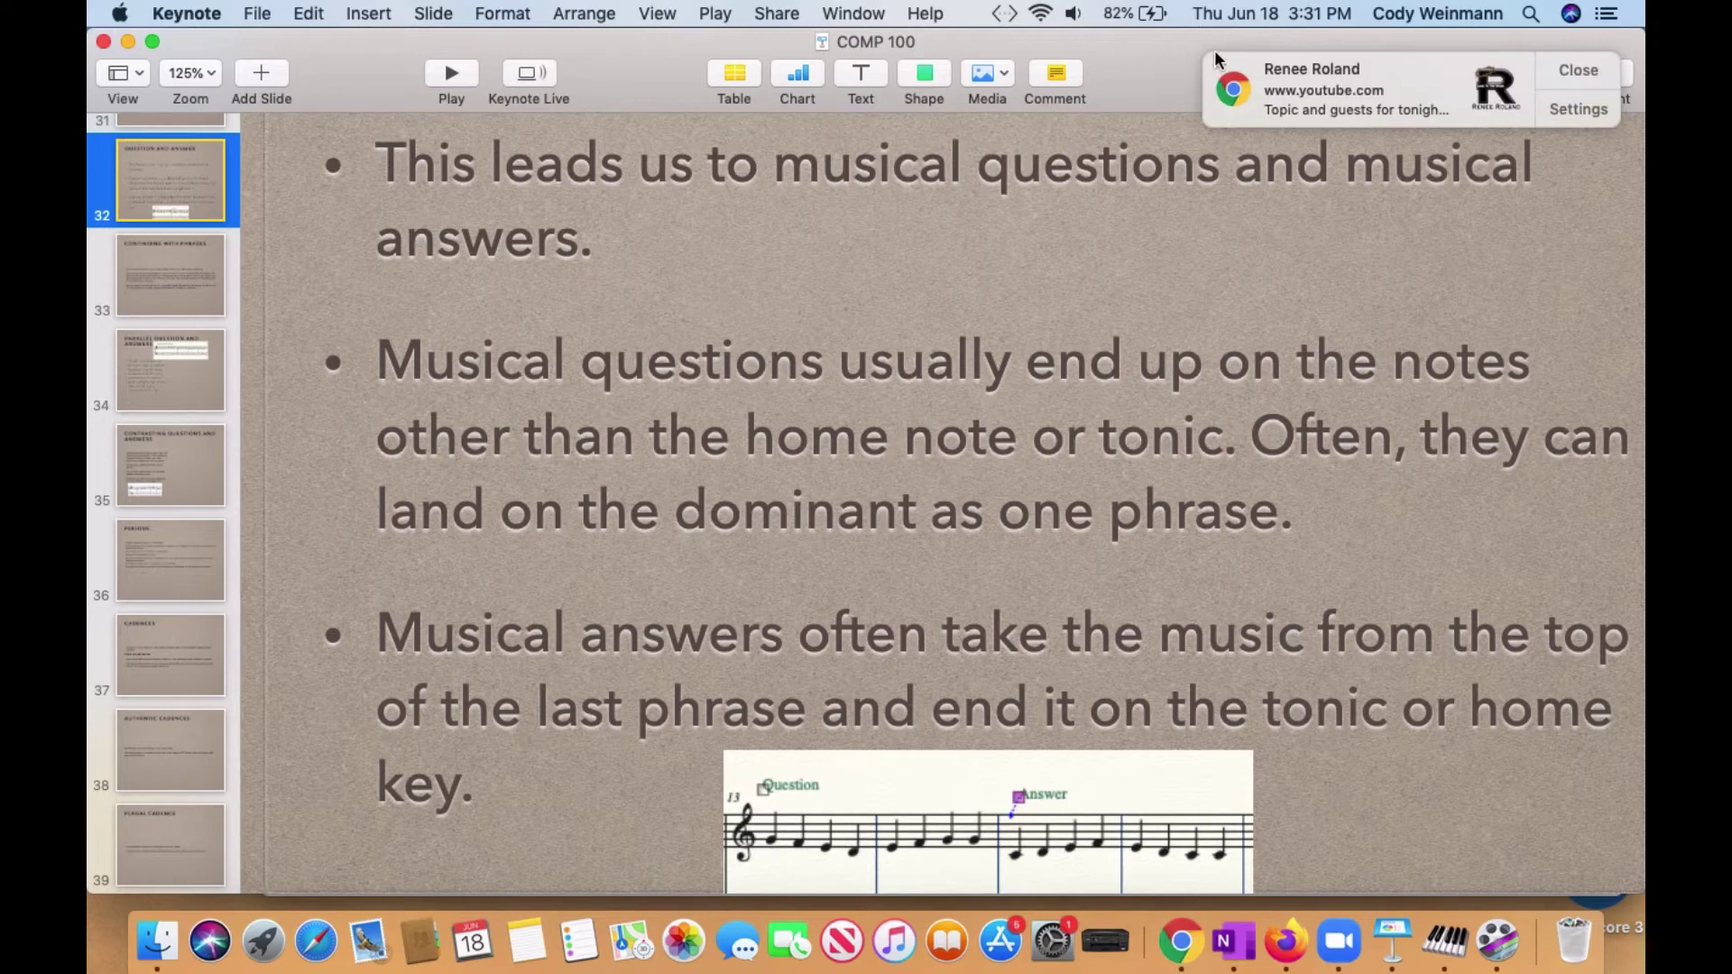
click(1581, 71)
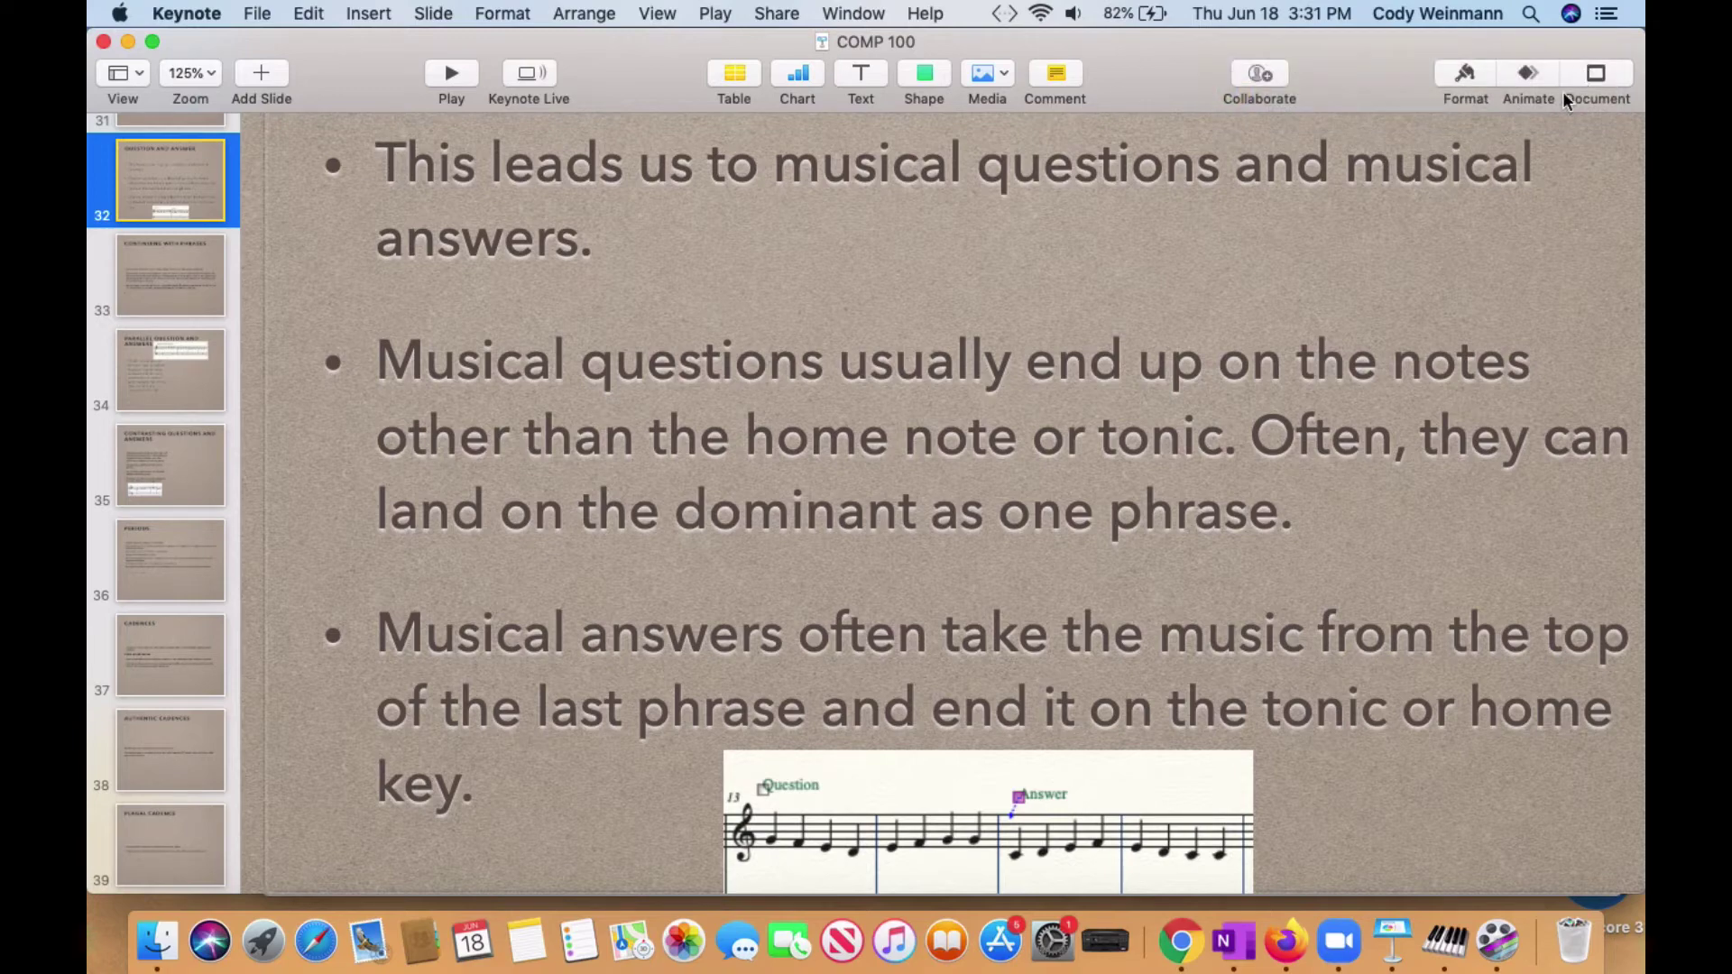
click(1465, 75)
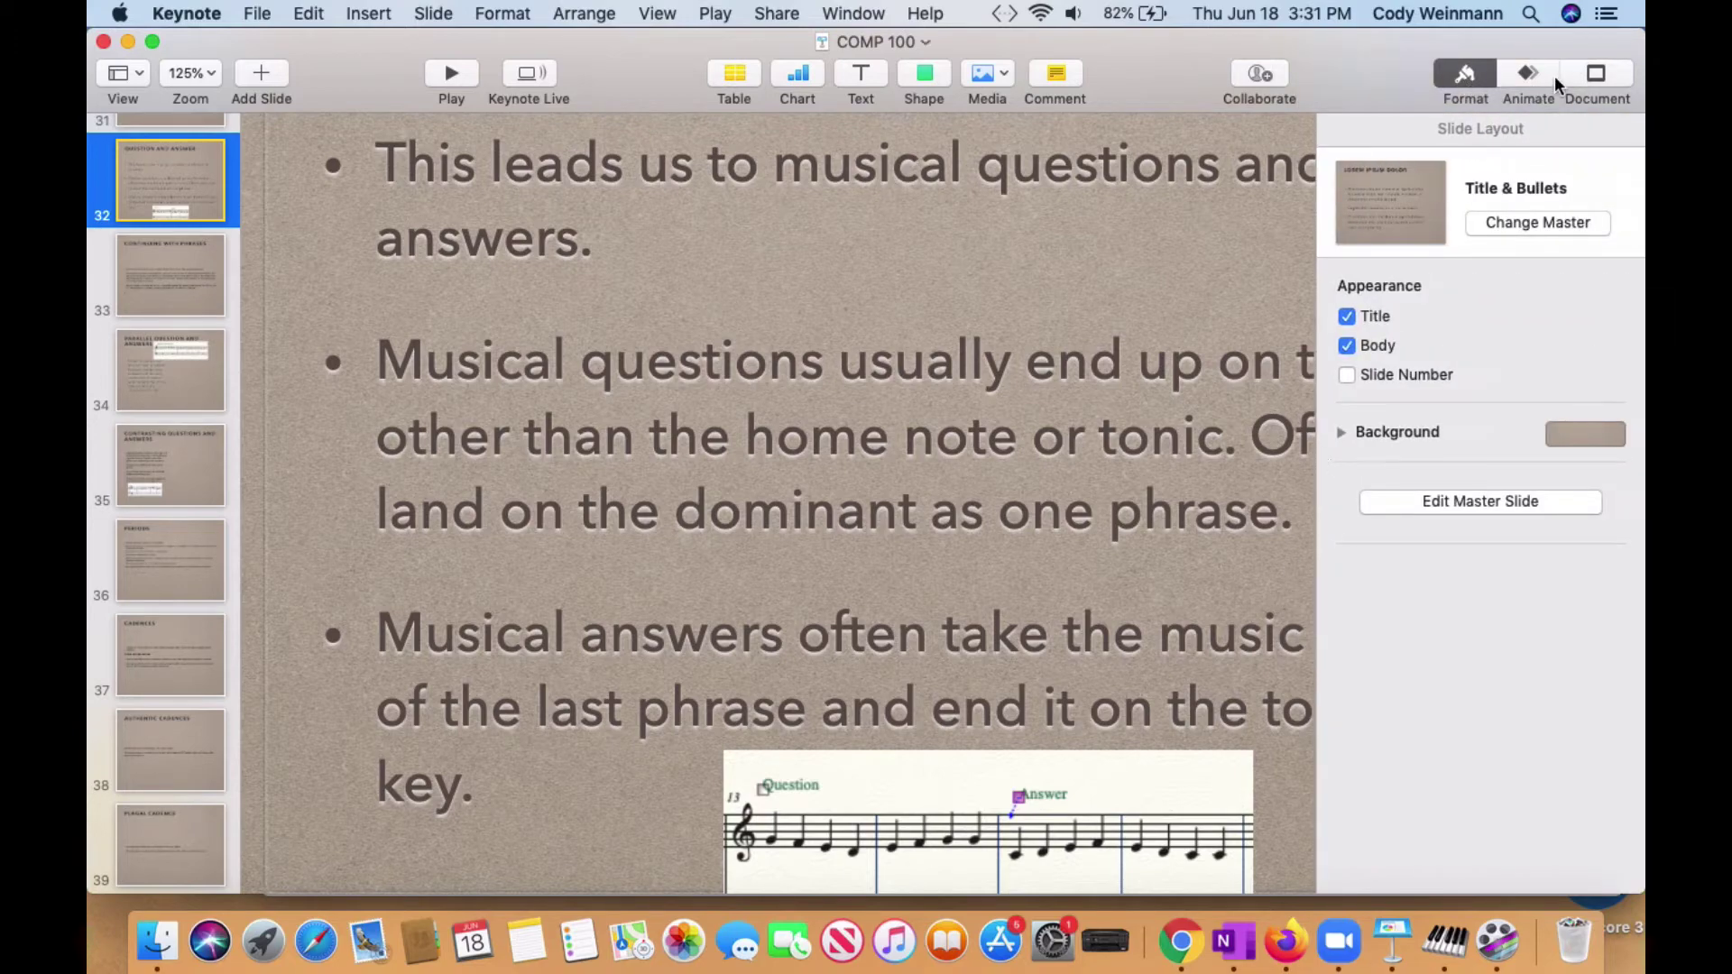
click(1598, 76)
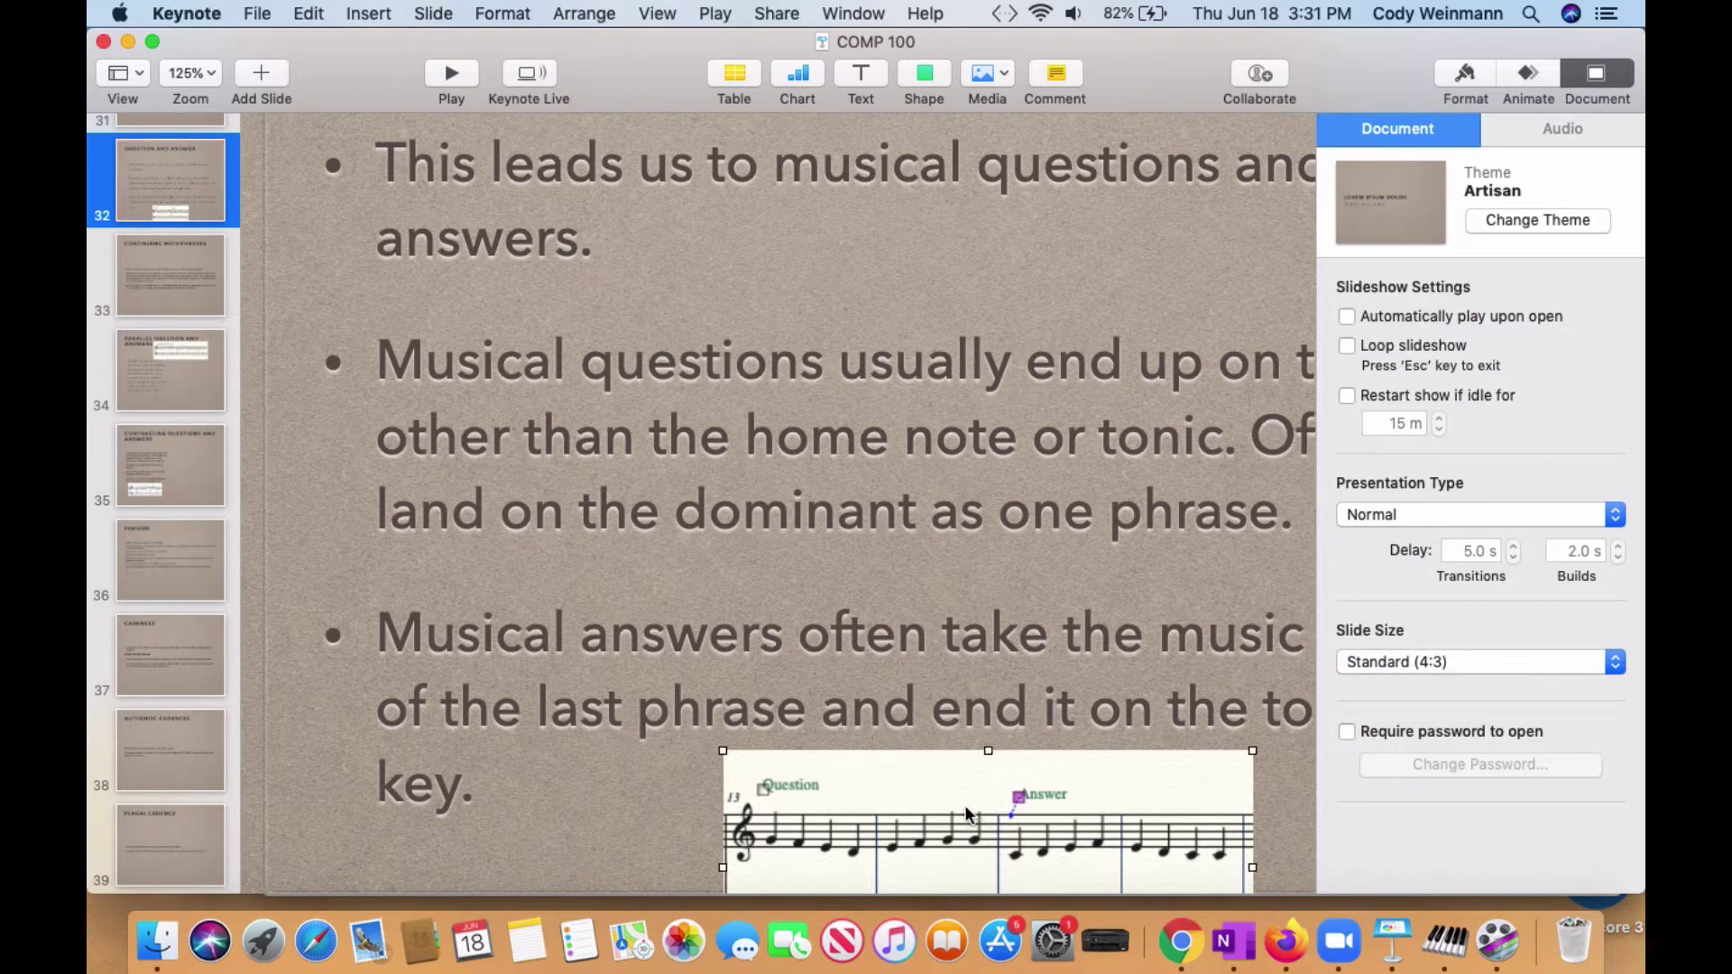
mouse_move(965, 804)
mouse_down()
mouse_move(955, 818)
mouse_move(949, 794)
mouse_up()
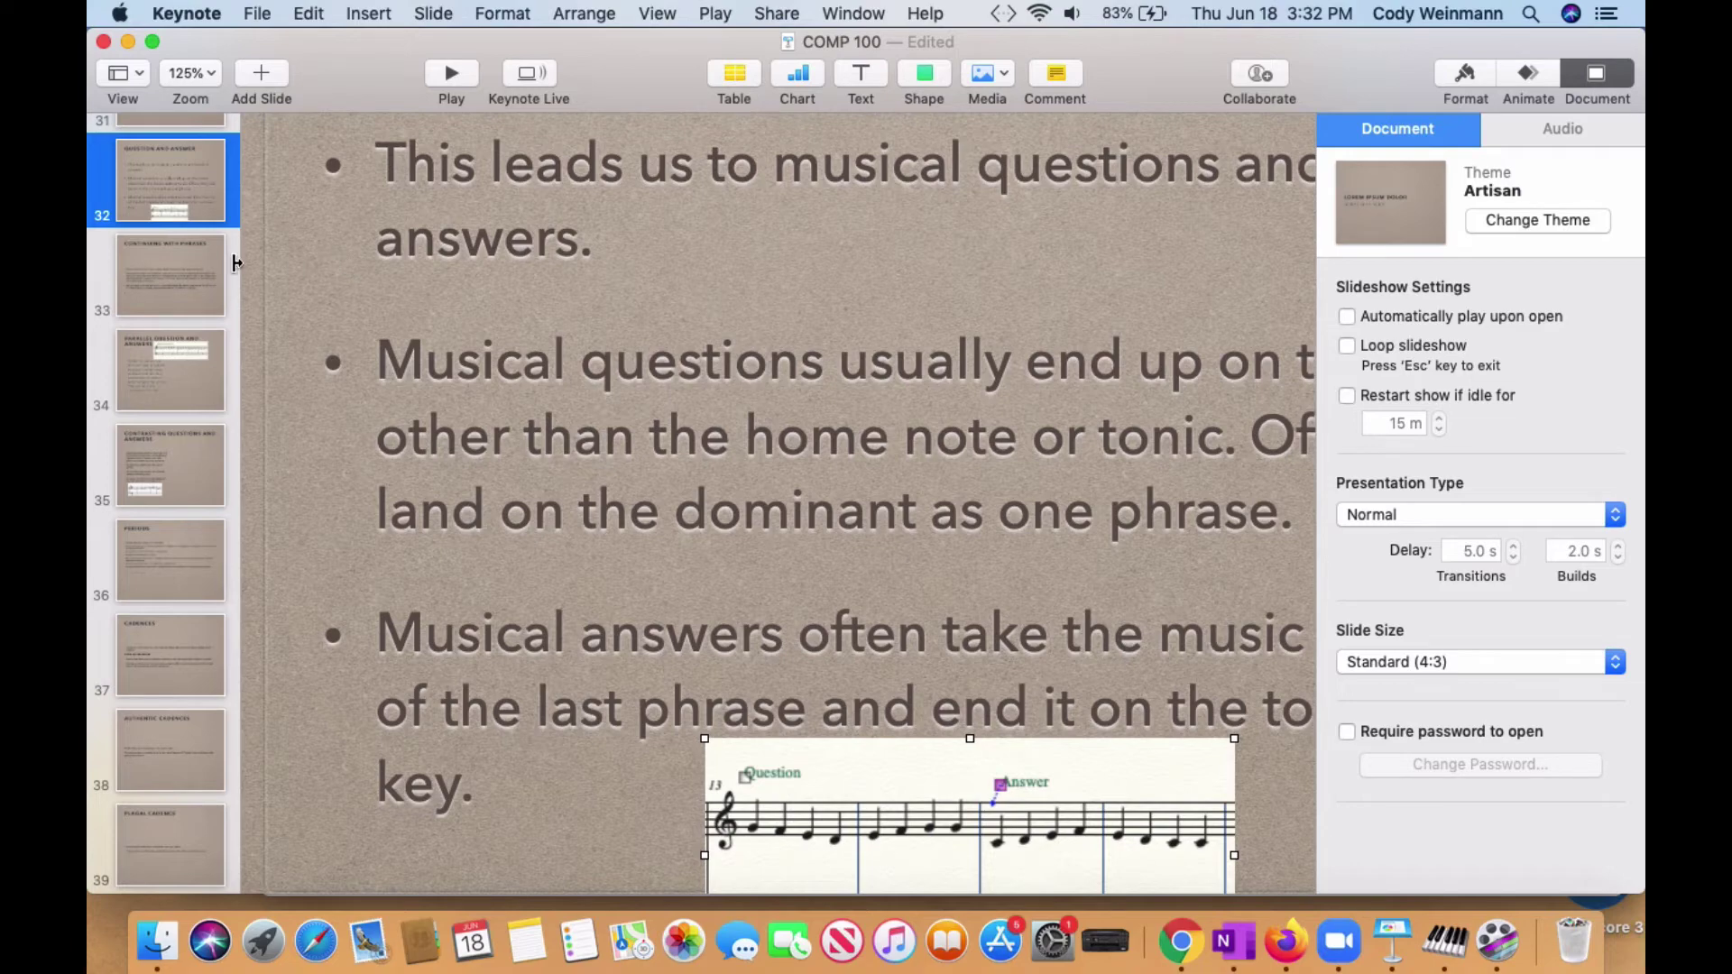
Go to slide 33 and scroll across its bullets on questions ending on the dominant
click(191, 253)
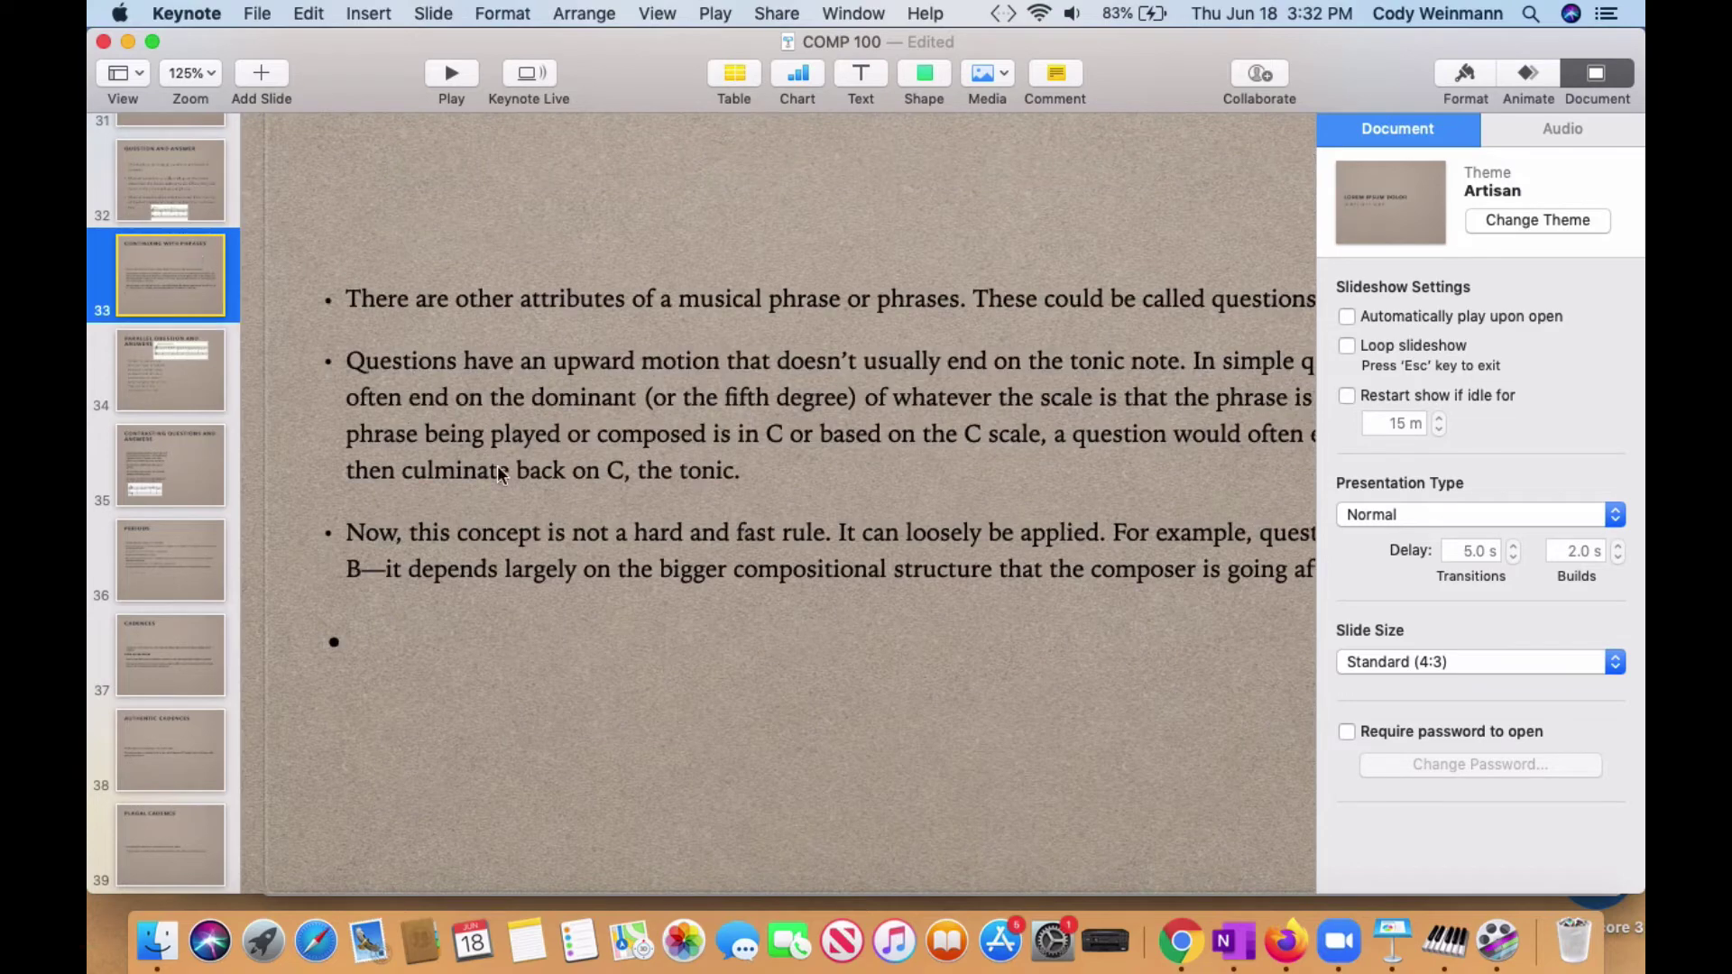
scroll(496, 464, up, 3)
scroll(496, 463, right, 2)
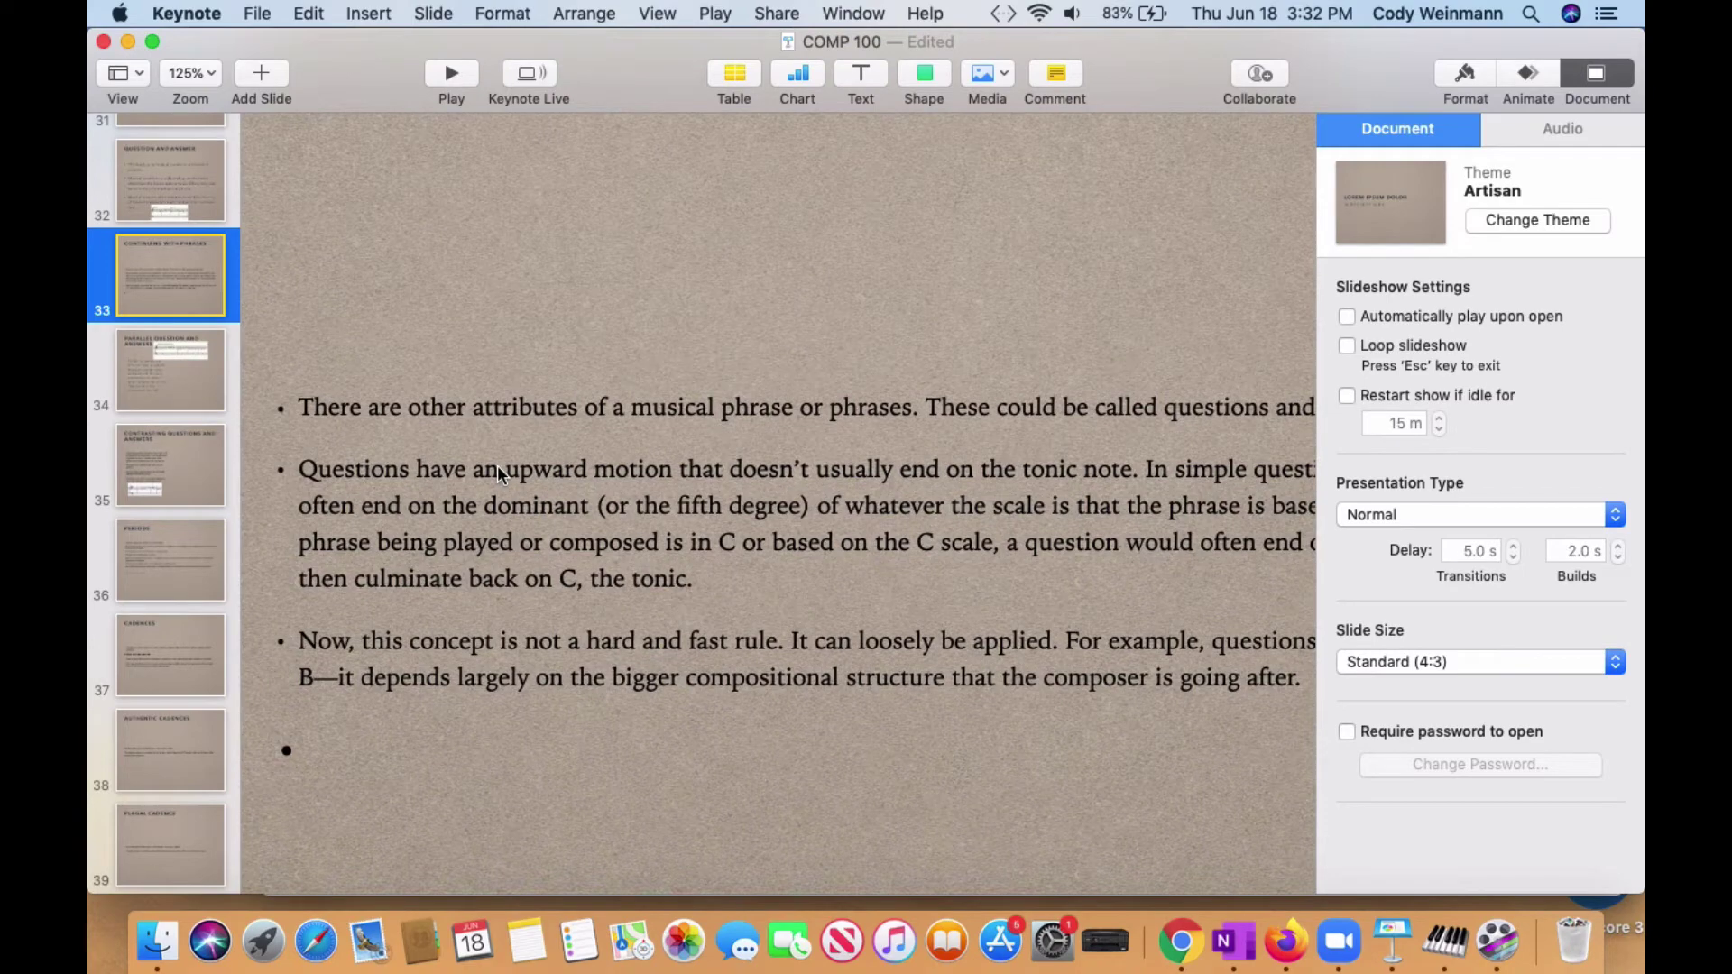
scroll(496, 464, right, 2)
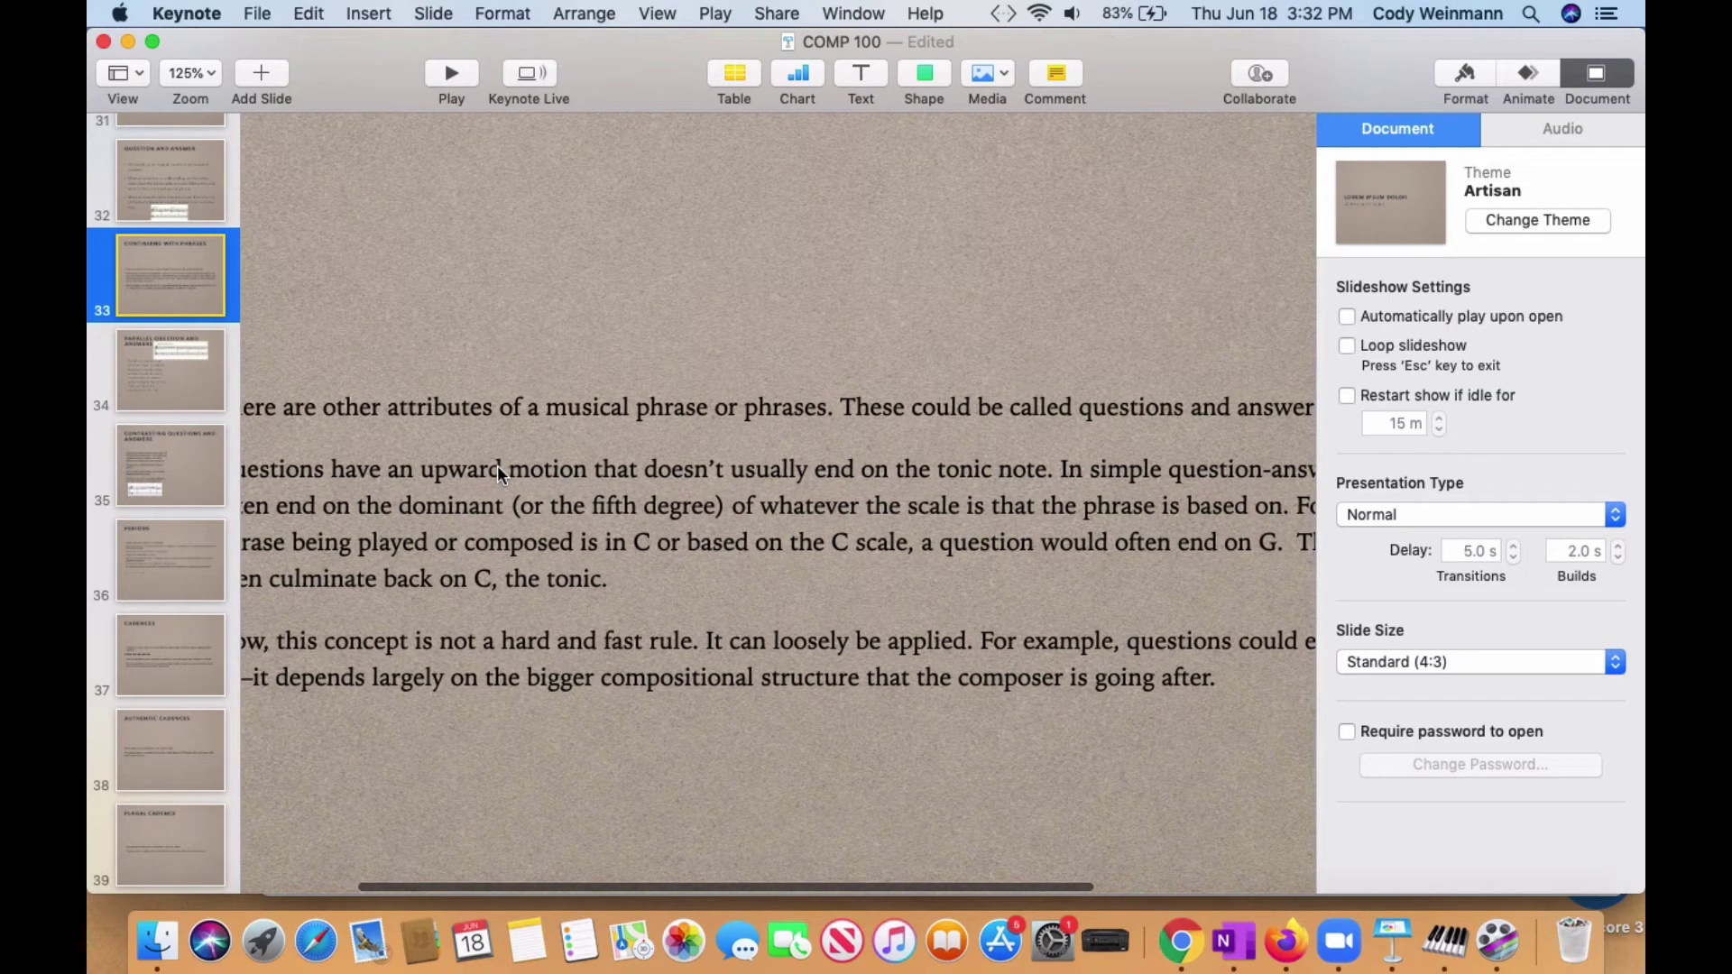
scroll(496, 464, left, 2)
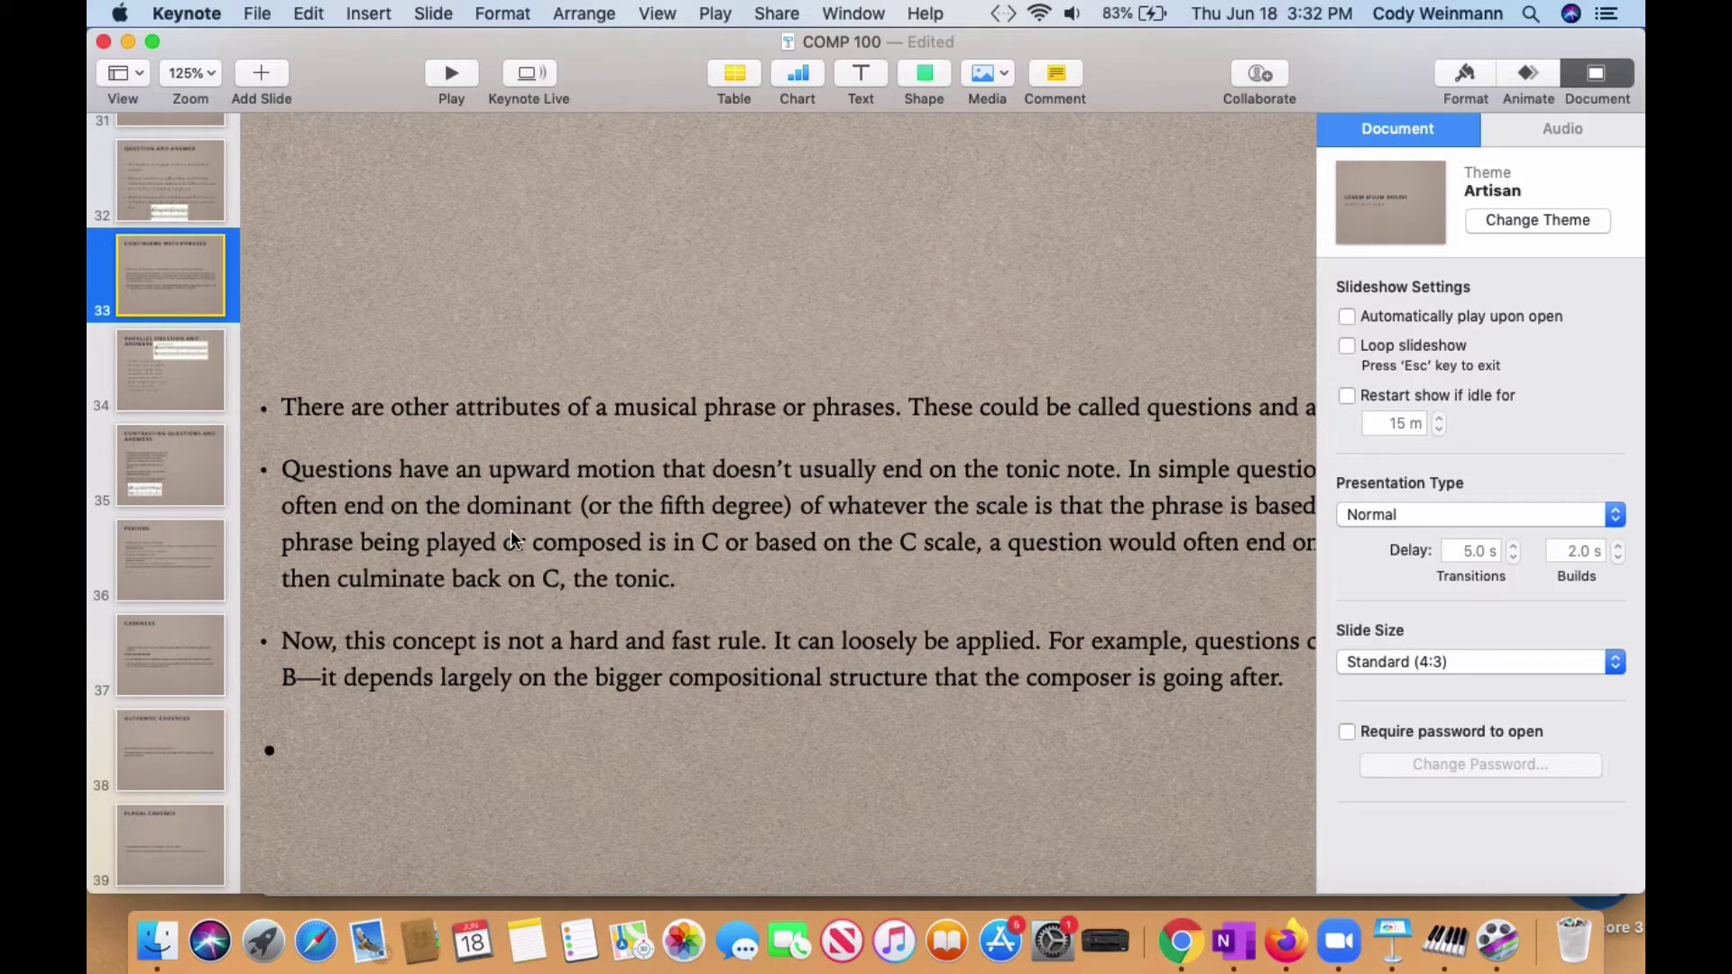
scroll(511, 529, right, 8)
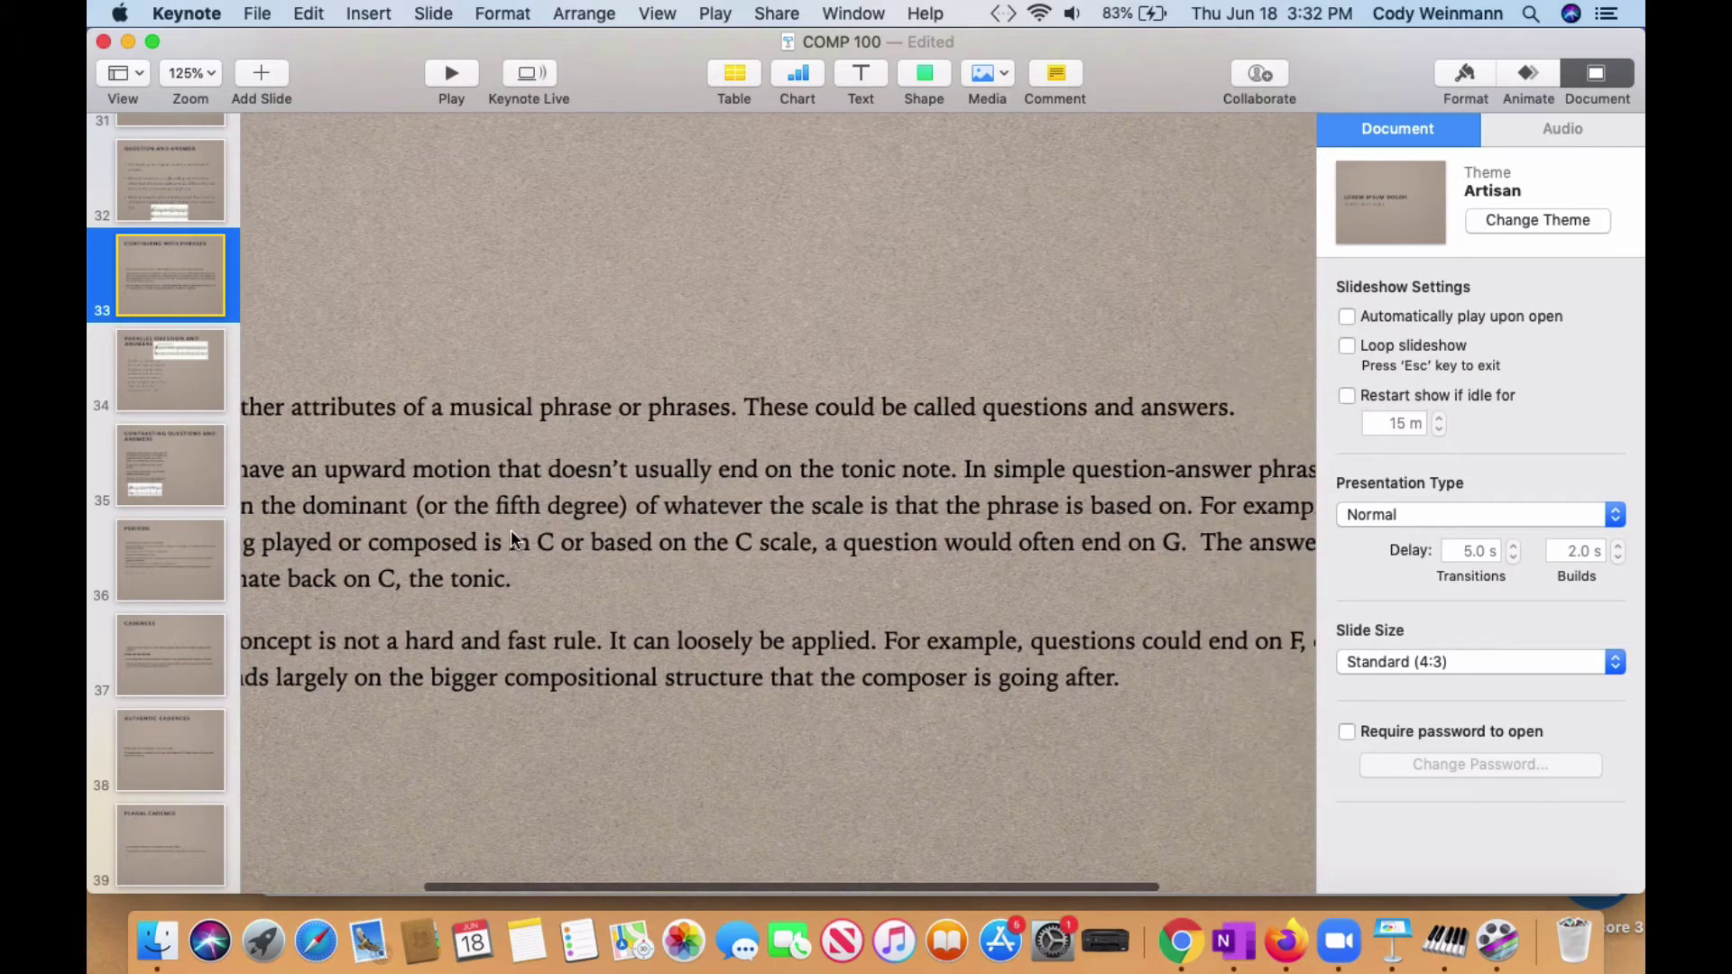
scroll(510, 528, right, 2)
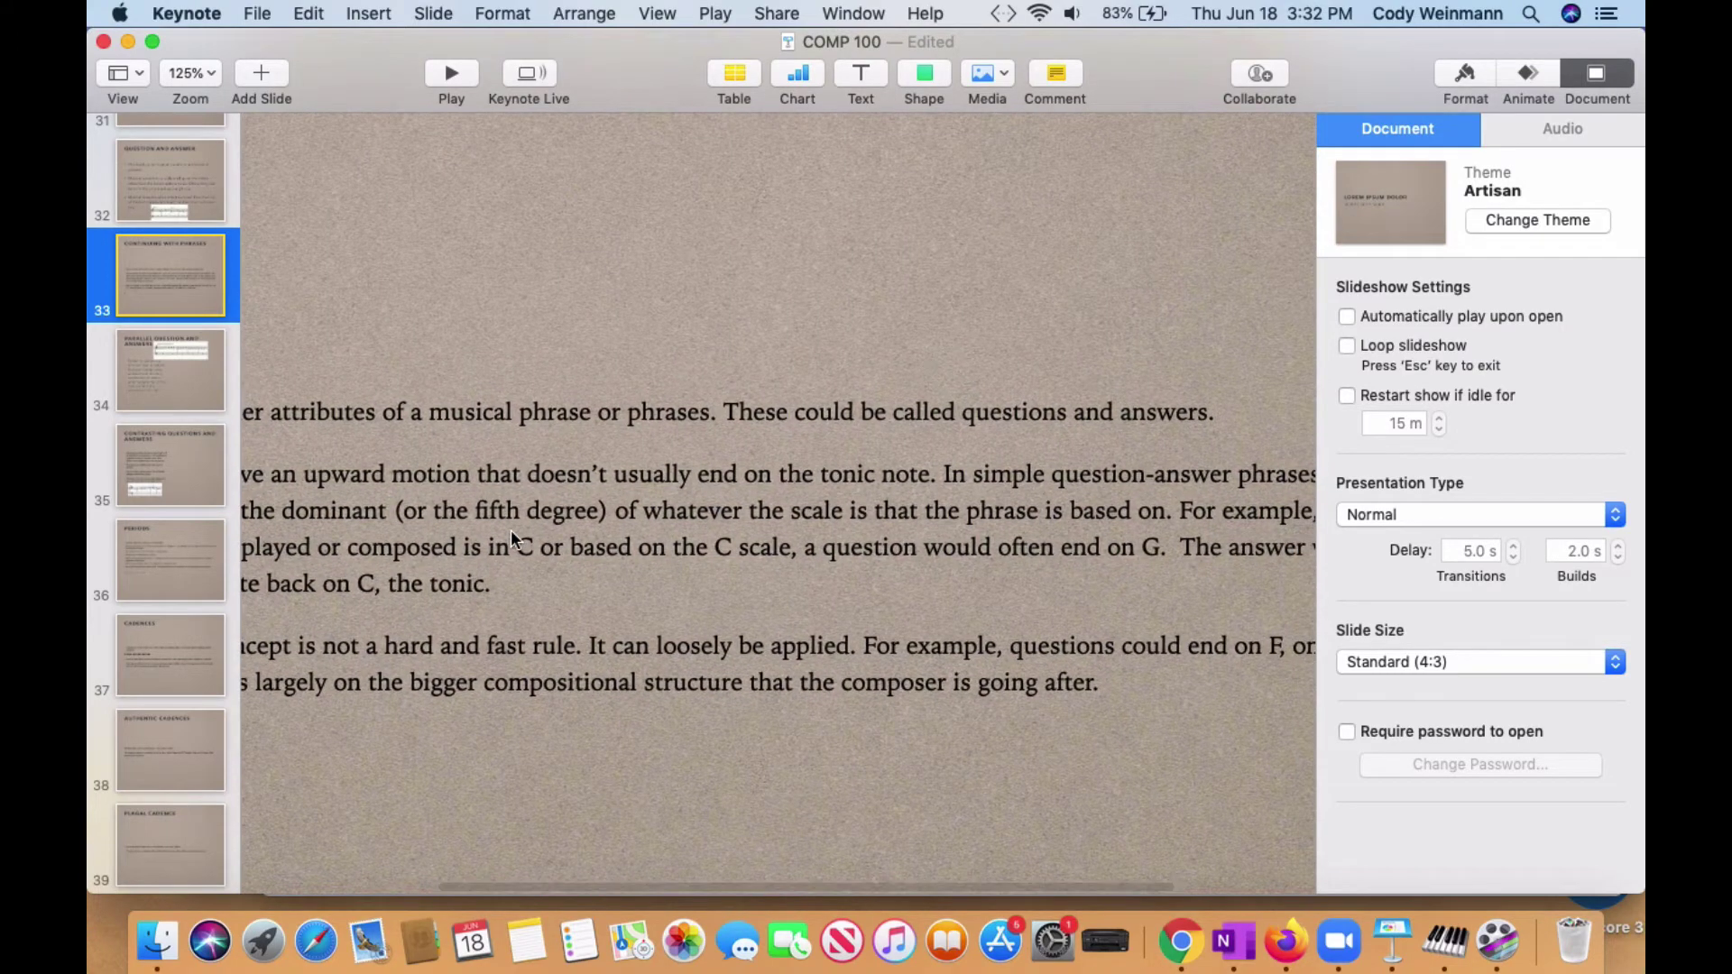
scroll(511, 528, left, 10)
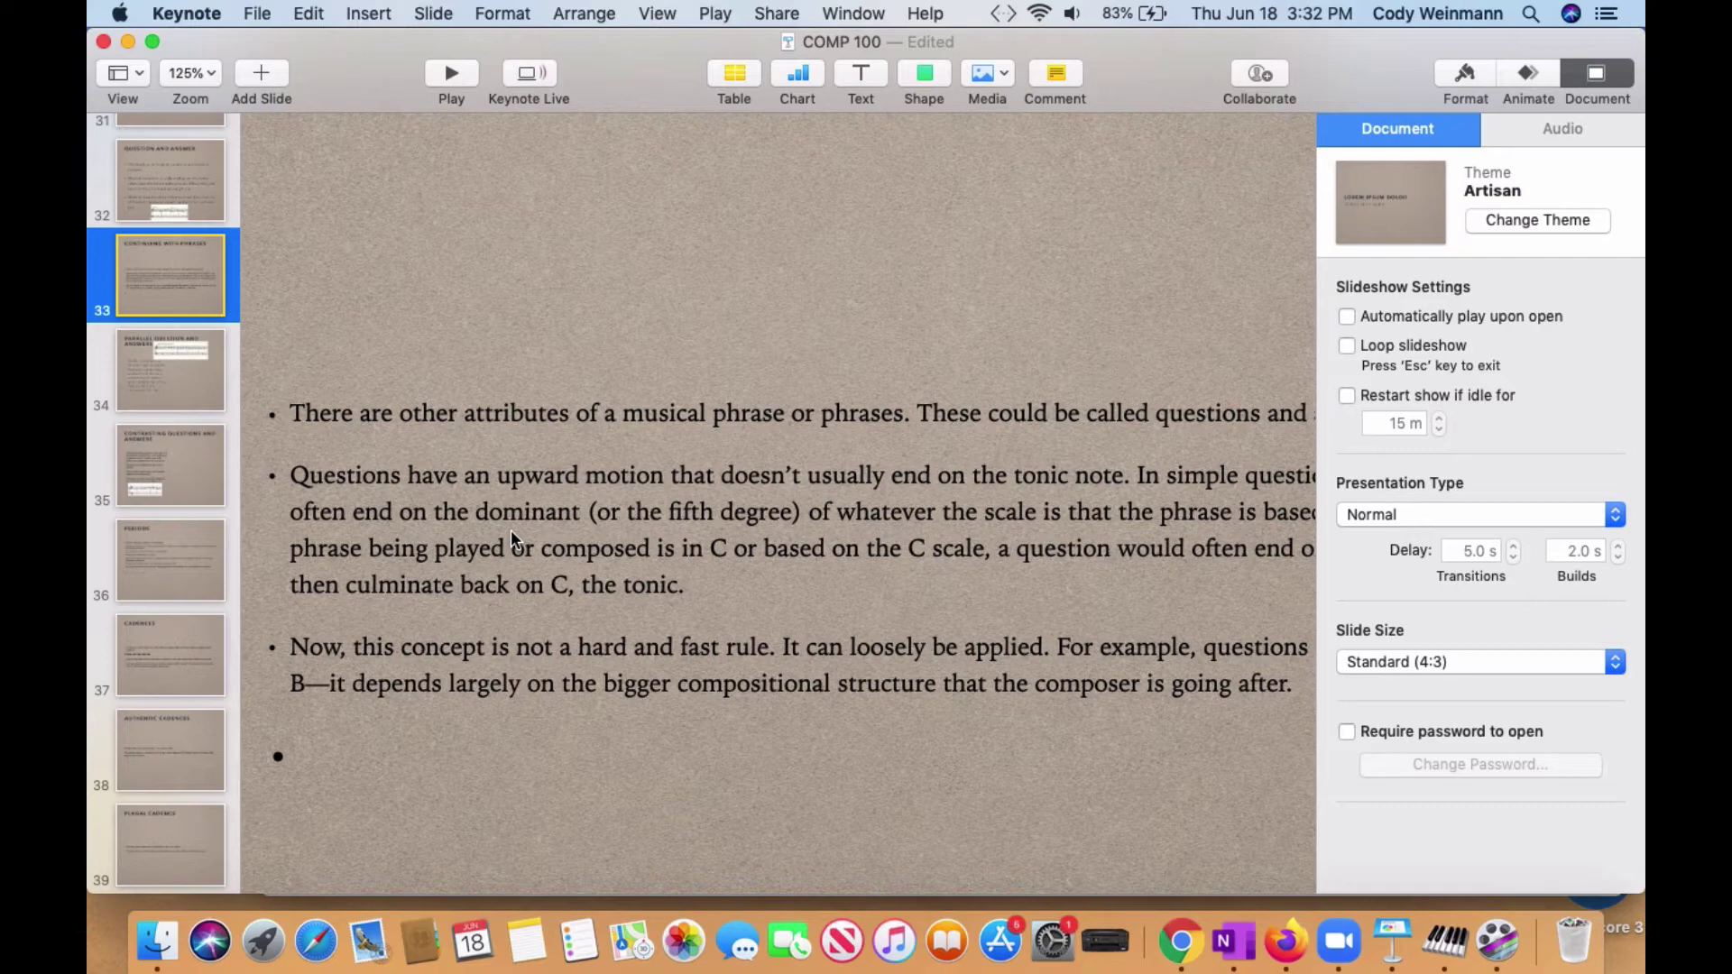
scroll(511, 529, right, 8)
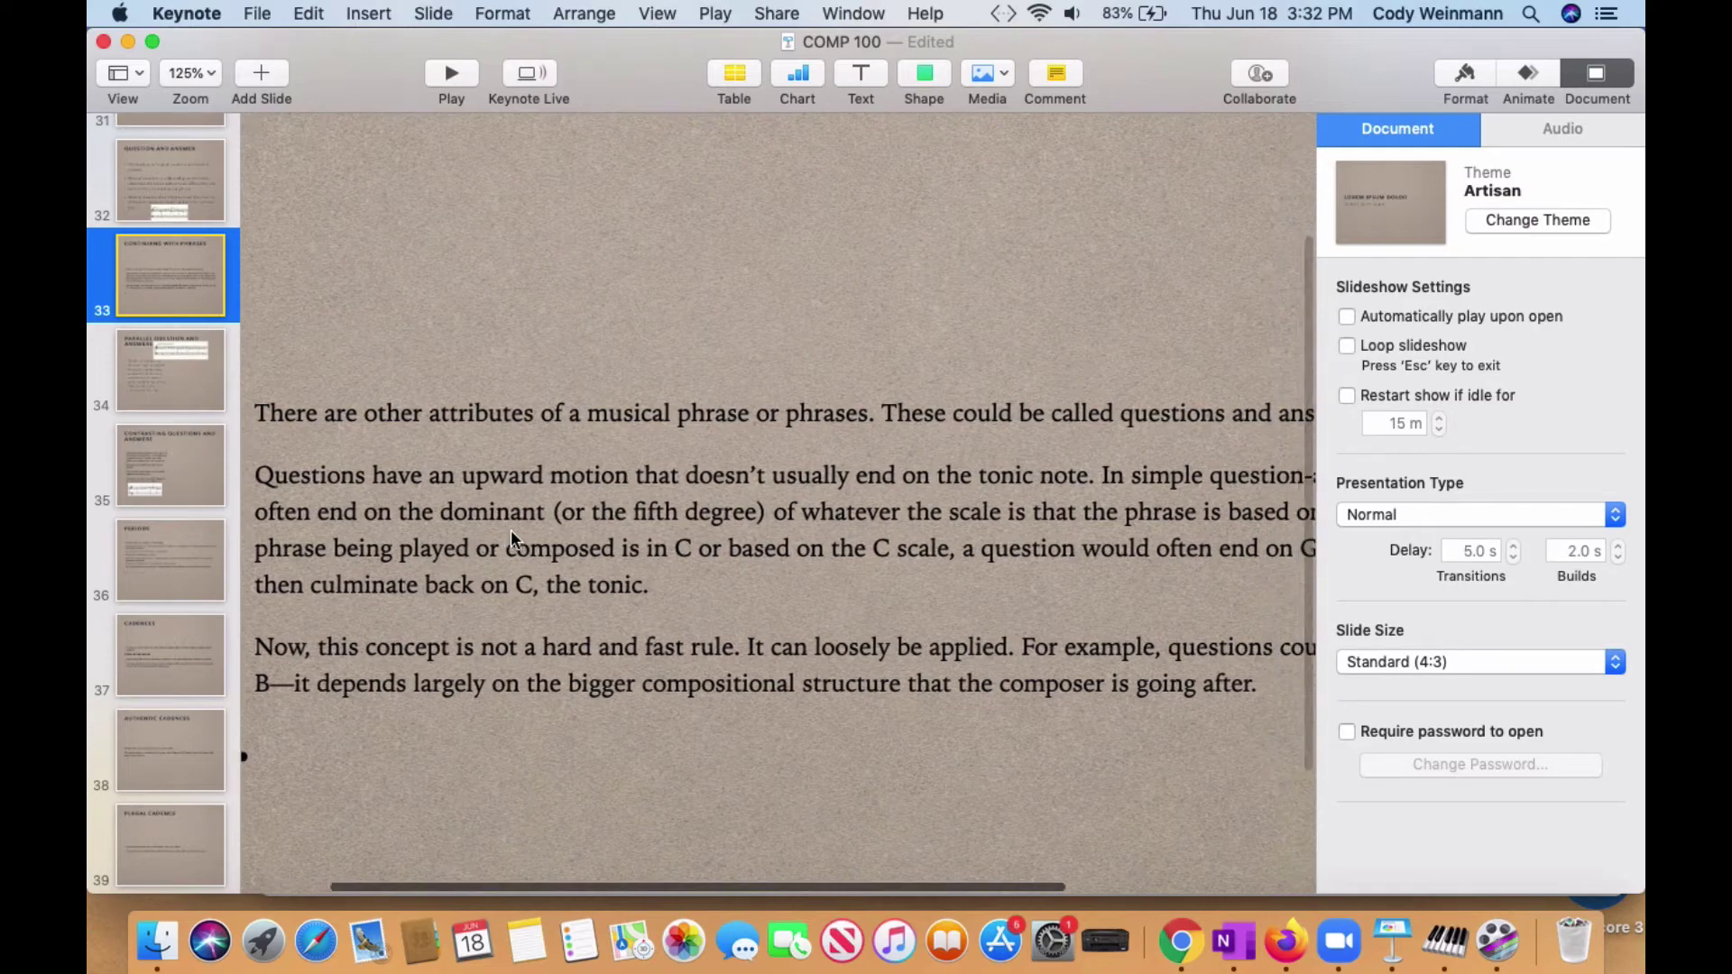
scroll(510, 529, right, 5)
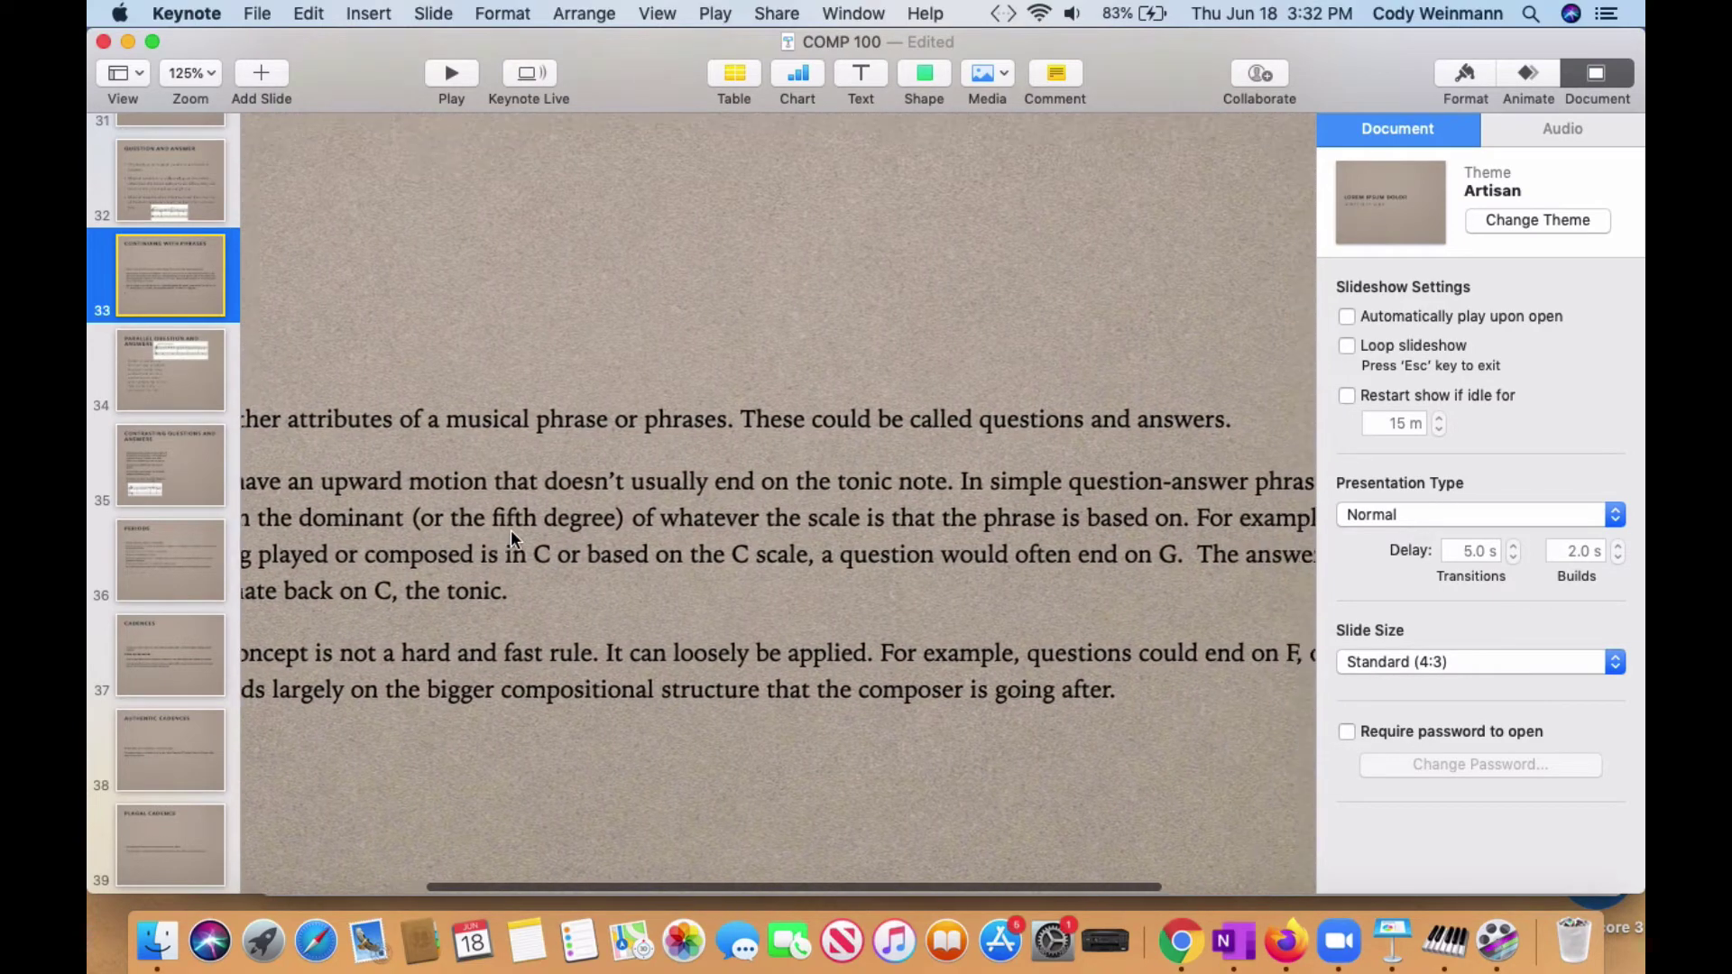
scroll(511, 529, left, 10)
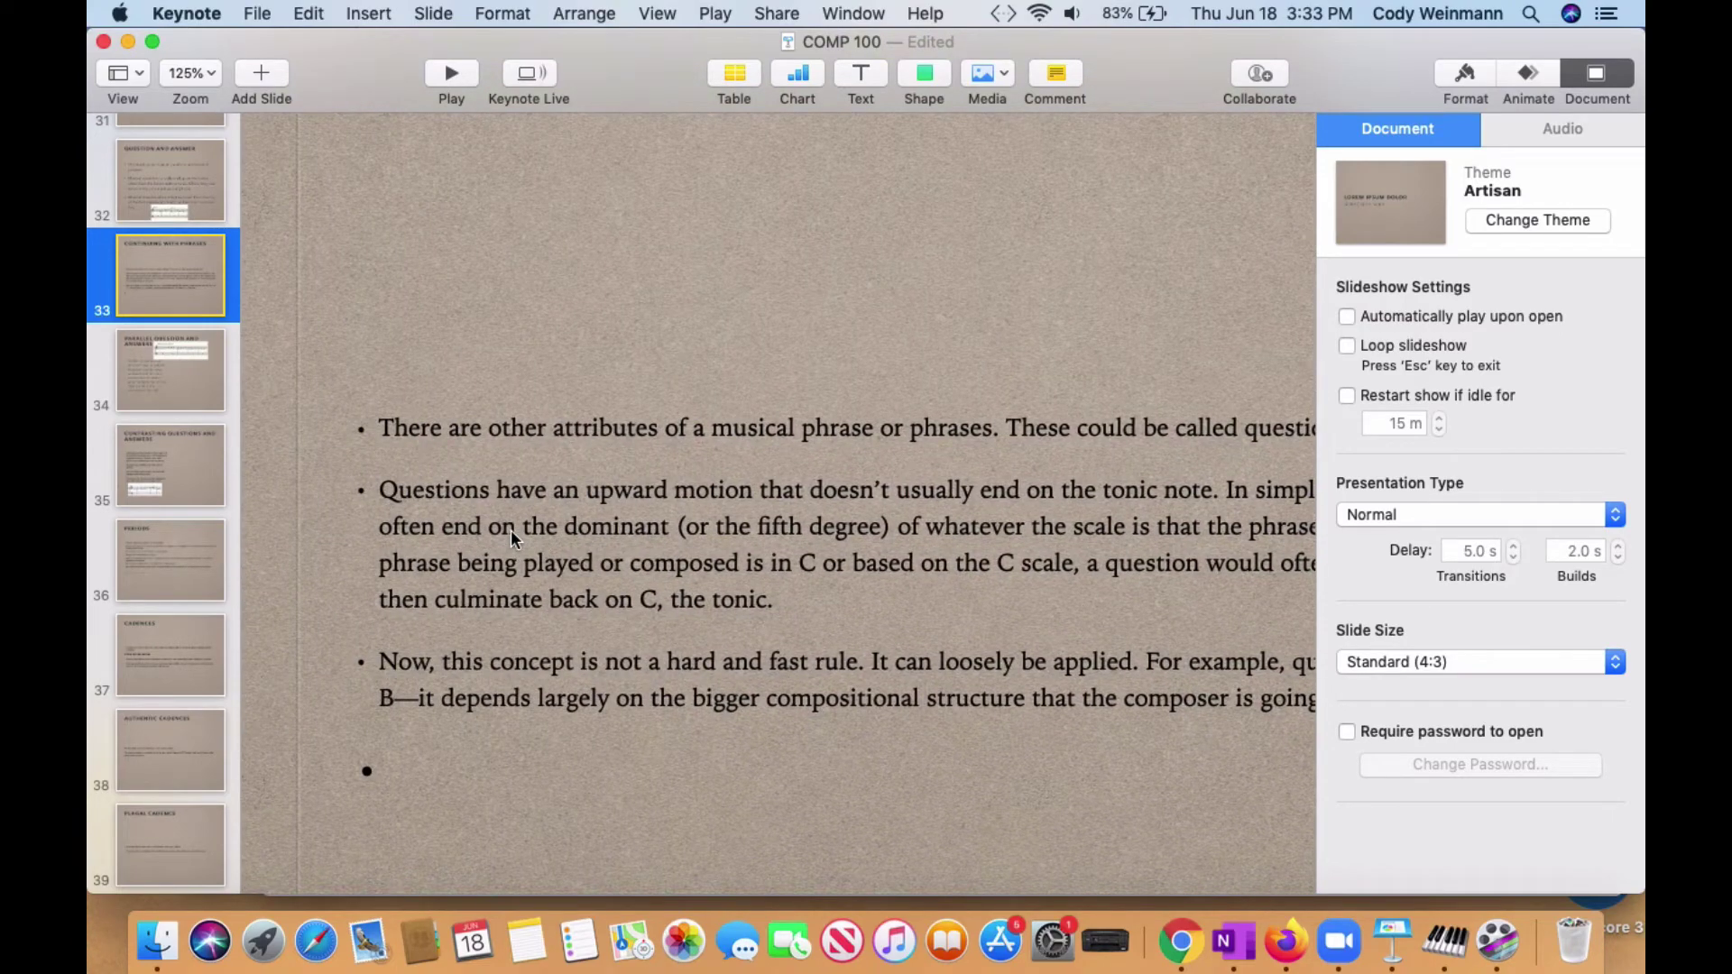
scroll(510, 532, right, 5)
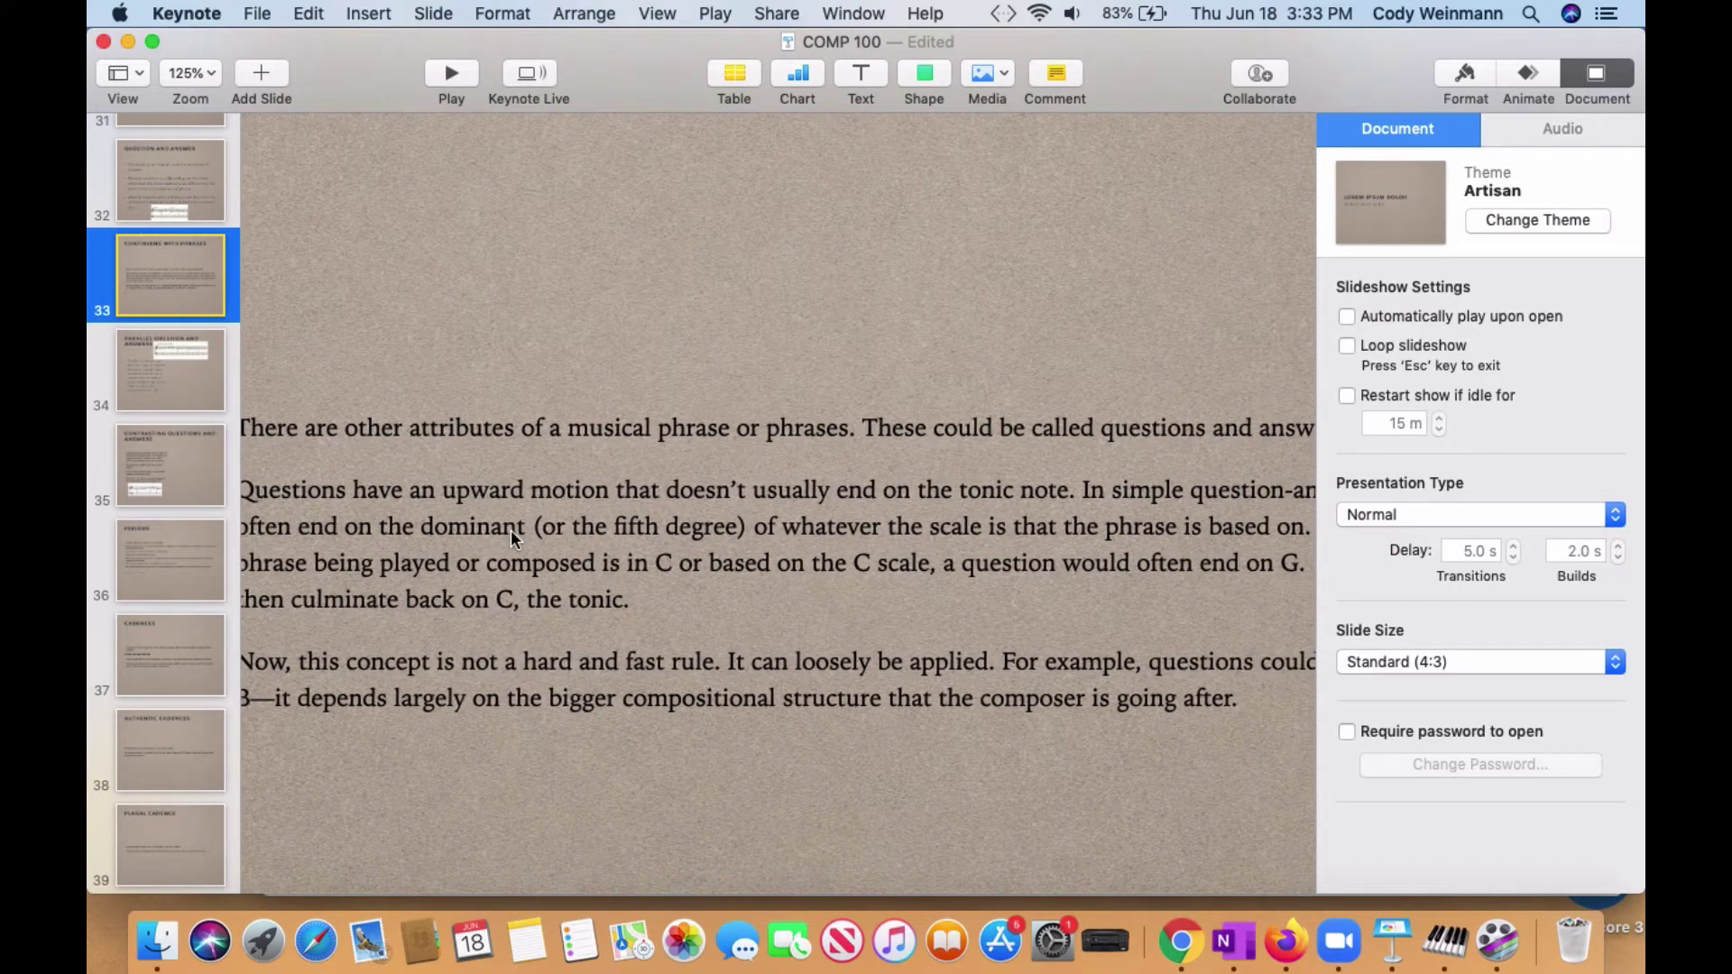
scroll(511, 529, left, 3)
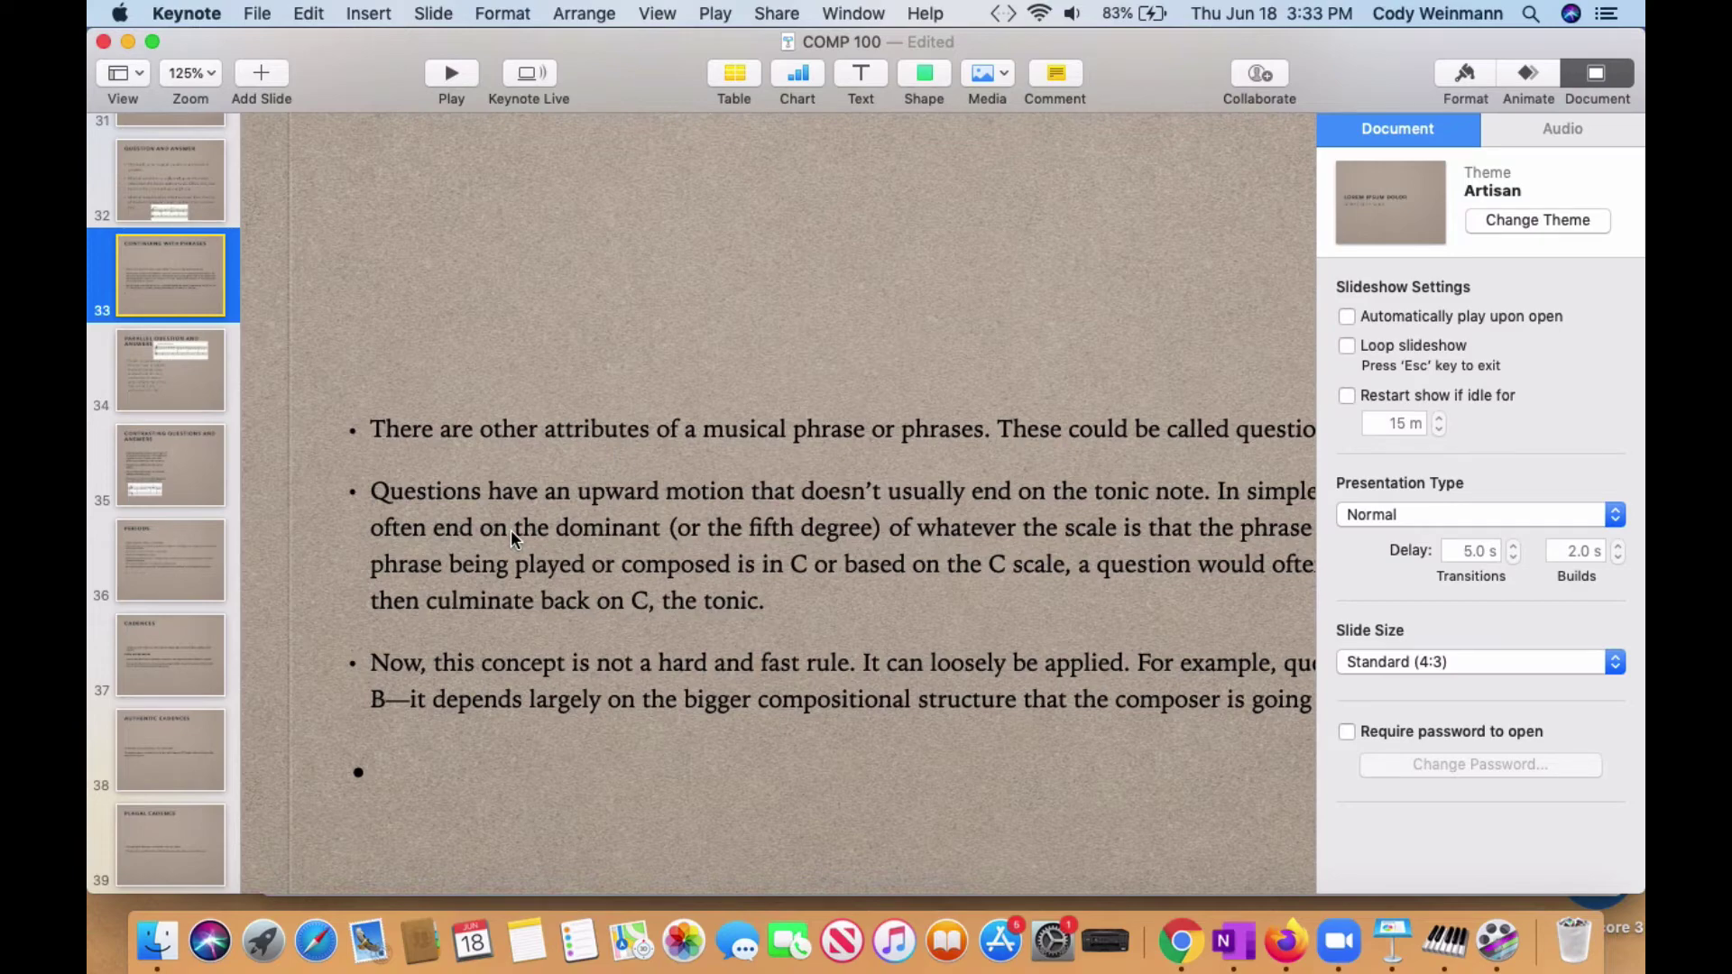
Scroll back and forth across slide 33's text about musical questions
scroll(510, 529, right, 5)
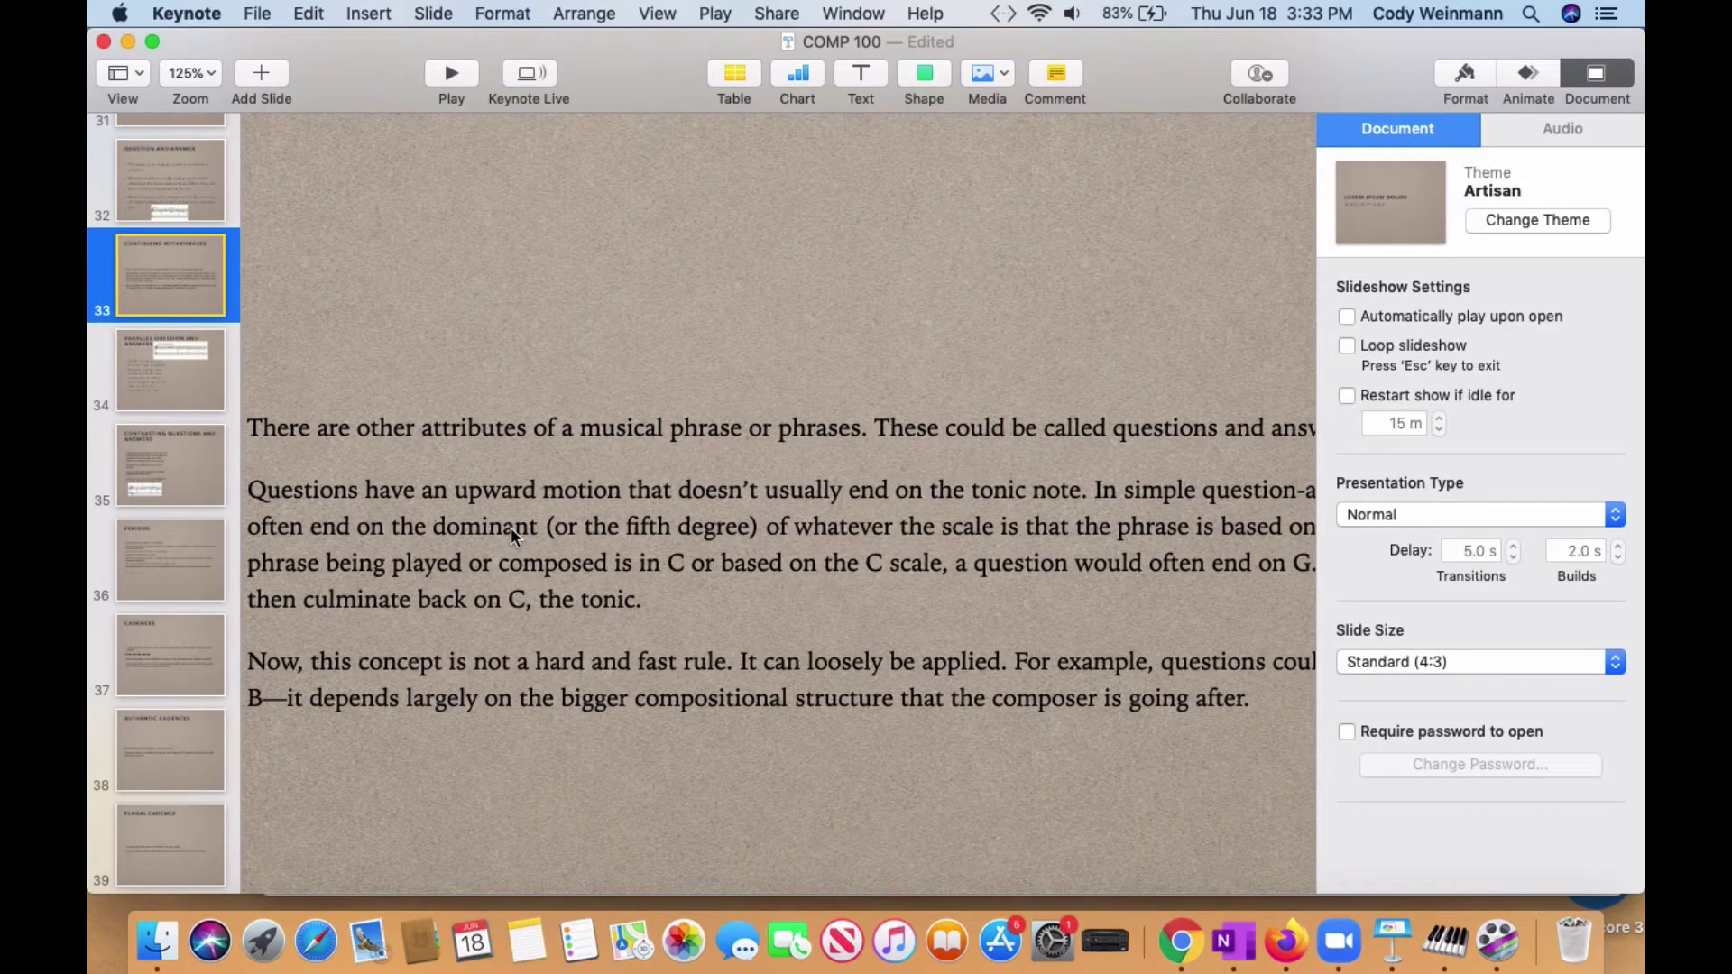
scroll(510, 526, left, 3)
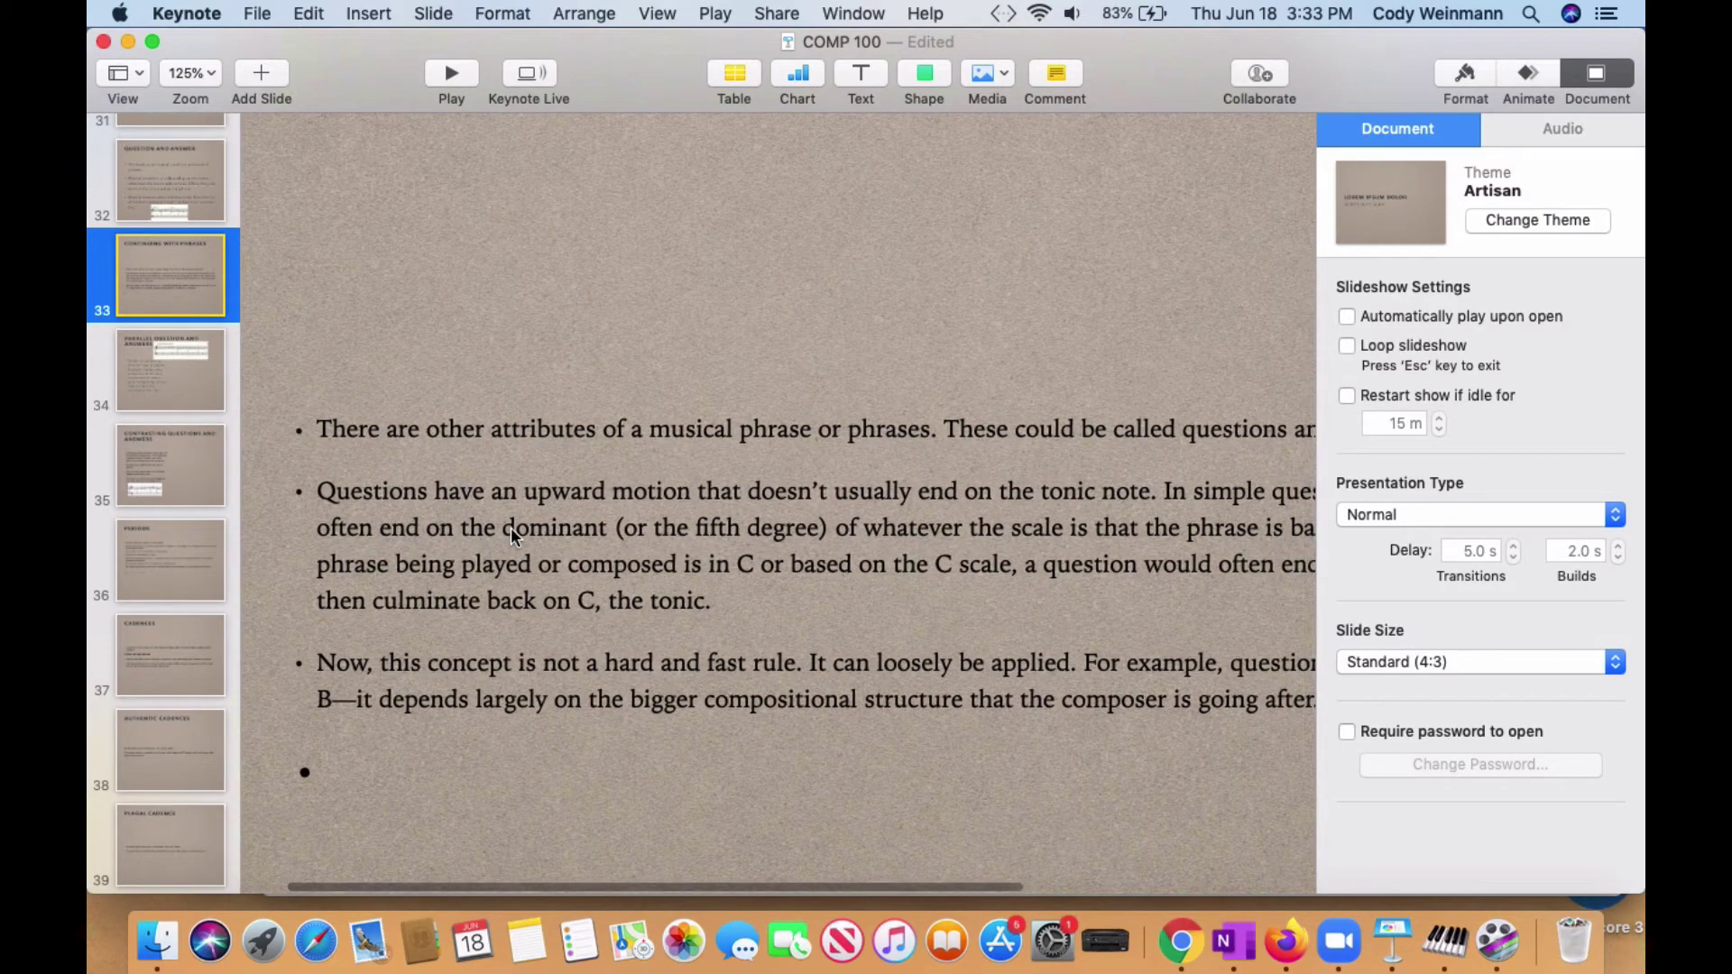
scroll(510, 527, right, 3)
scroll(511, 527, right, 3)
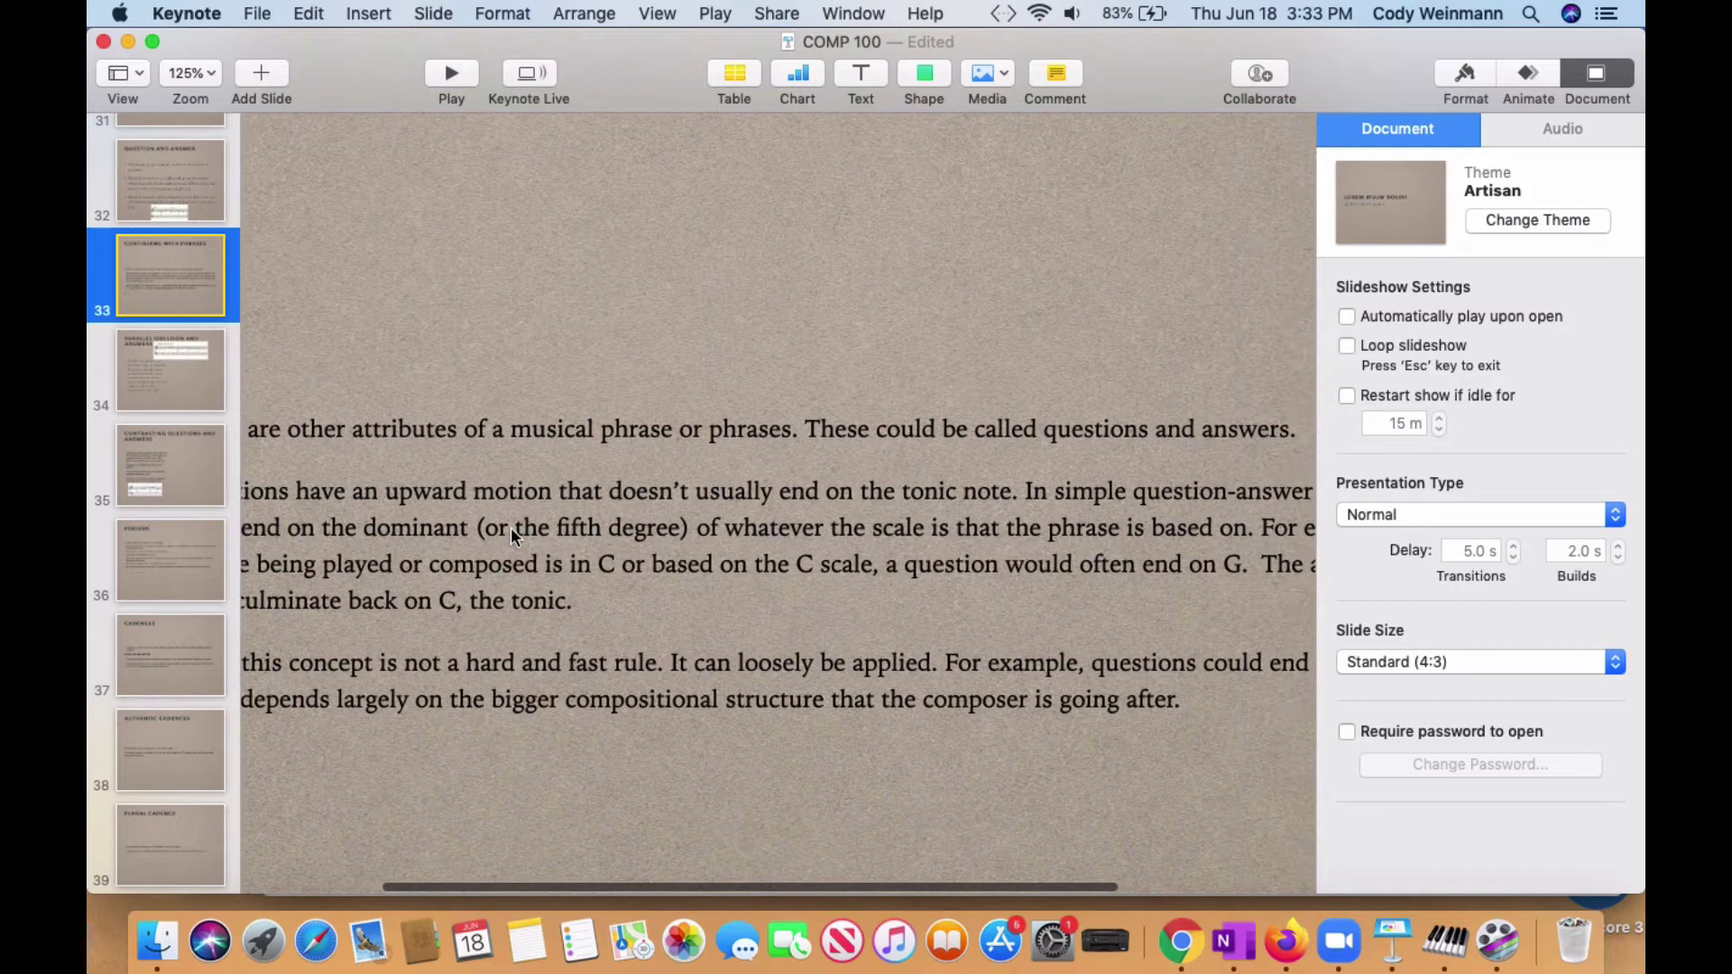
scroll(510, 527, right, 4)
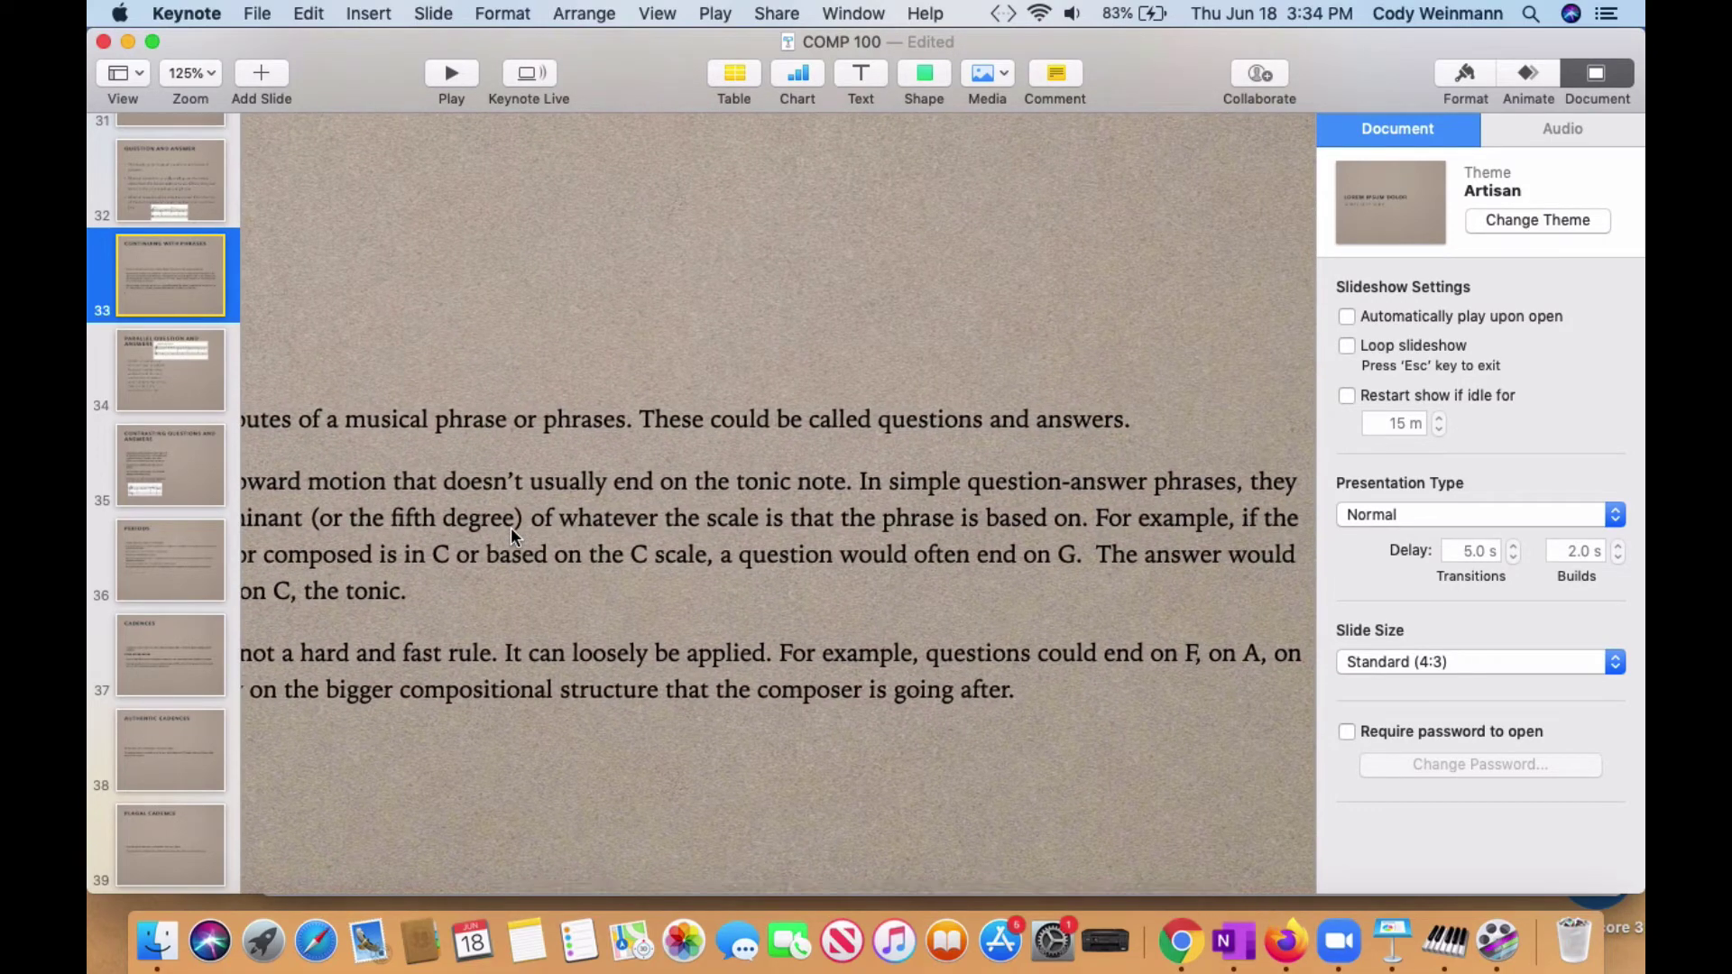
scroll(510, 527, left, 10)
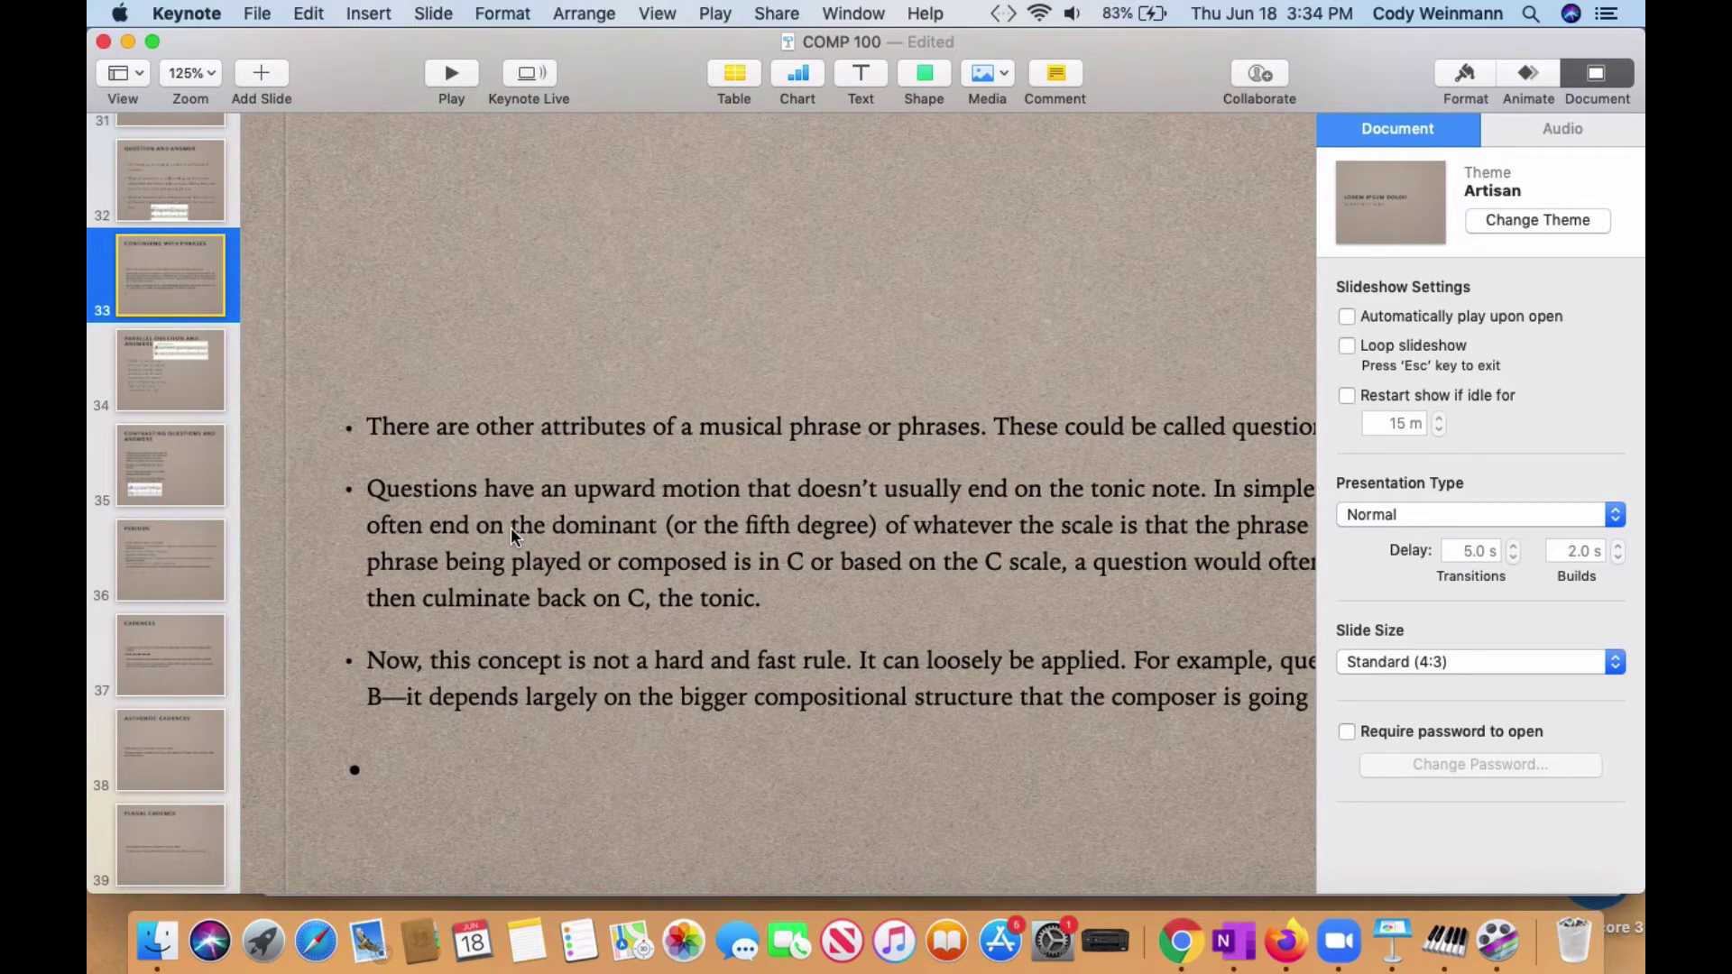
scroll(510, 527, right, 3)
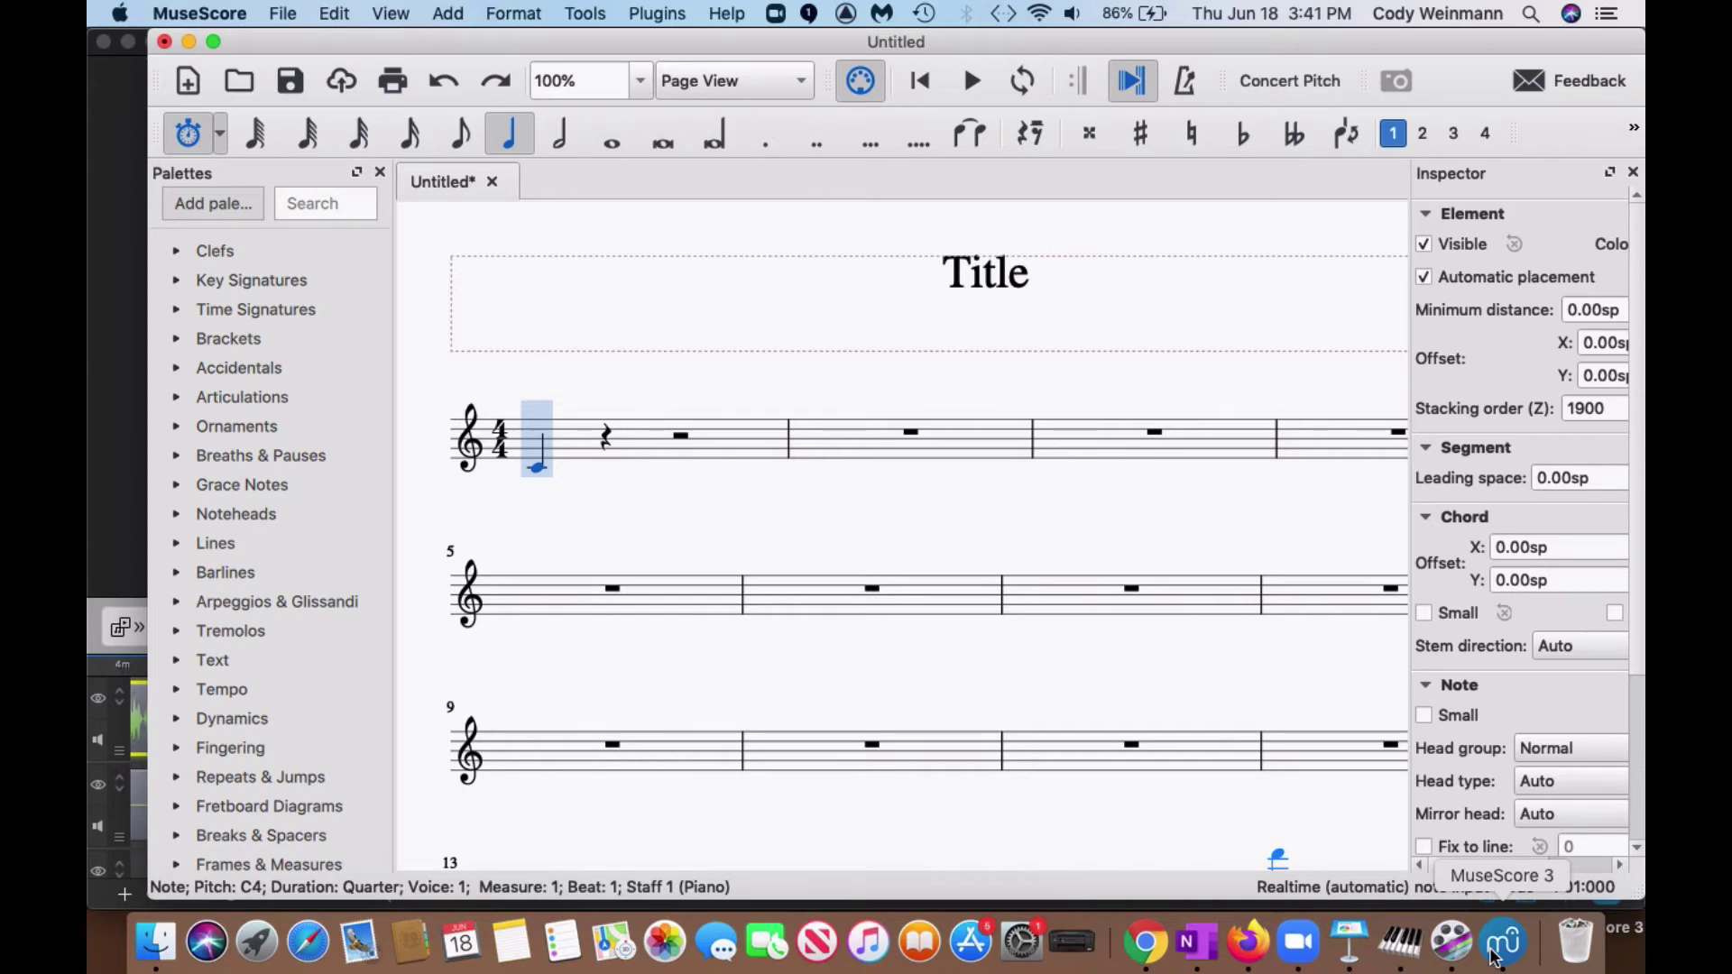
Enter E and G after the held C, then B, B, G, E in measure 2, and C4 in measure 3
key(e)
key(g)
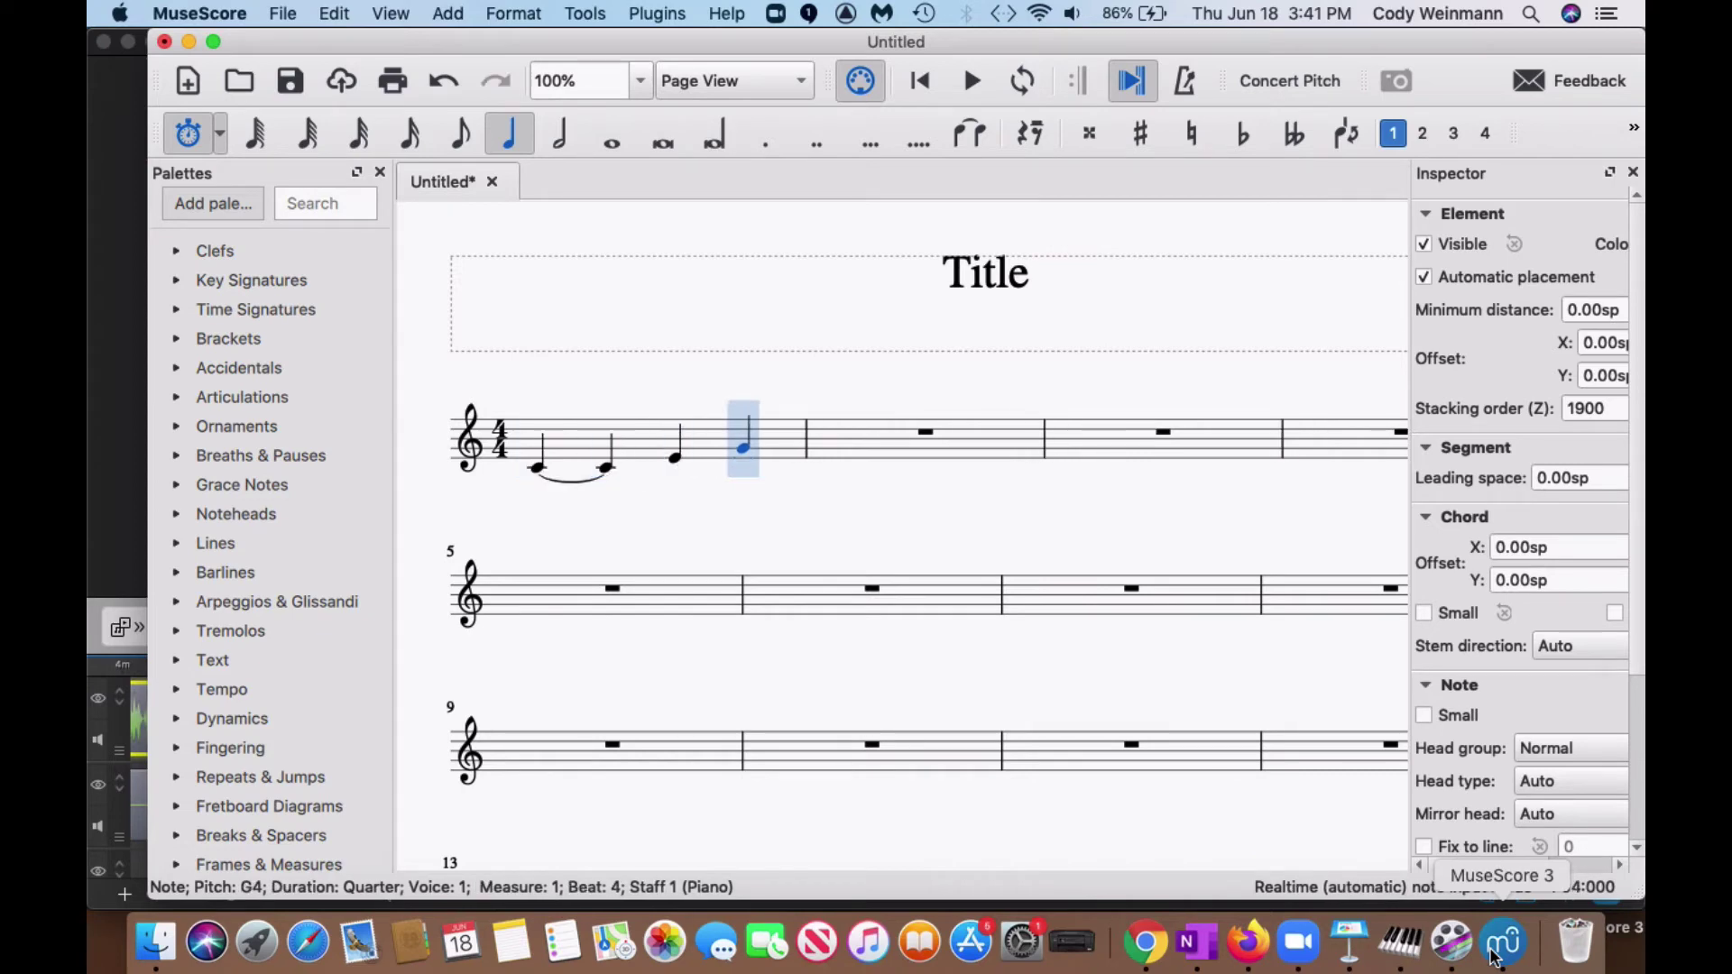
key(b)
key(b)
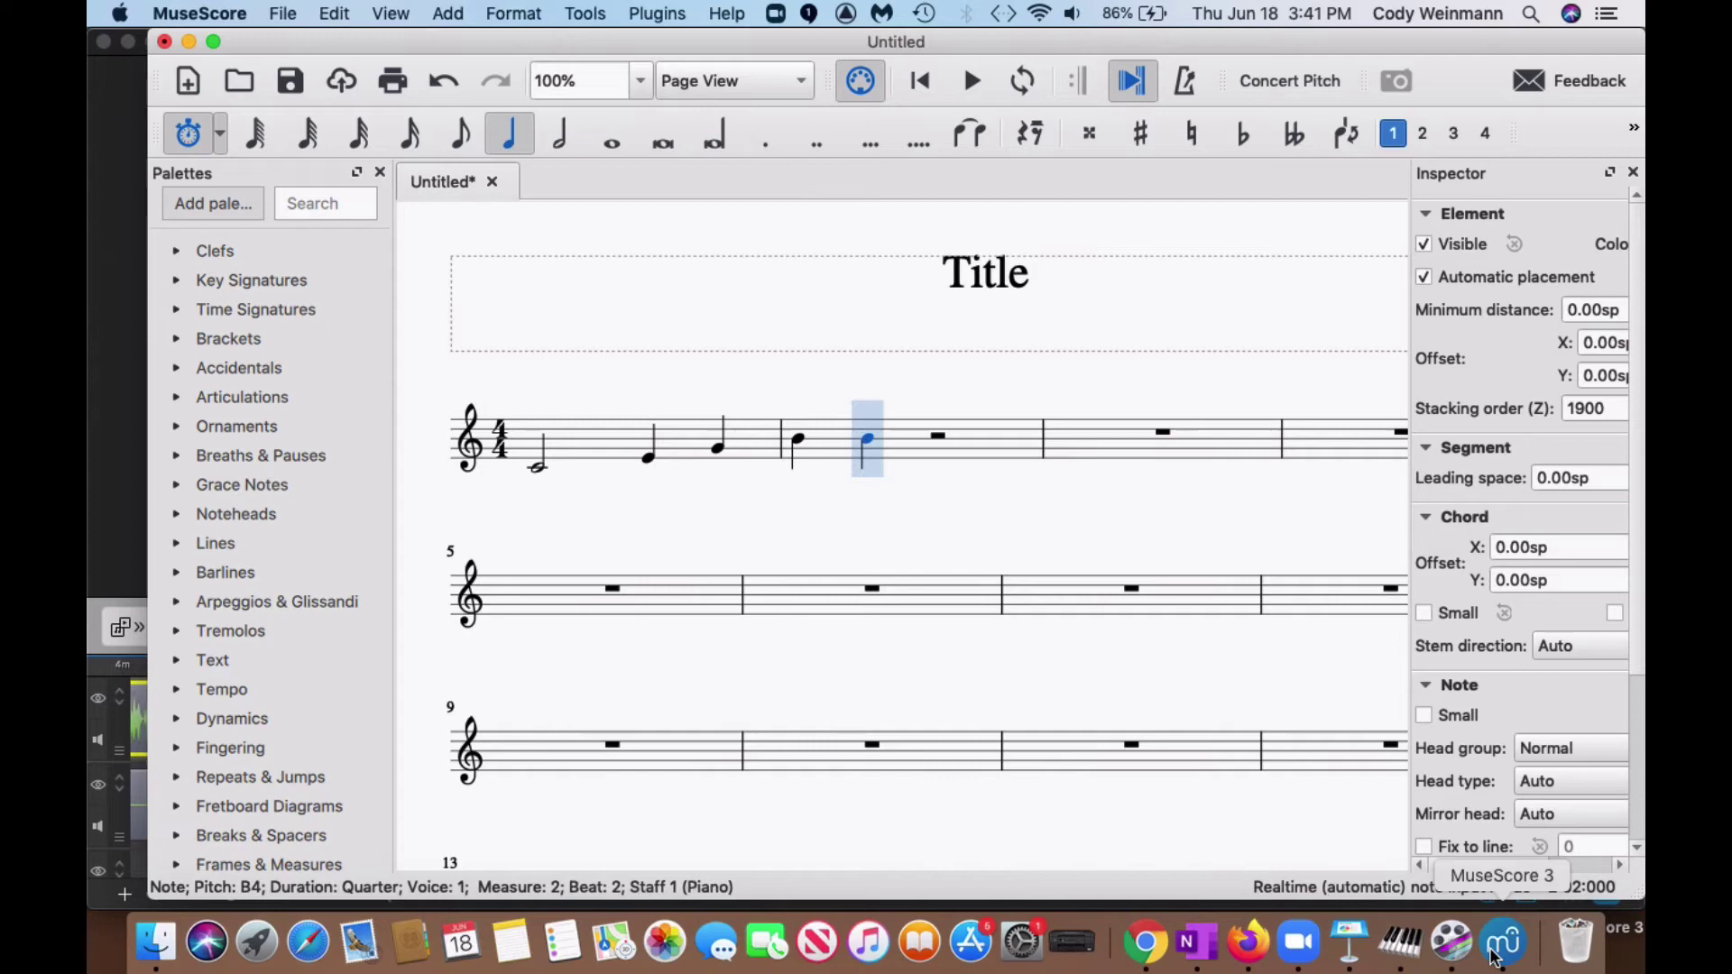
key(g)
key(e)
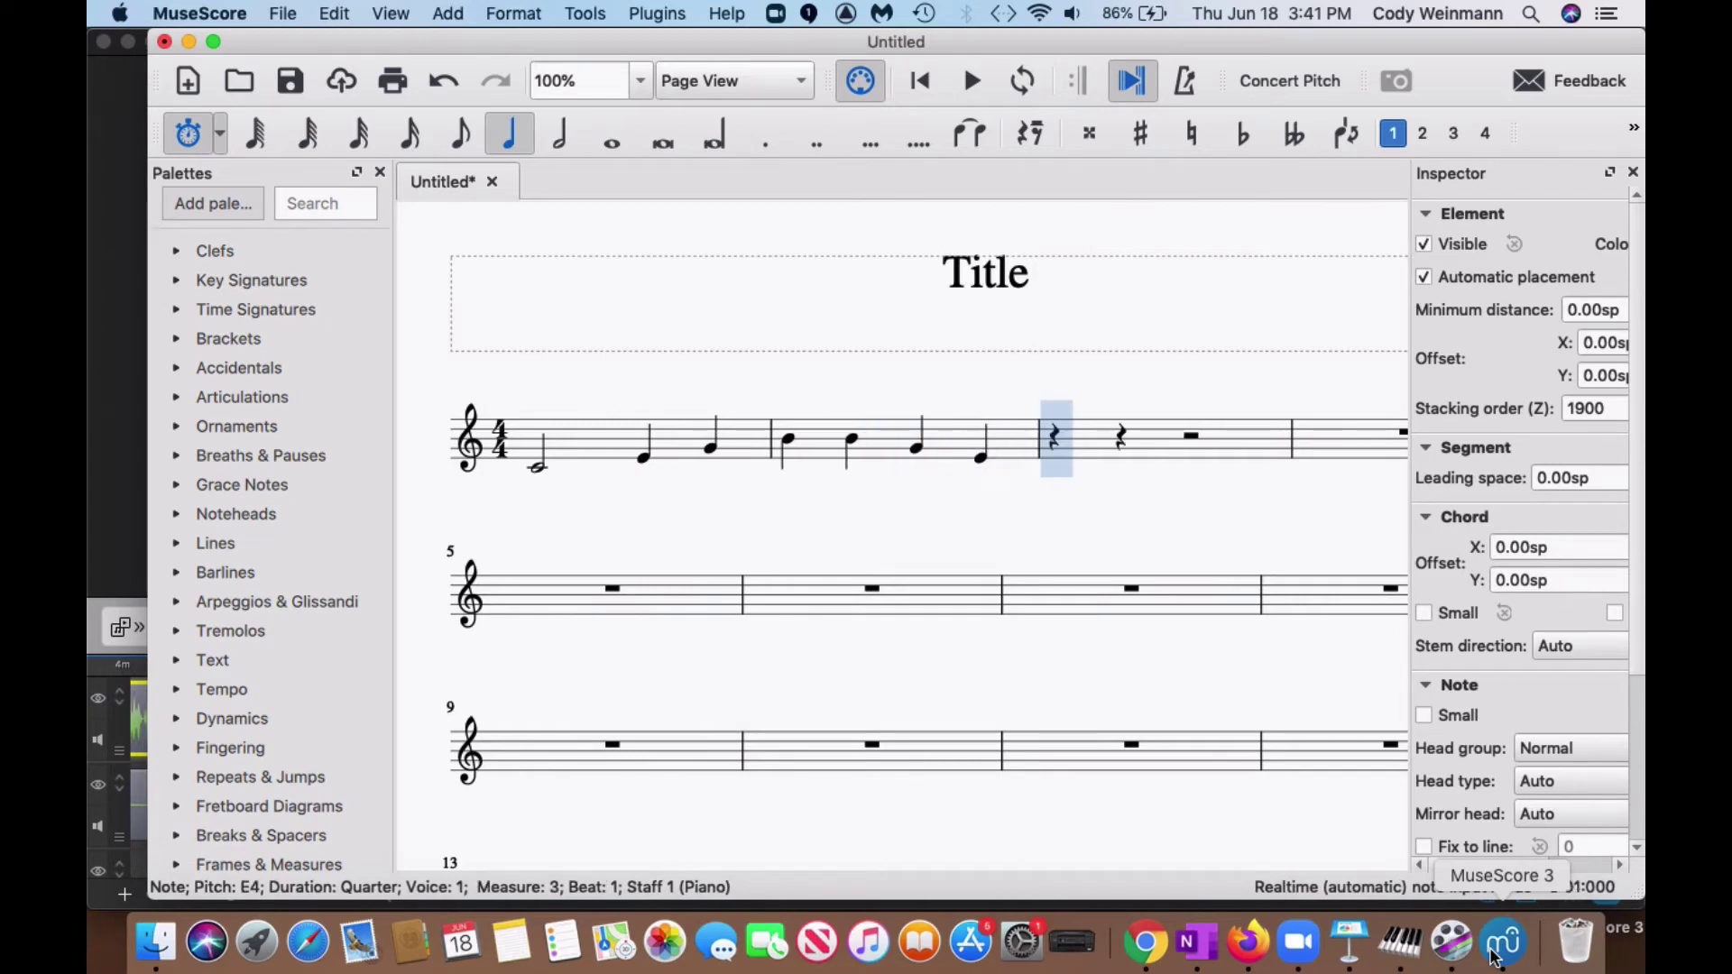
key(c)
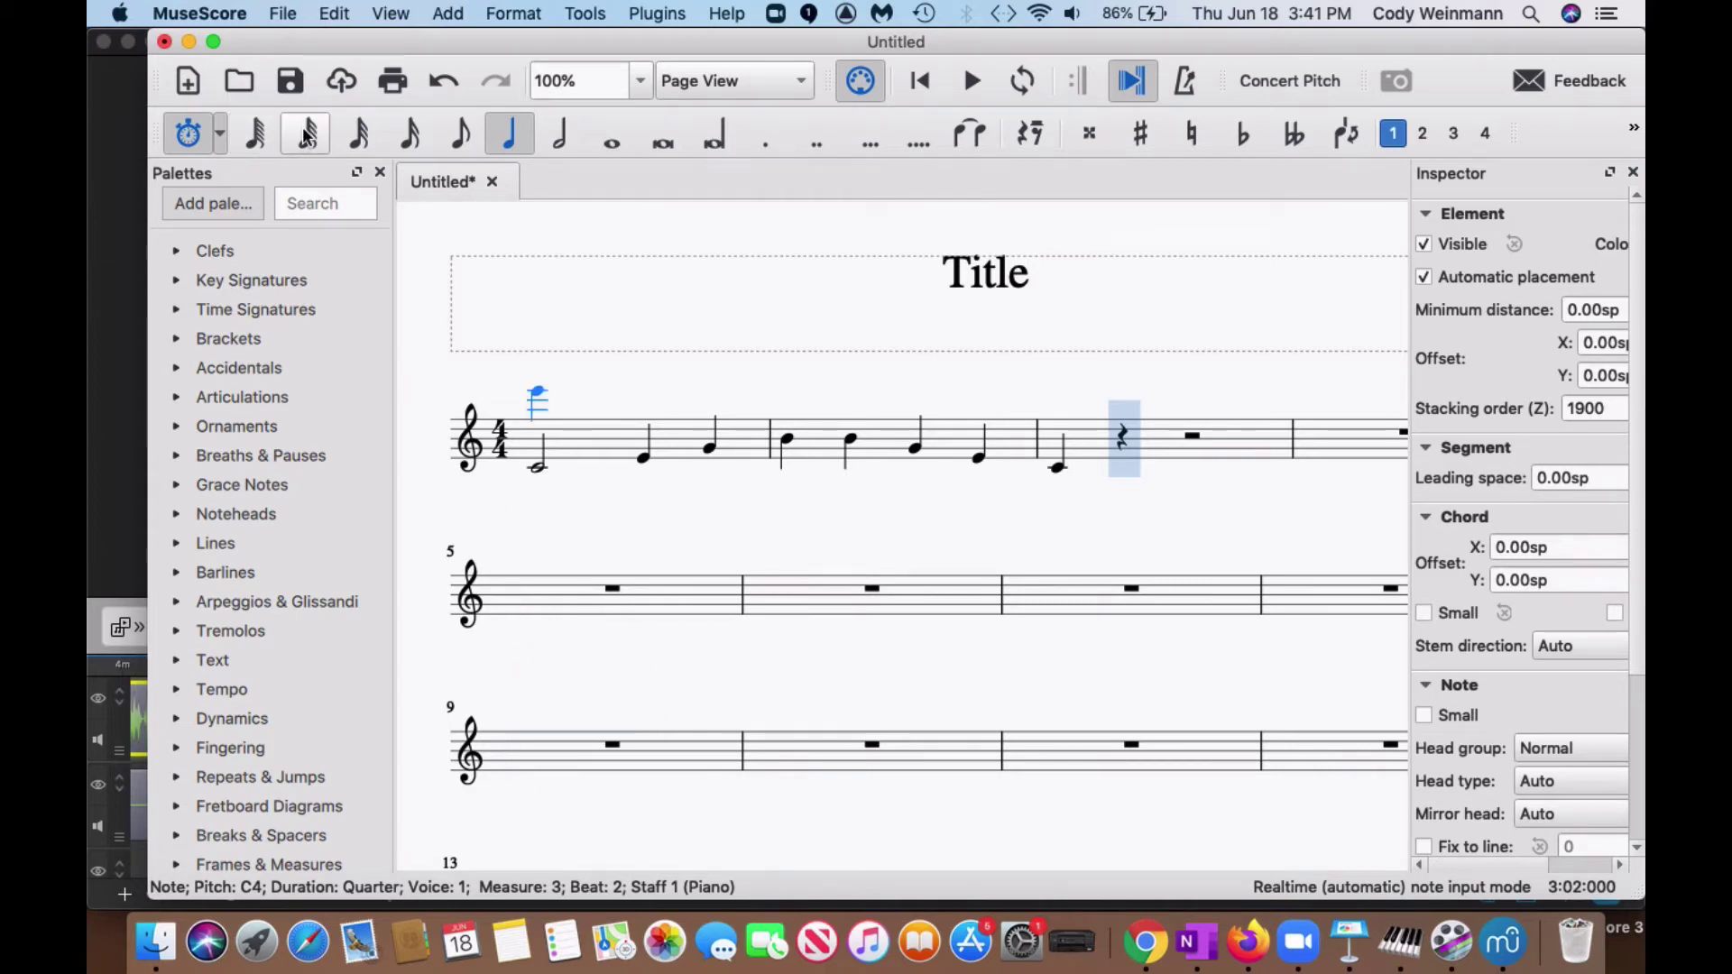
Check the Real-Time (Automatic) entry mode in the dropdown, then leave note input
click(218, 134)
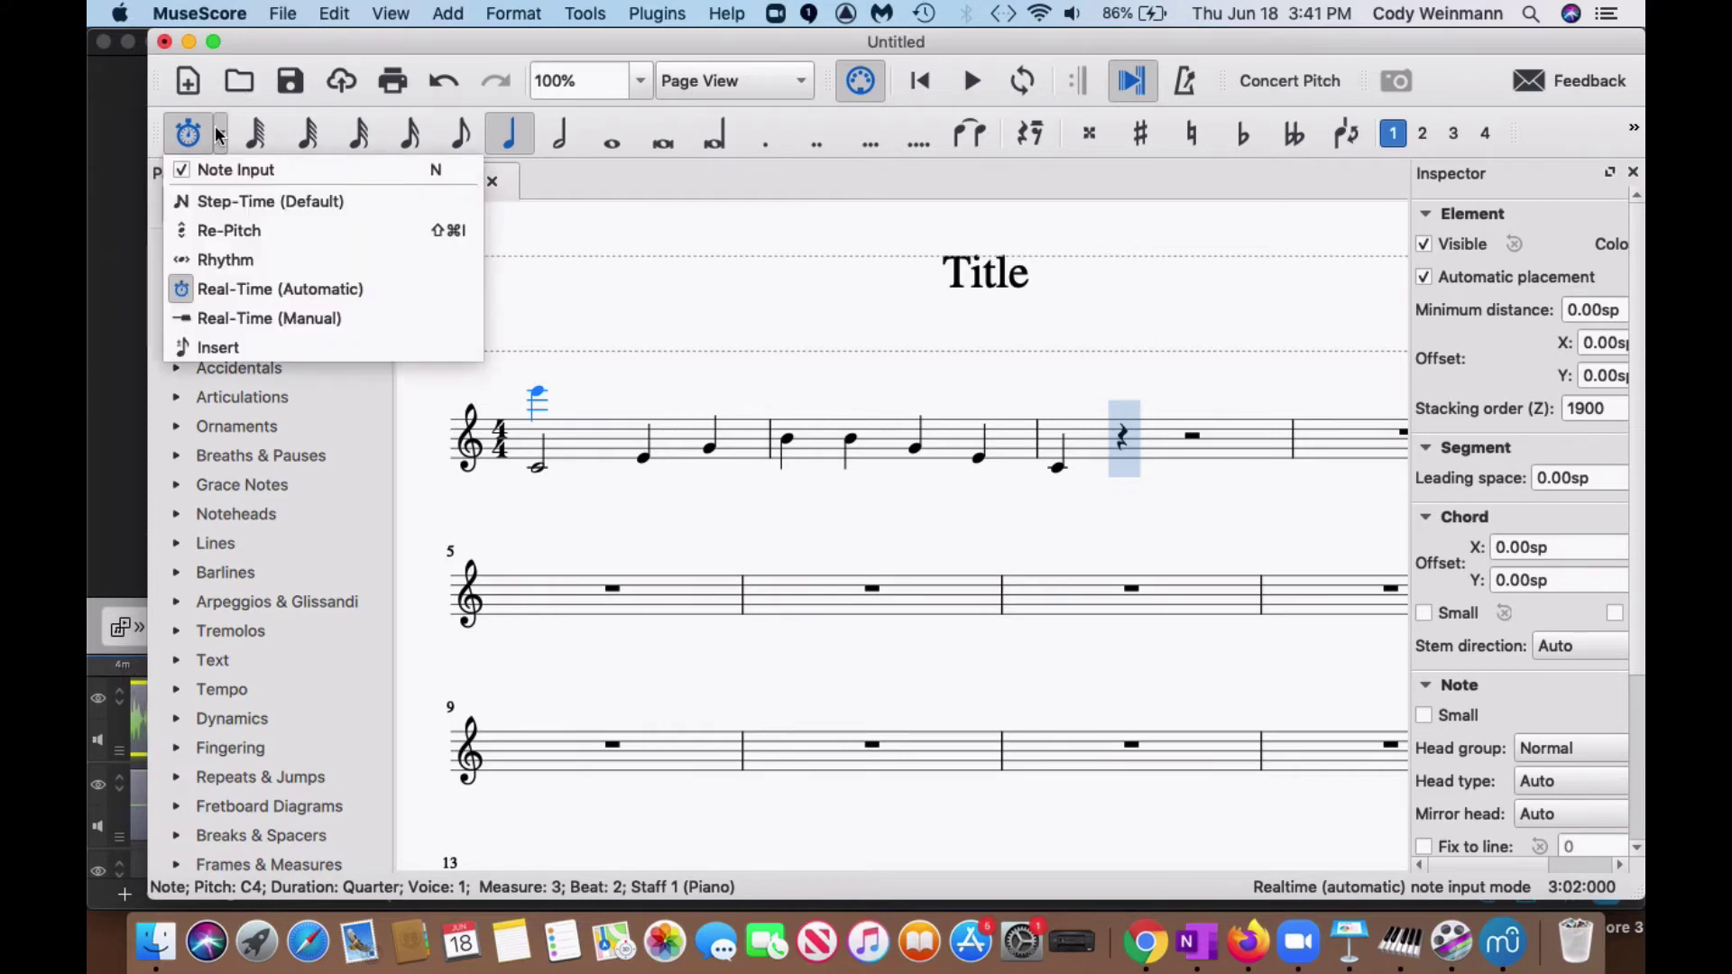
click(187, 134)
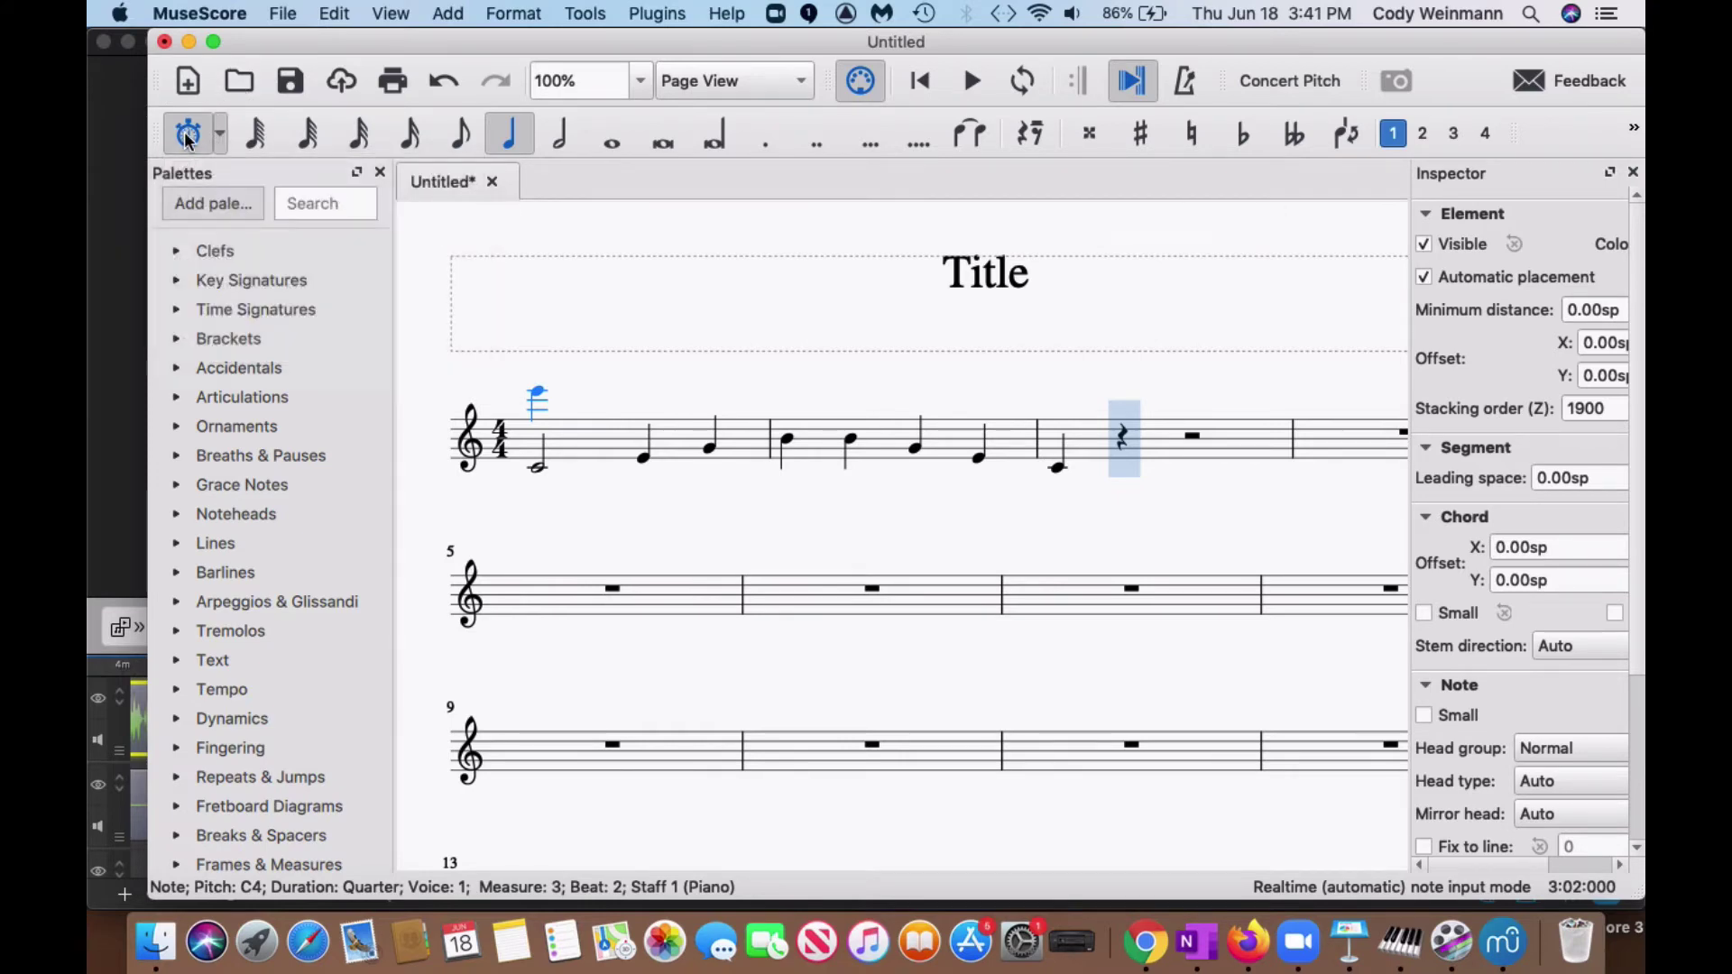
click(187, 135)
Select measure 5's whole rest and apply the quarter duration to split it
click(658, 598)
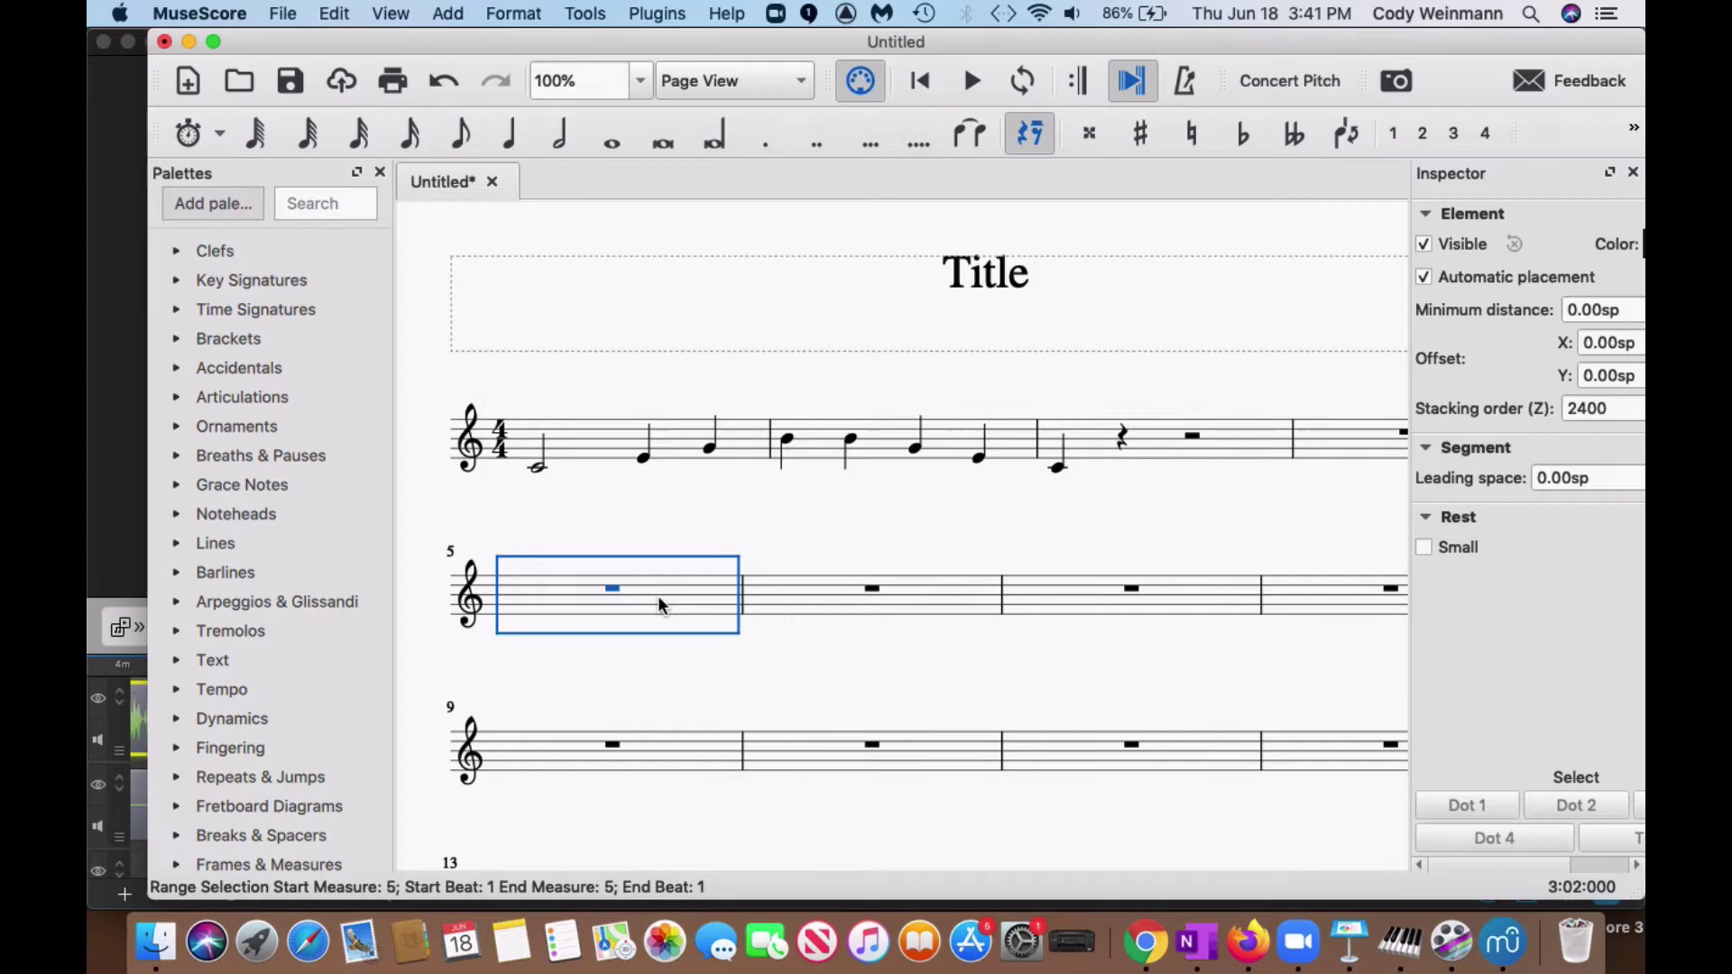
click(510, 147)
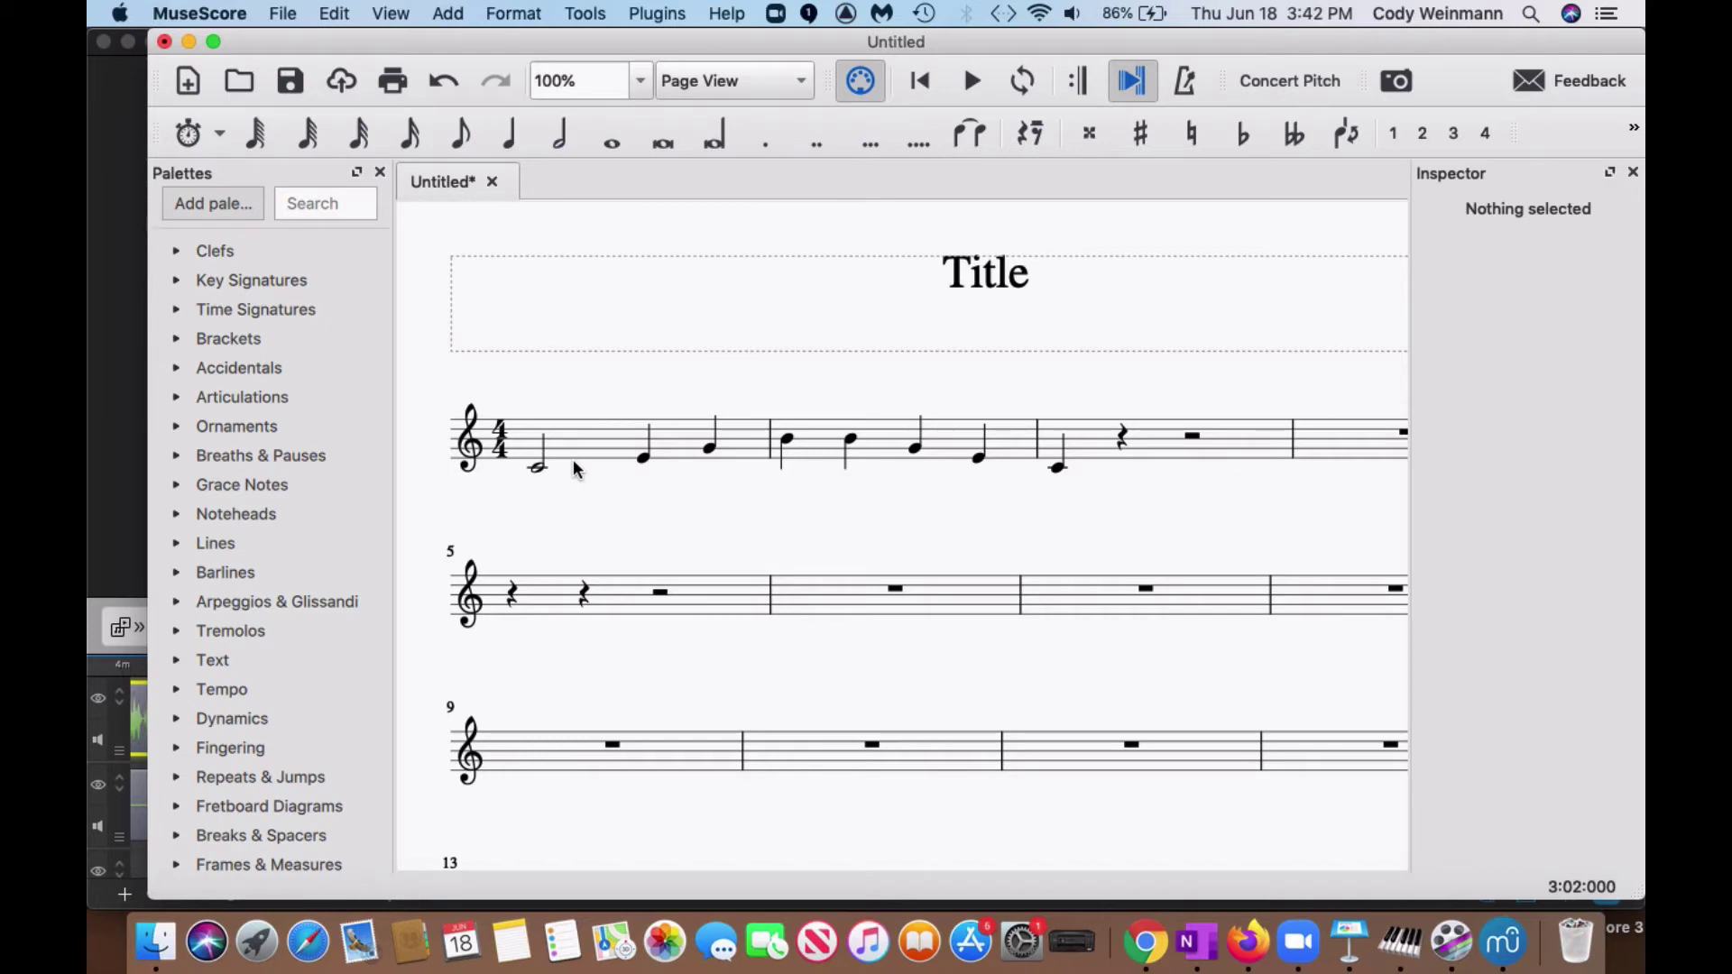
Split measure 5's remaining half rest into quarters and start Real-Time (Automatic) entry on its first beat
click(559, 597)
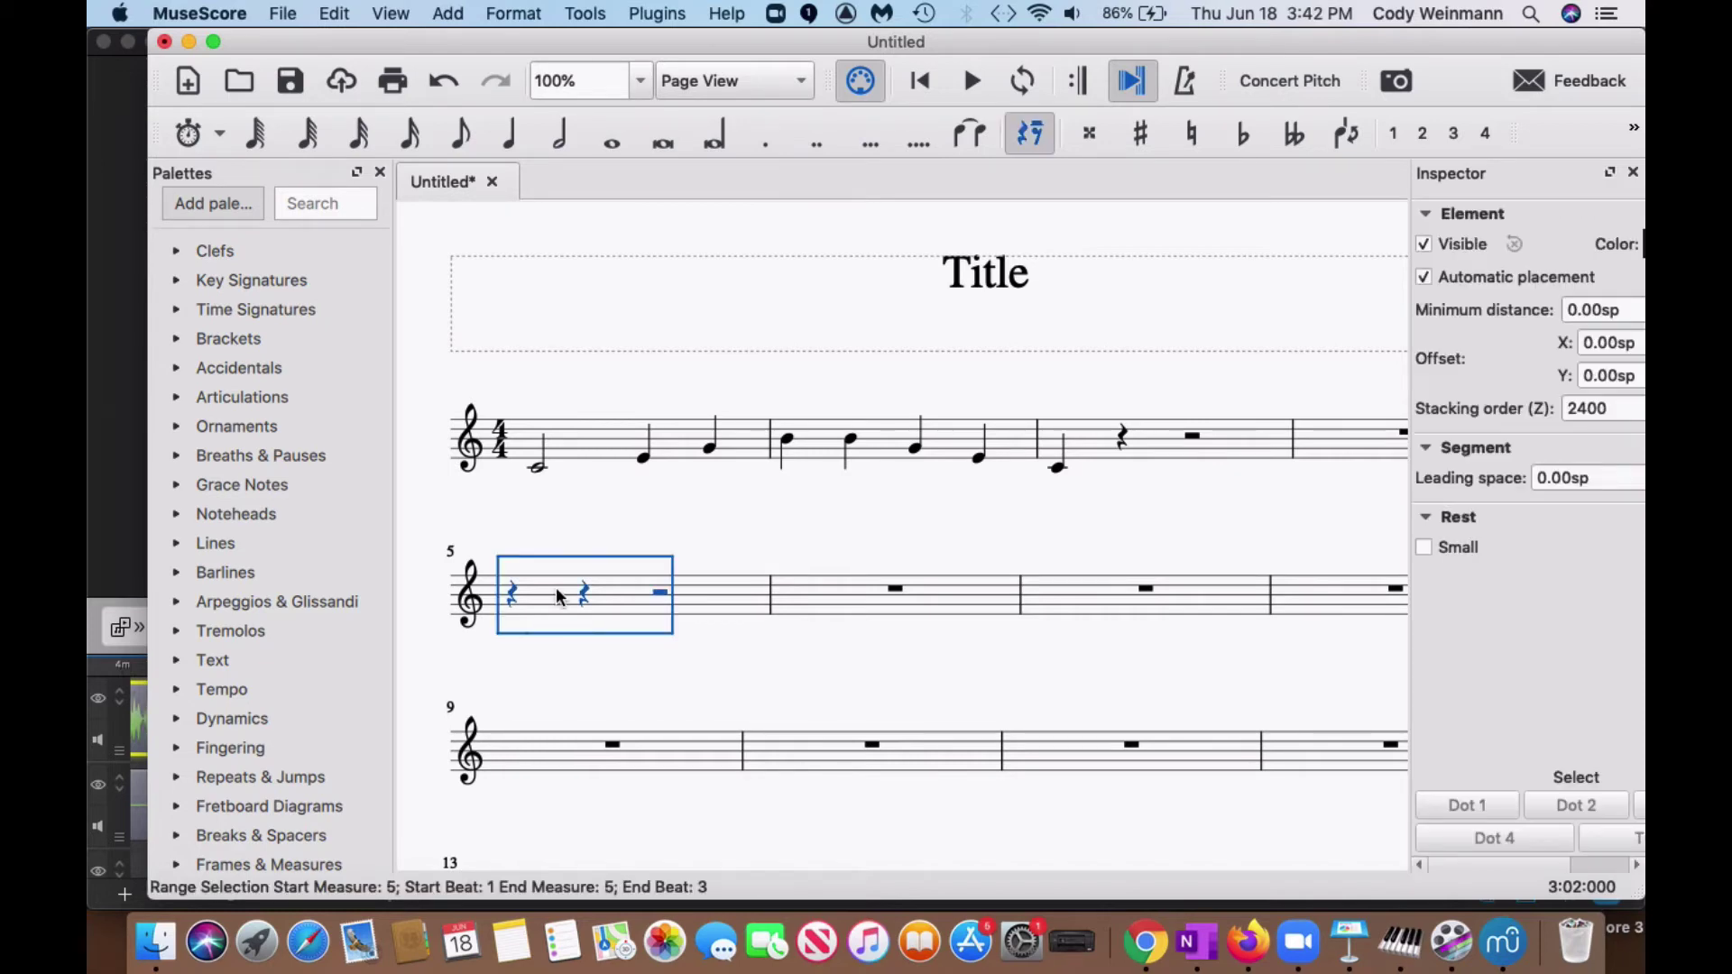
click(504, 134)
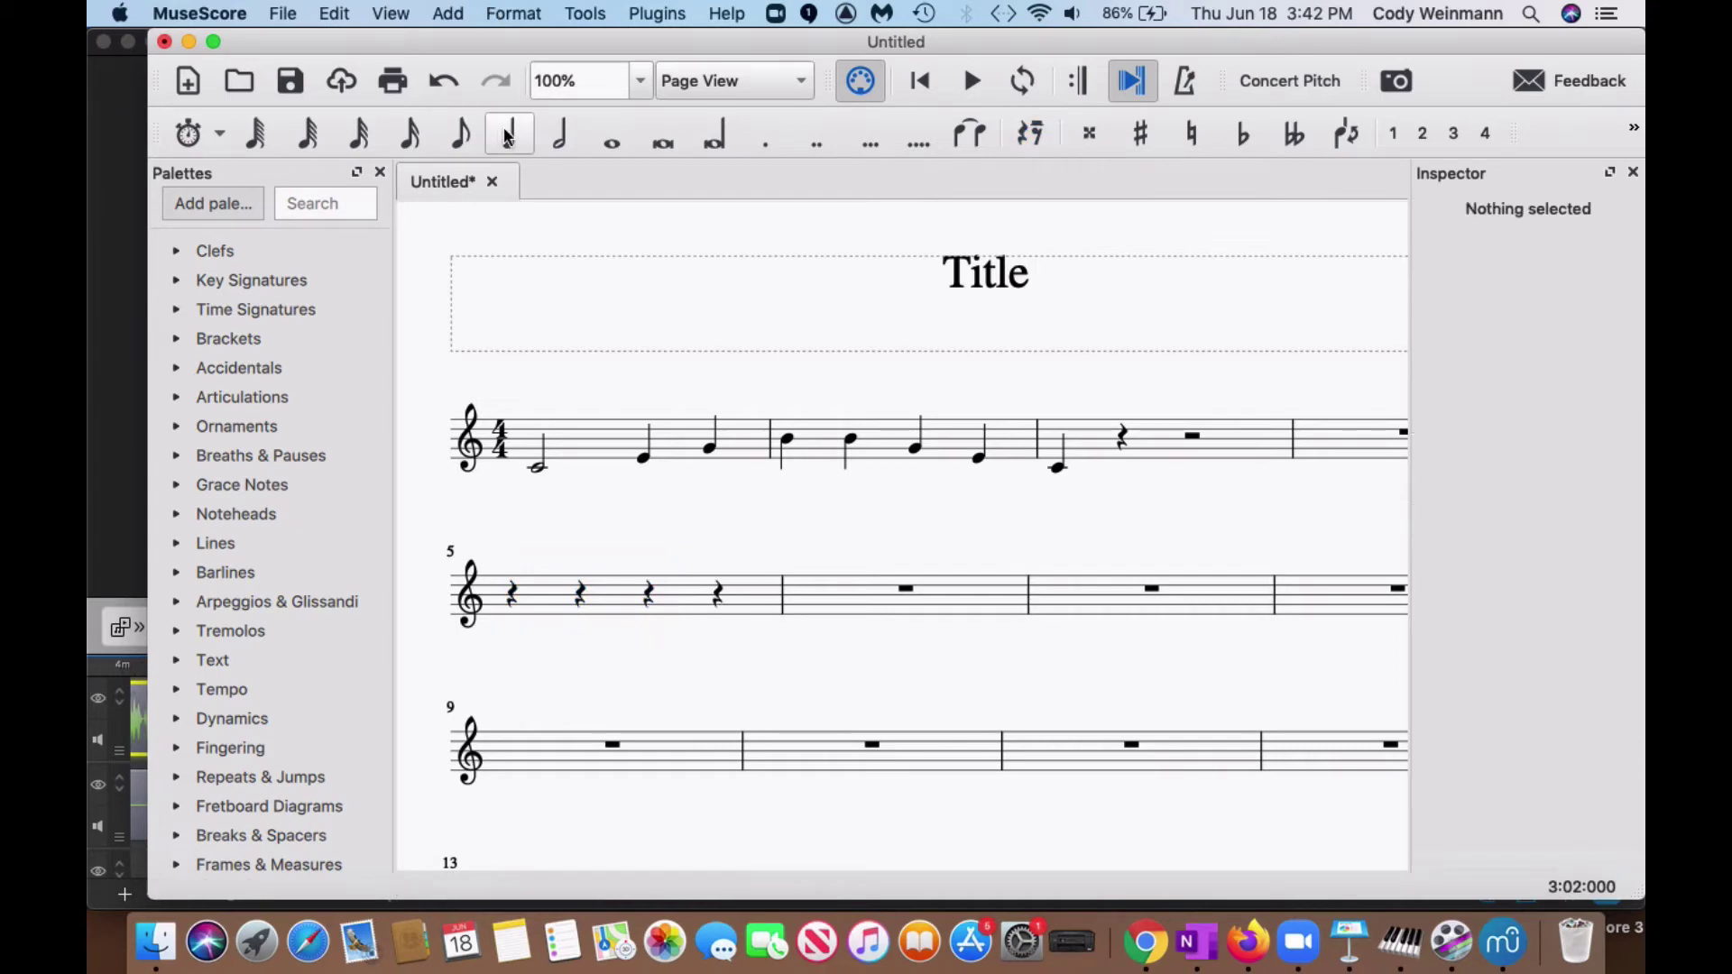
click(523, 601)
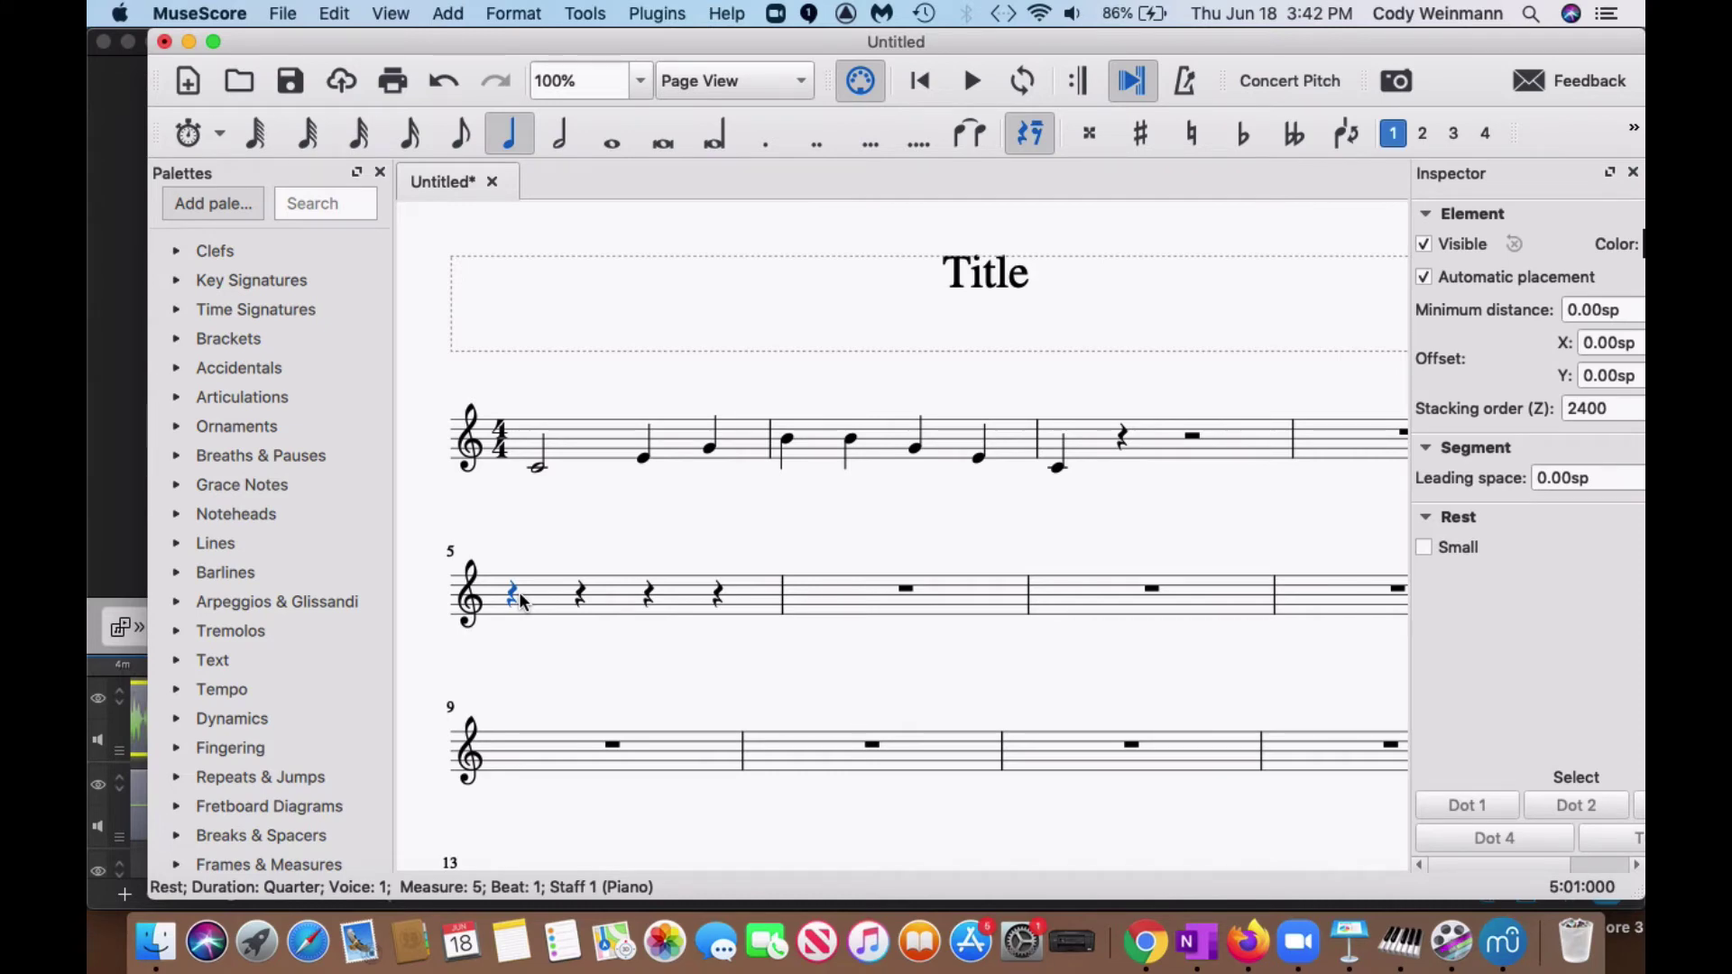
click(193, 153)
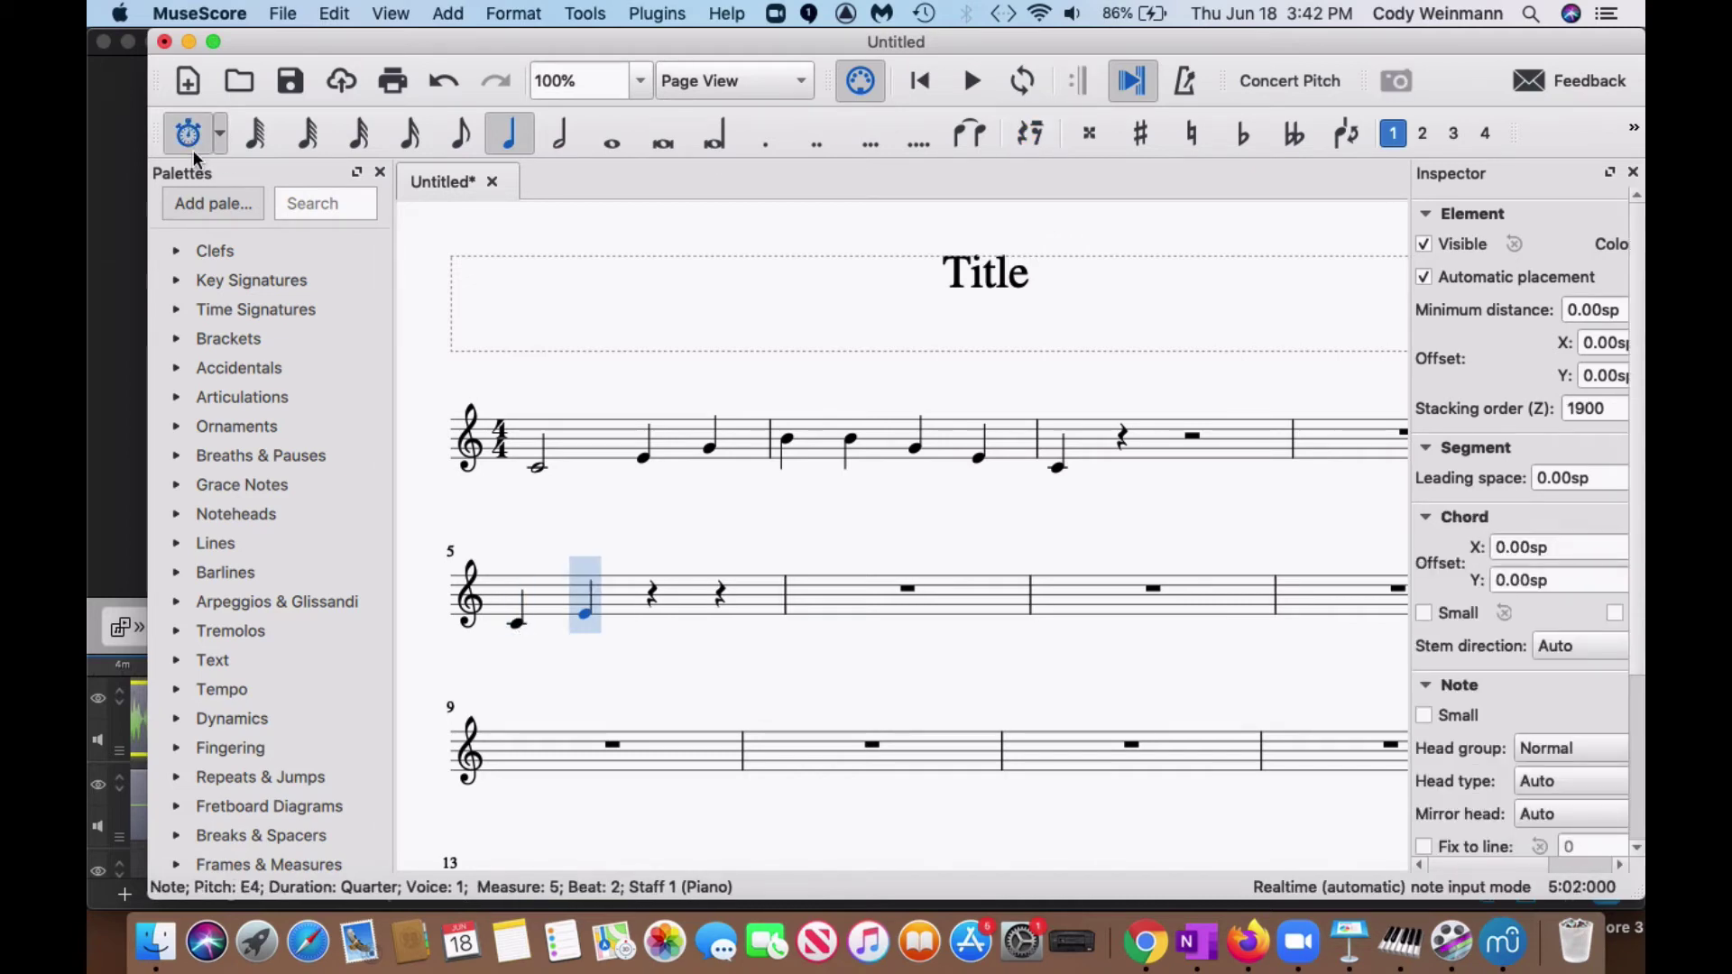
Record G4 and B4 to finish measure 5, then A, B, A, C5 in measure 6
key(g)
key(b)
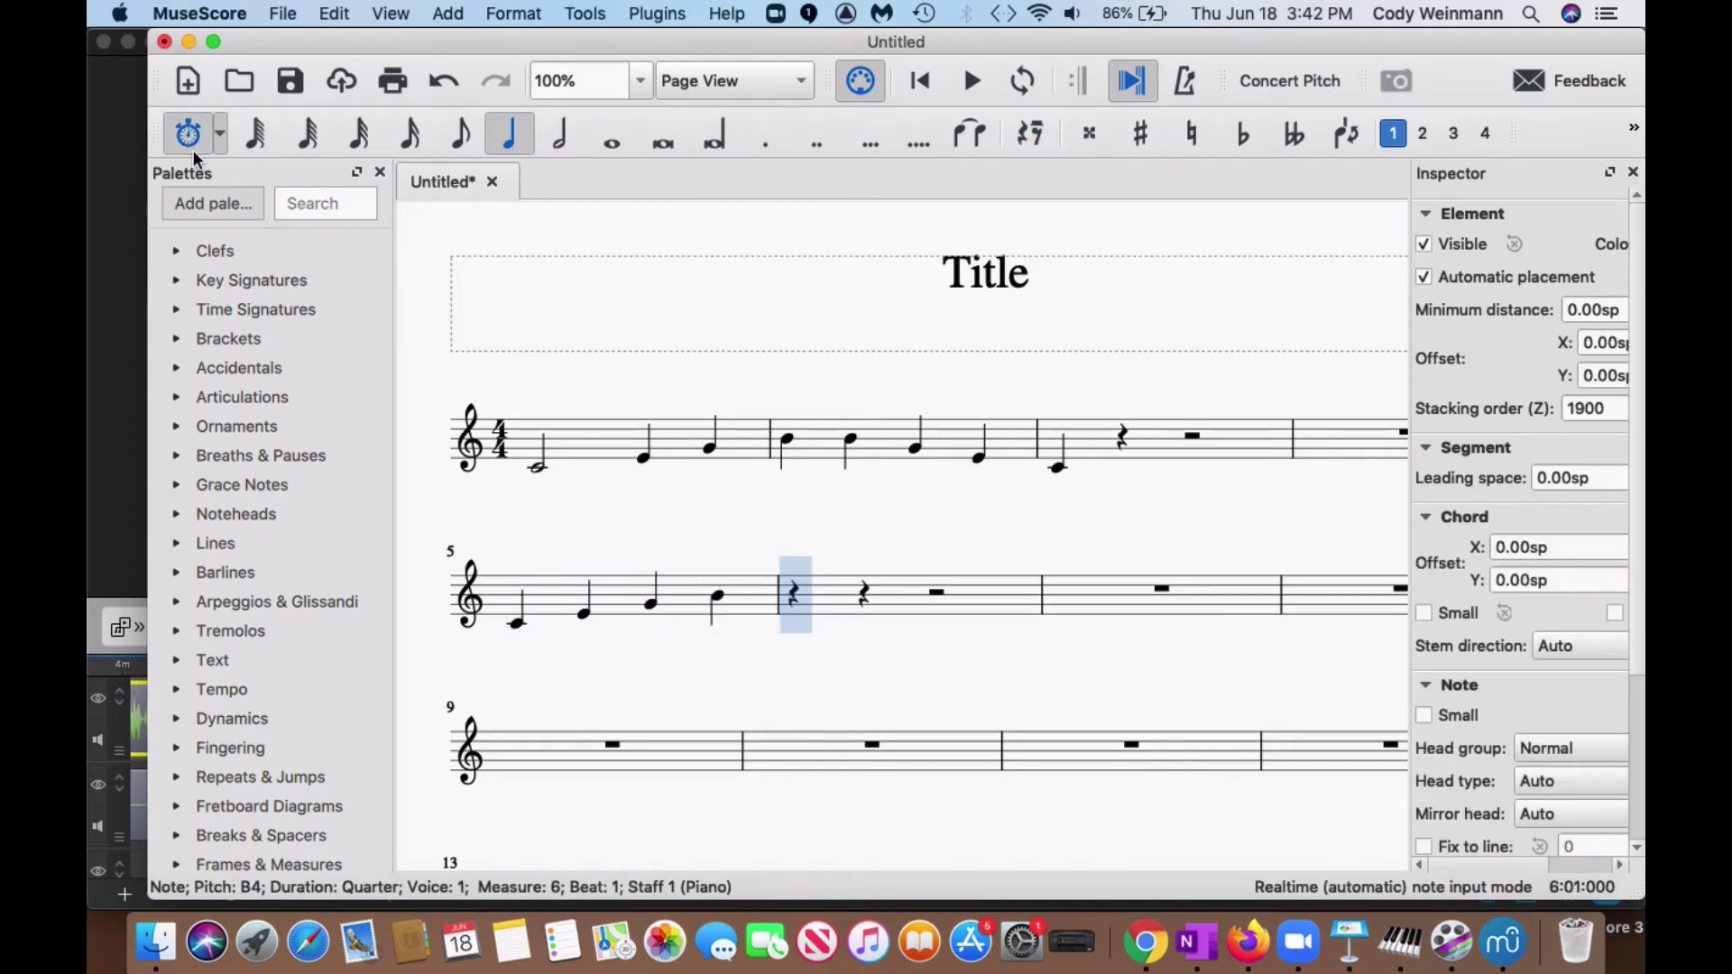
key(a)
key(b)
key(a)
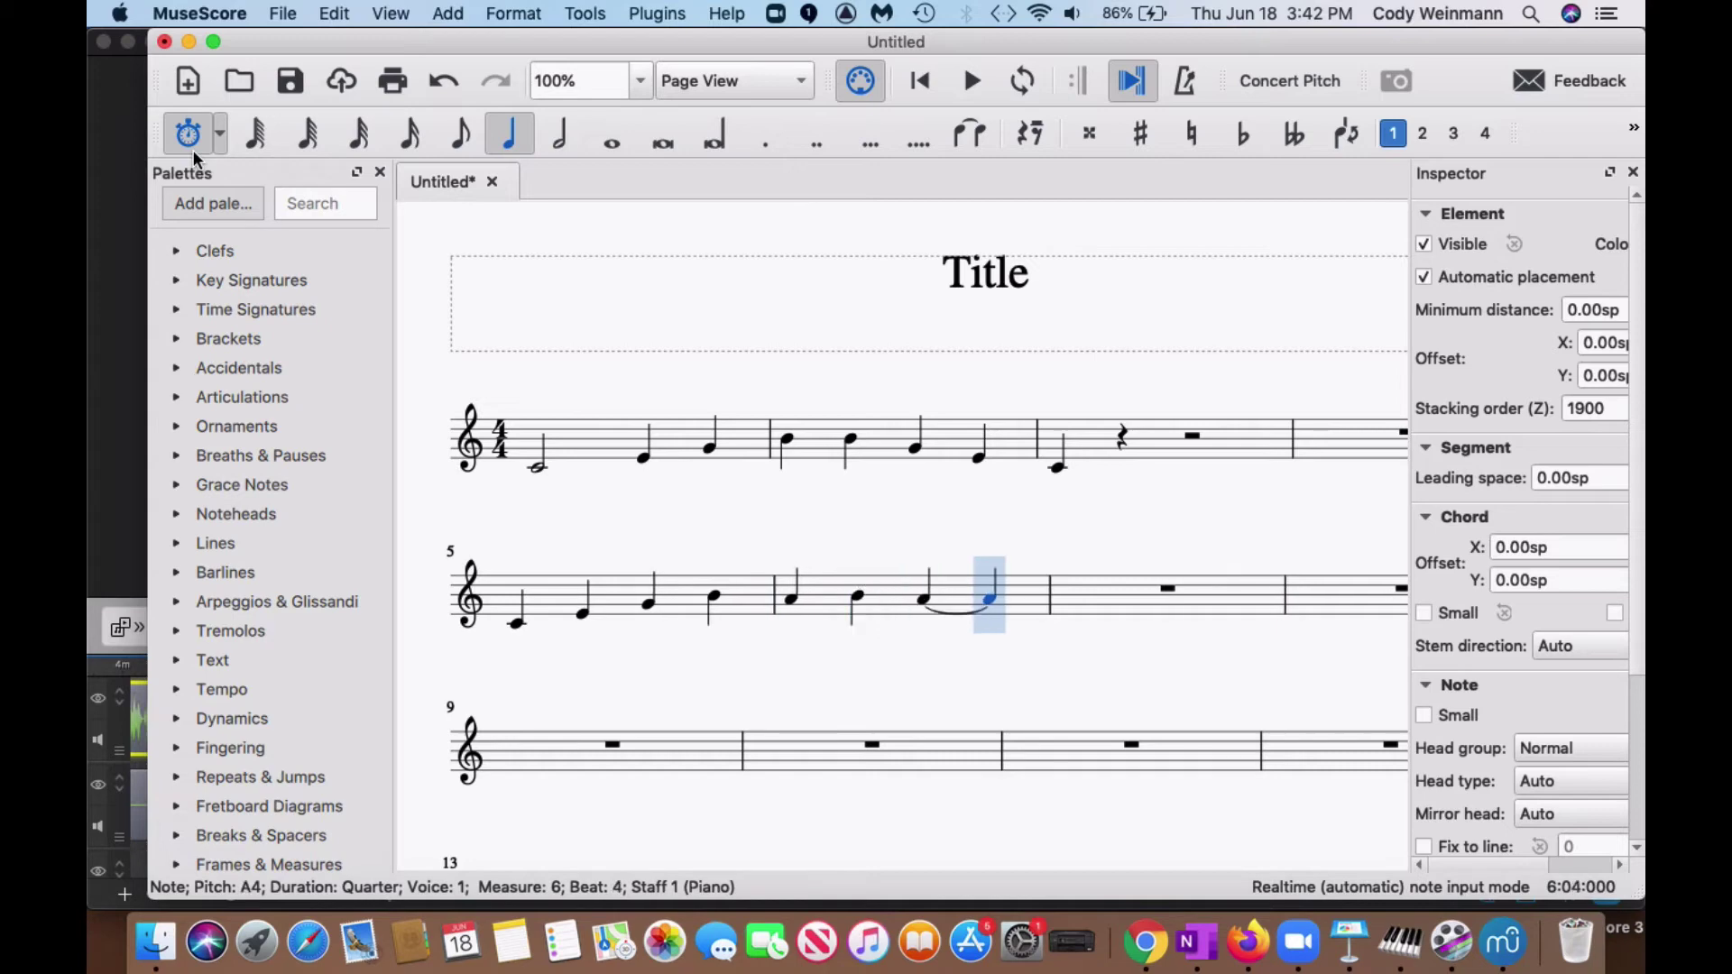
key(c)
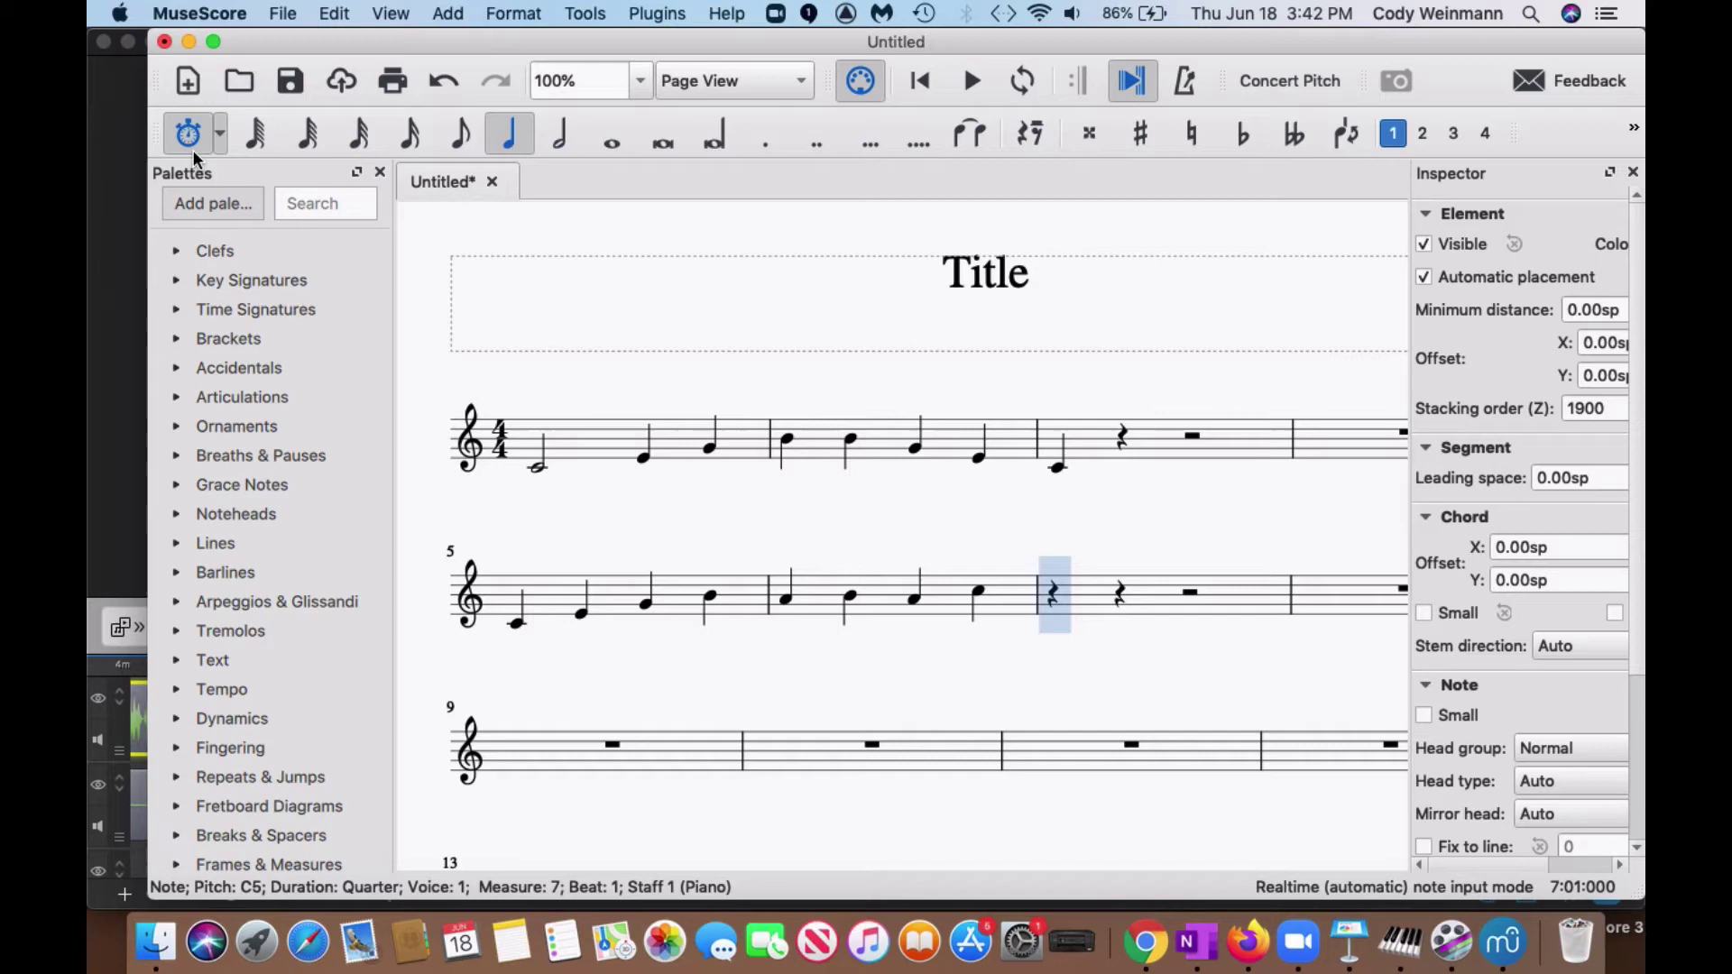
Record C5, B4, A4, G4 in measure 7, then F4 and C4 in measure 8, deleting the overflow note
key(c)
key(b)
key(a)
key(g)
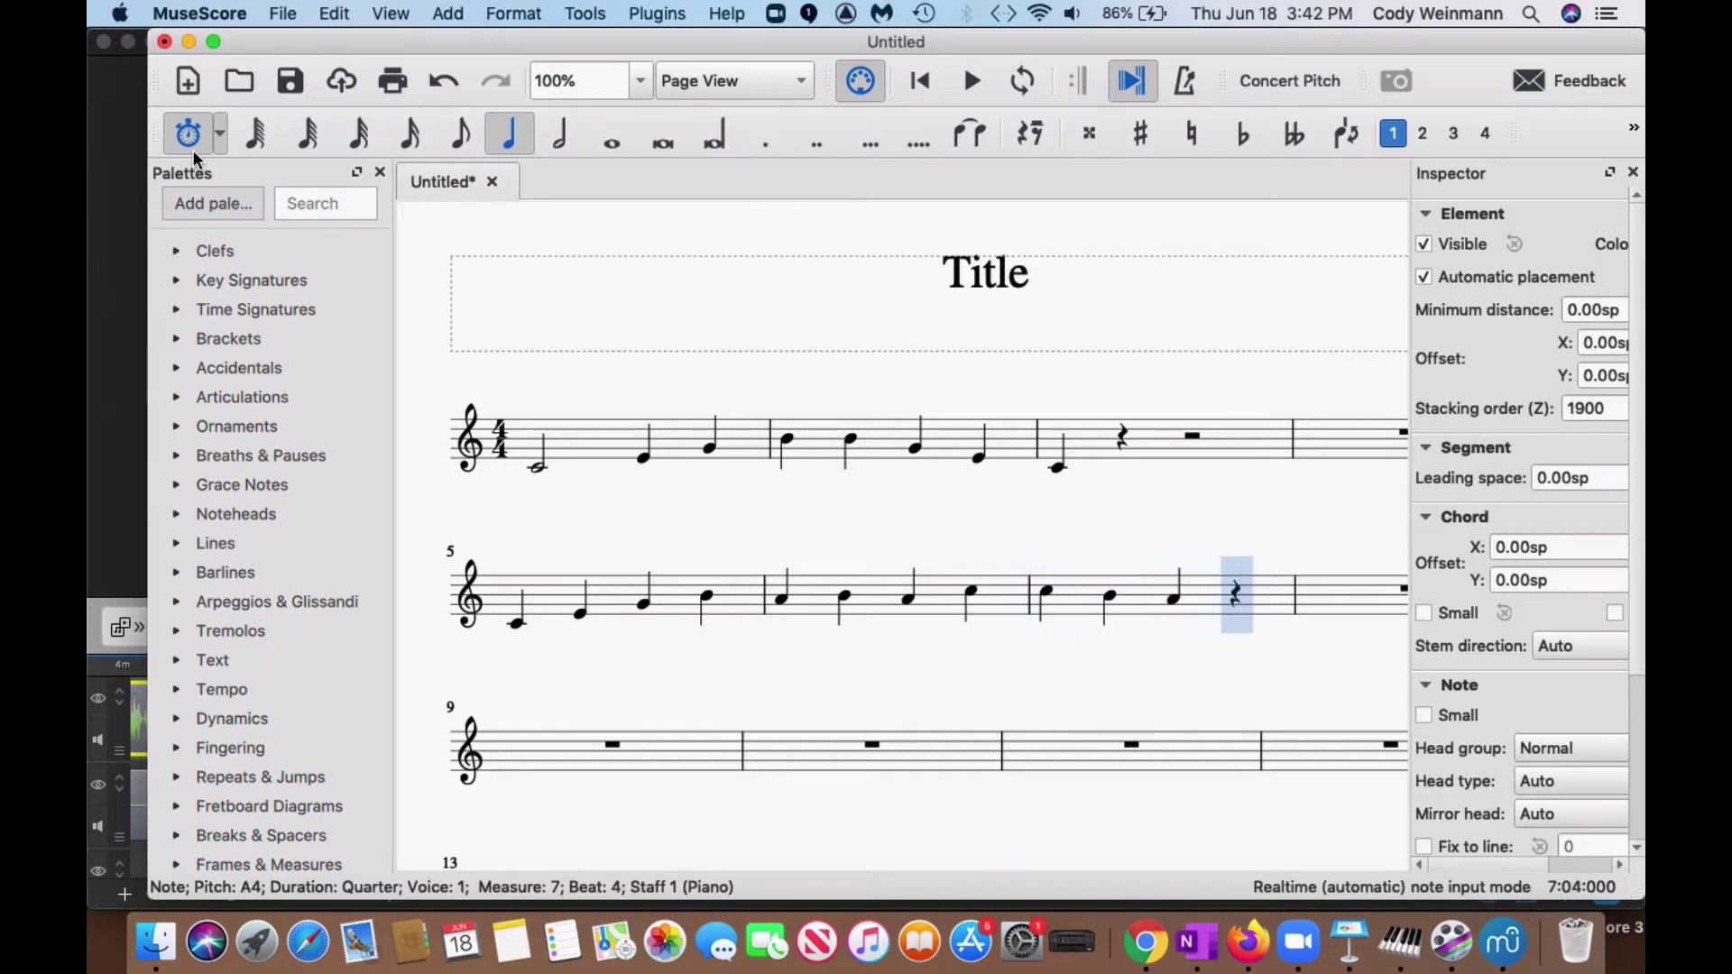
key(f)
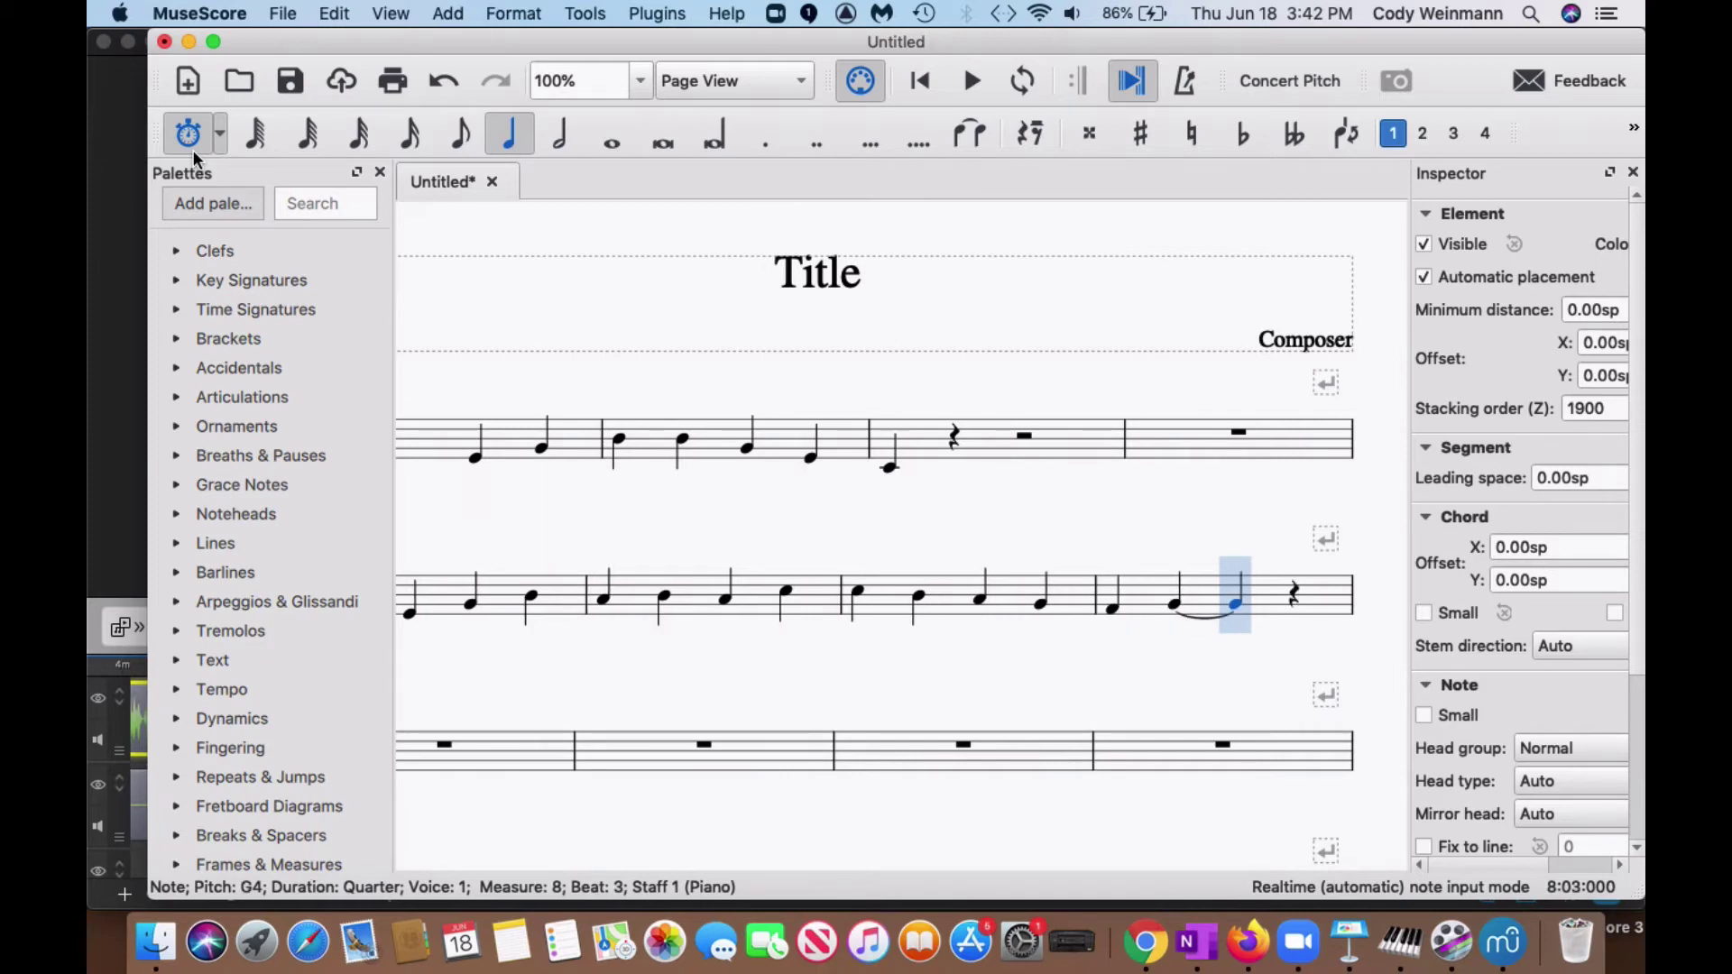
key(c)
key(Delete)
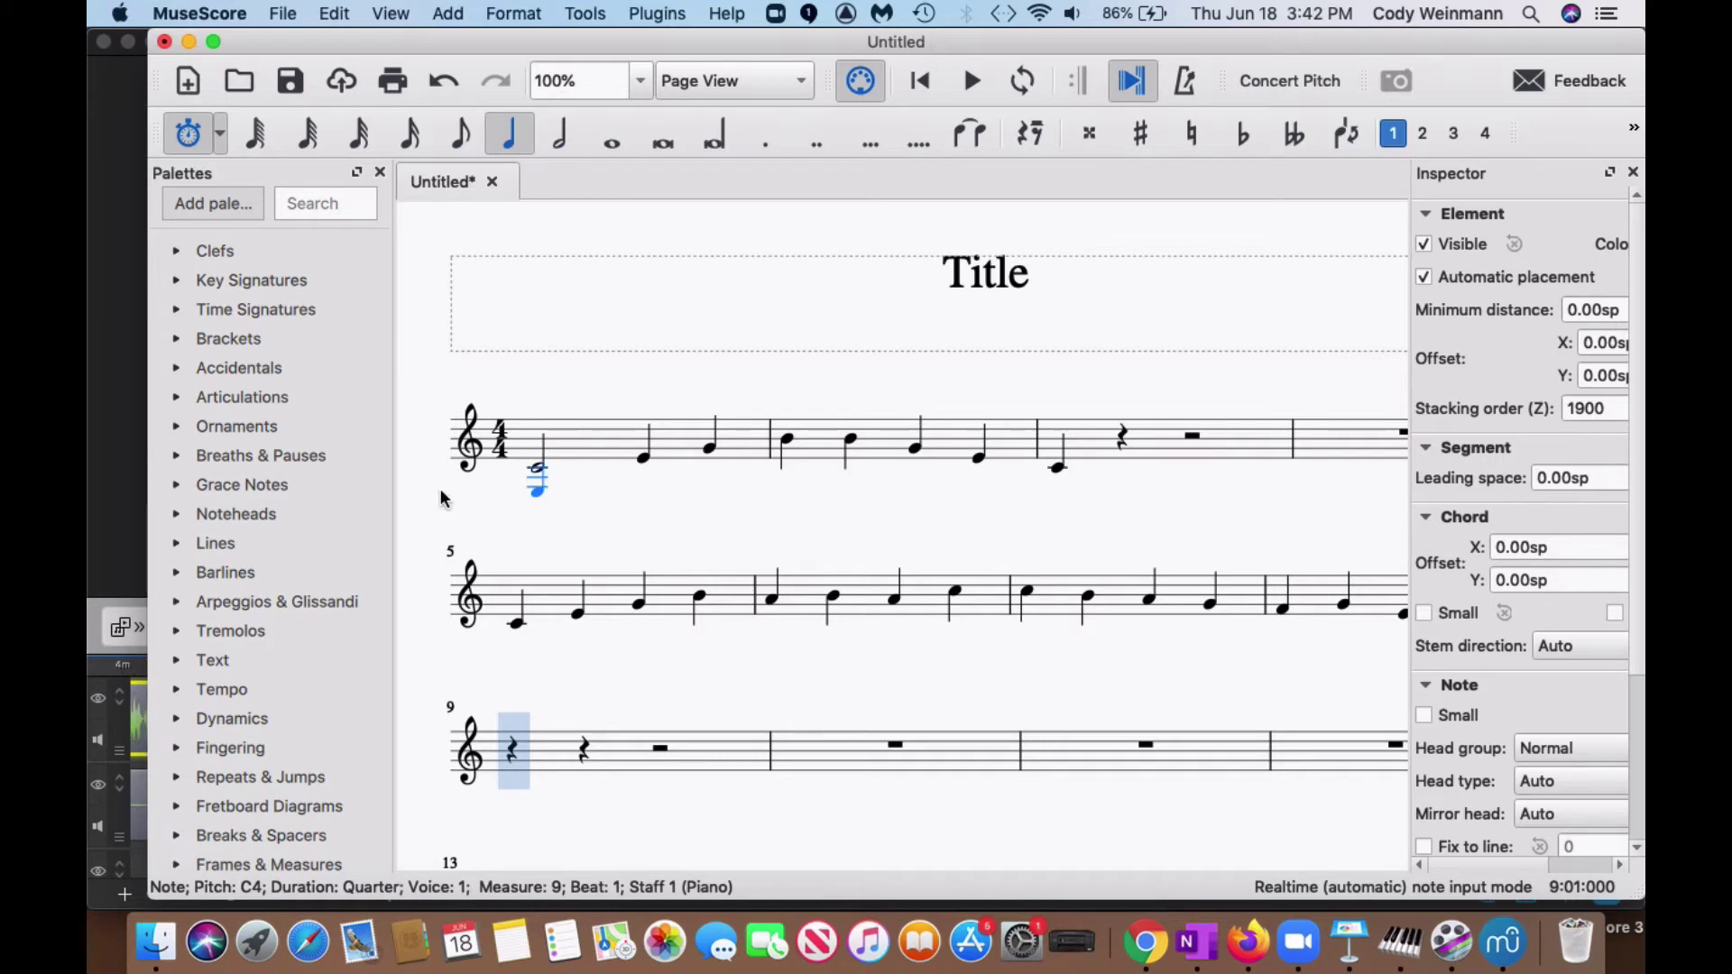
Play the score back from measure 1 to hear the question and answer phrases
scroll(292, 561, down, 1)
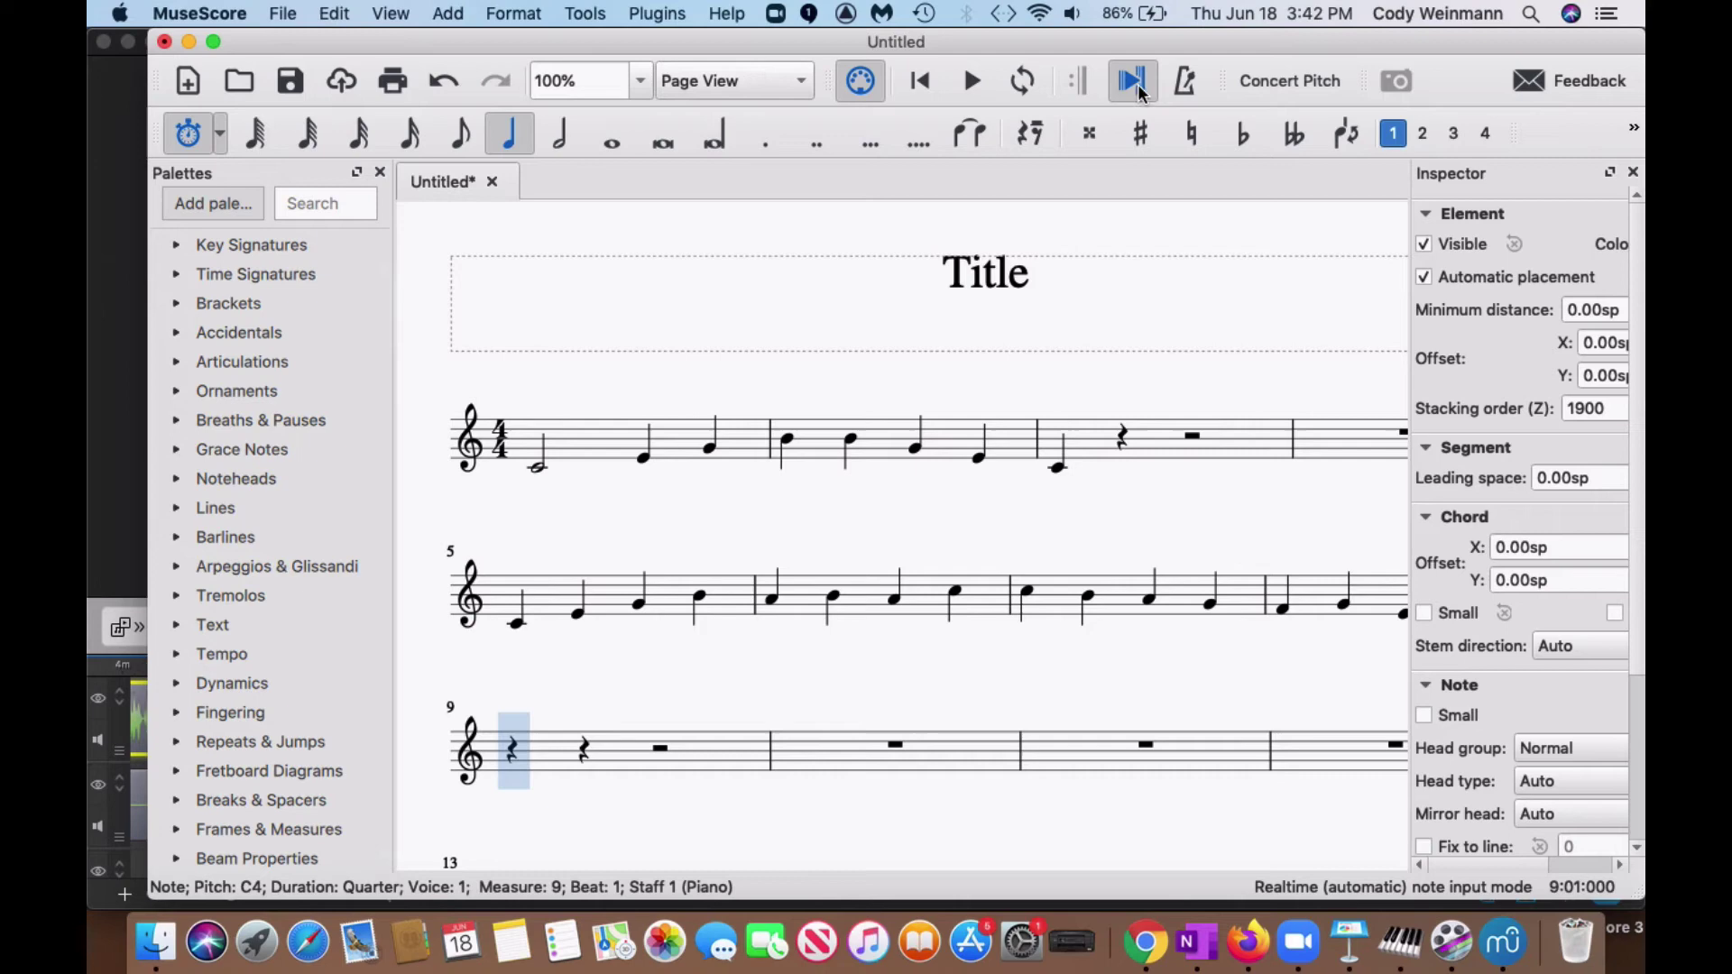
click(972, 83)
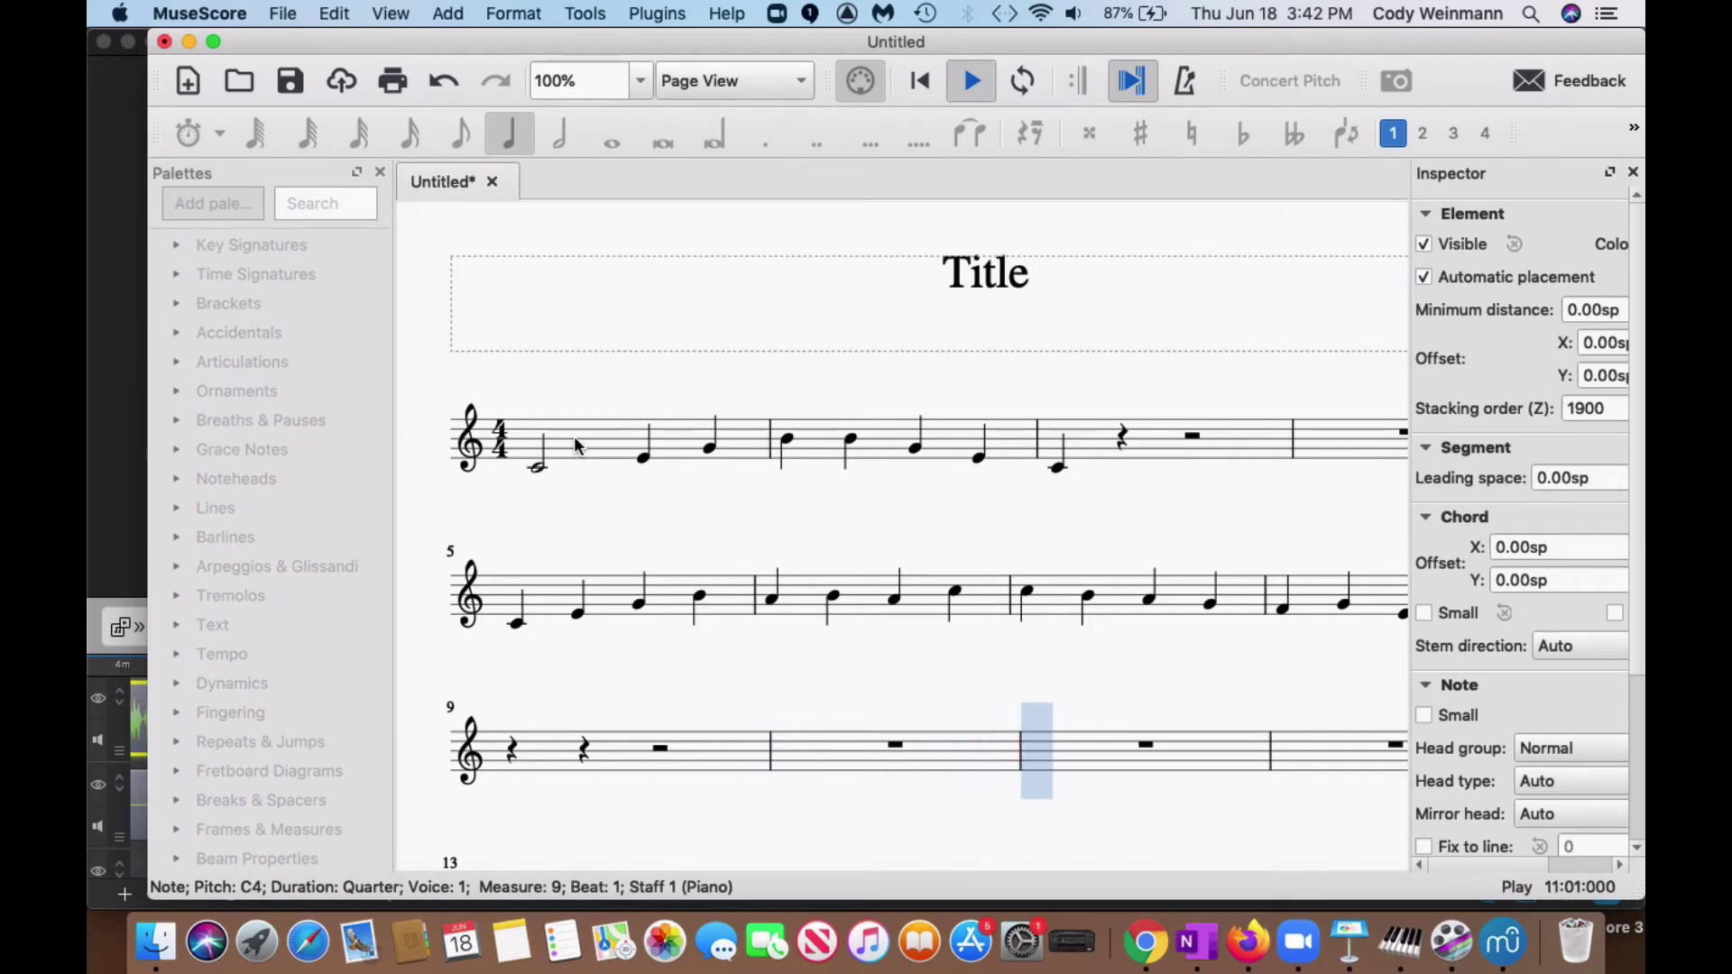
key(space)
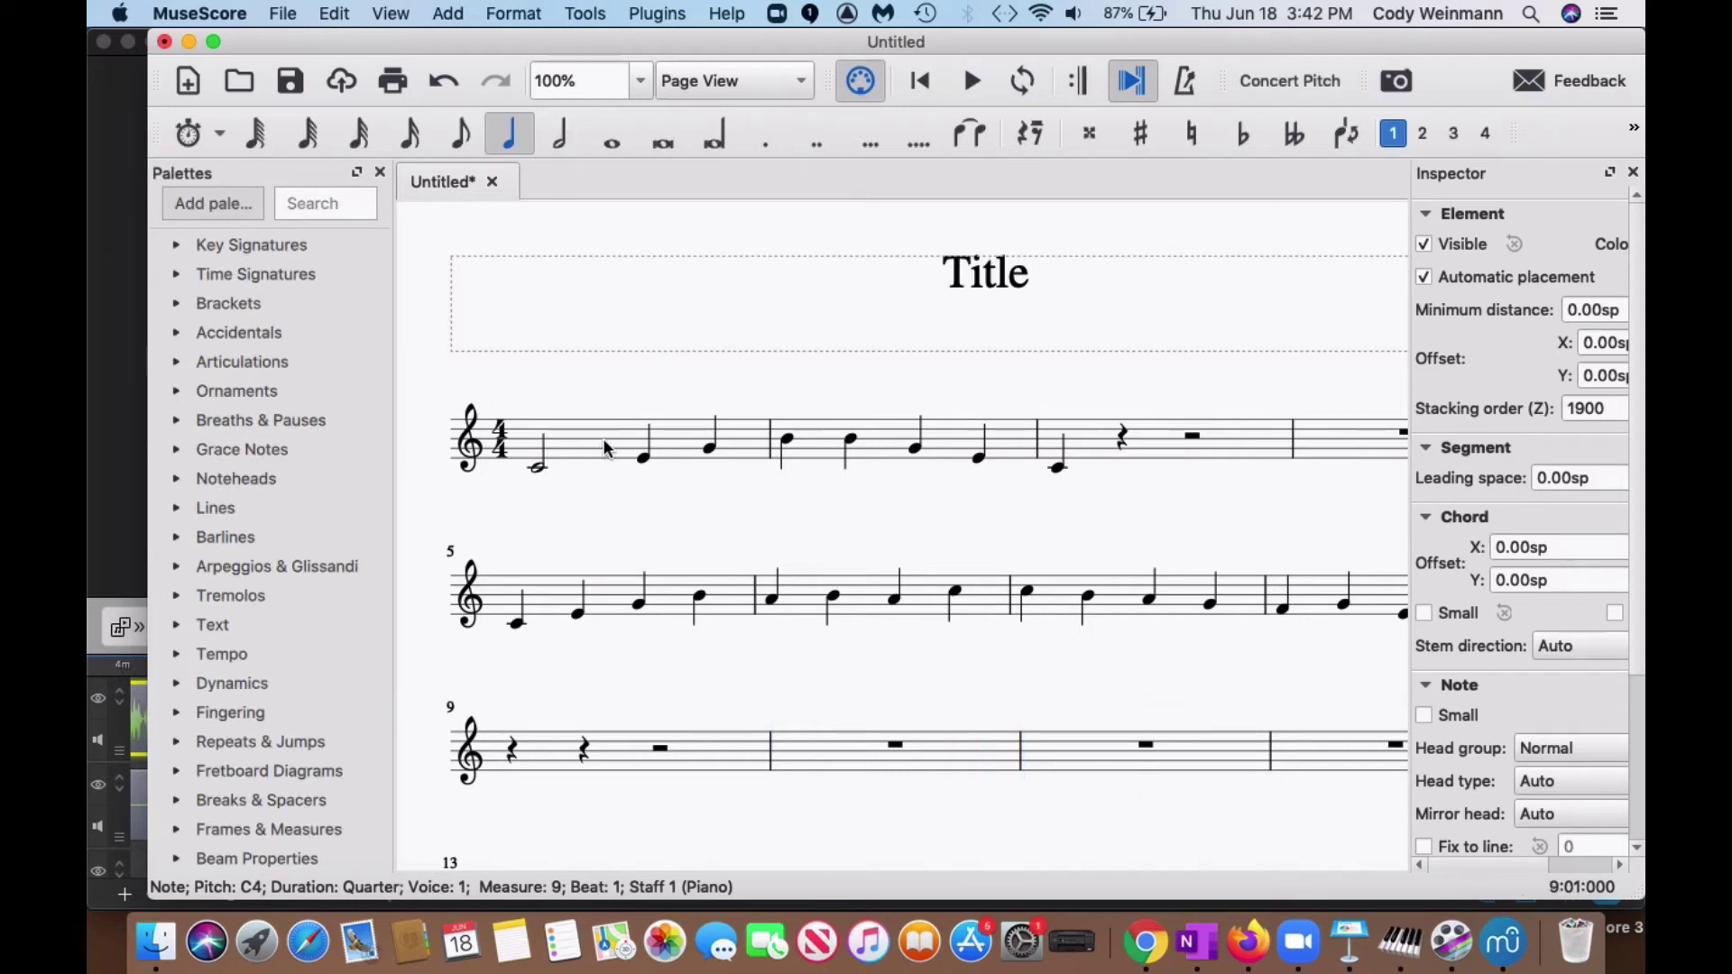
click(604, 442)
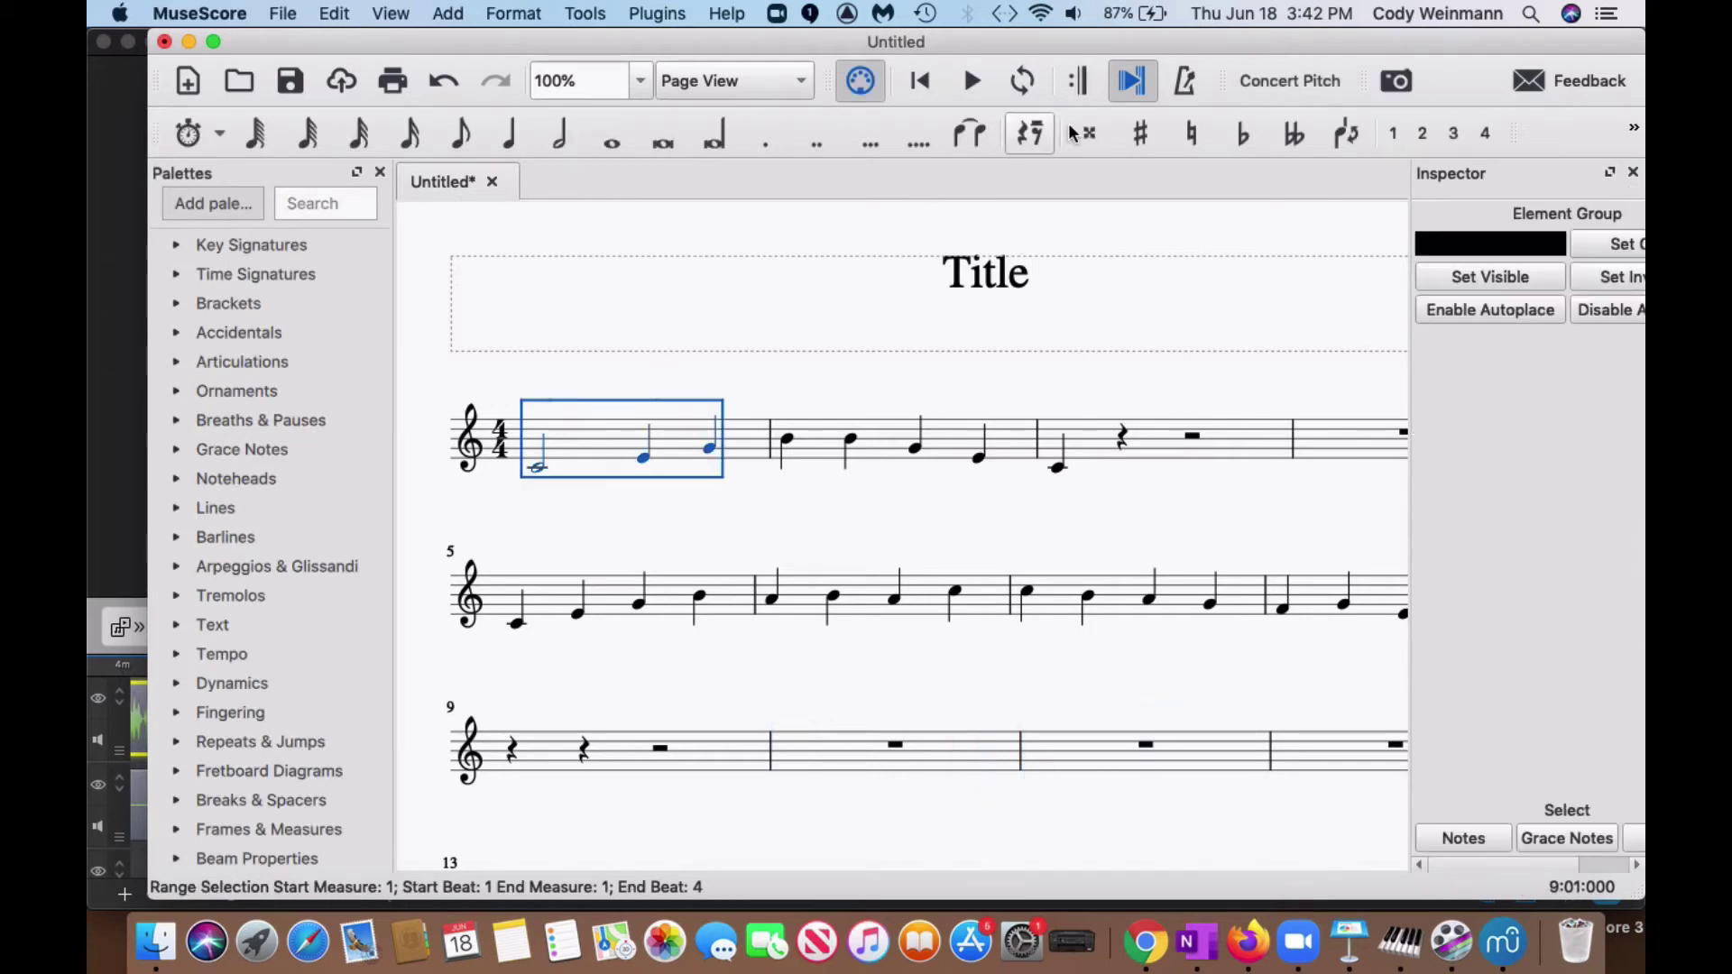
click(974, 82)
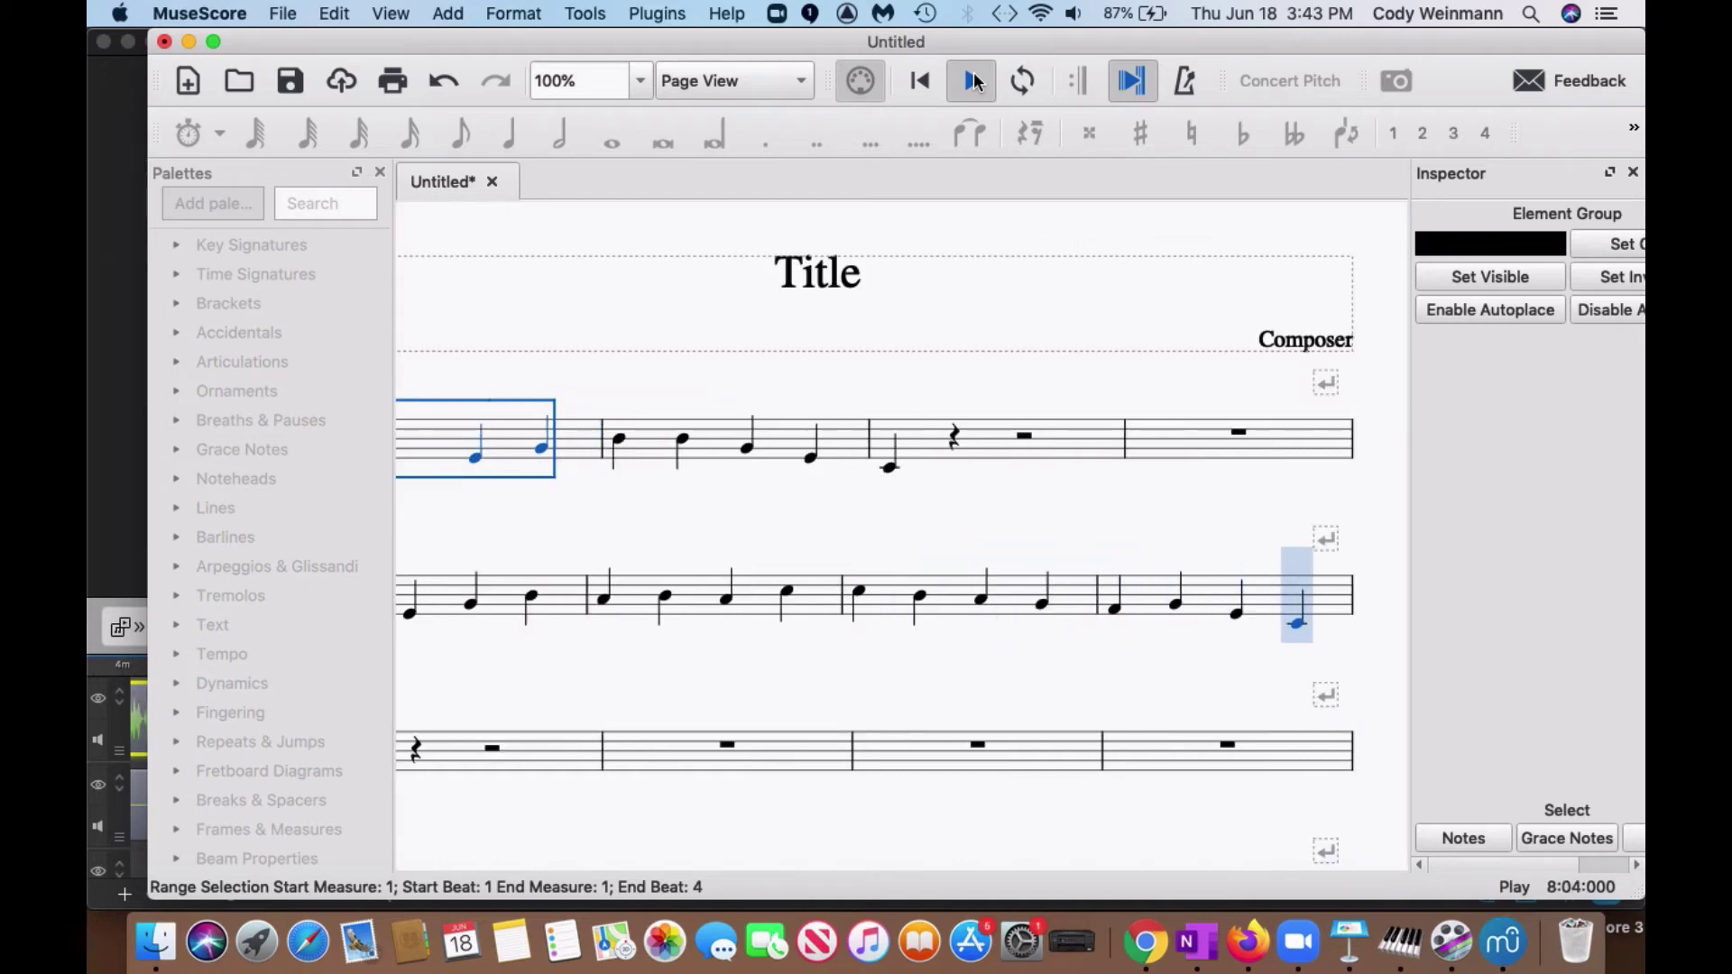
click(972, 81)
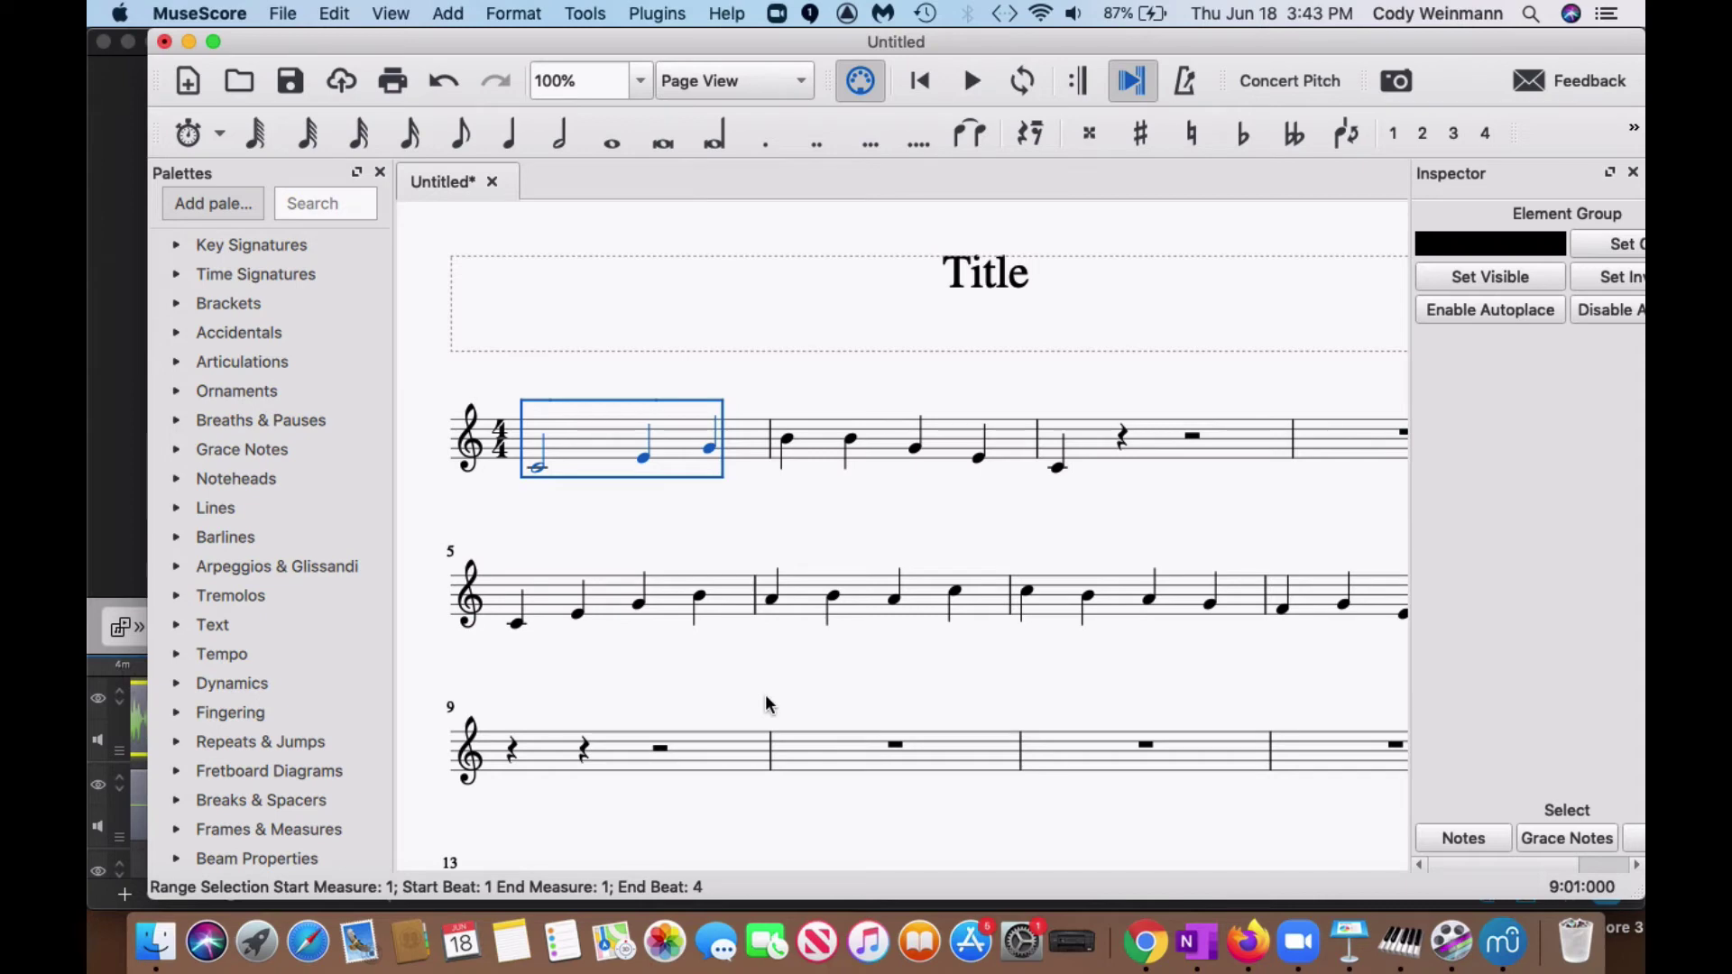
Start Real-Time (Automatic) note input at beat 1 of measure 9
click(717, 761)
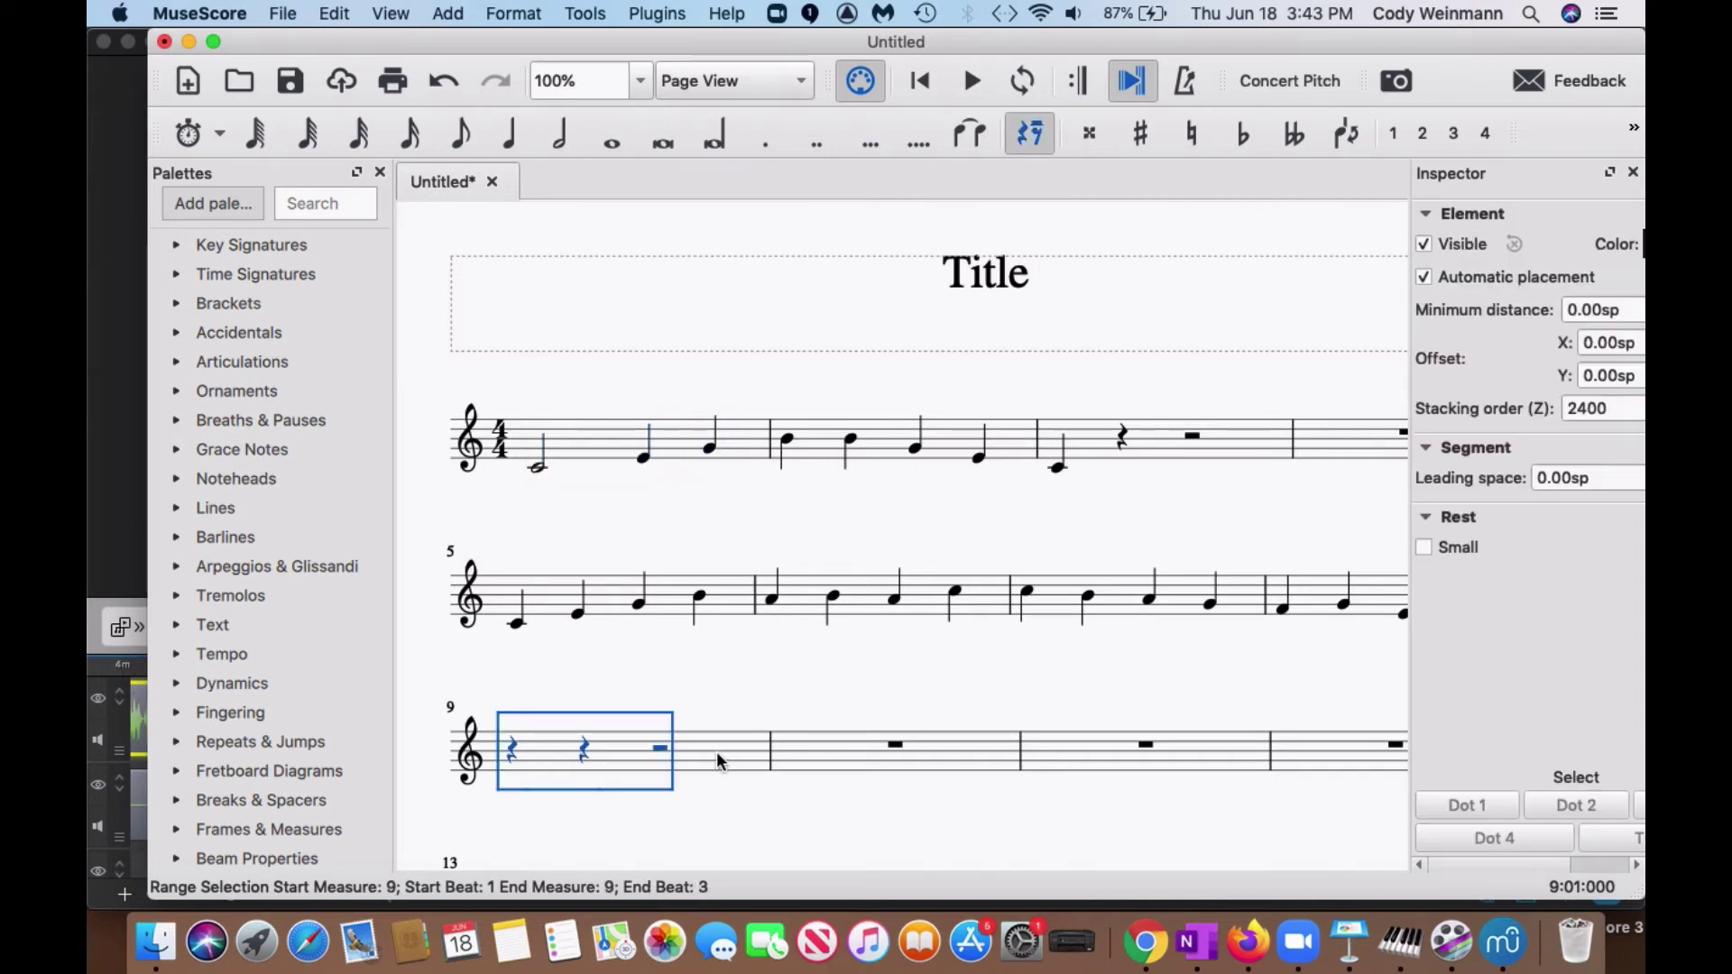
click(188, 135)
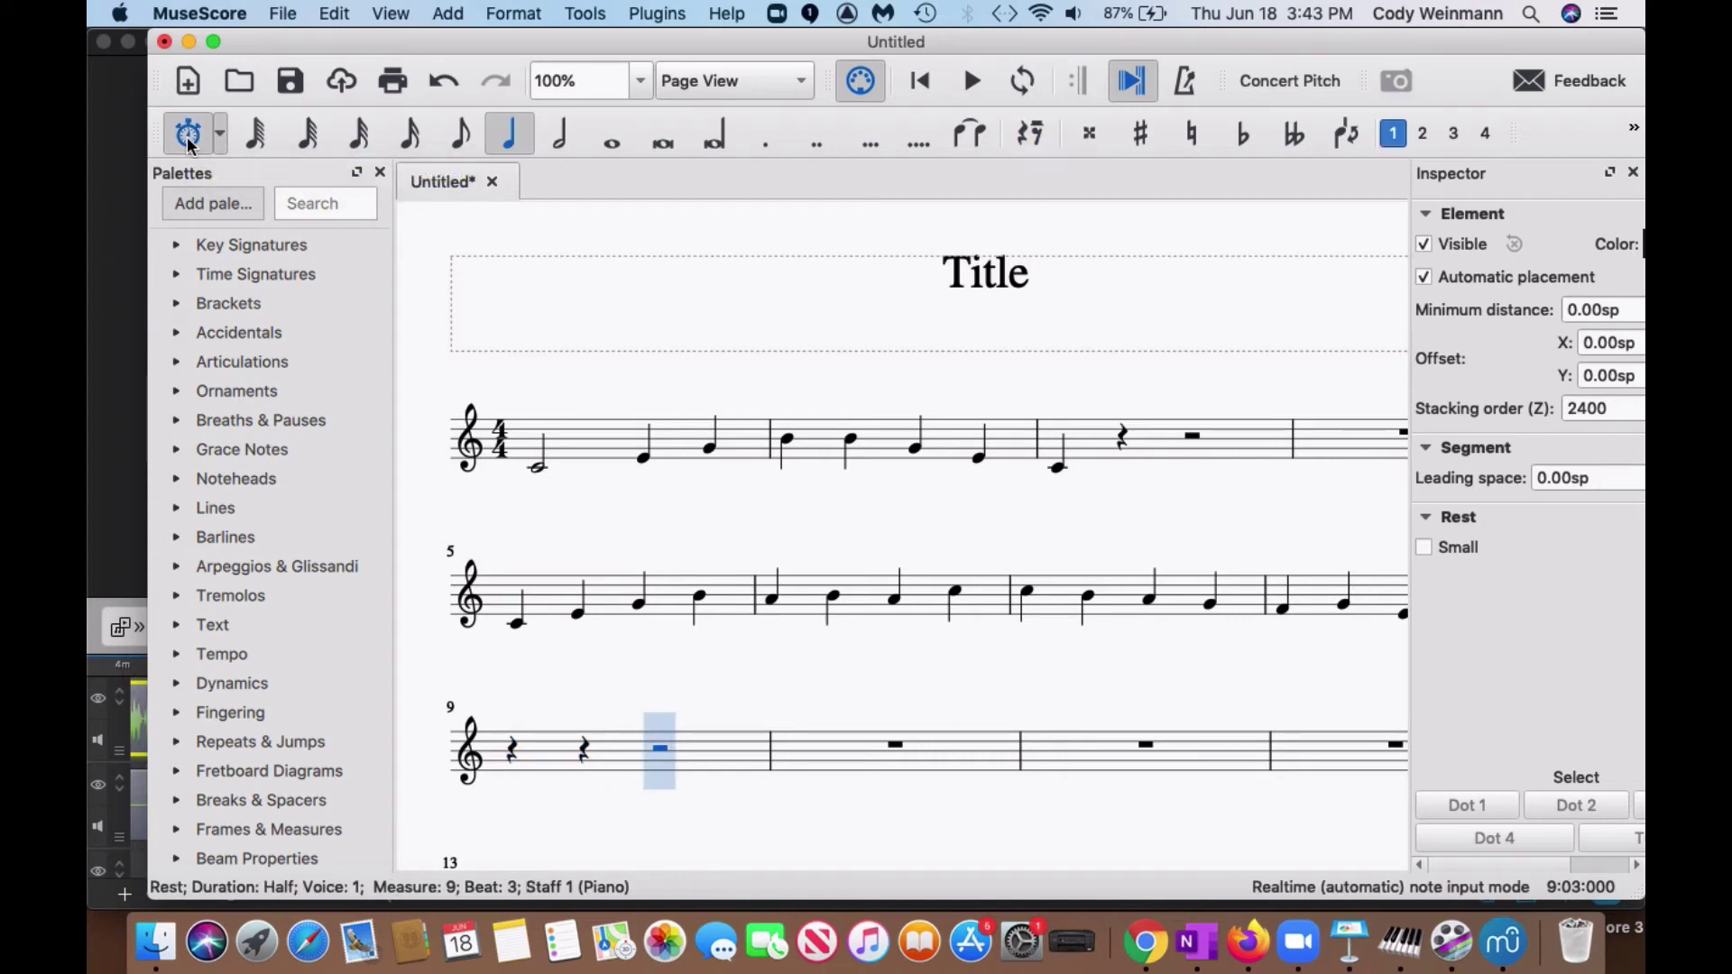
key(Left)
key(Left)
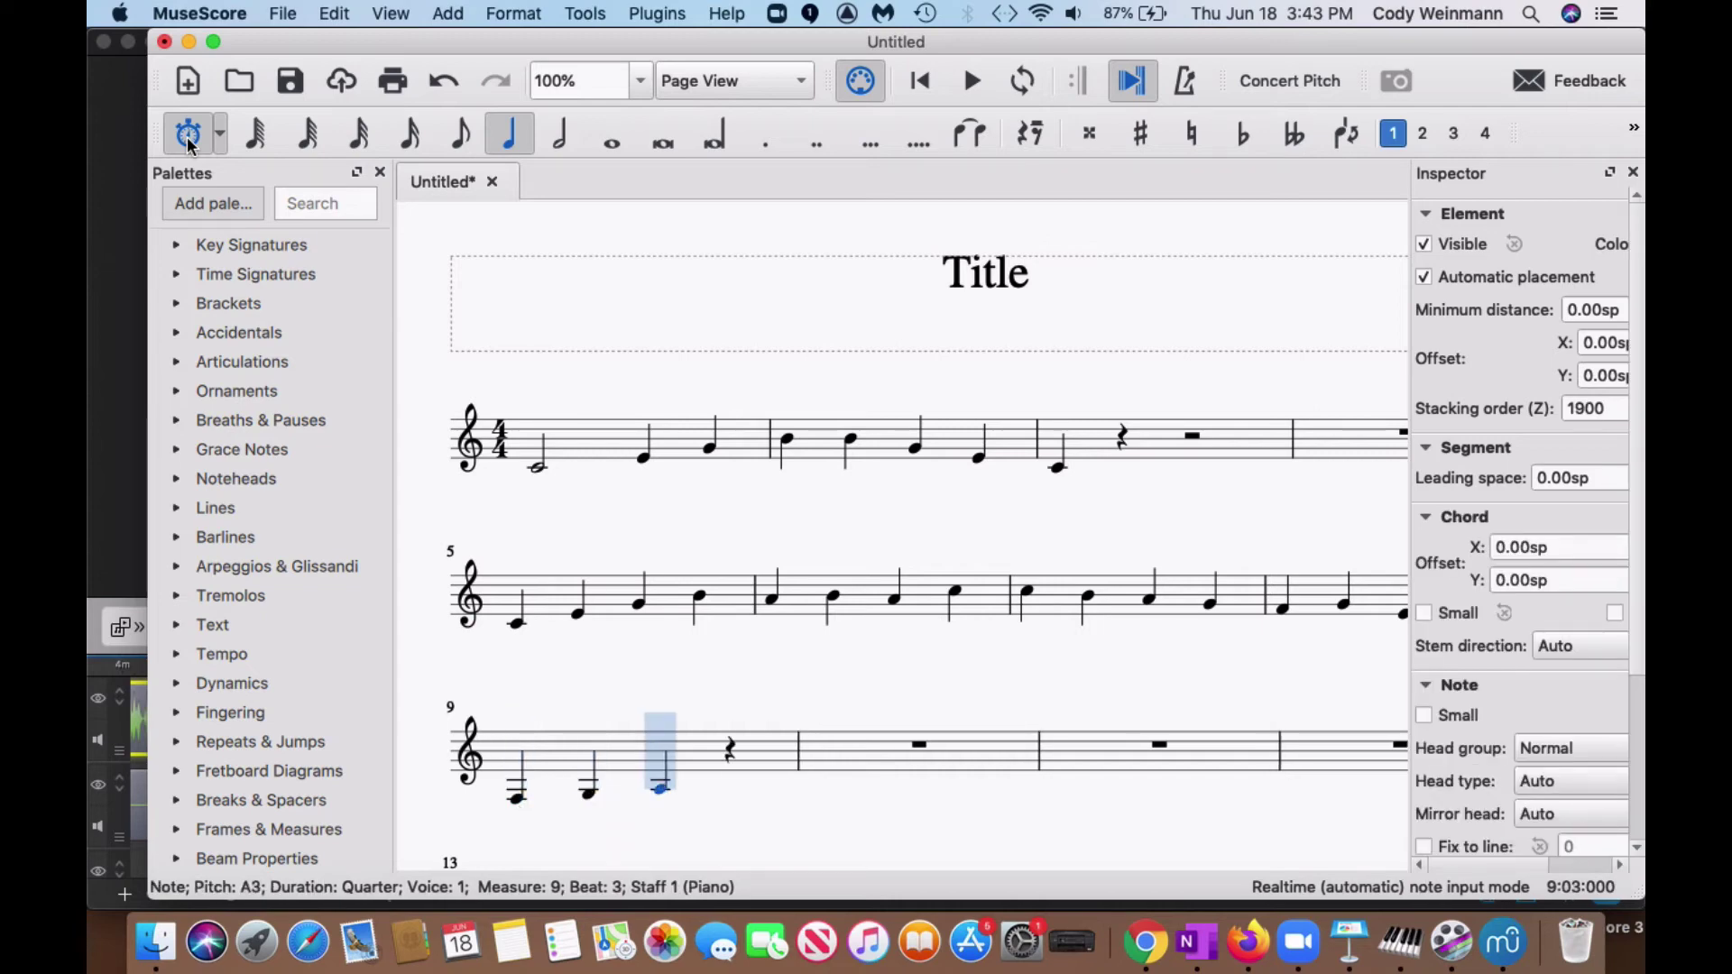
Record the low phrase A3, C4, A3, G3, A3, C4, G3, F3 through measure 13
key(a)
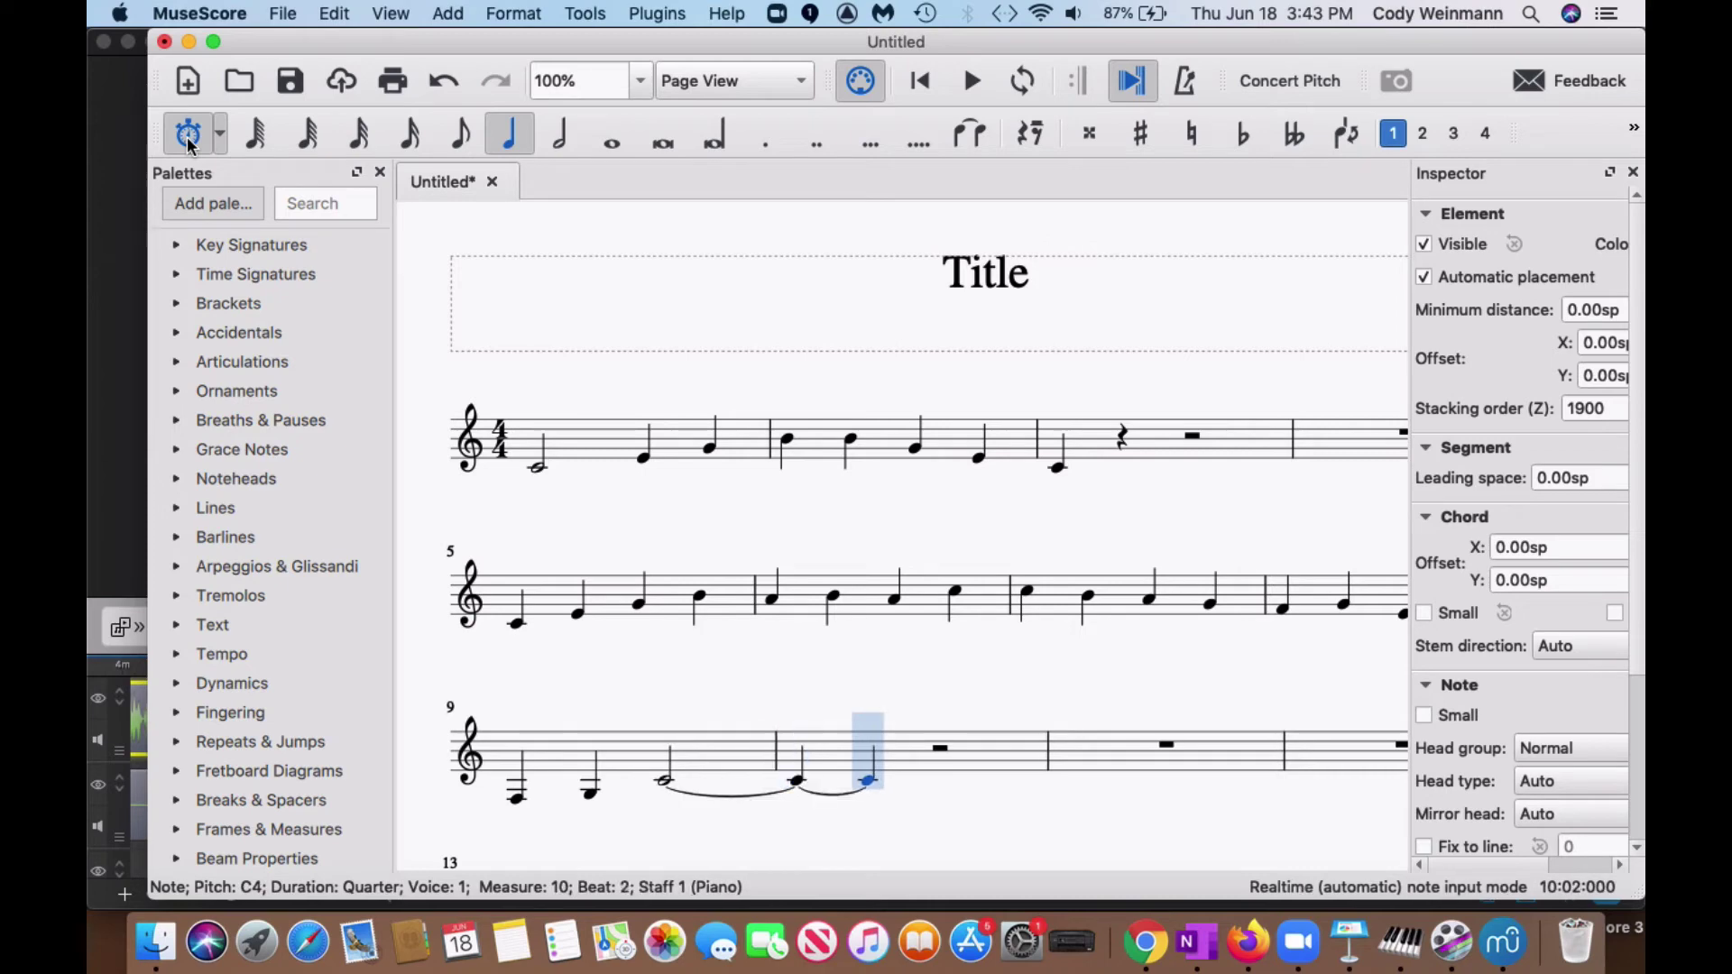
key(c)
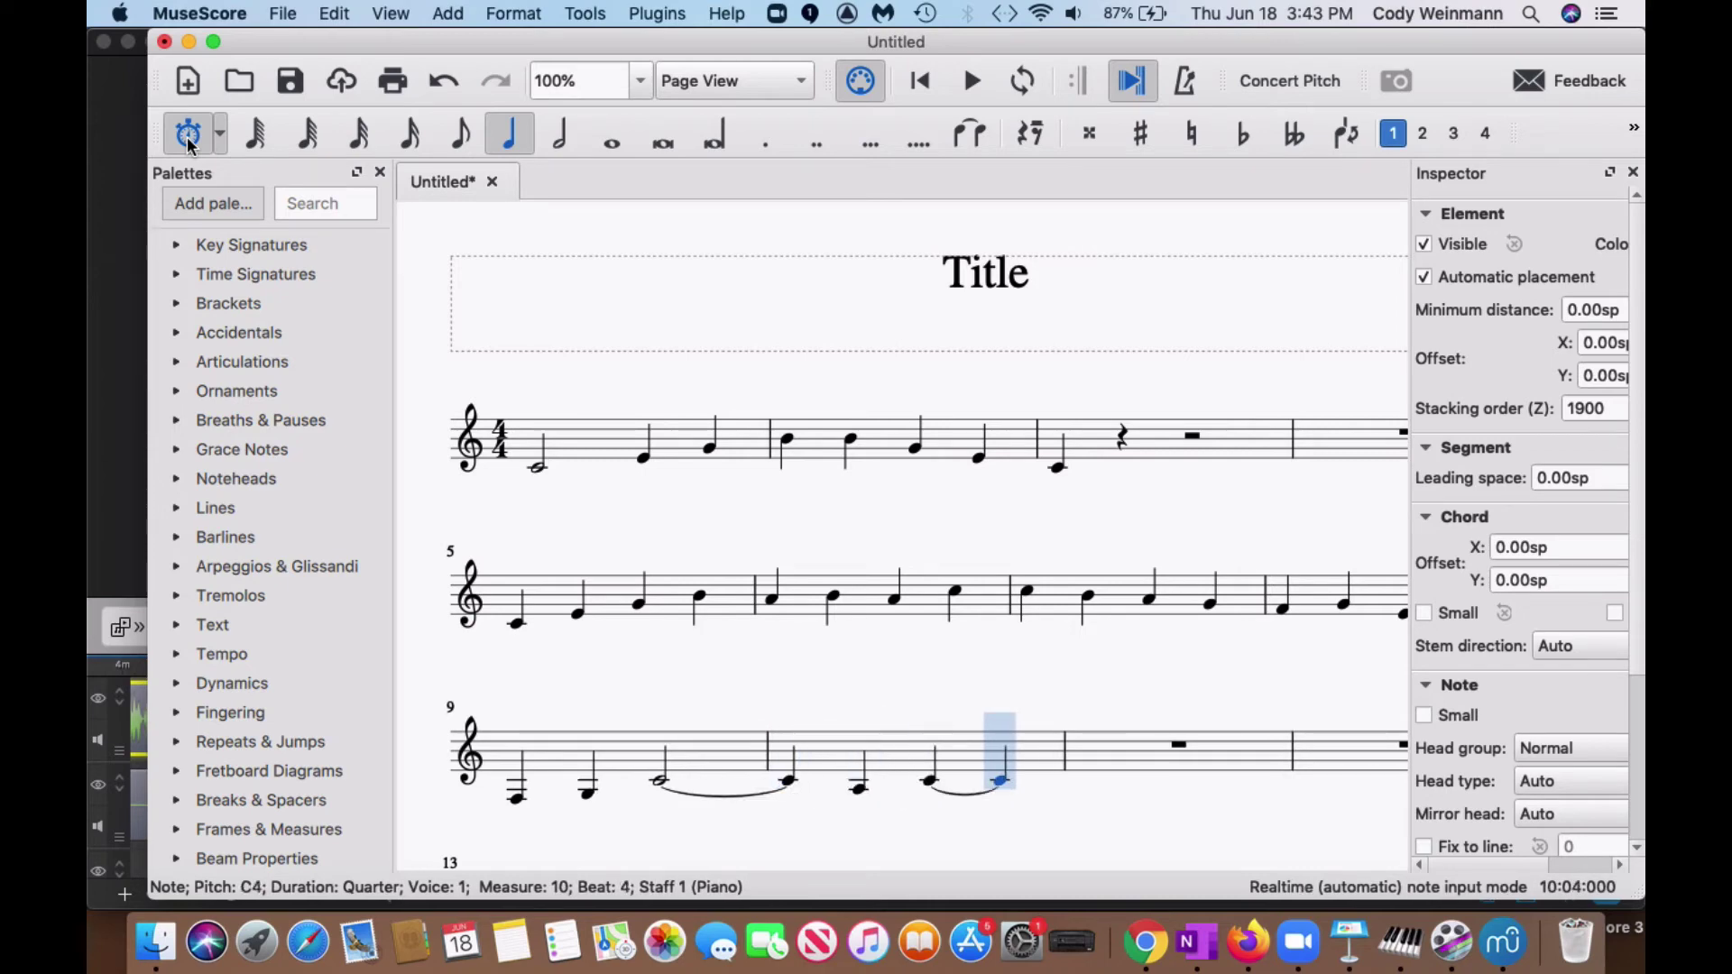
key(a)
key(g)
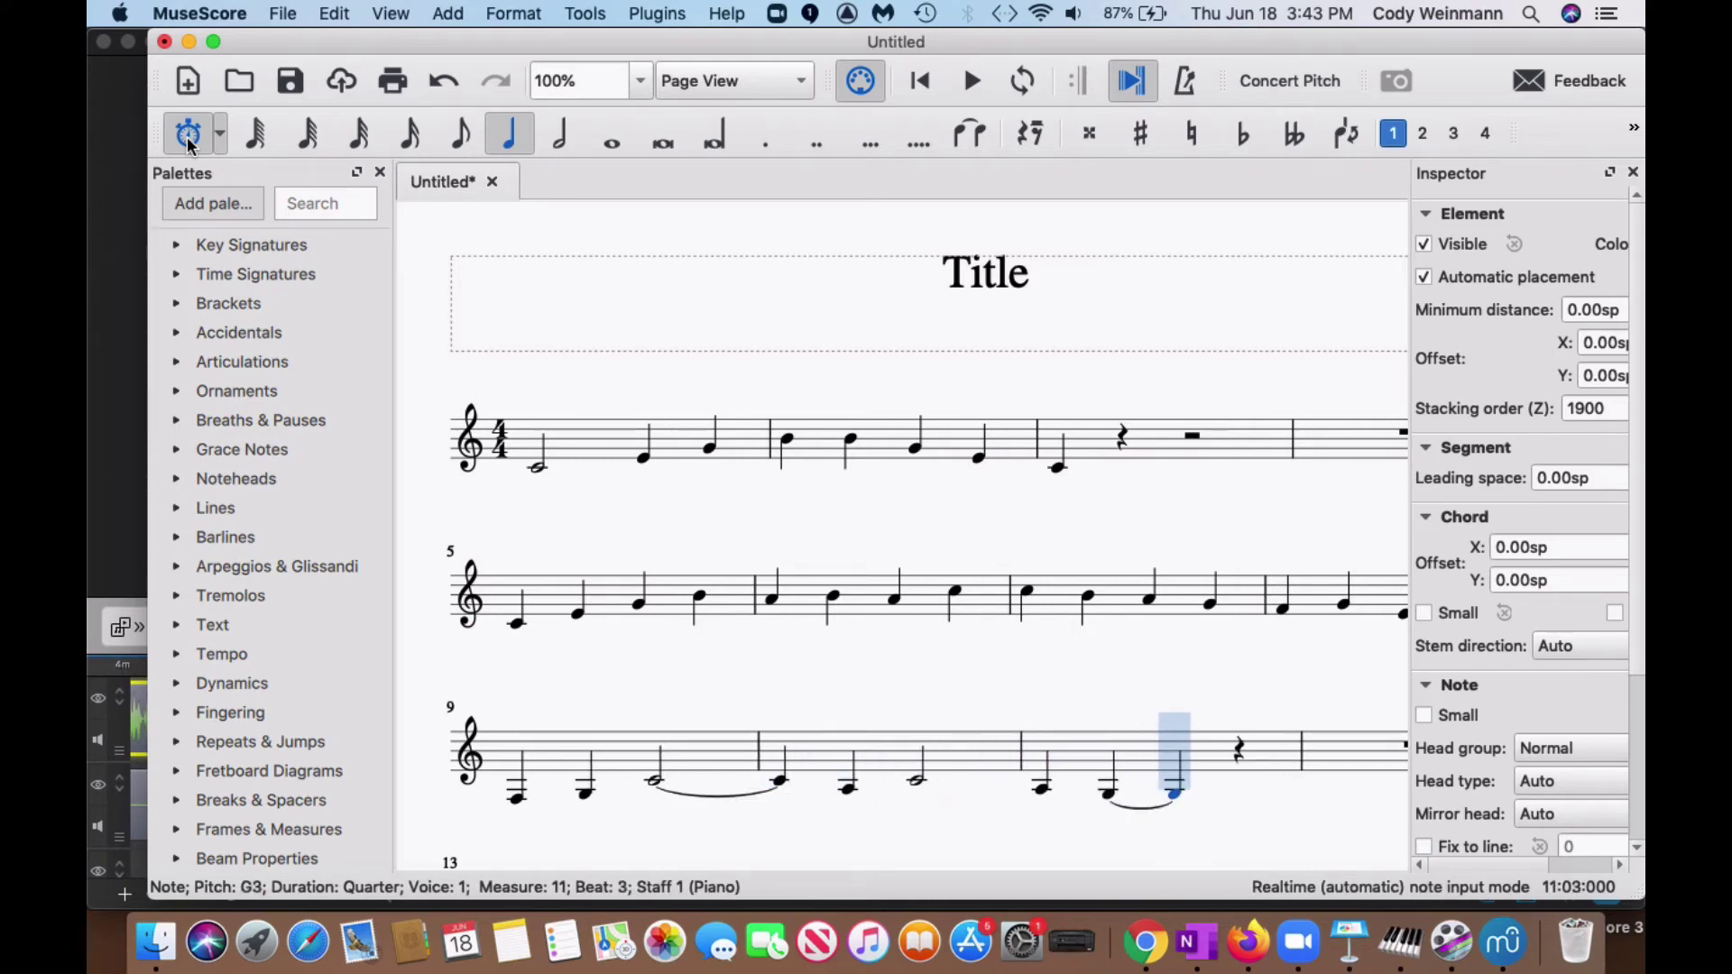
key(a)
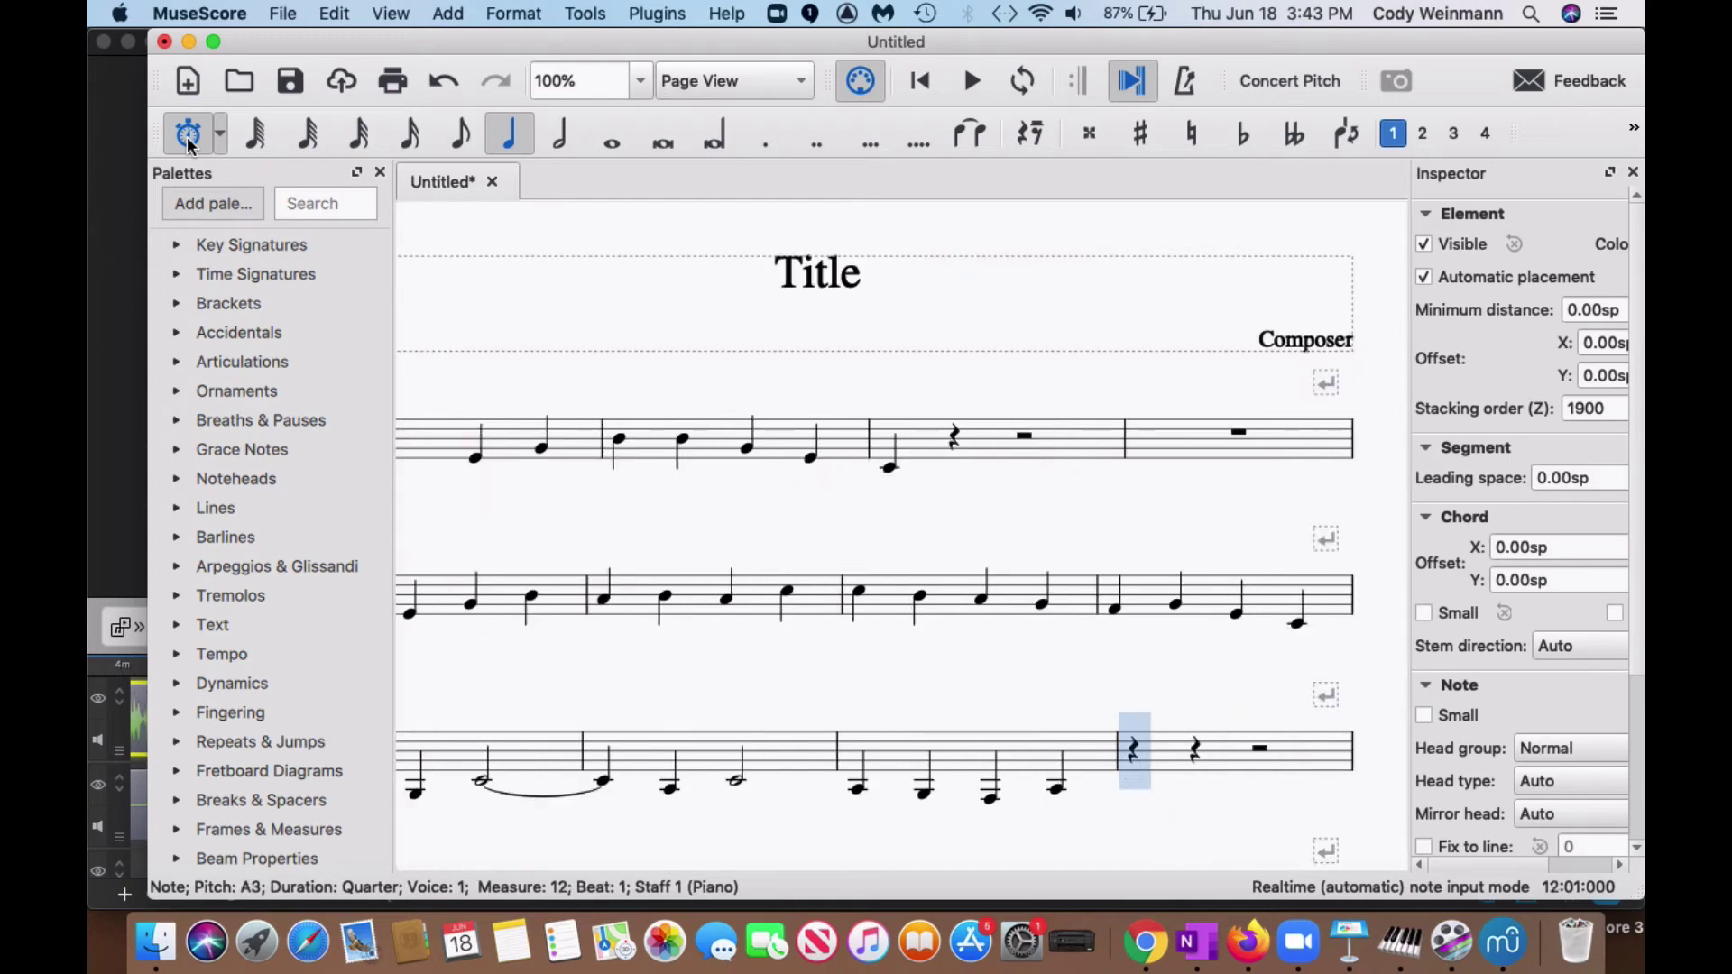
key(c)
key(c)
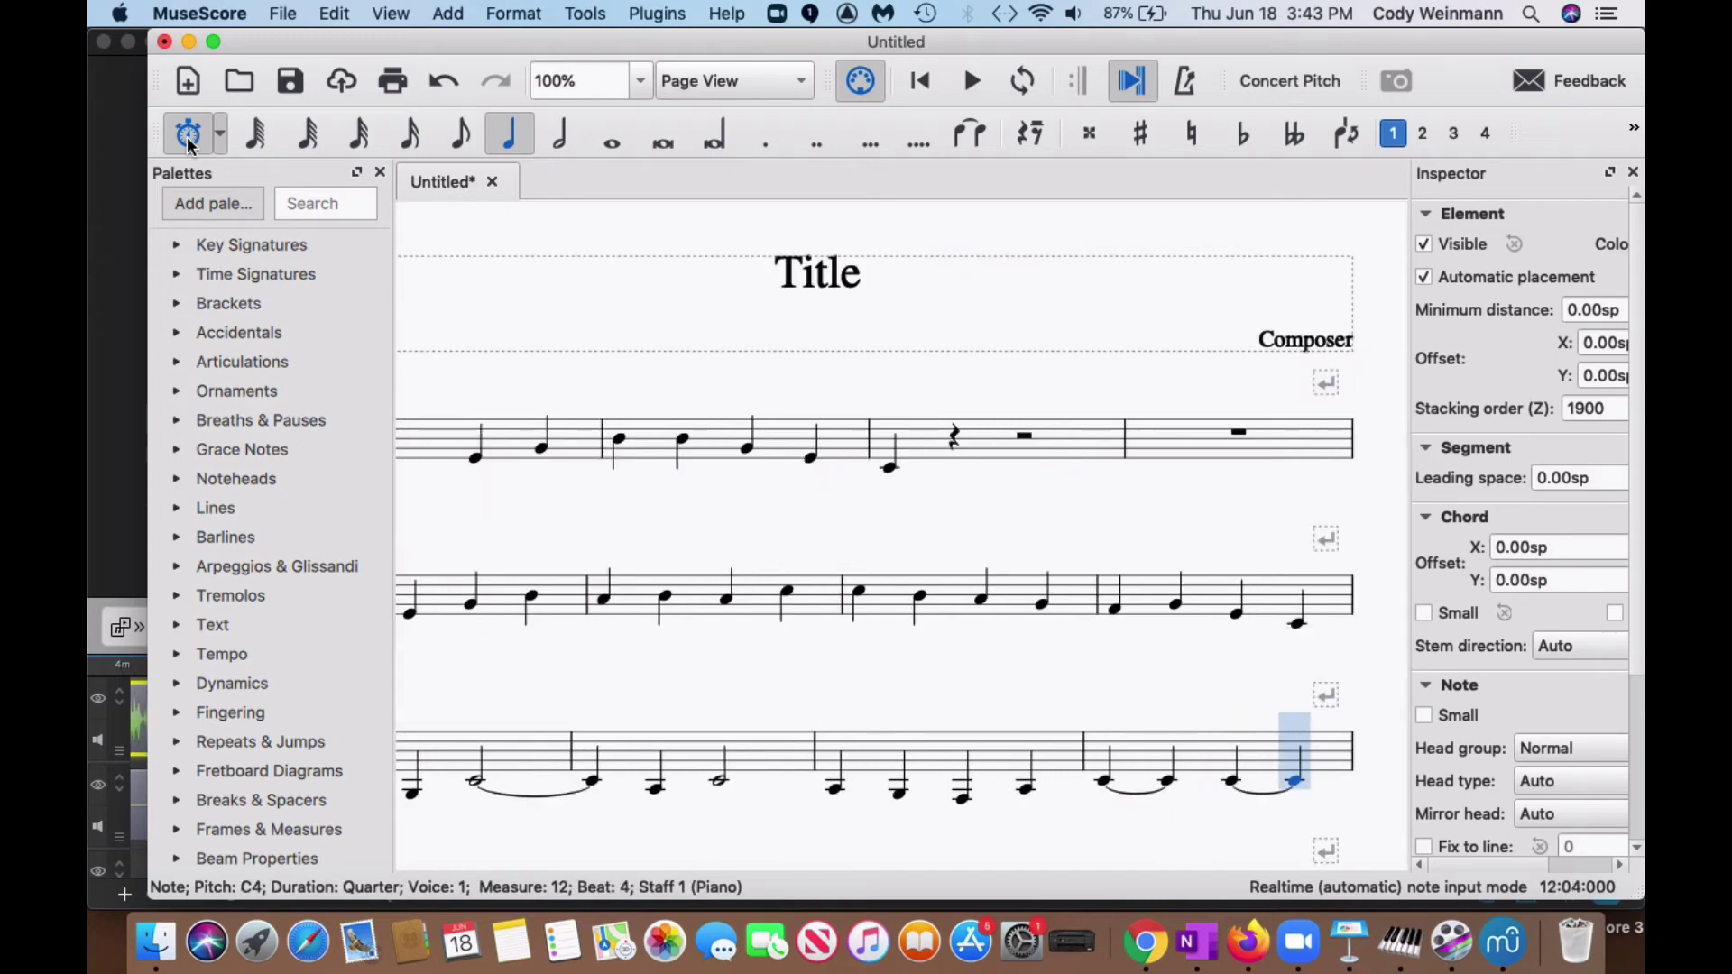
key(g)
key(f)
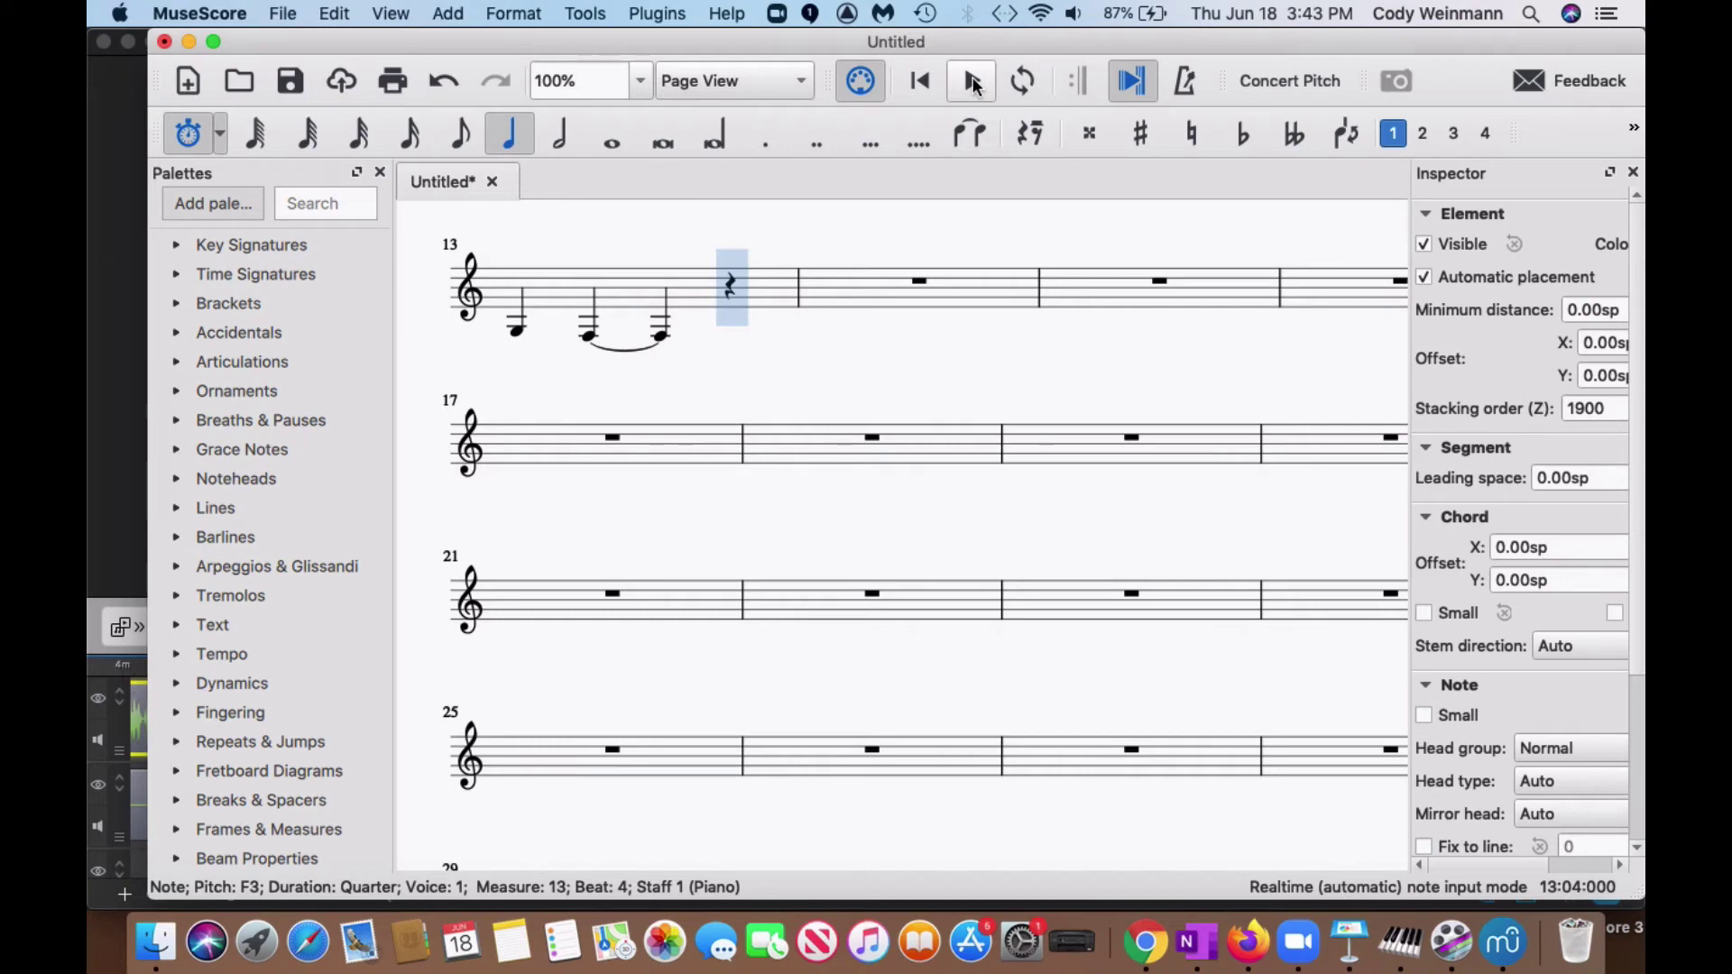
Play the whole score from the beginning through the new phrase in measure 13
click(921, 81)
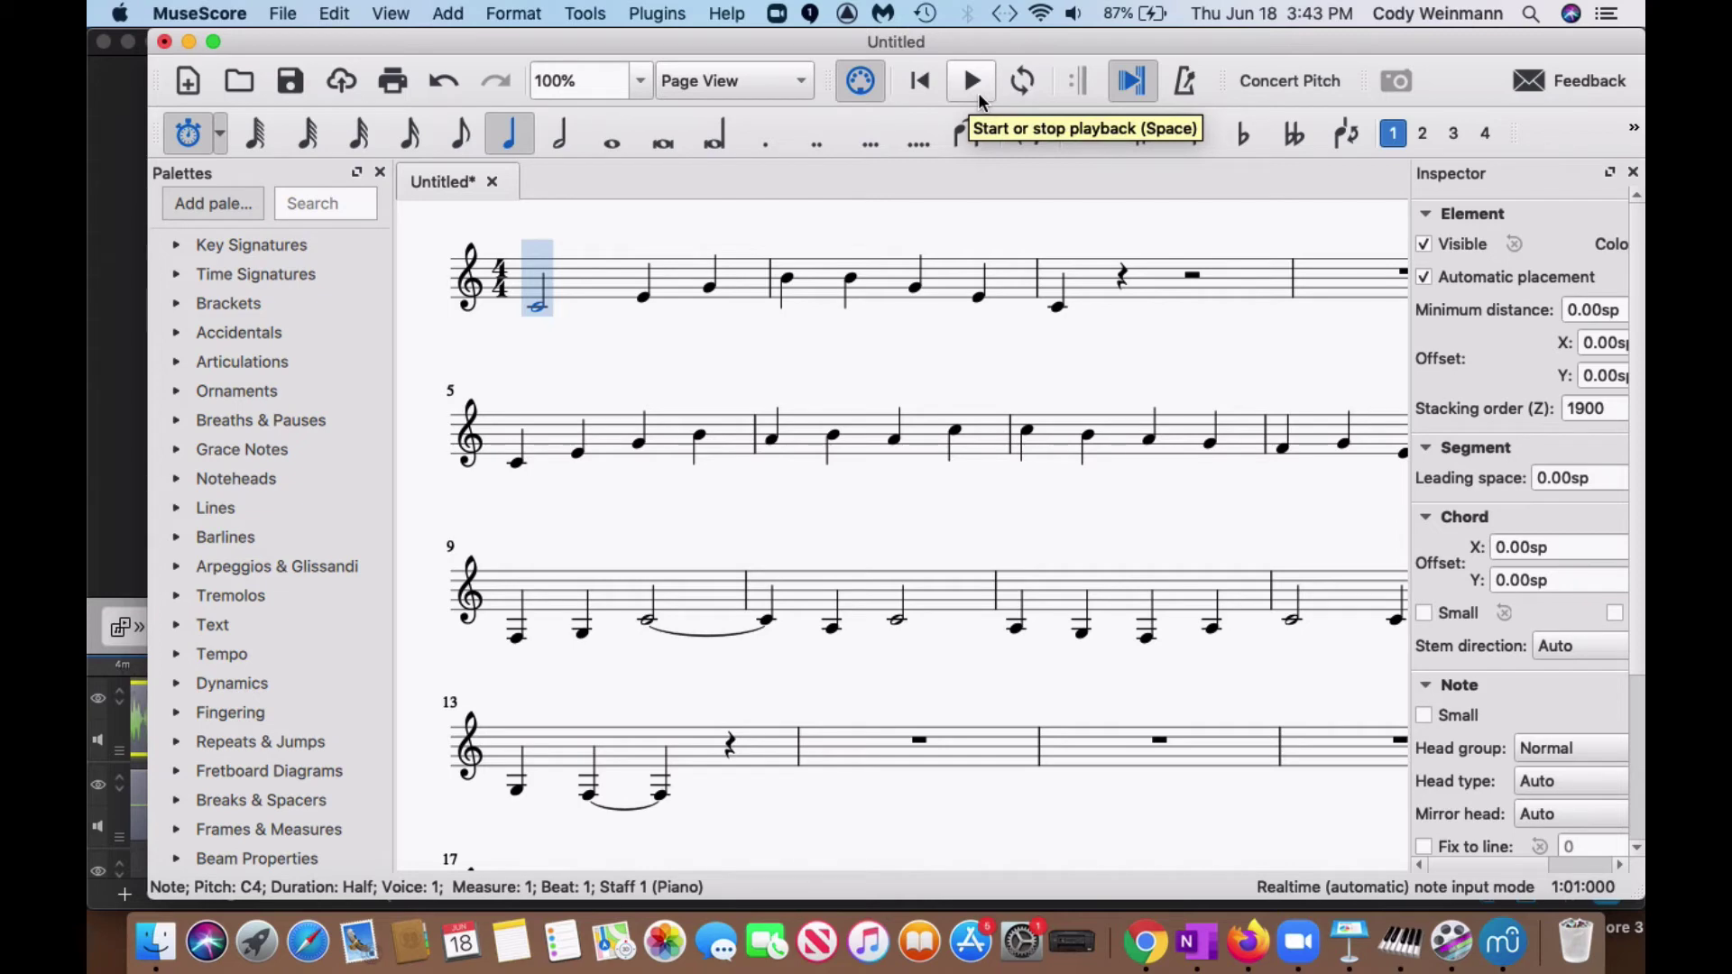
click(979, 94)
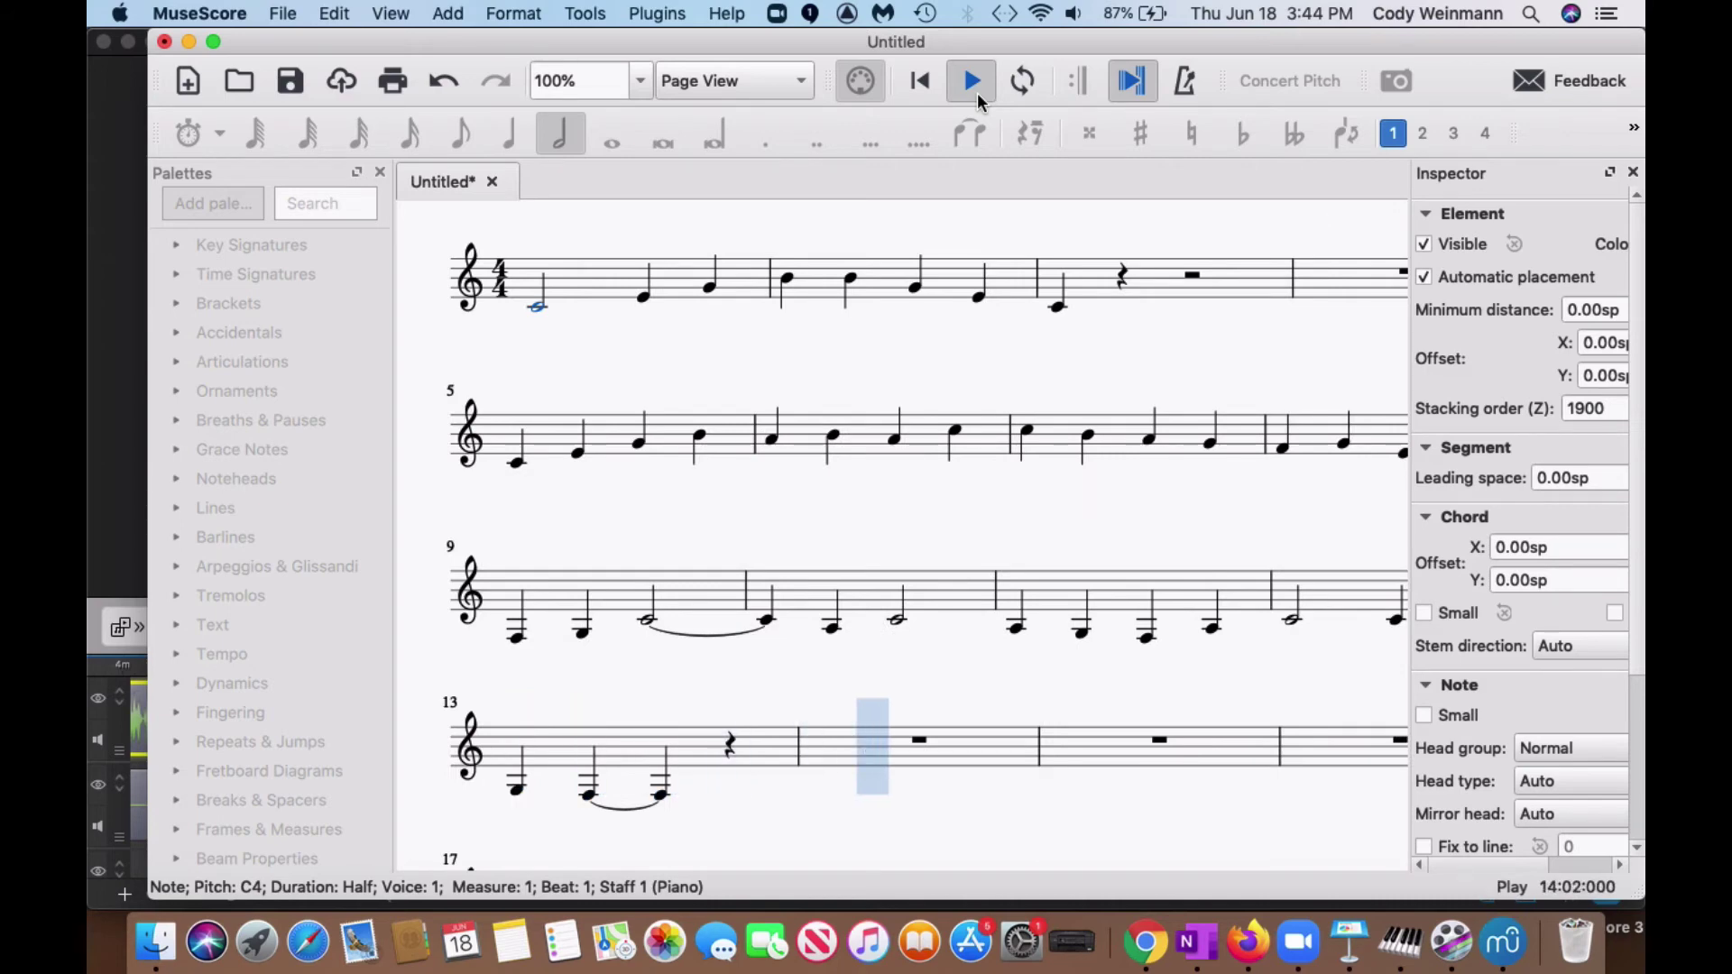
click(974, 91)
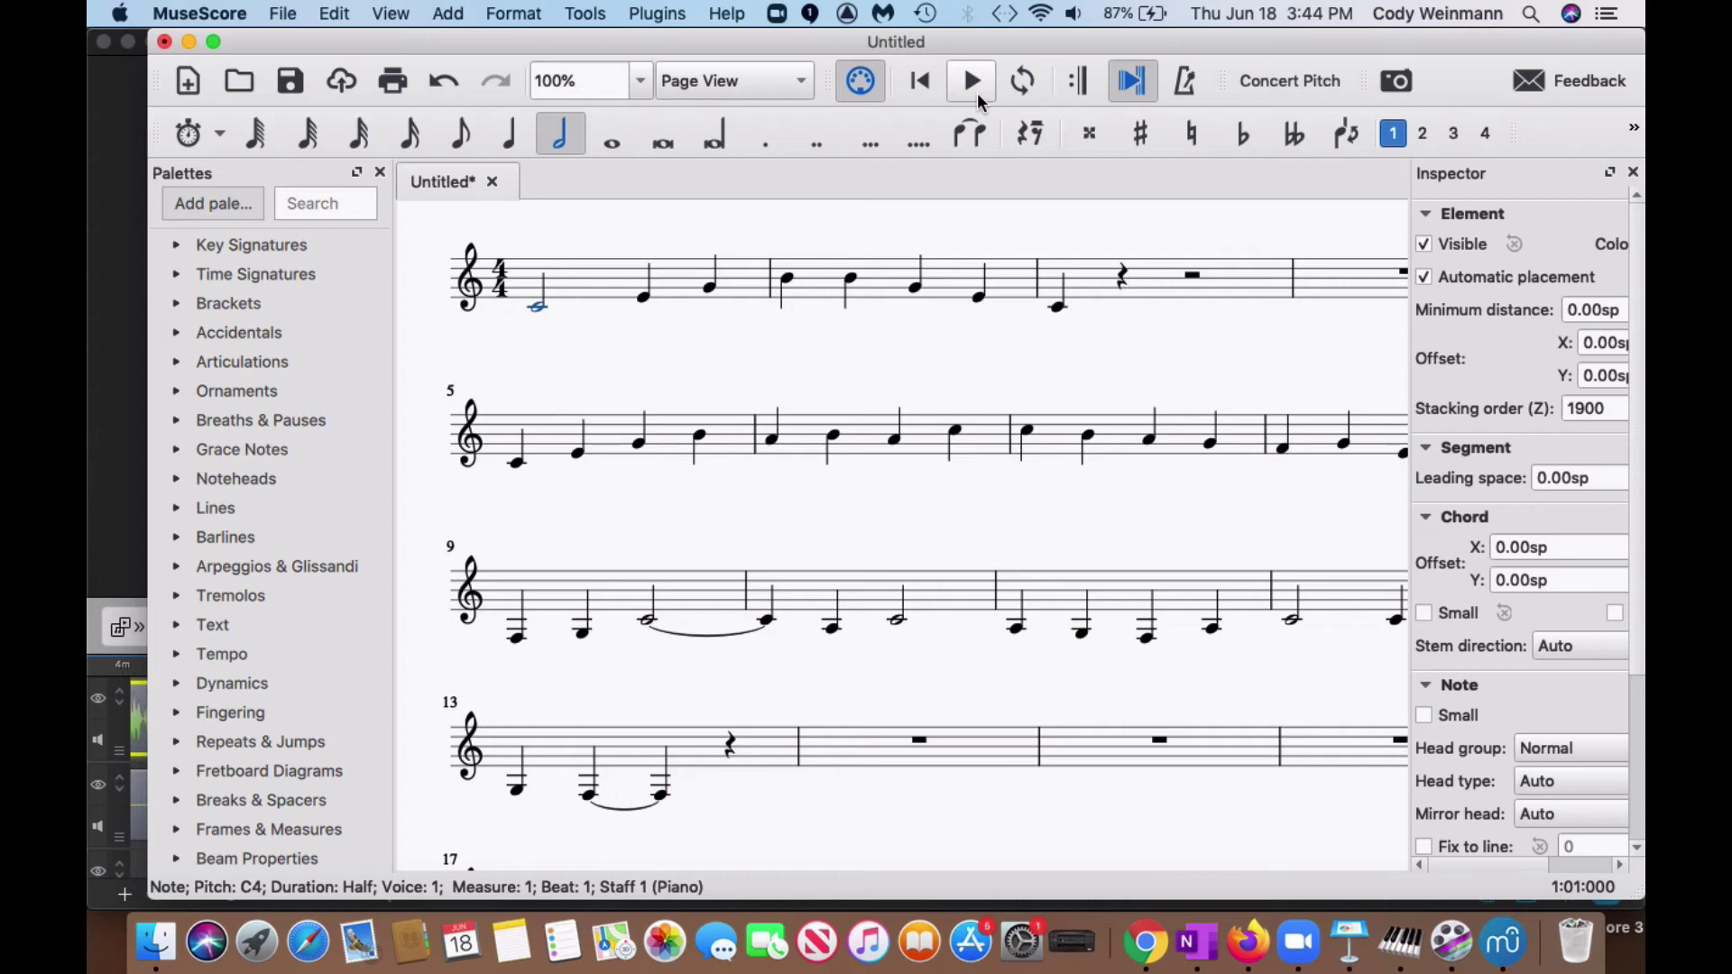
Scroll down and select the empty measure 17
scroll(972, 445, down, 5)
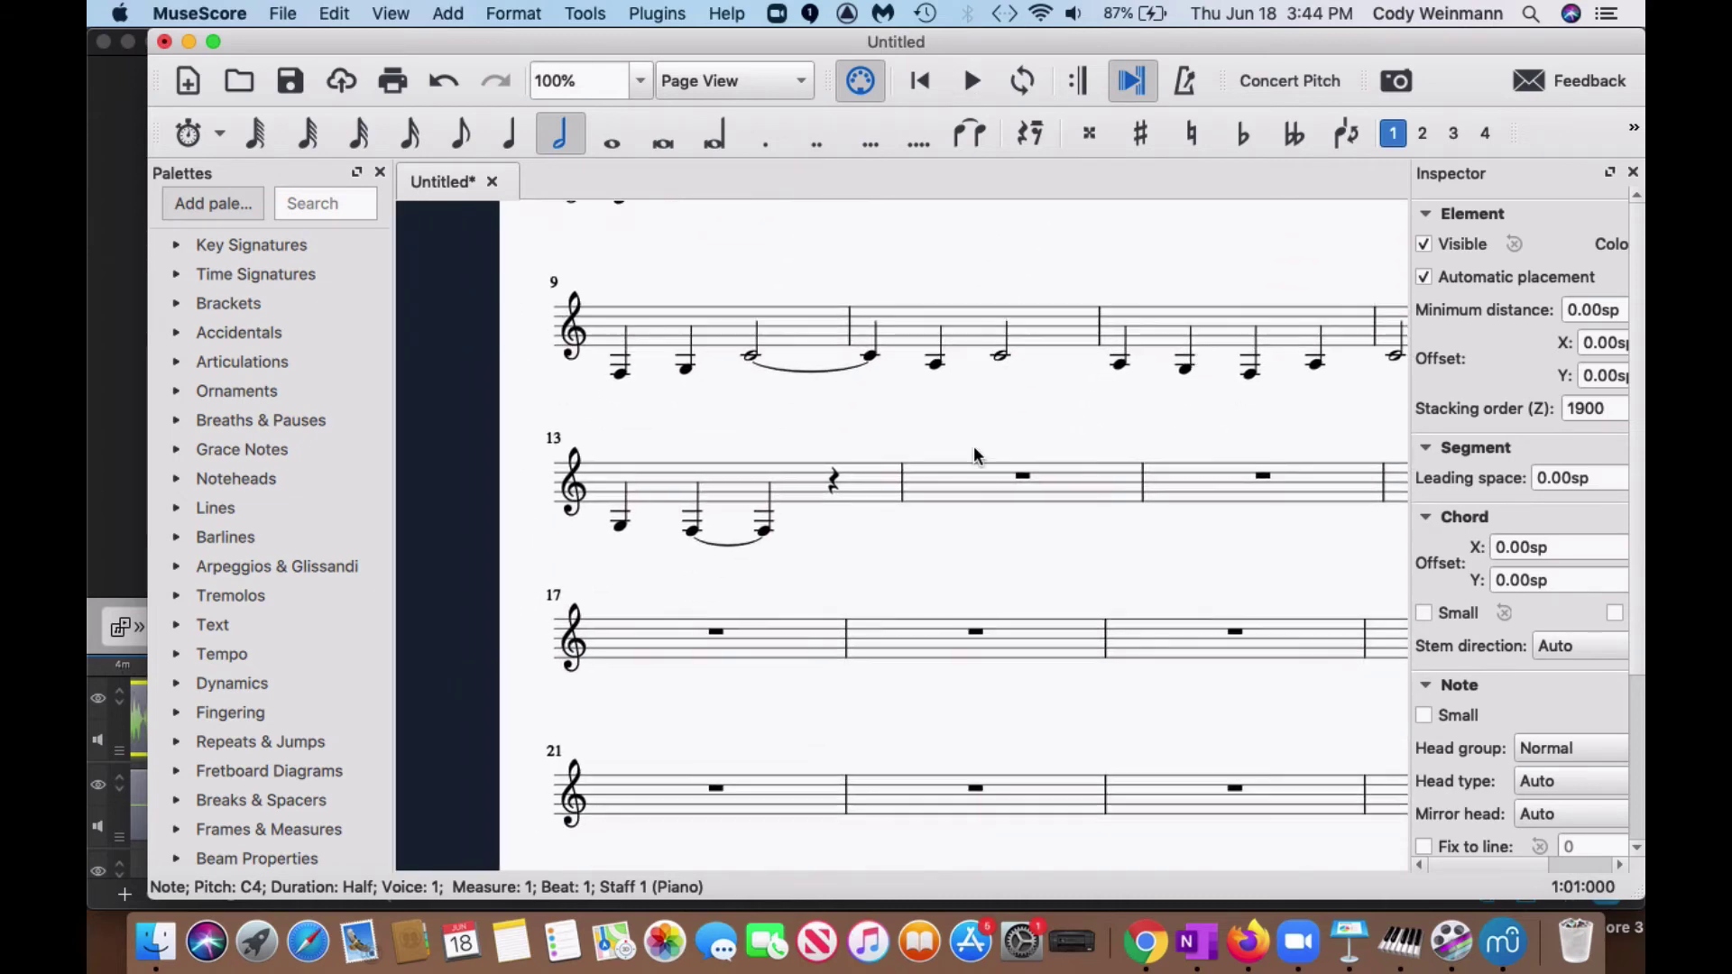
scroll(972, 446, right, 1)
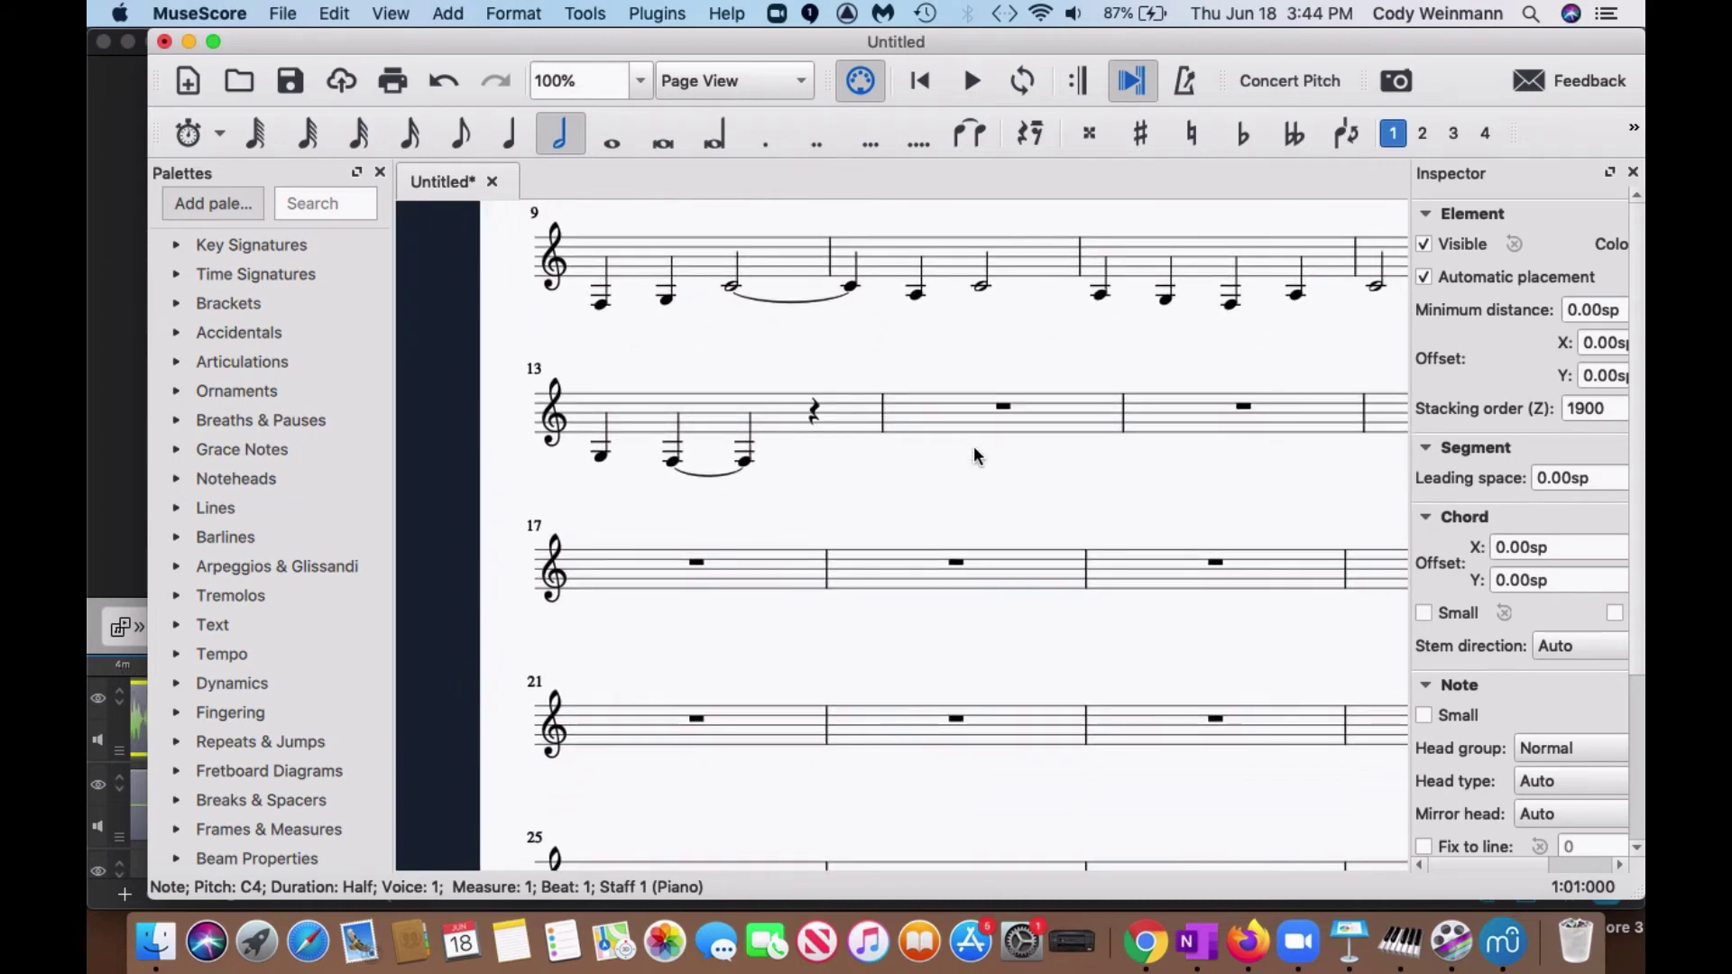
click(756, 576)
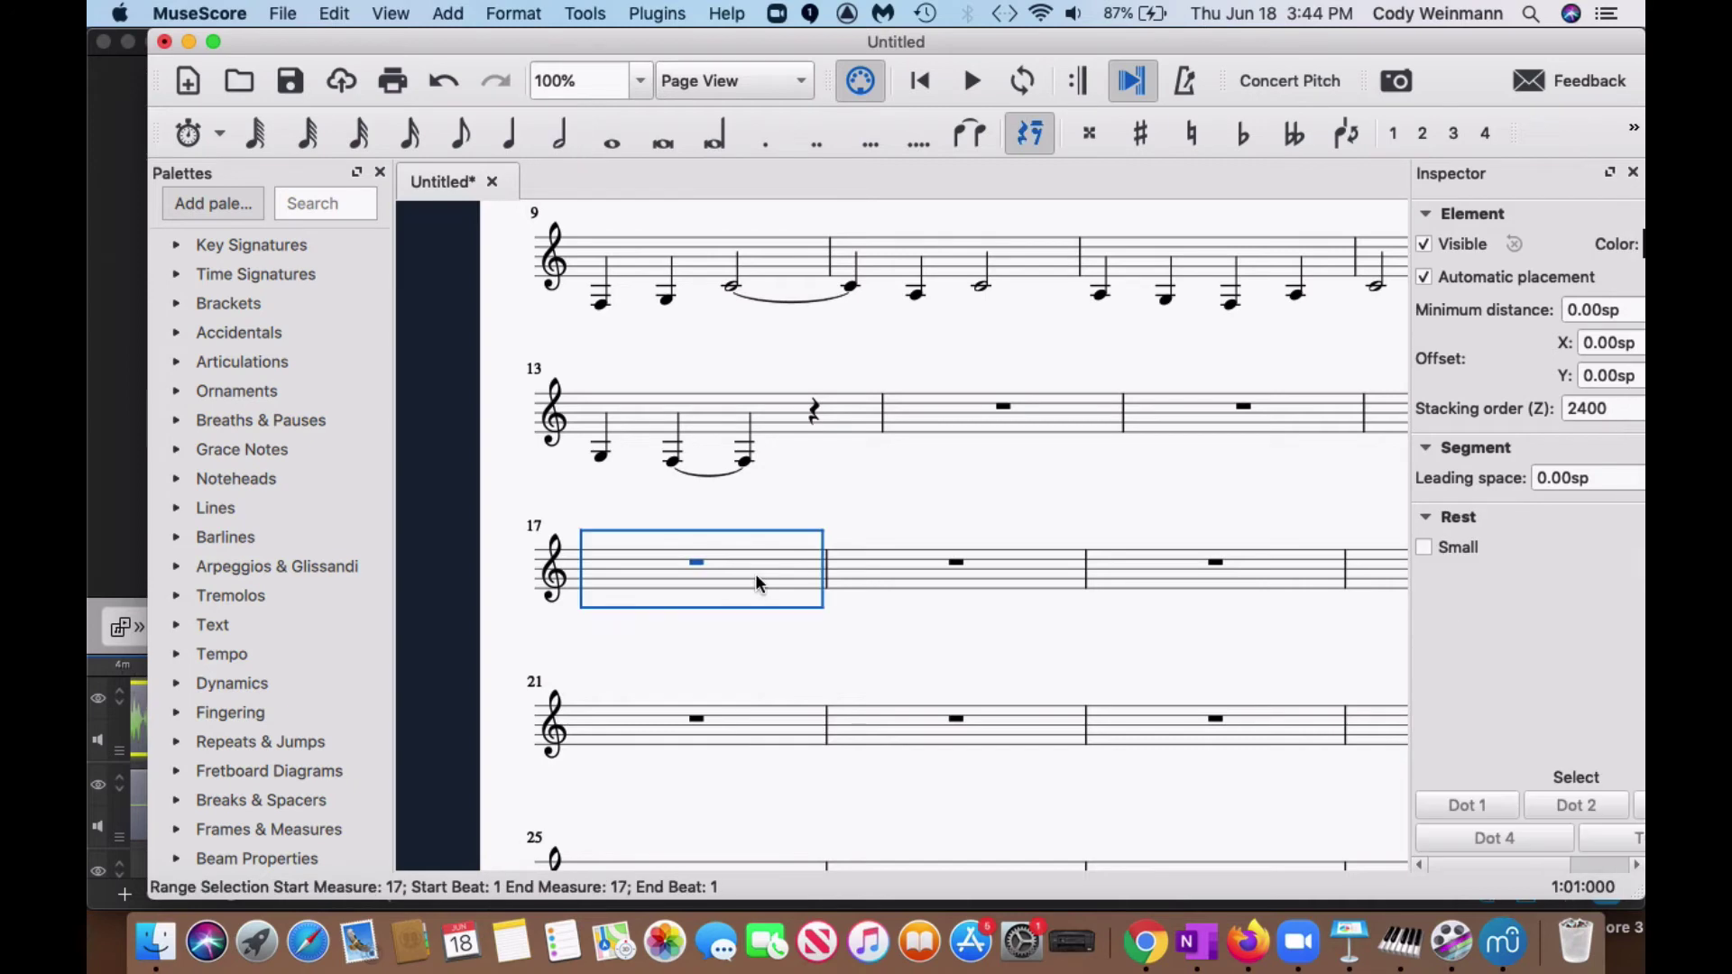
In real-time note entry, play D, A, F, E, C, D, E into measures 17–18
click(184, 137)
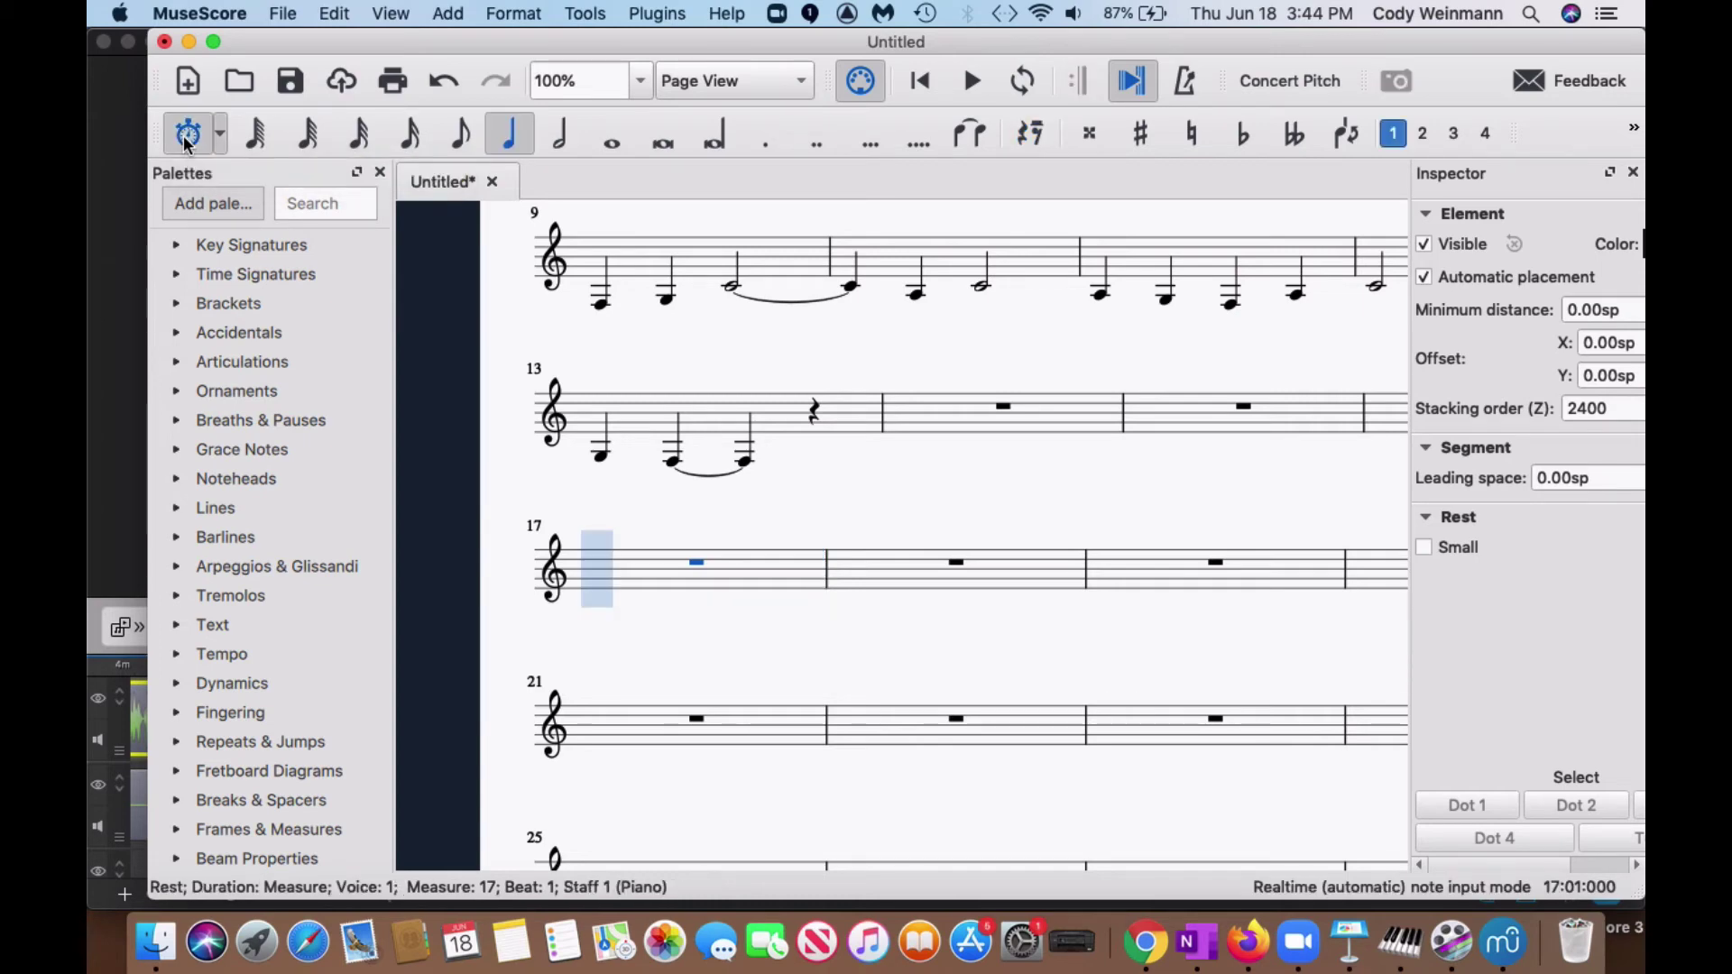
key(d)
key(a)
key(f)
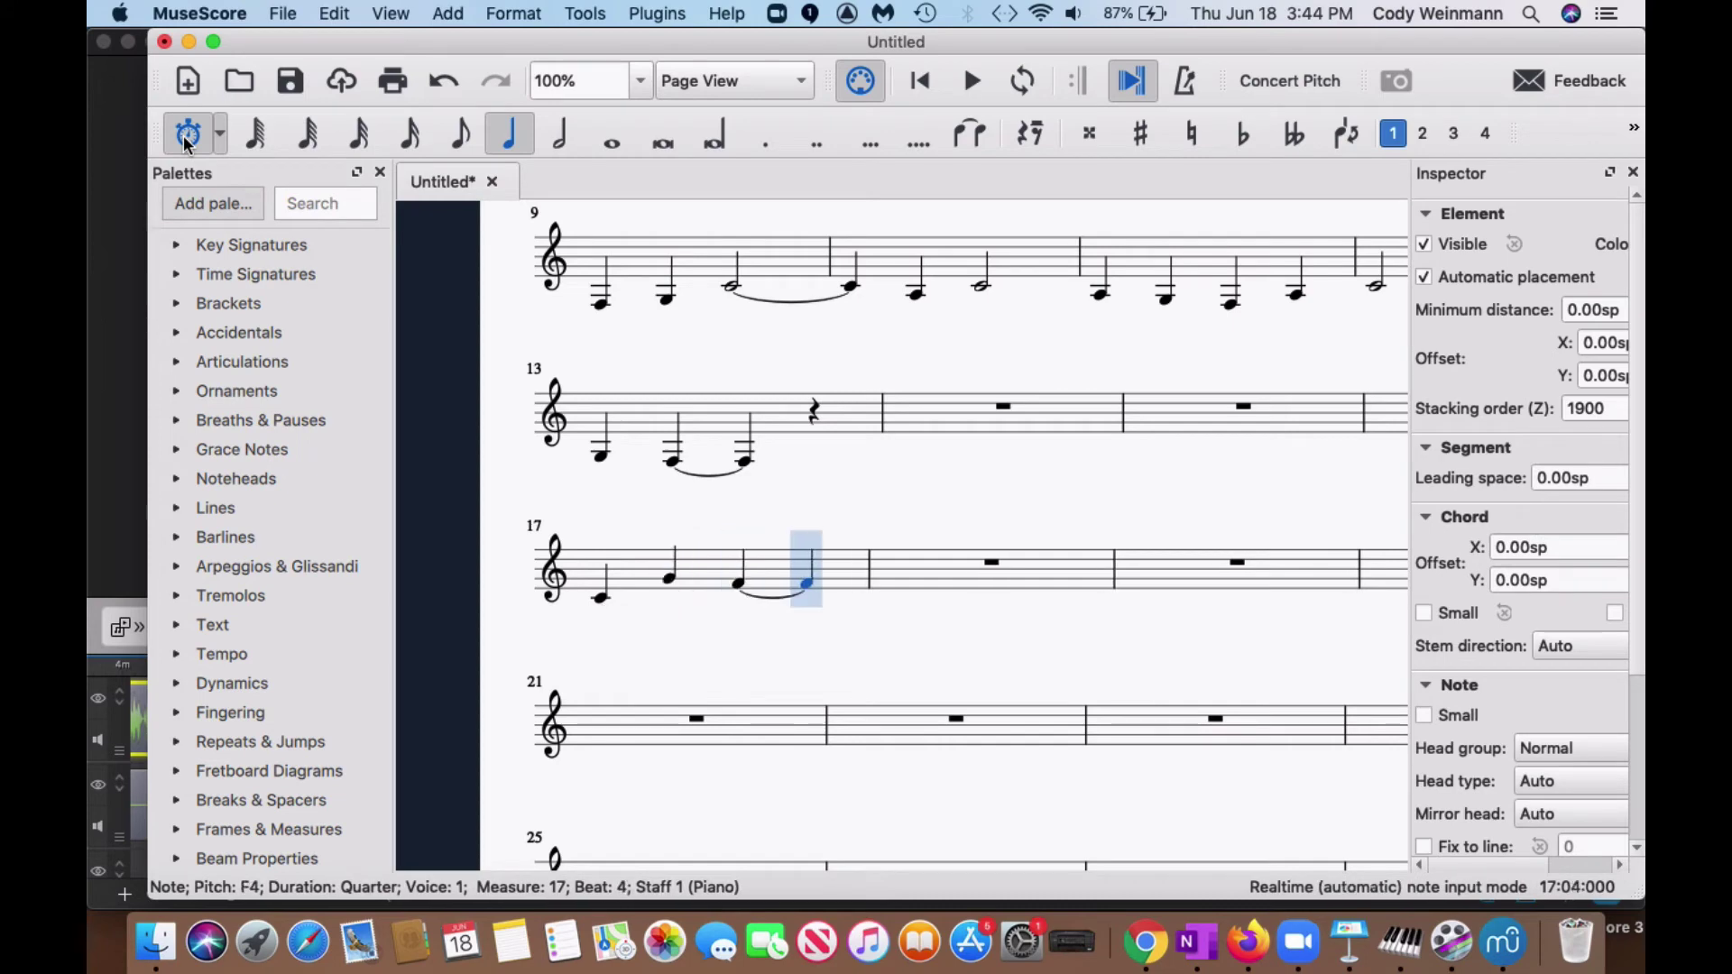
key(e)
key(e)
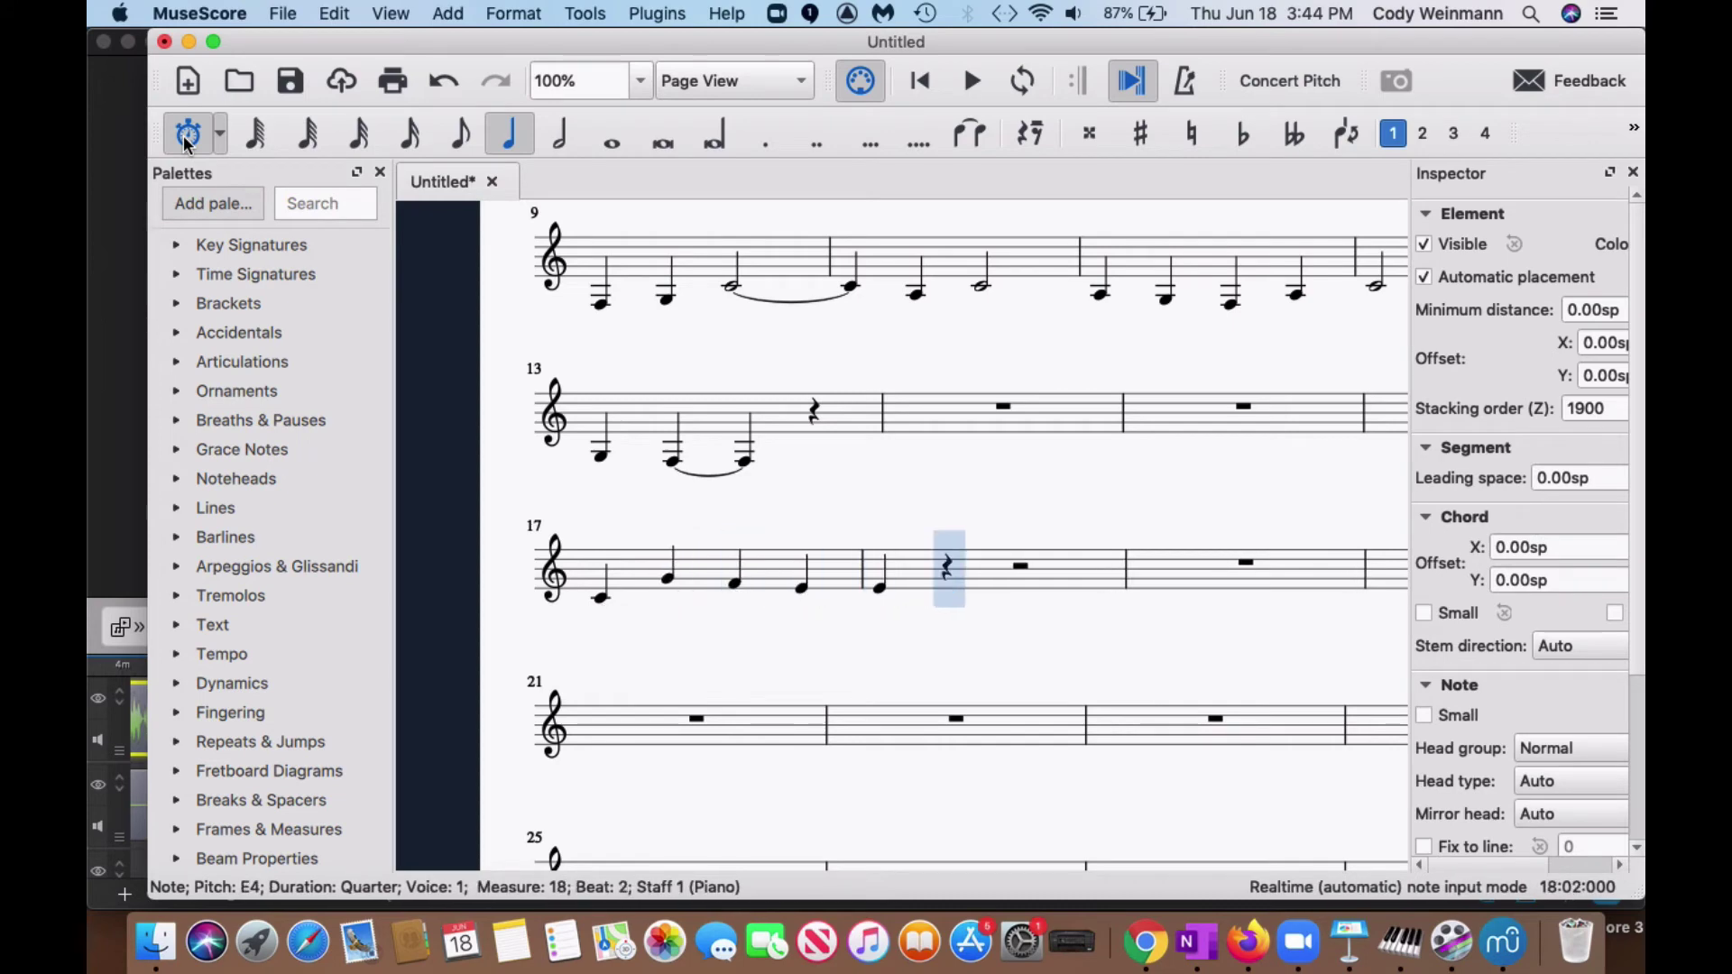
key(c)
key(d)
key(e)
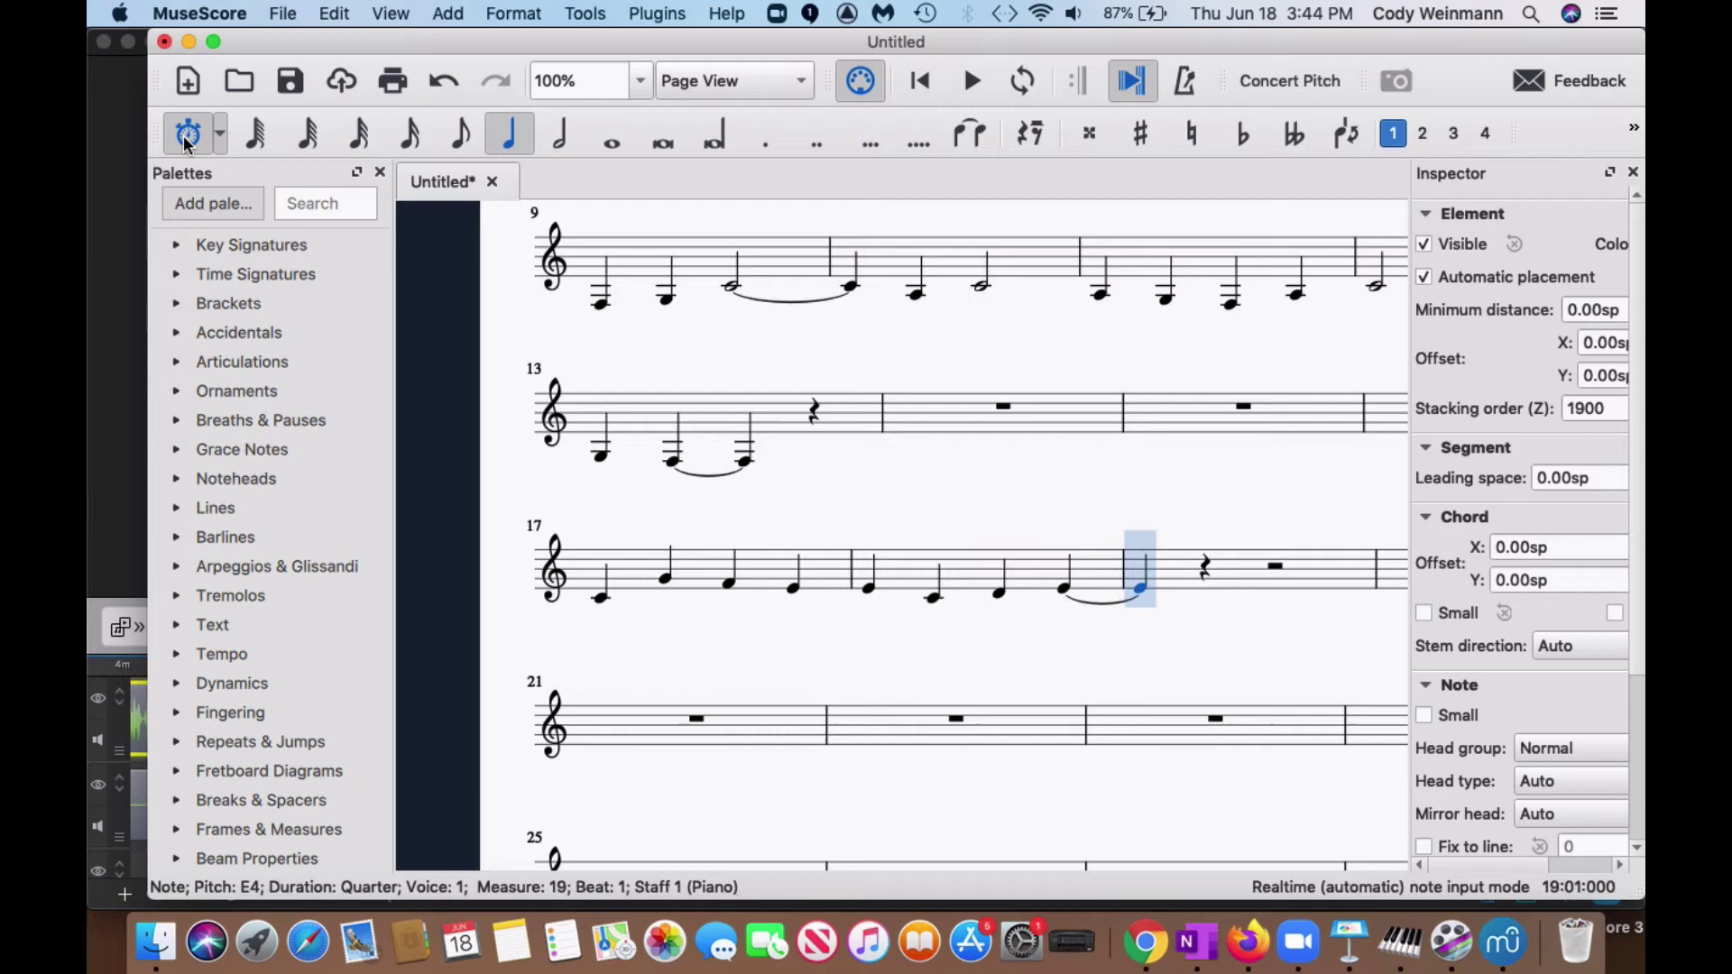
Play G, G, F, E, D, C to finish measures 19–20 on C4
key(g)
key(g)
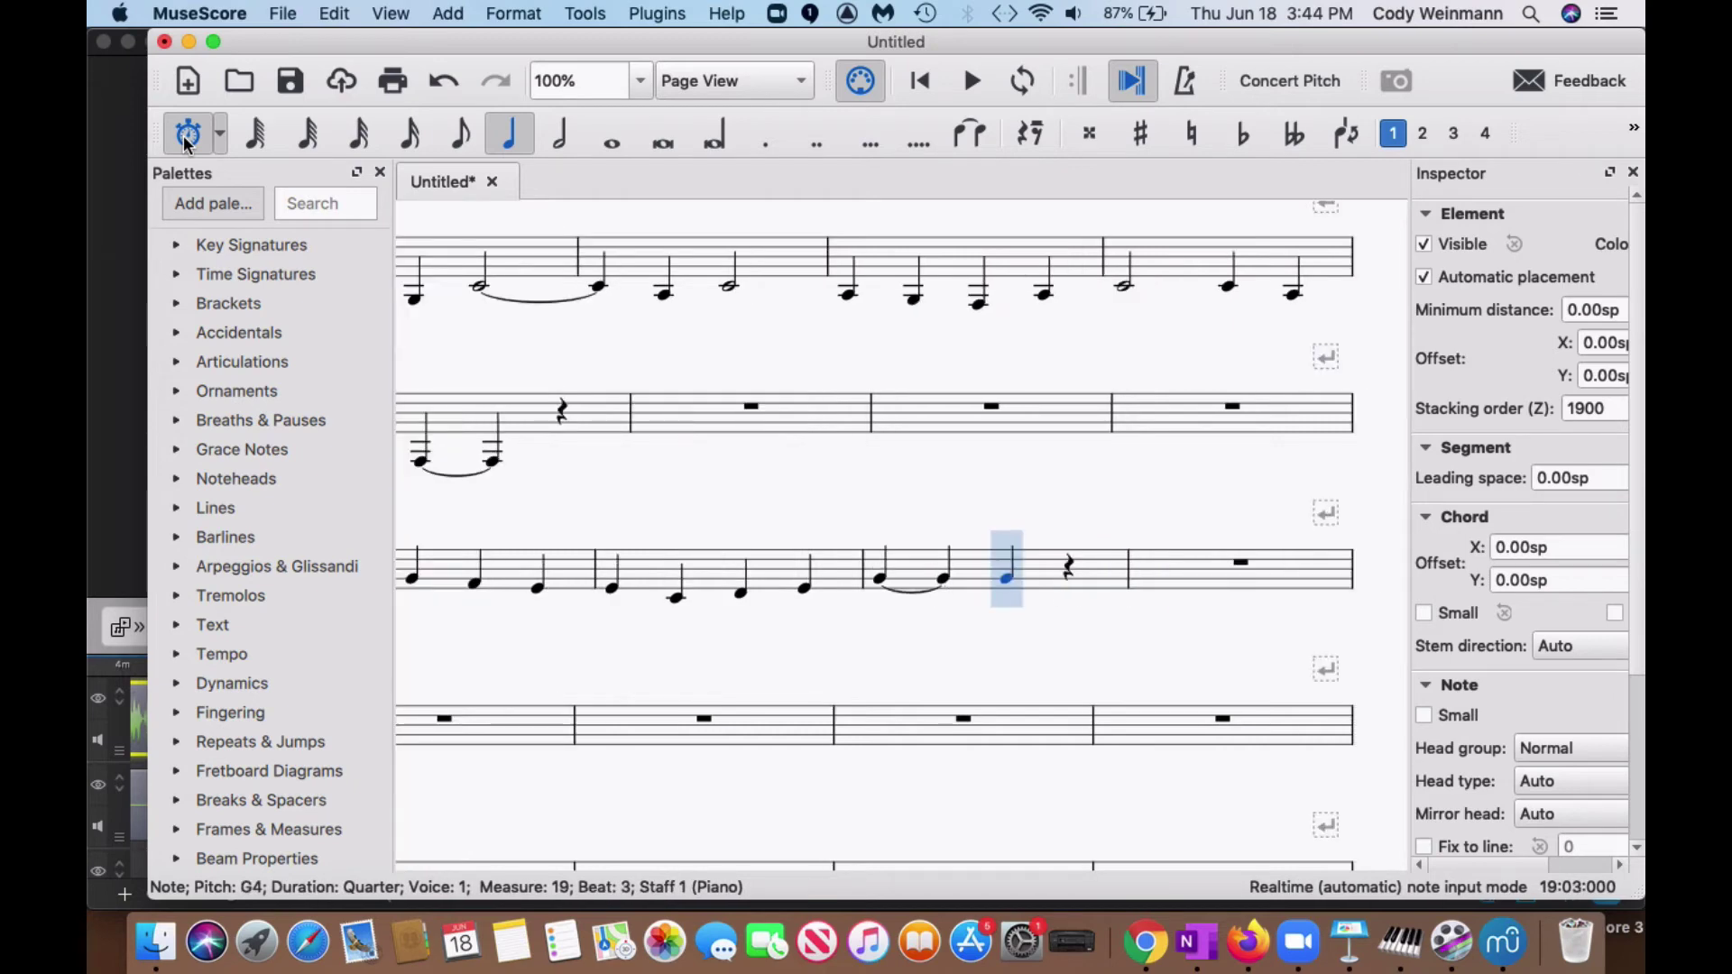
key(g)
key(f)
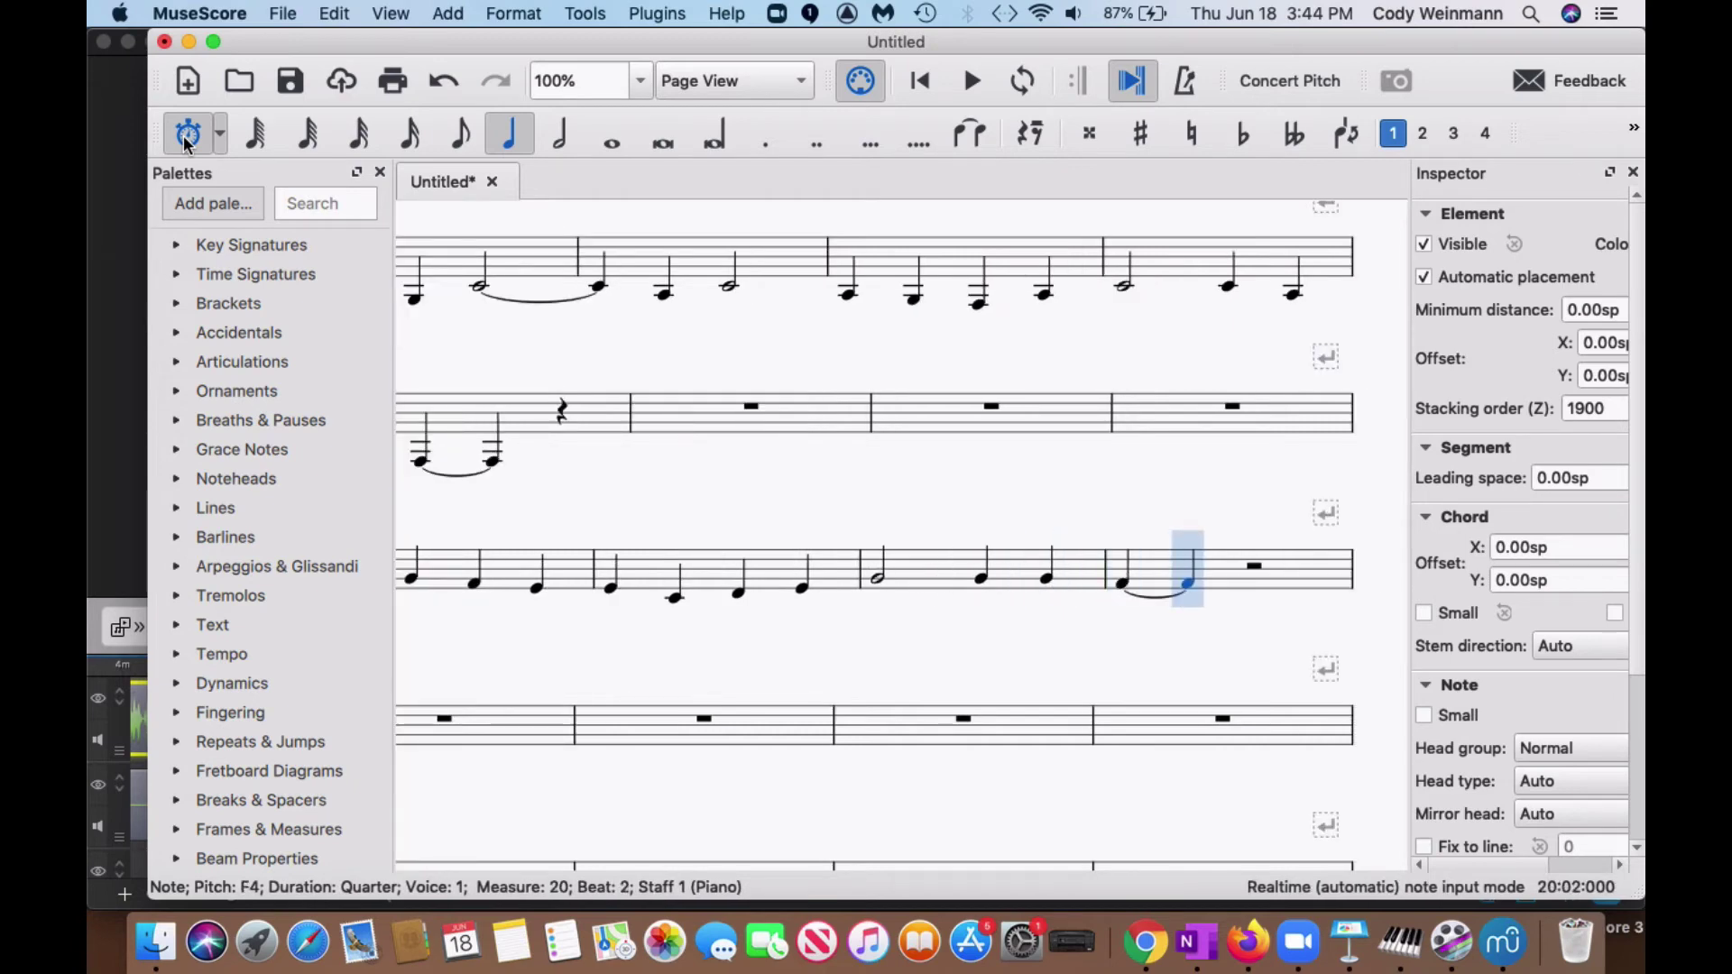
key(e)
key(d)
key(c)
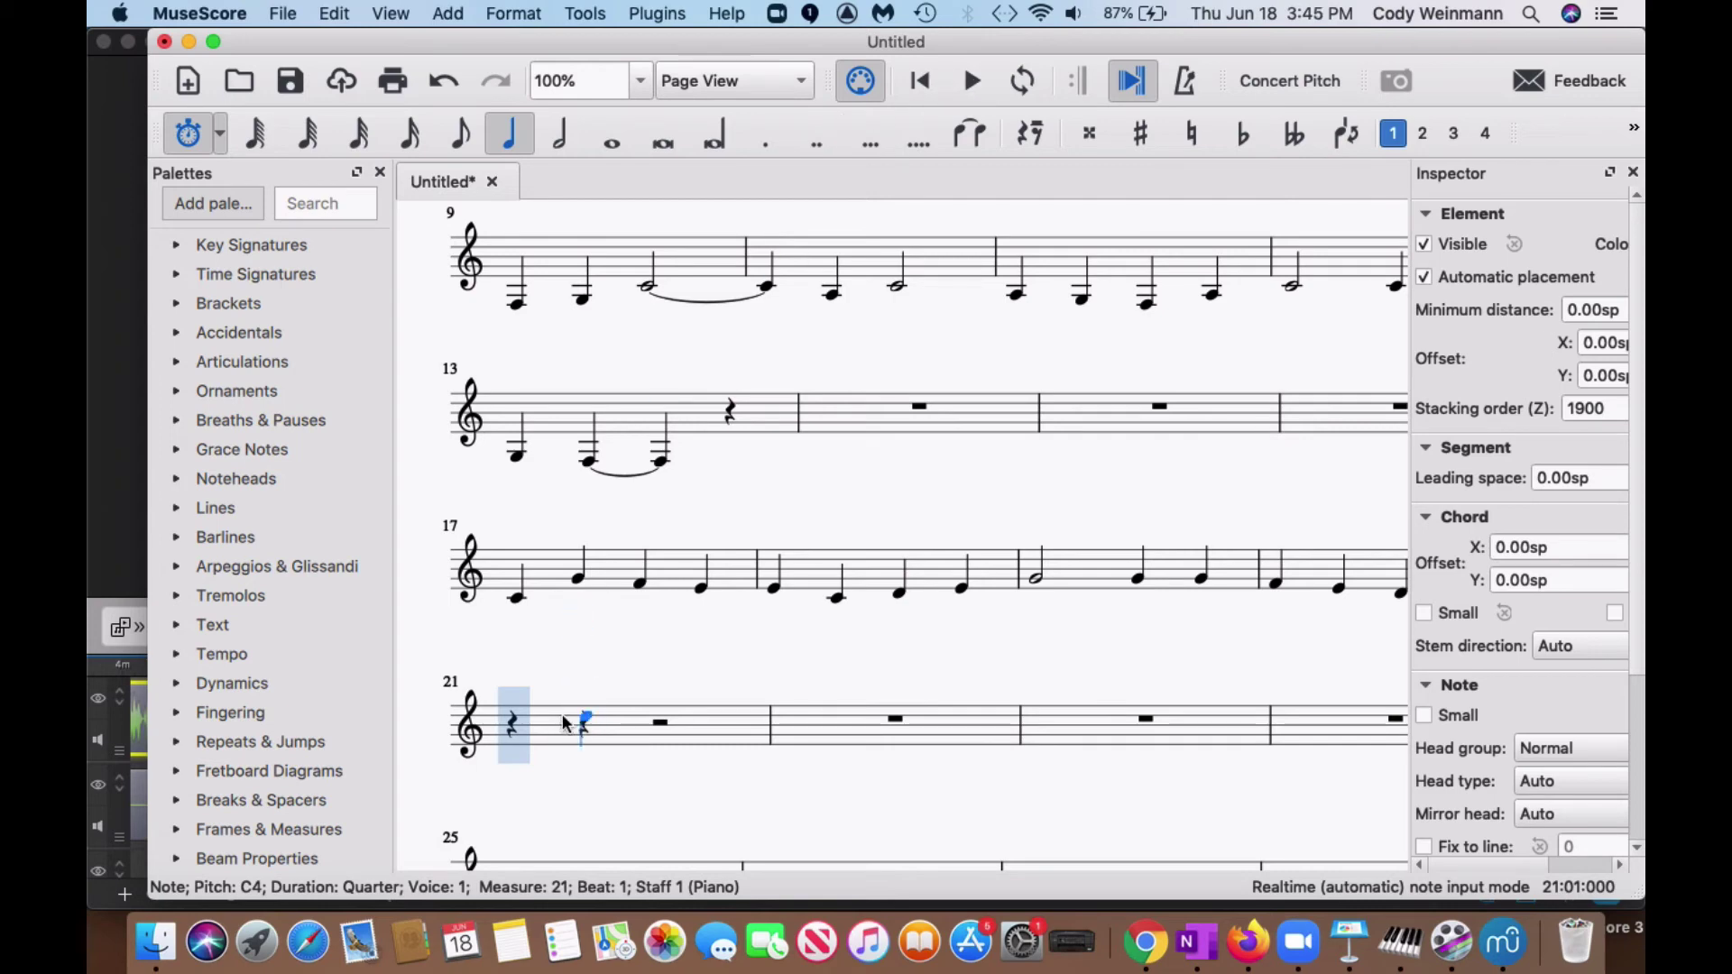
Exit note entry and play back from the first note of measure 17, then stop
click(192, 144)
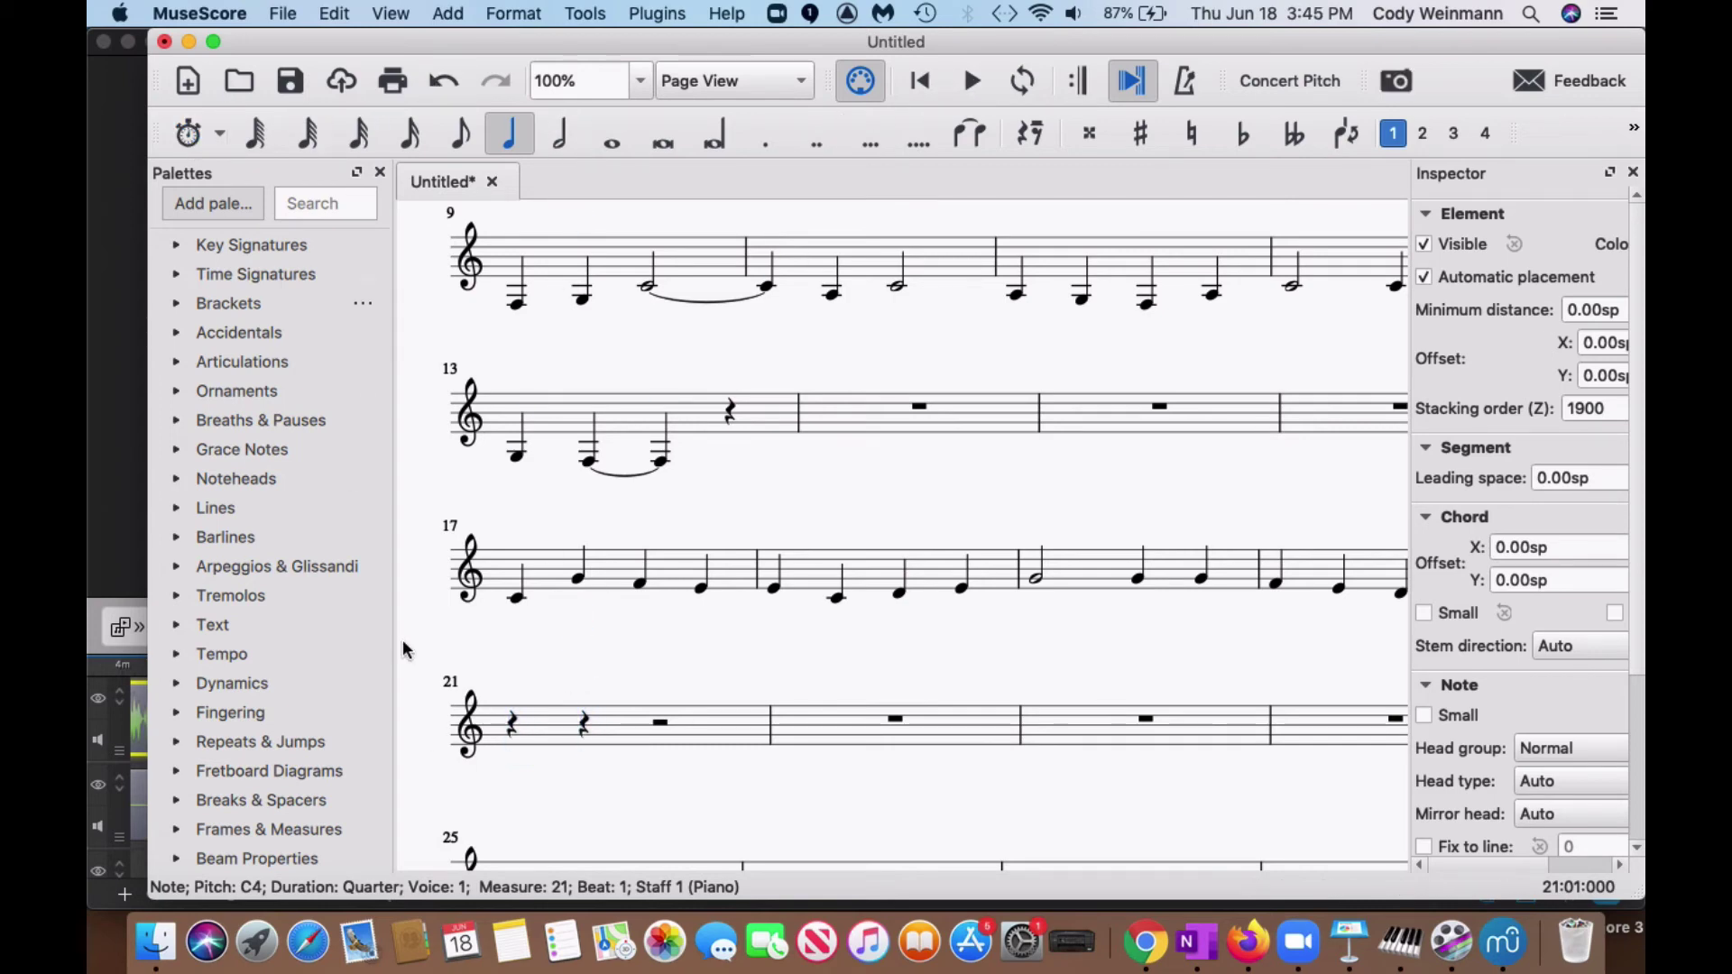
click(577, 578)
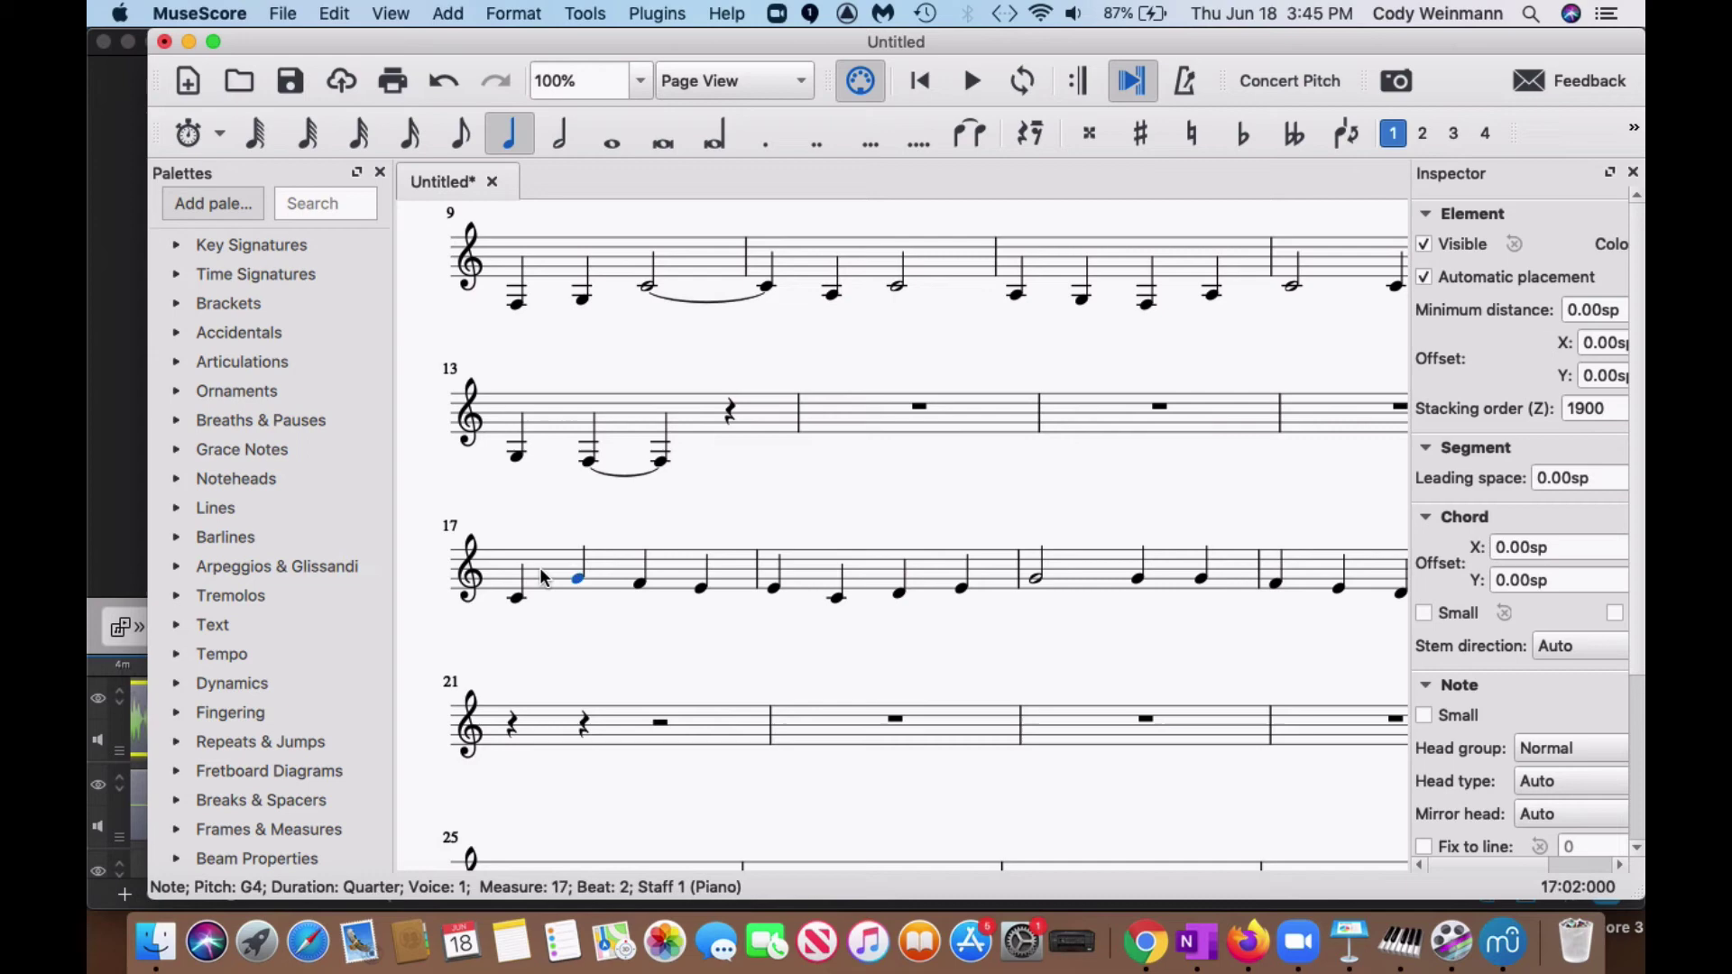
click(519, 597)
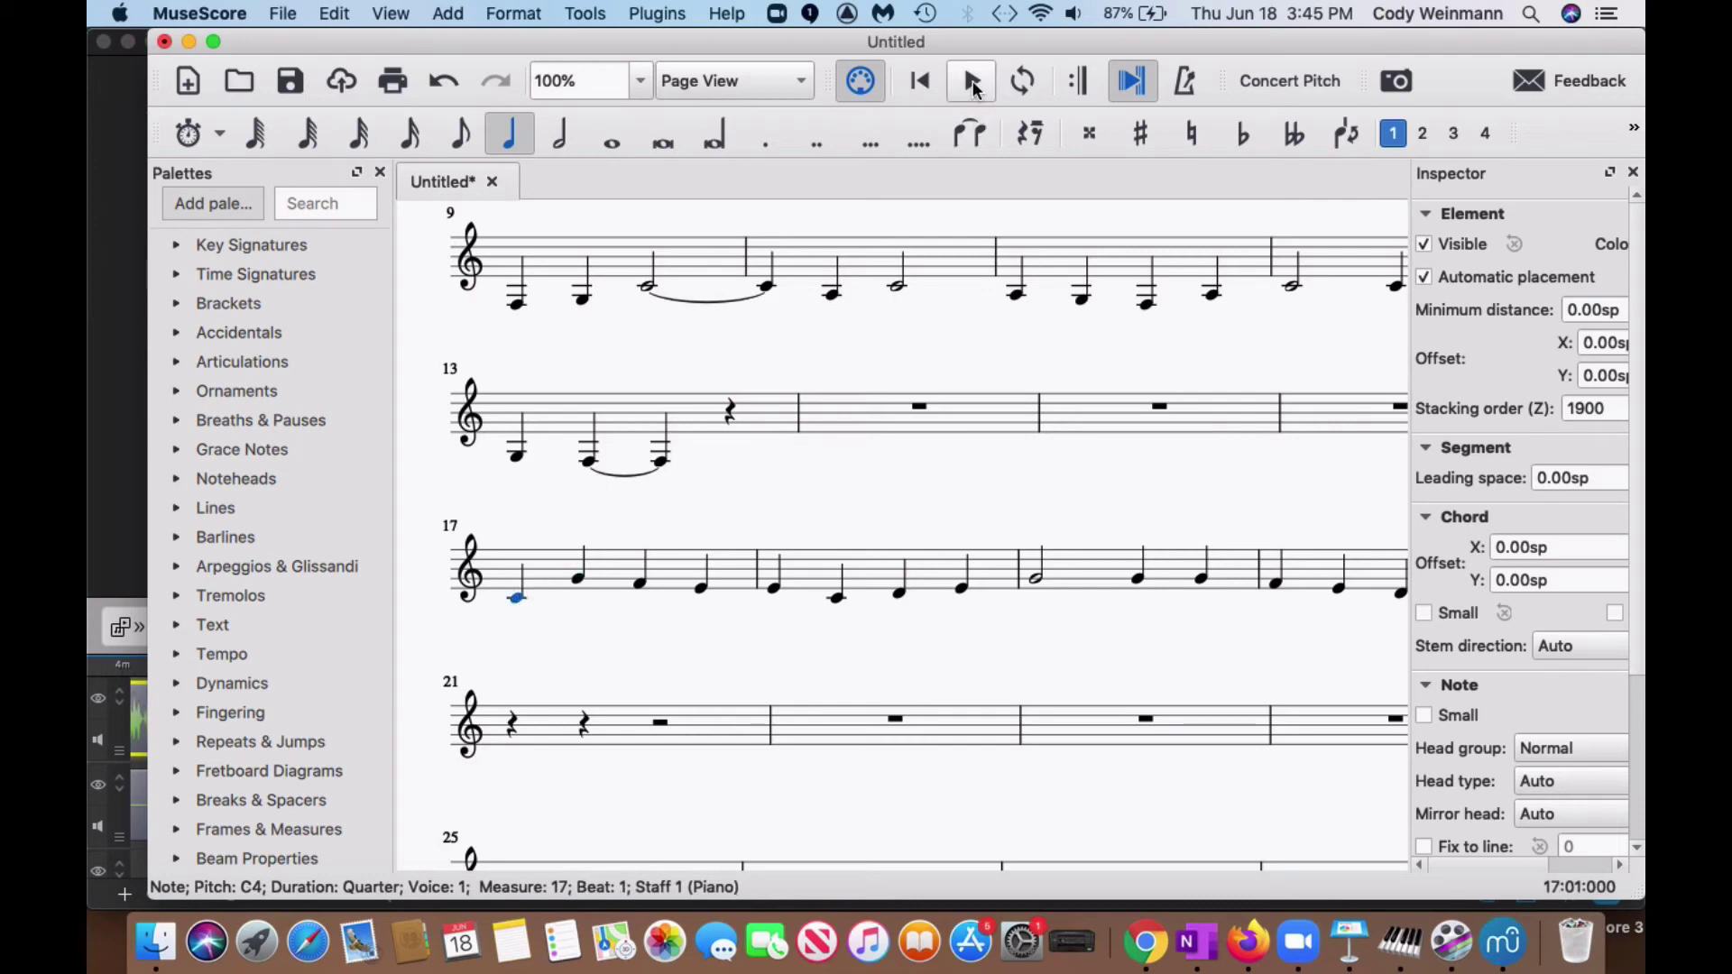
click(972, 83)
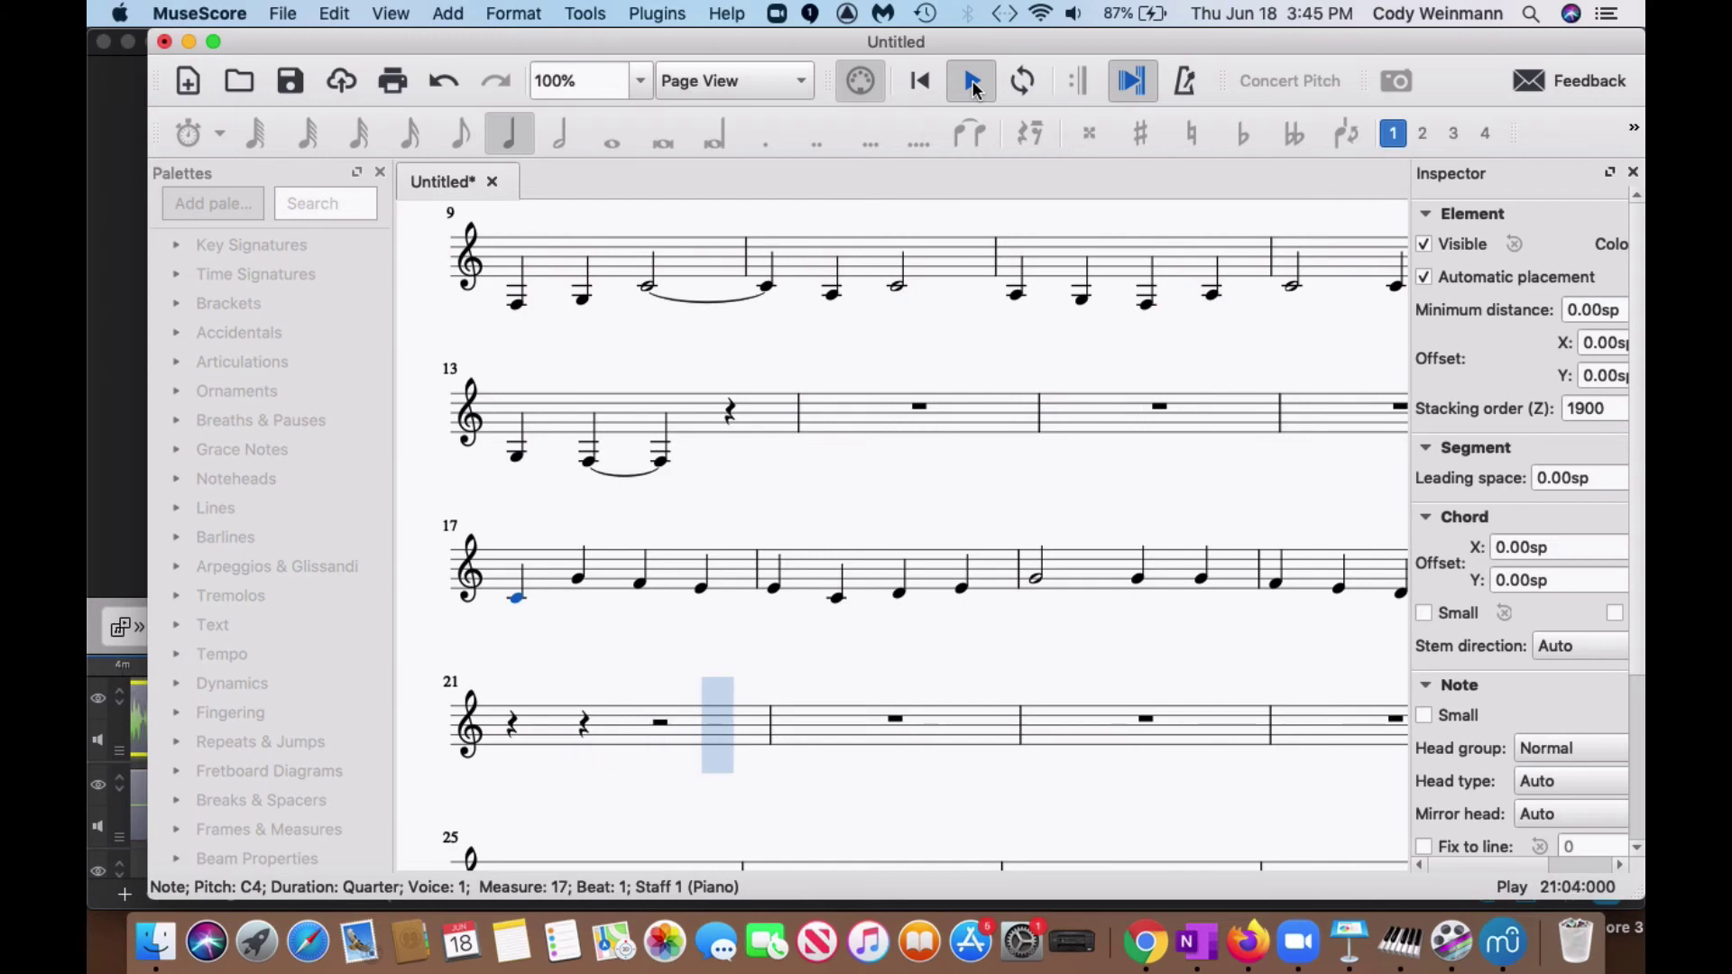
click(973, 87)
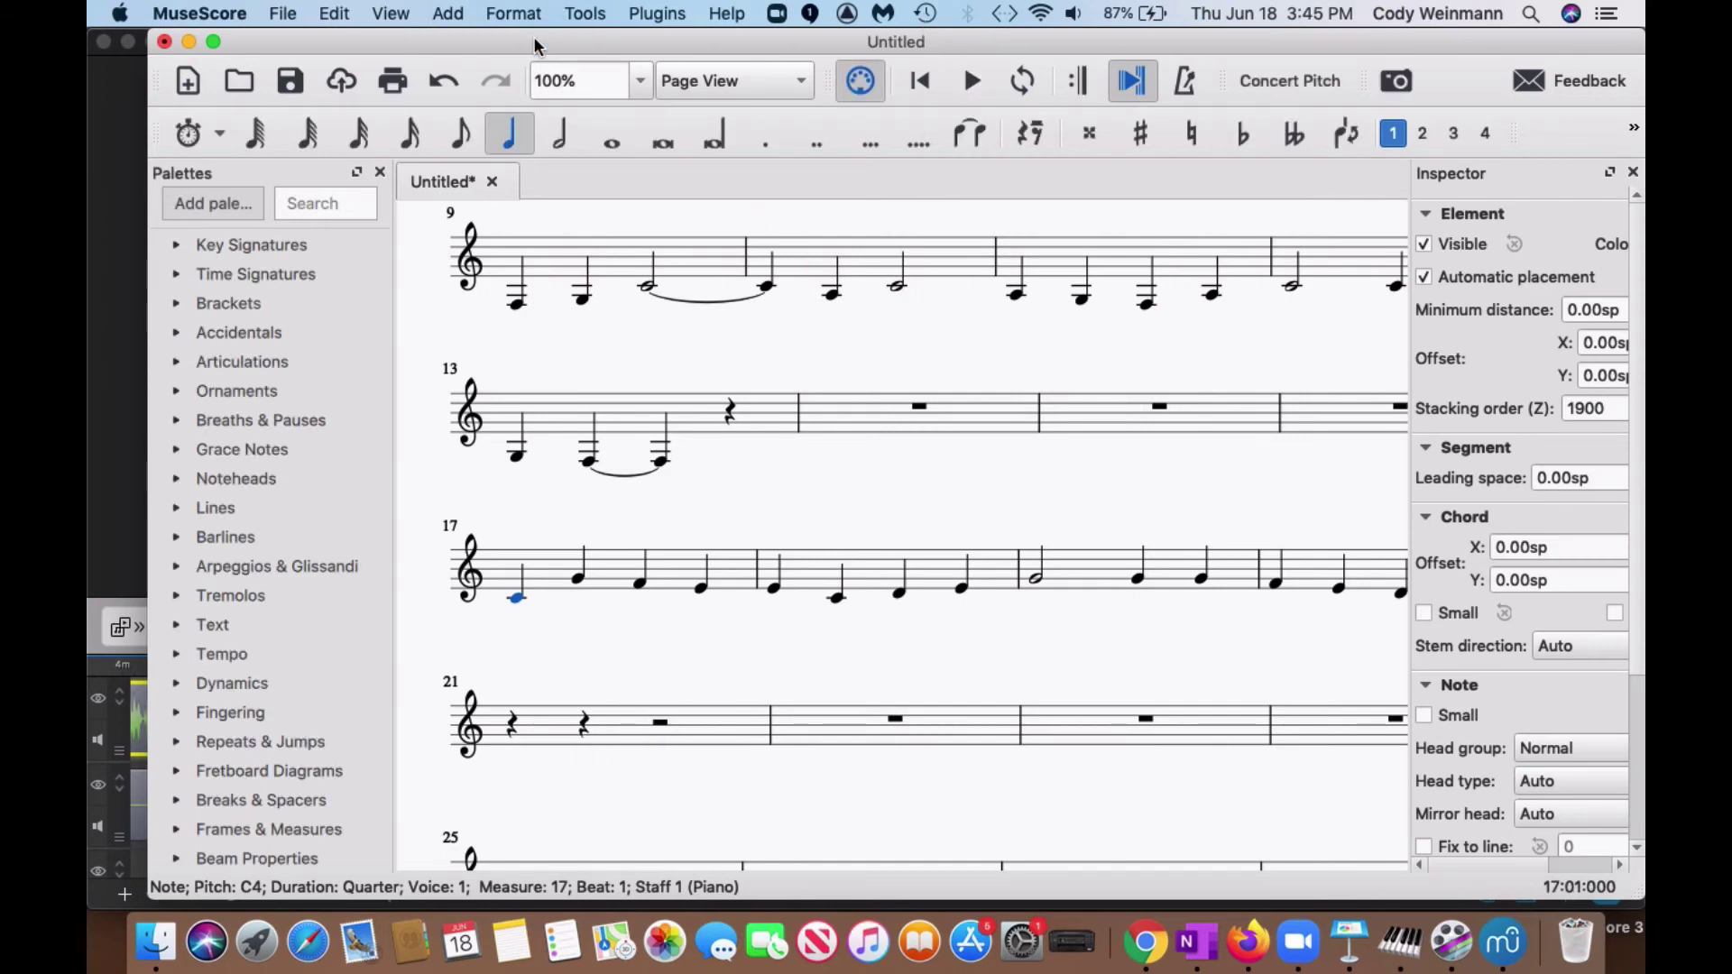
Rewind and play the score from the beginning
click(920, 80)
click(973, 83)
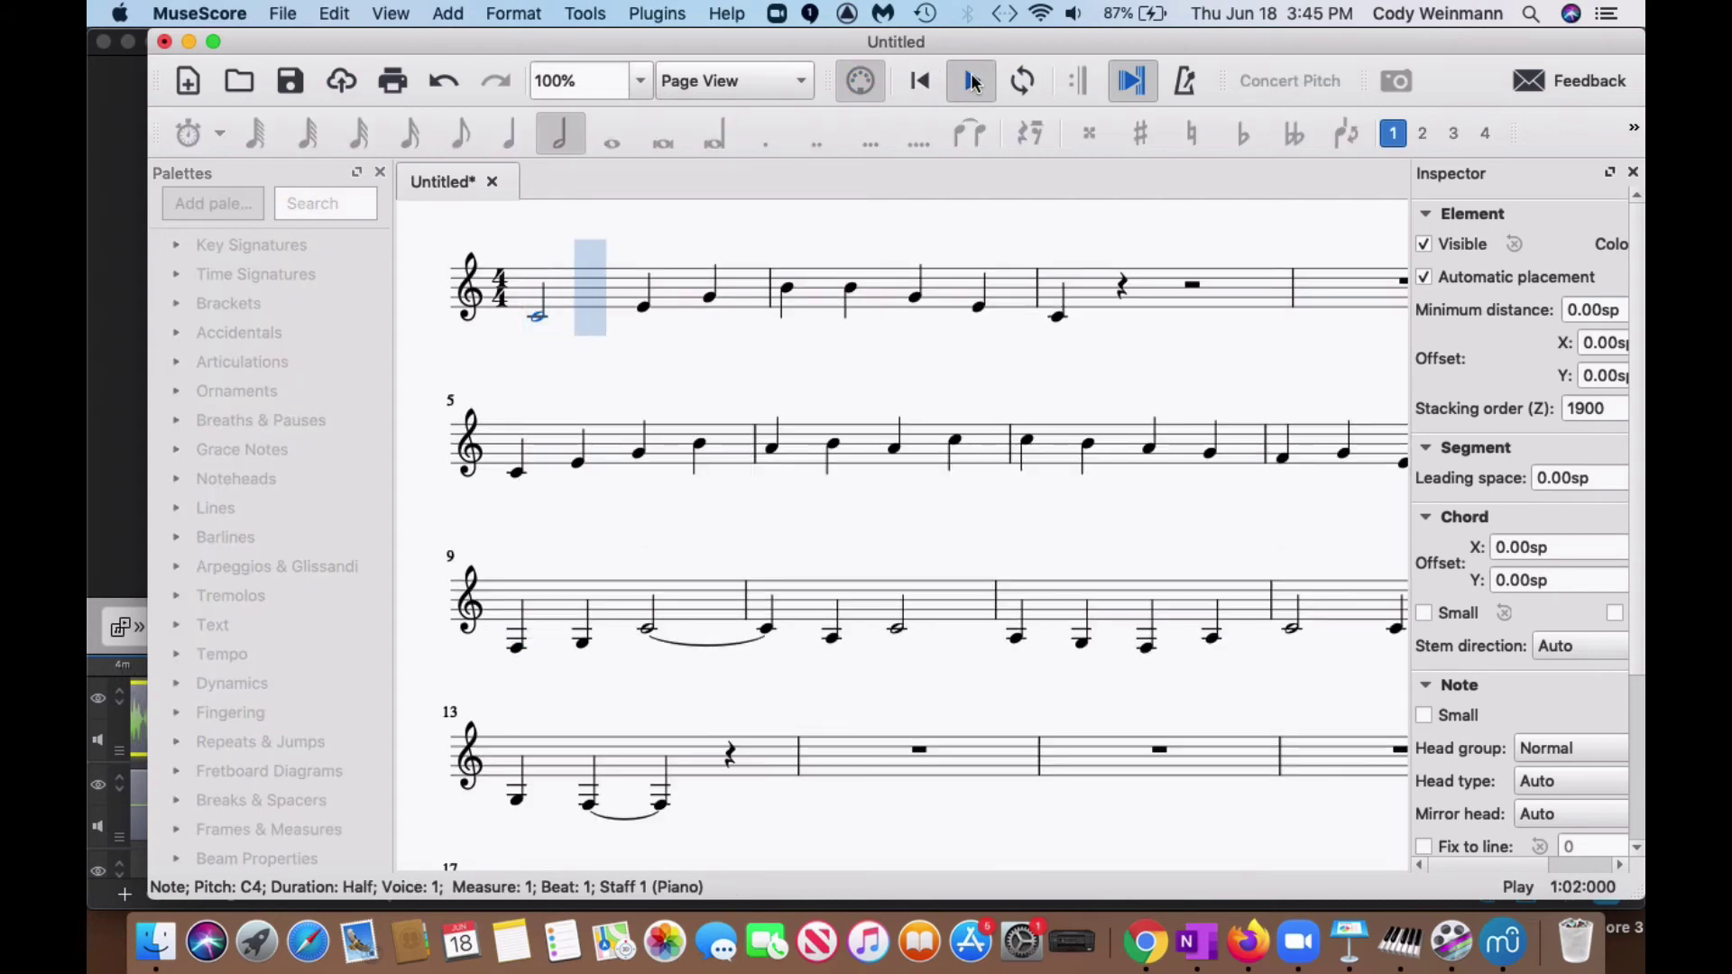
click(972, 83)
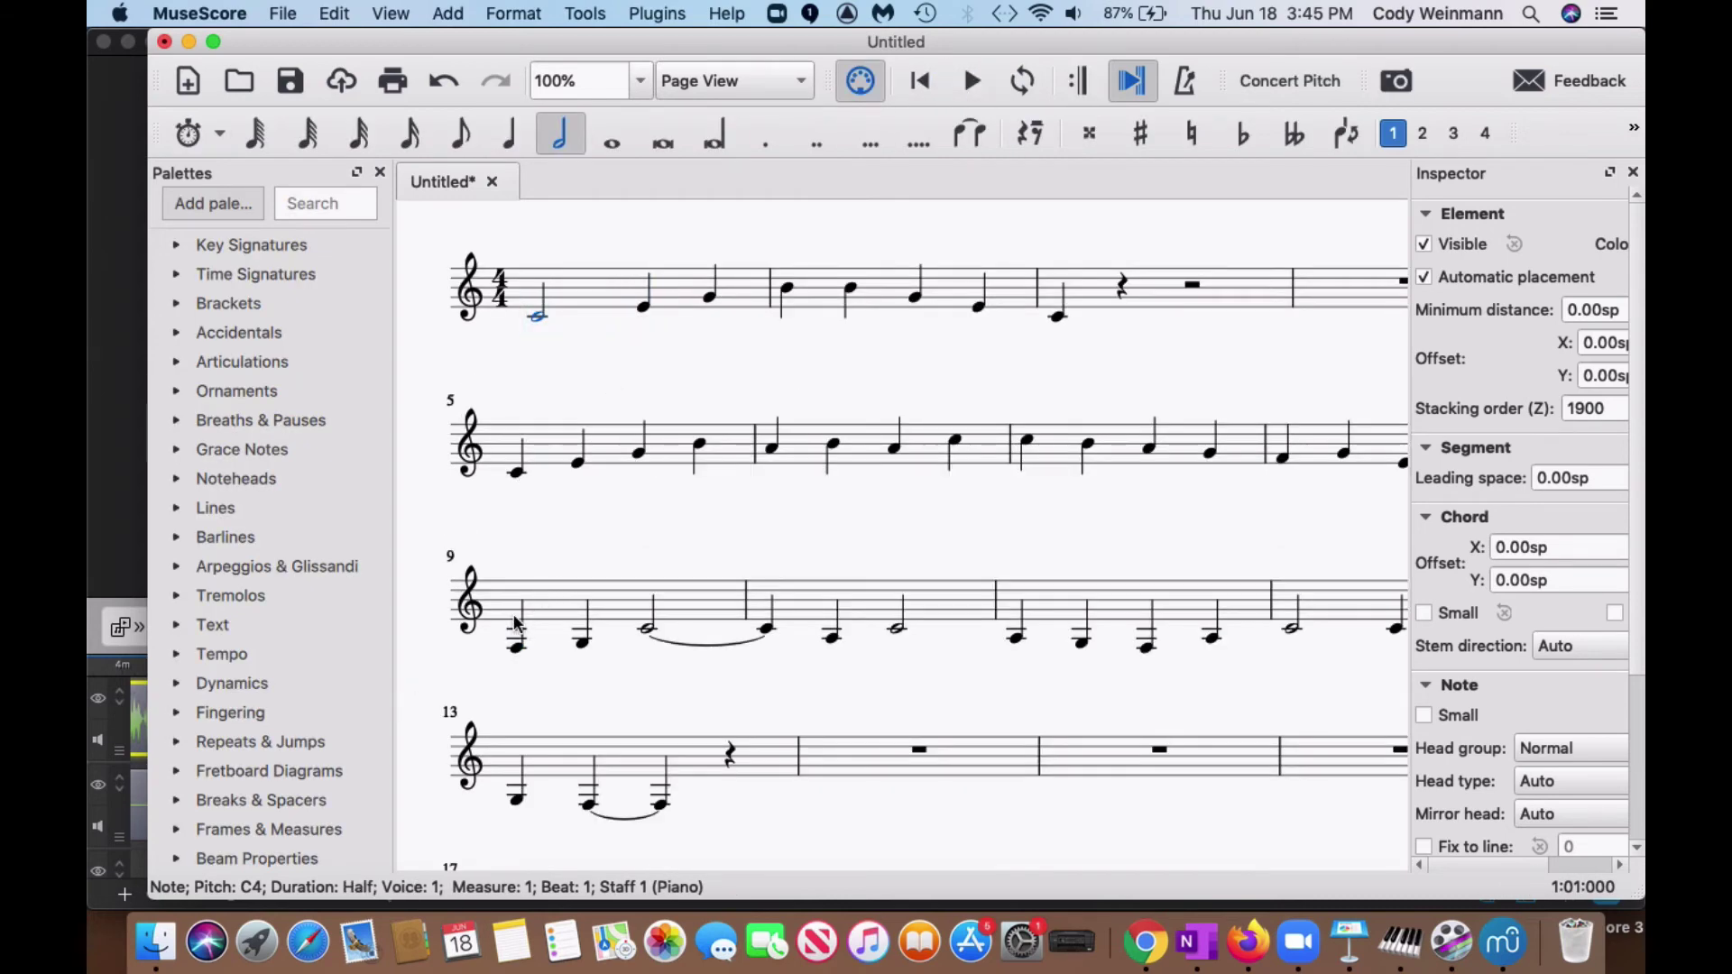
Replay from measure 17, rewind, stop, and toggle loop playback on and off
scroll(516, 624, down, 5)
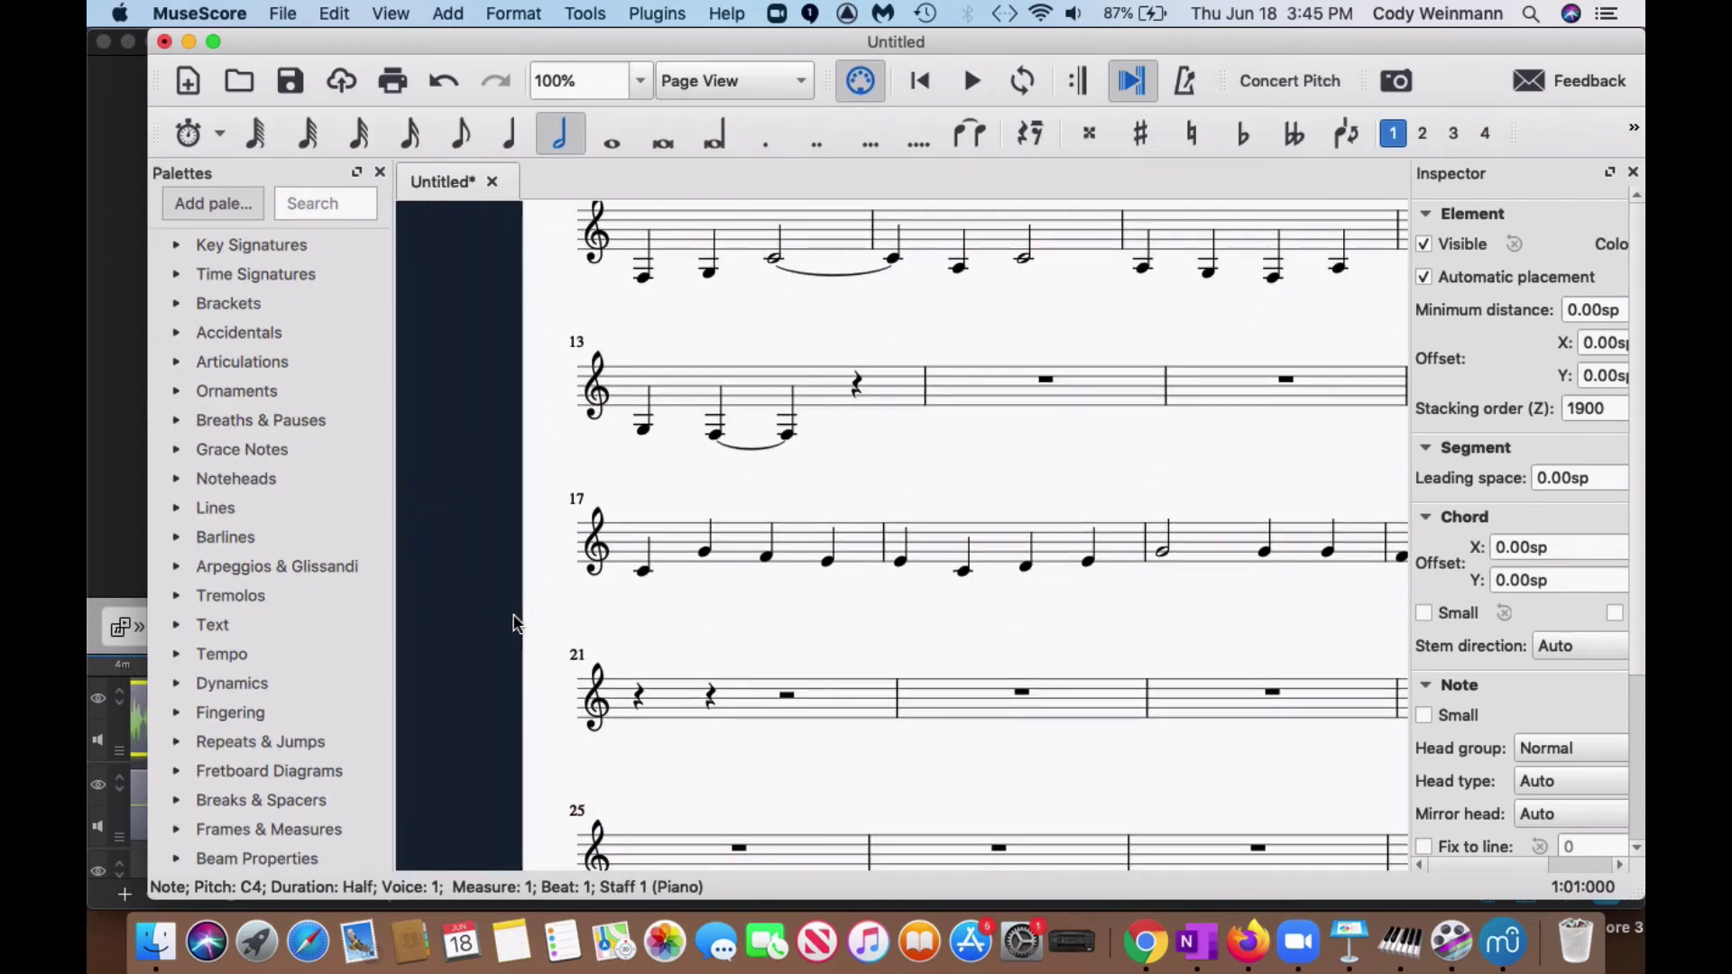
click(623, 549)
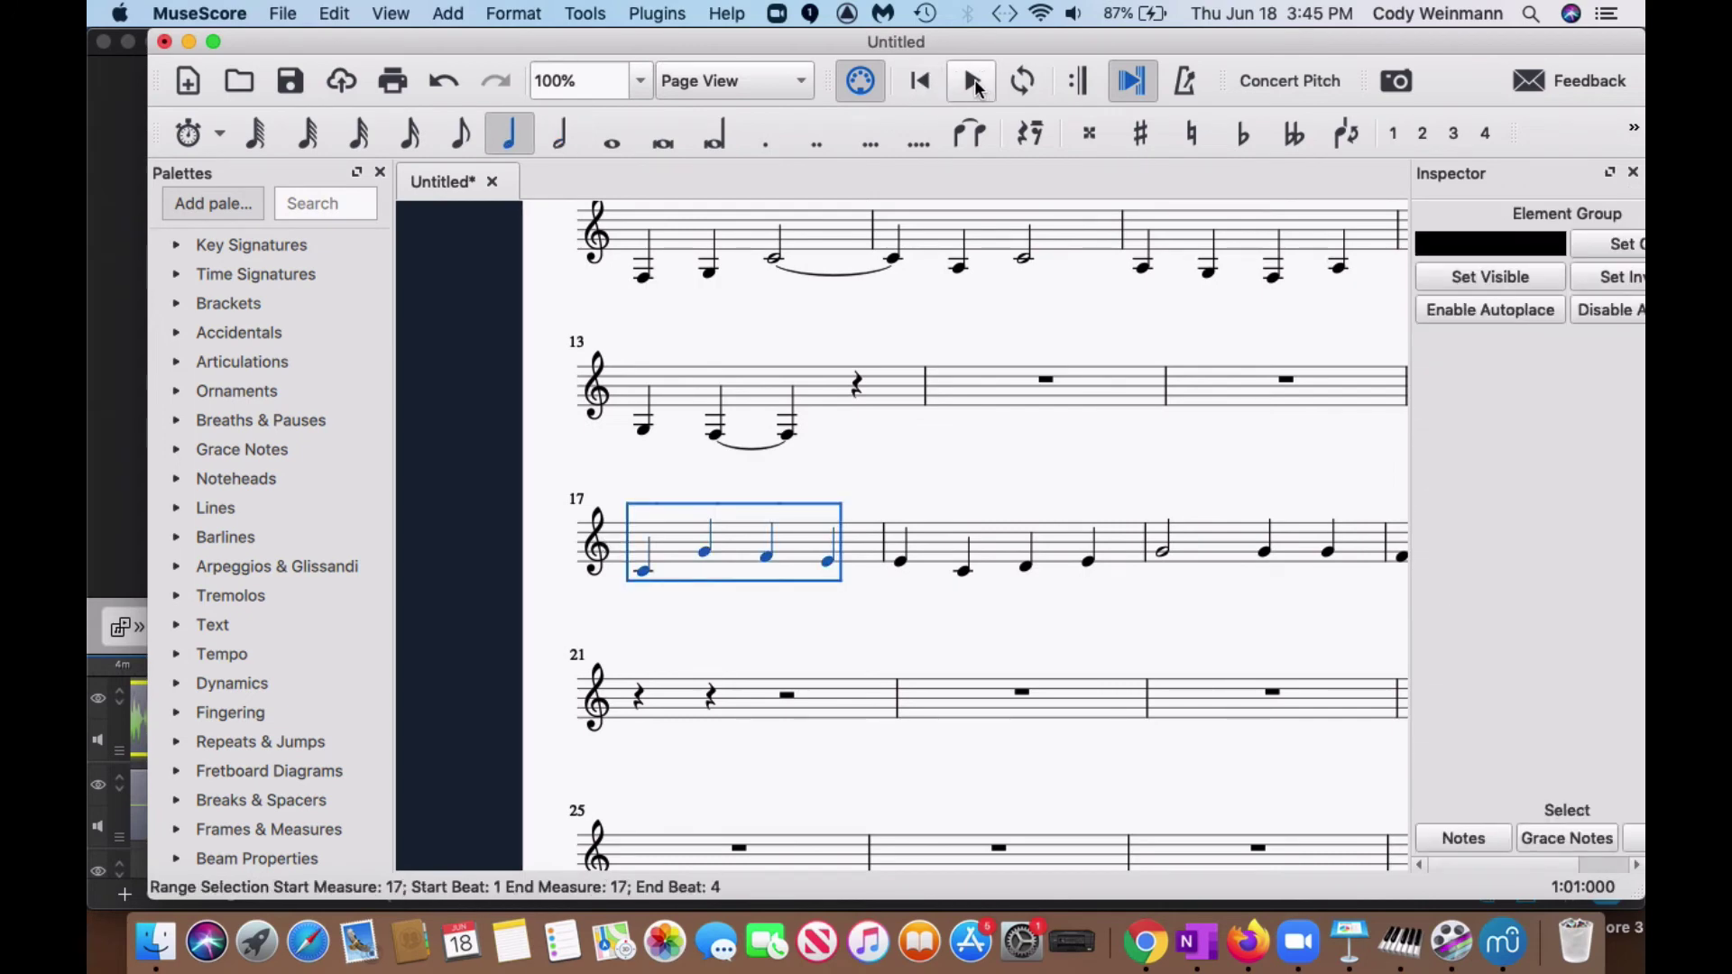
click(975, 85)
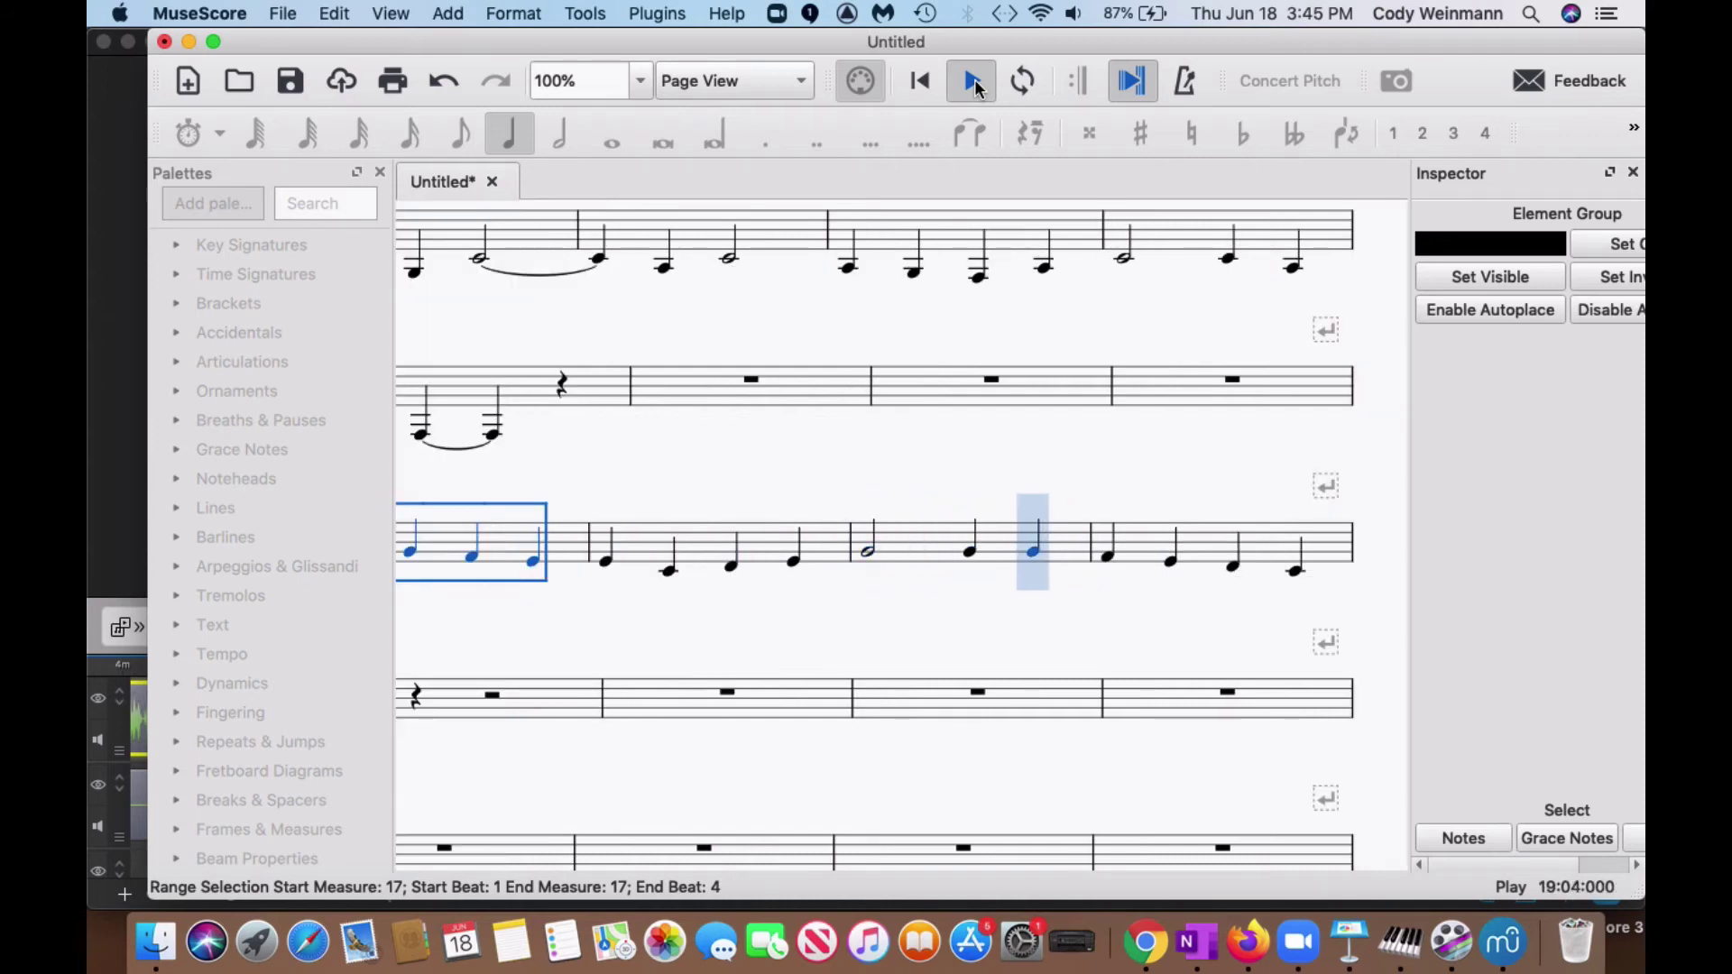
click(921, 91)
key(space)
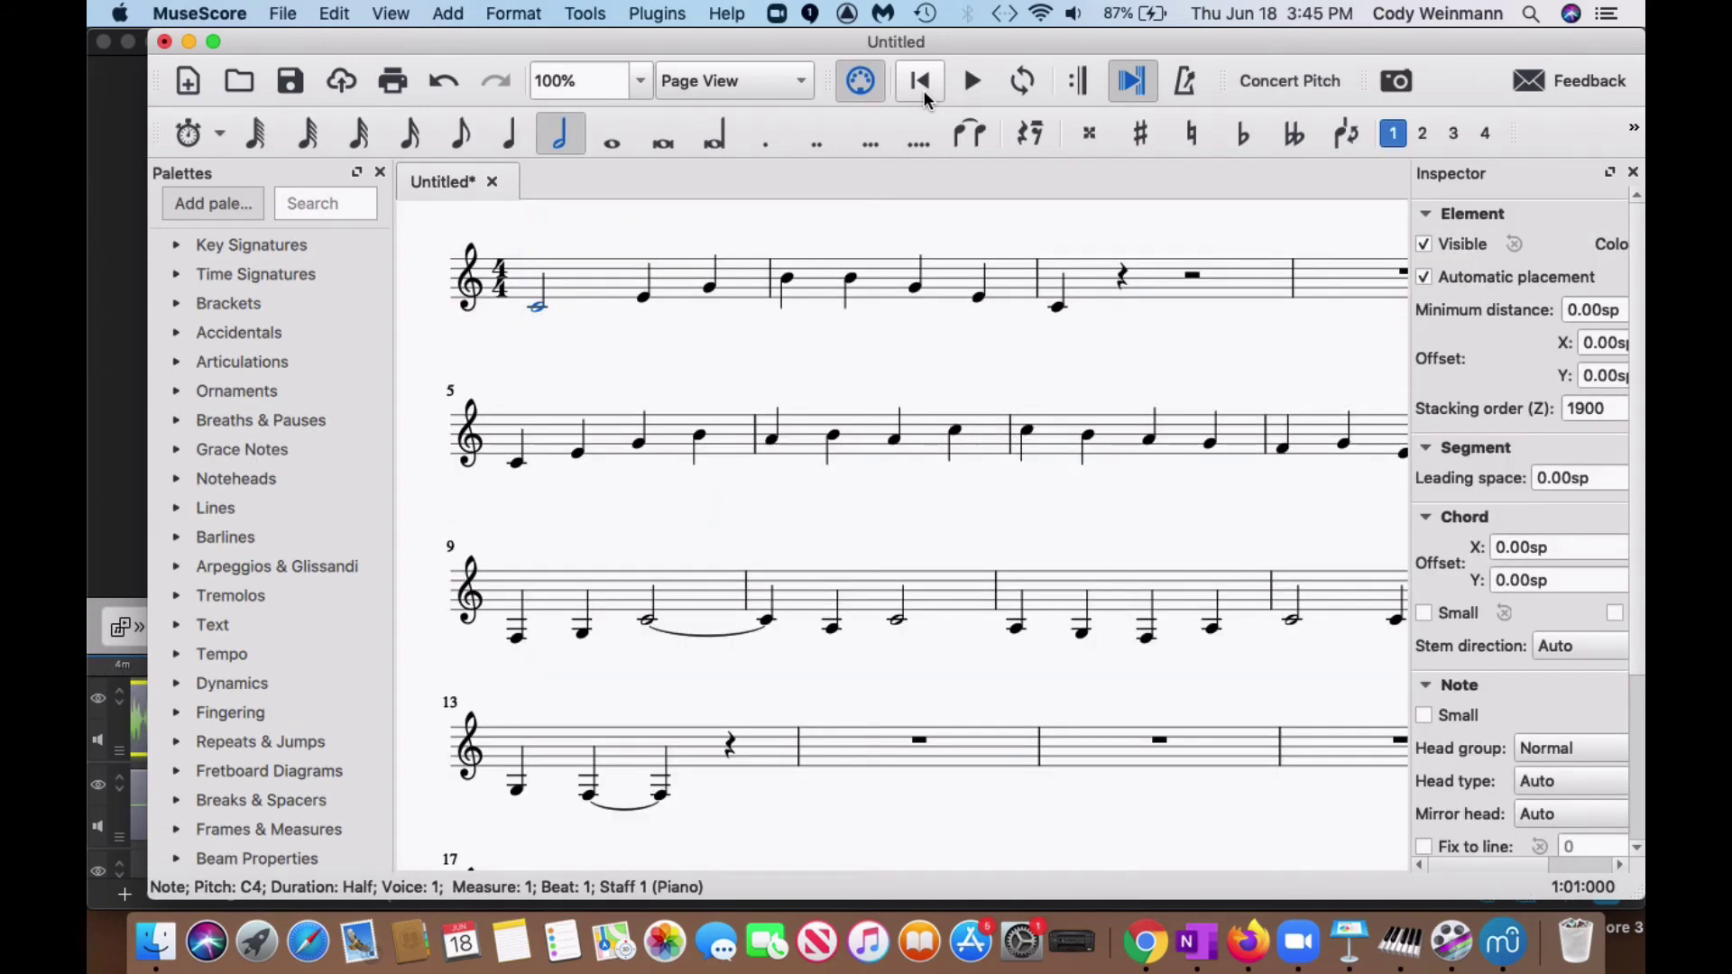
click(1023, 87)
click(1024, 88)
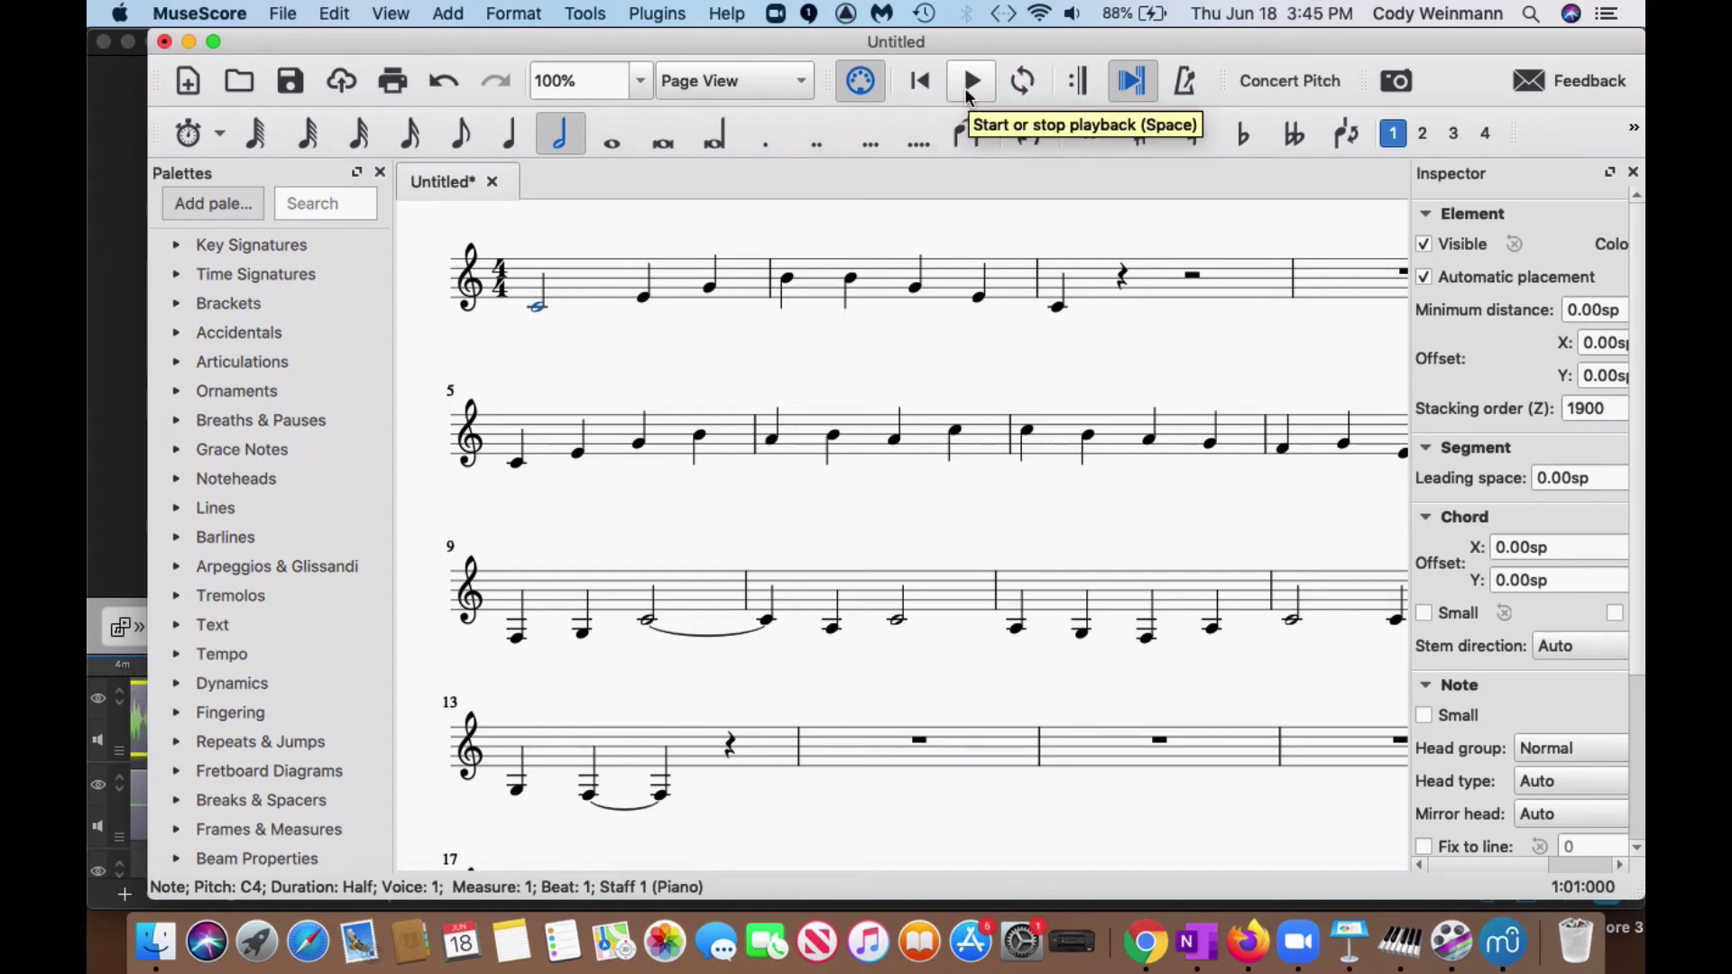
Play back again from the C4 on measure 17's first beat, then stop
scroll(545, 706, down, 5)
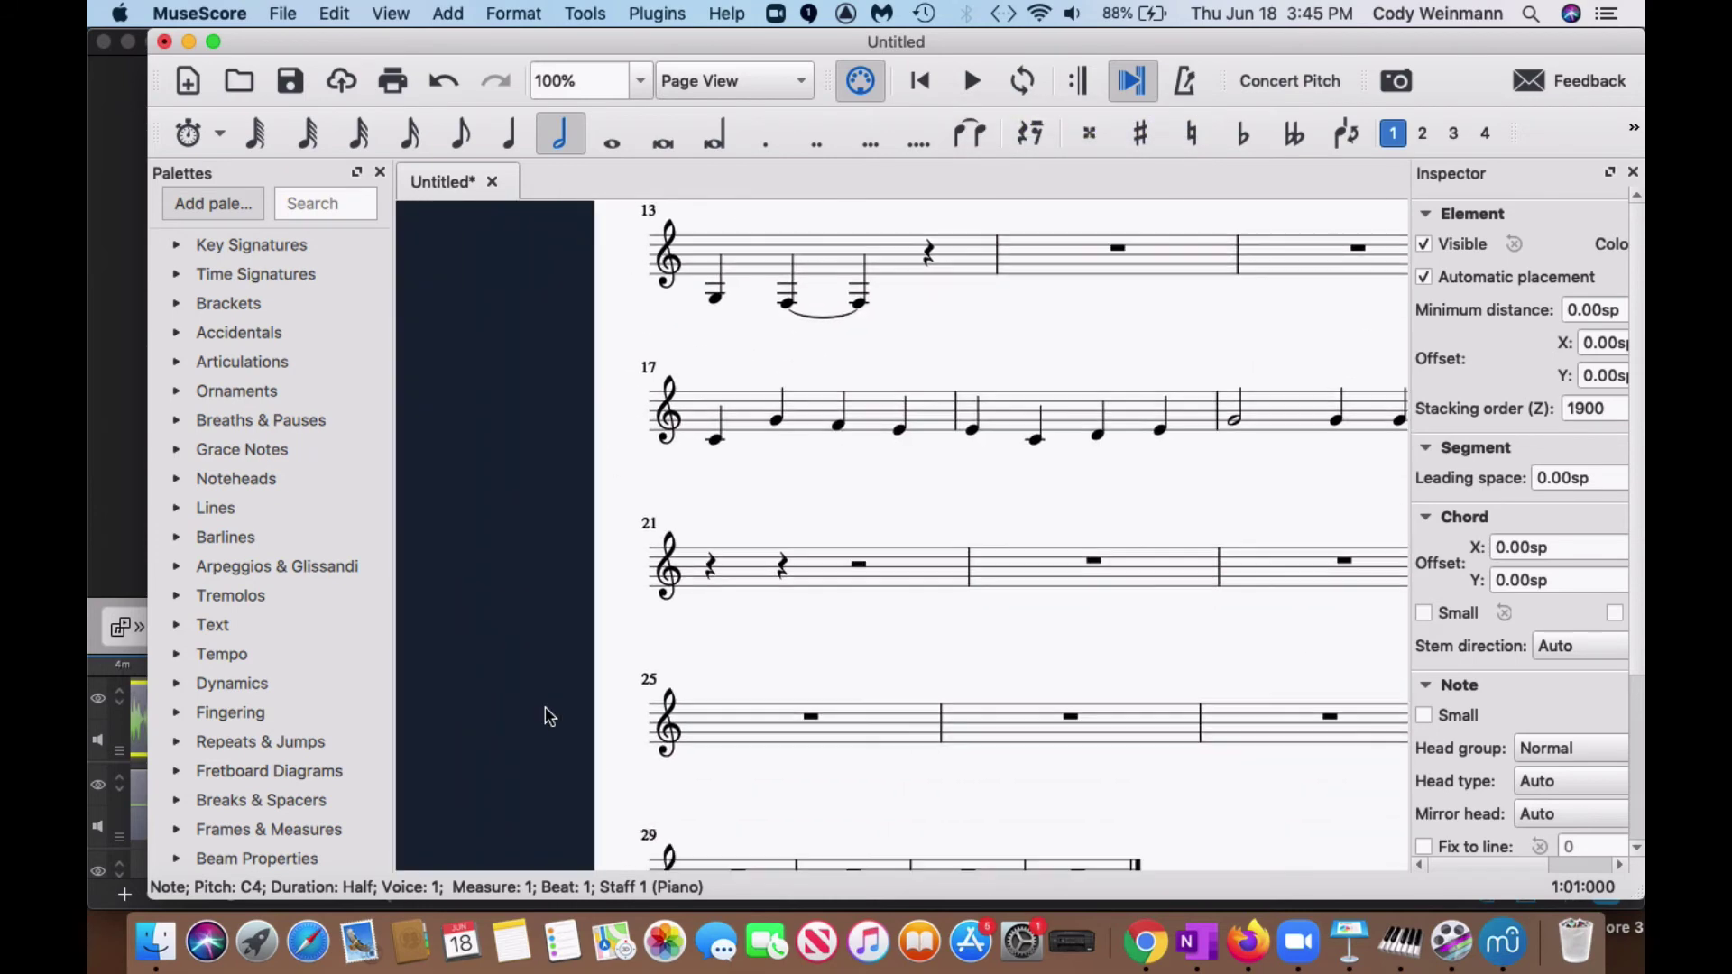
click(781, 422)
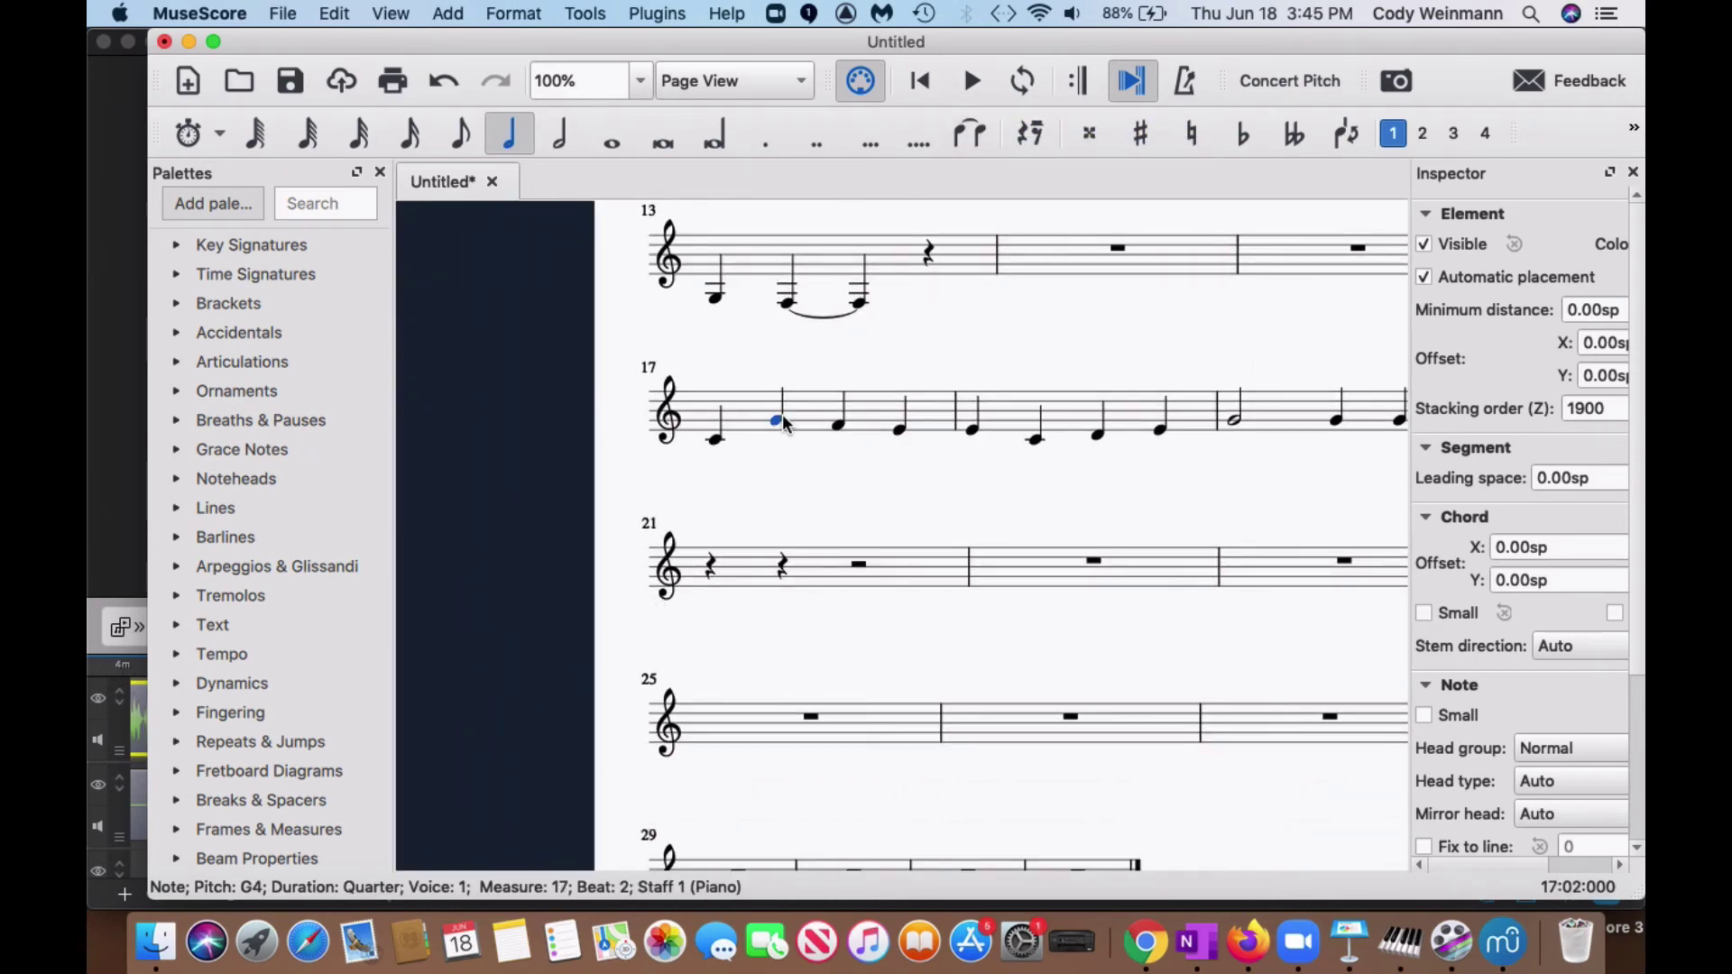
click(717, 440)
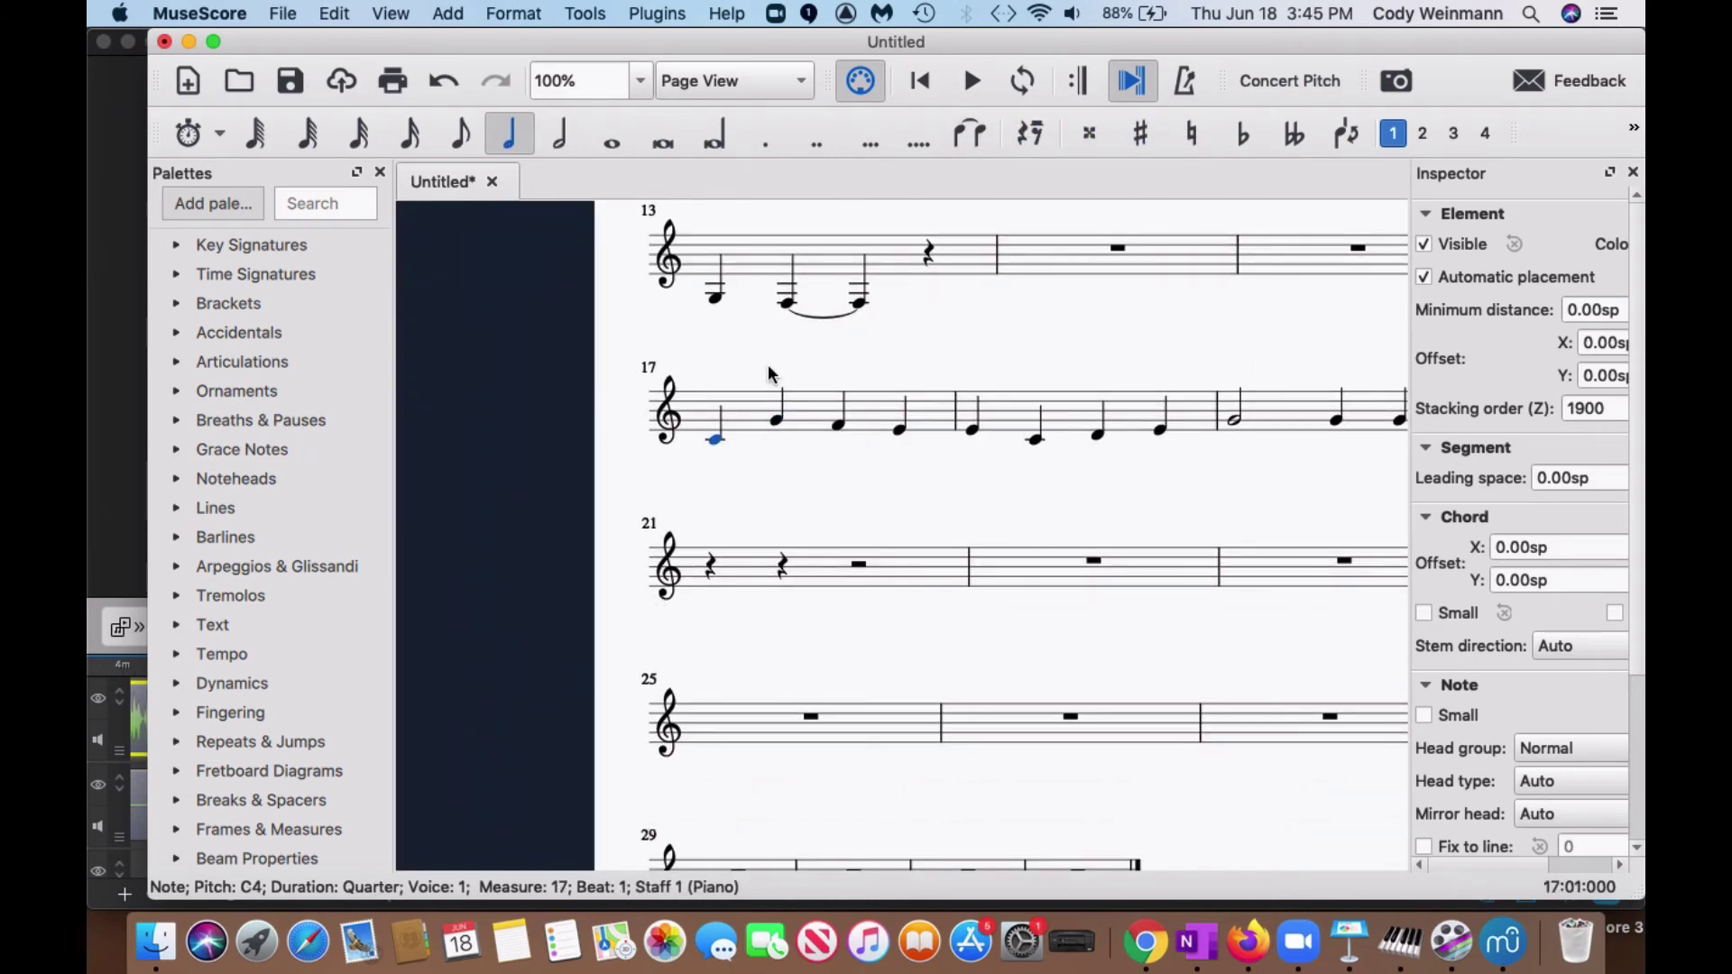
click(972, 83)
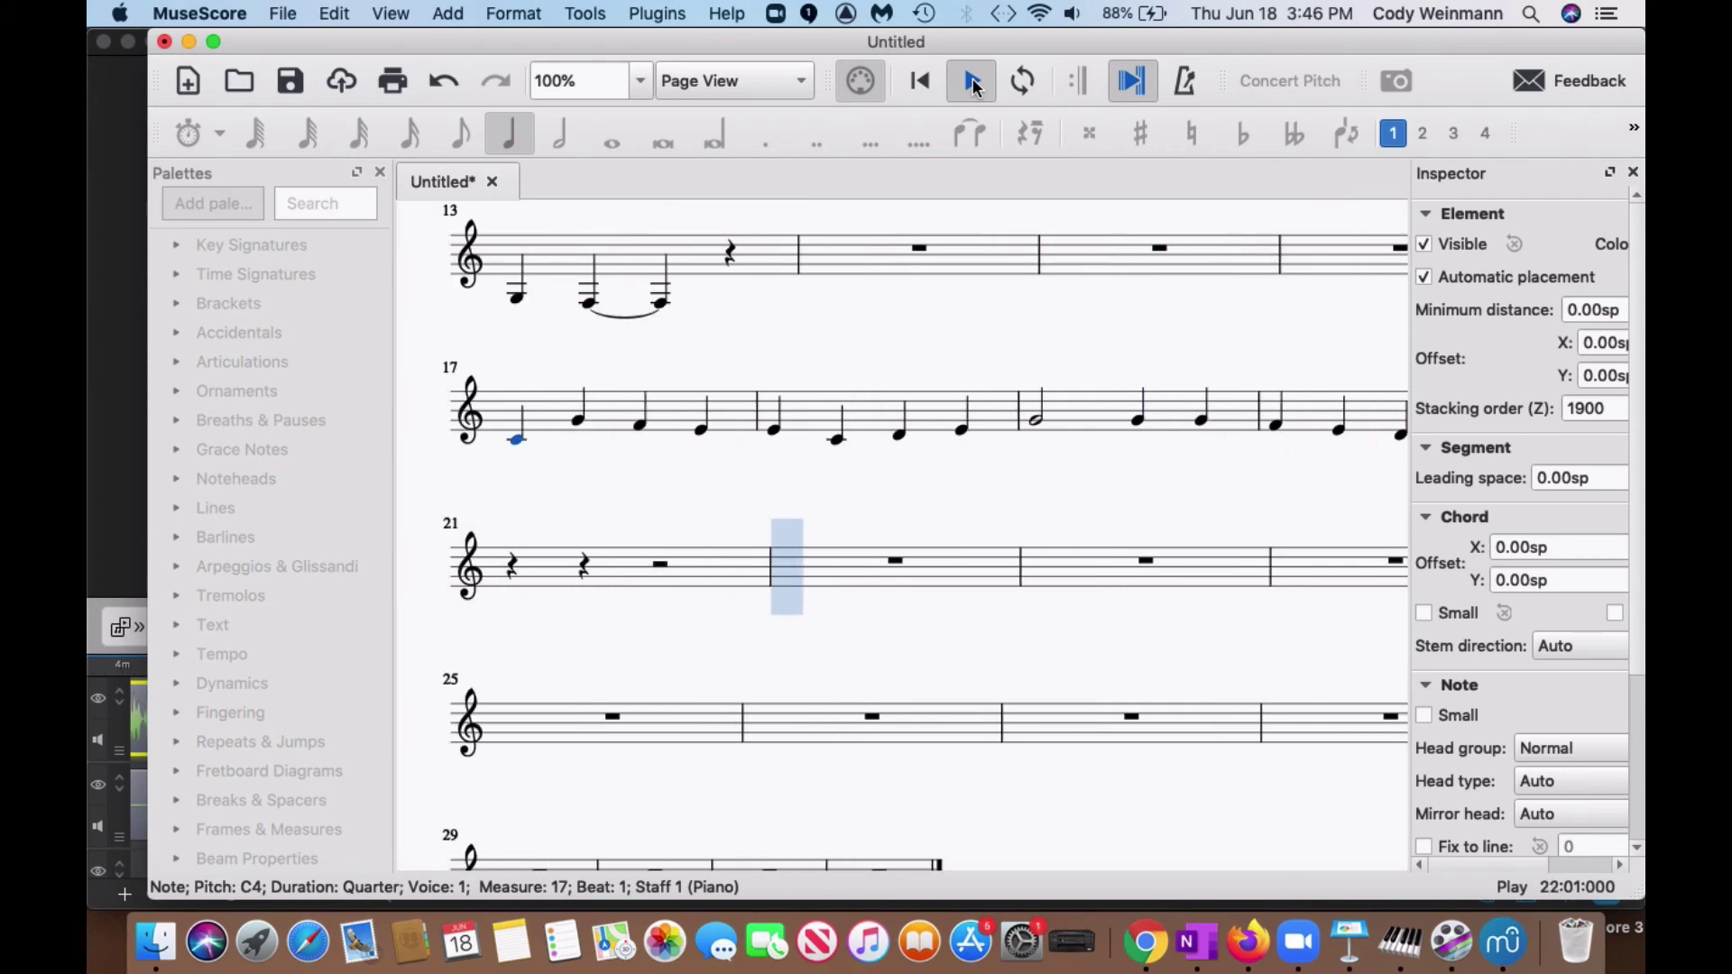
click(973, 85)
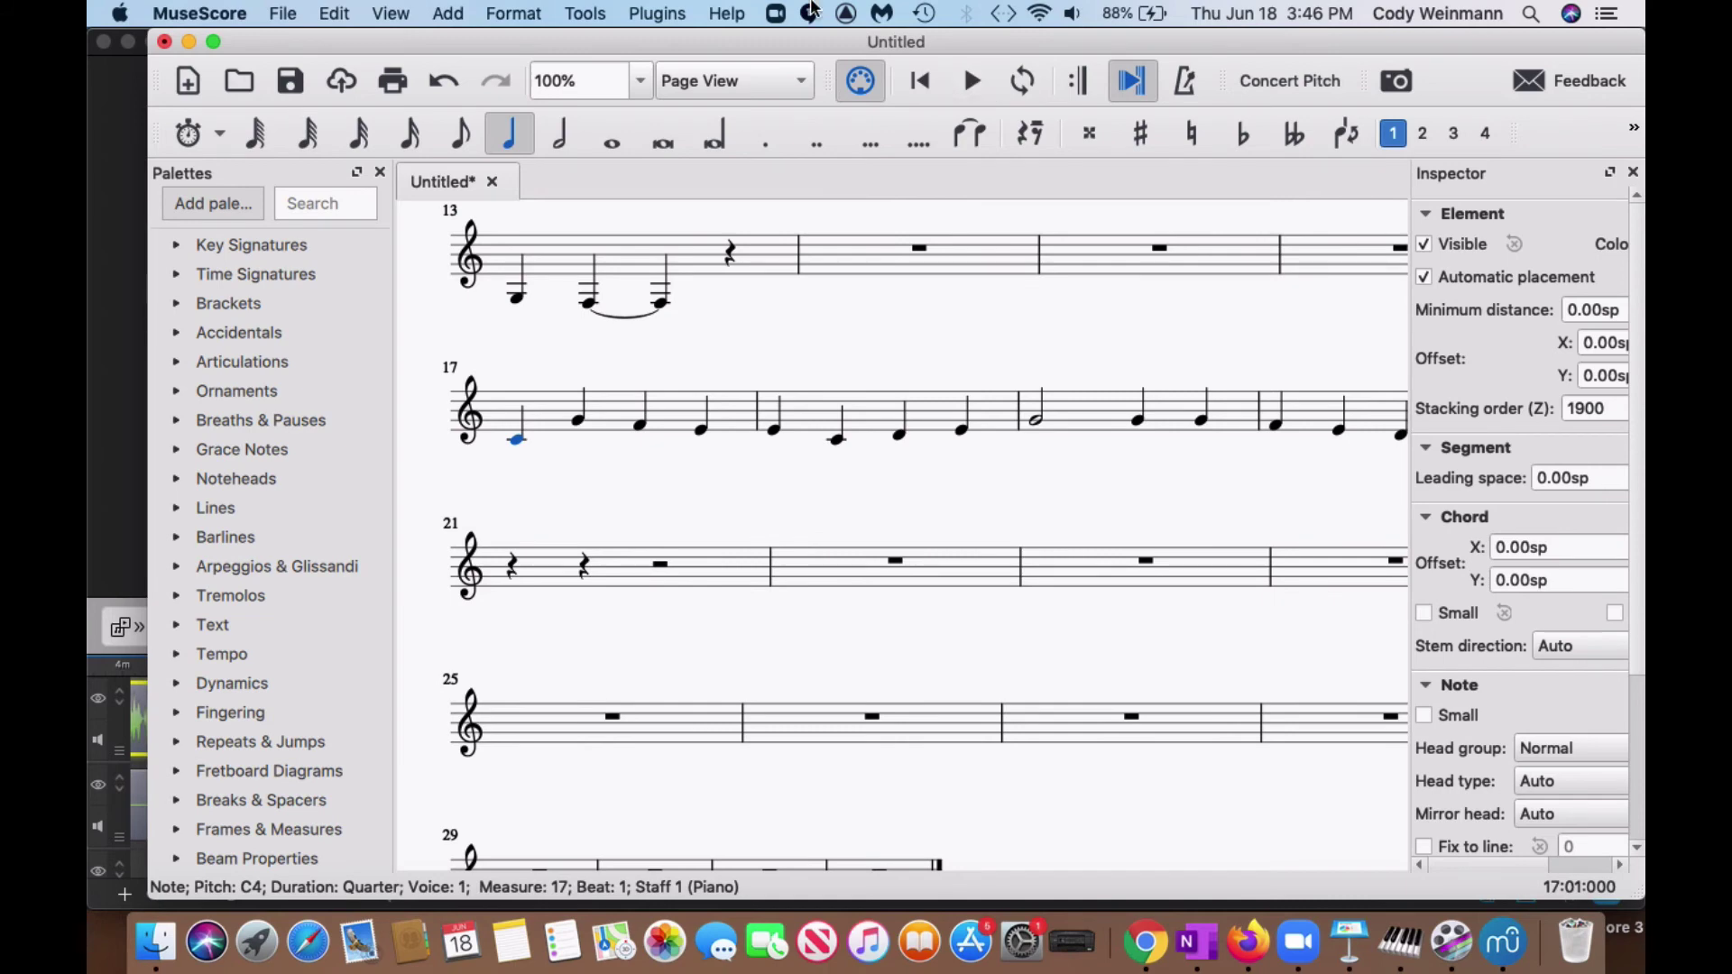
Turn measure 21's opening rests into eighth rests, keeping measure 17's C4 a quarter note
click(458, 135)
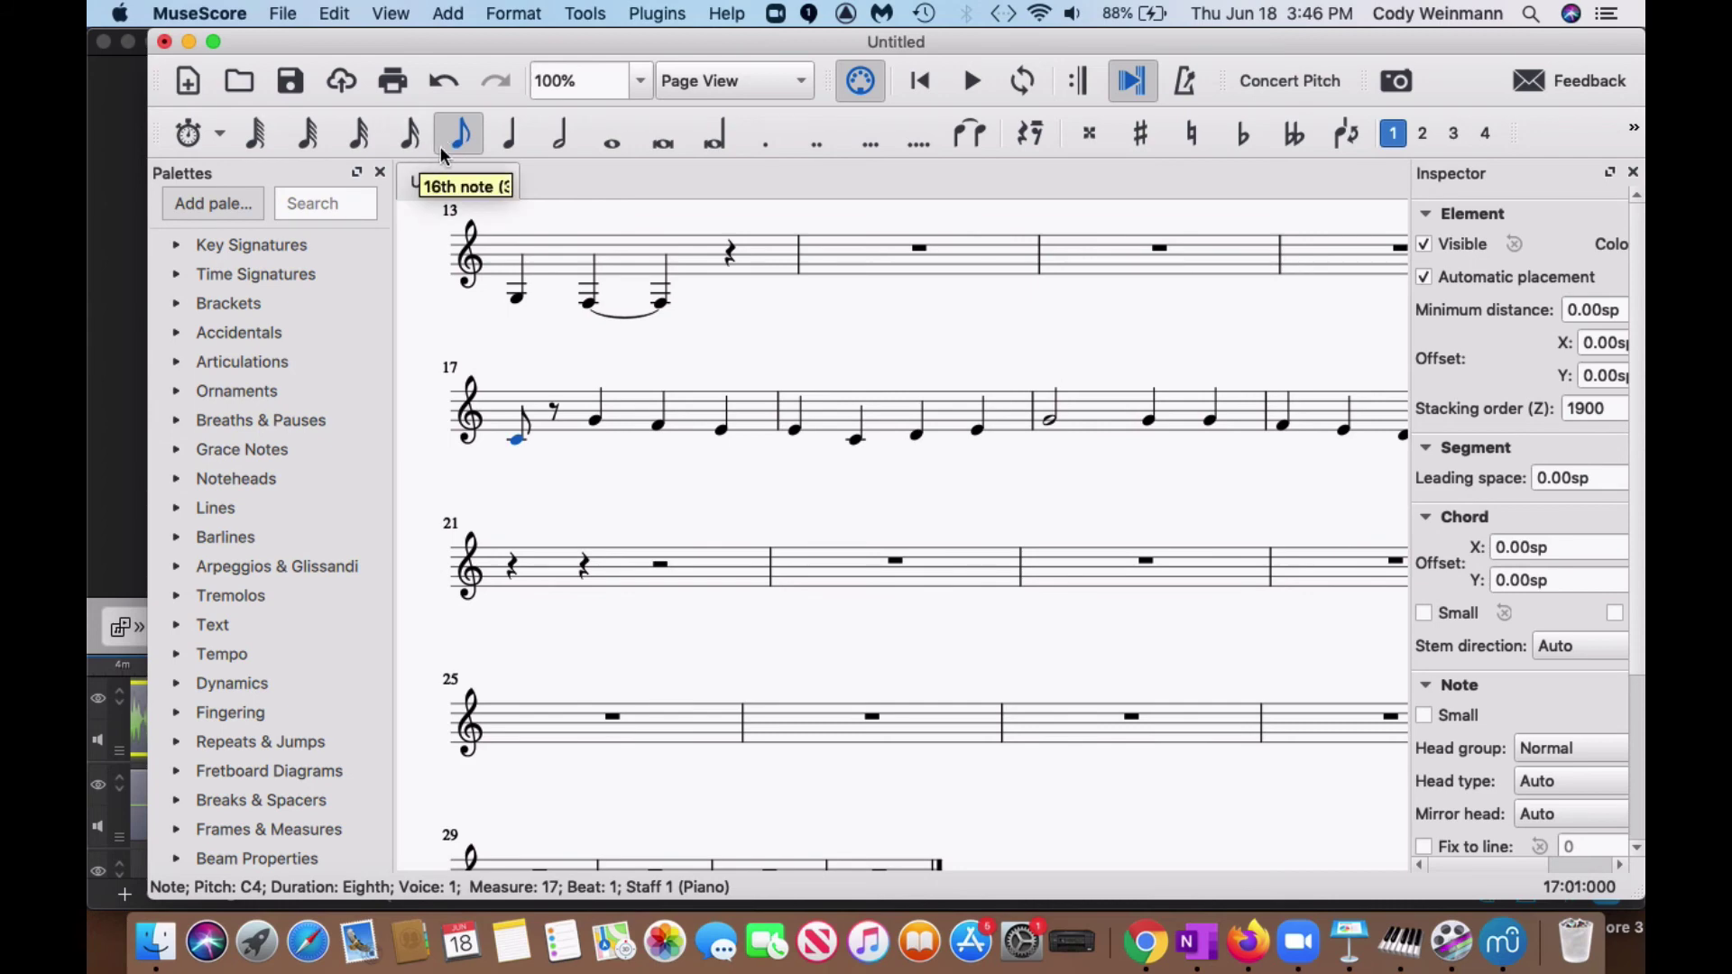
click(509, 135)
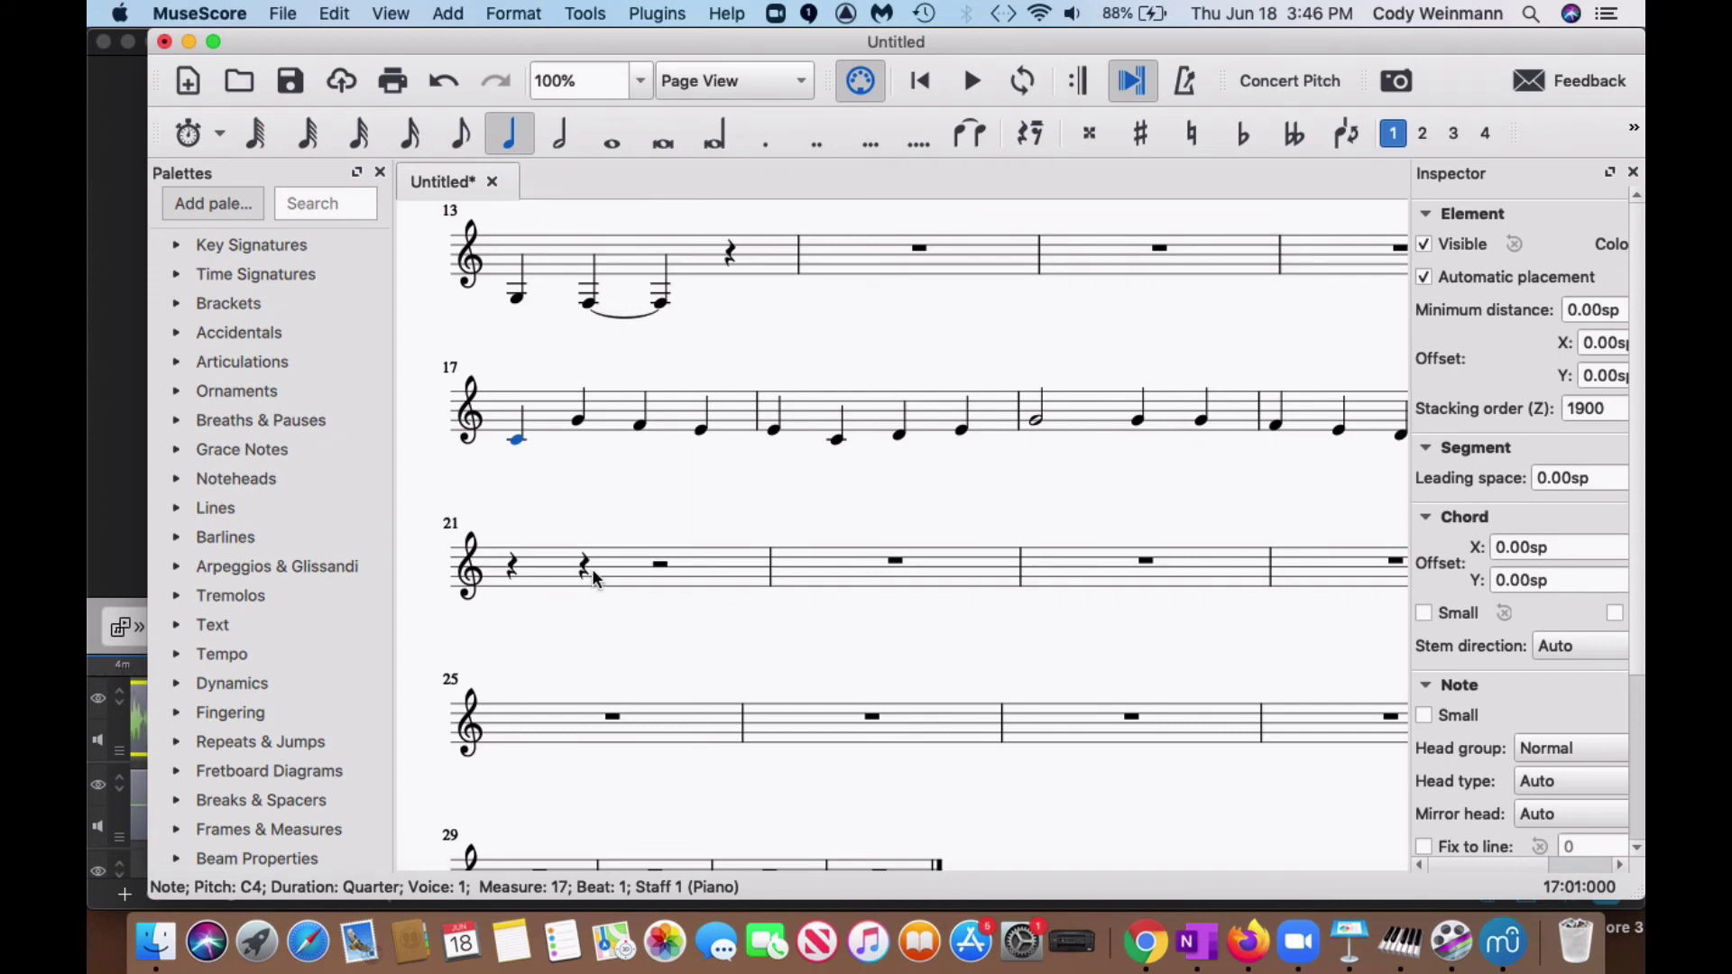
click(622, 575)
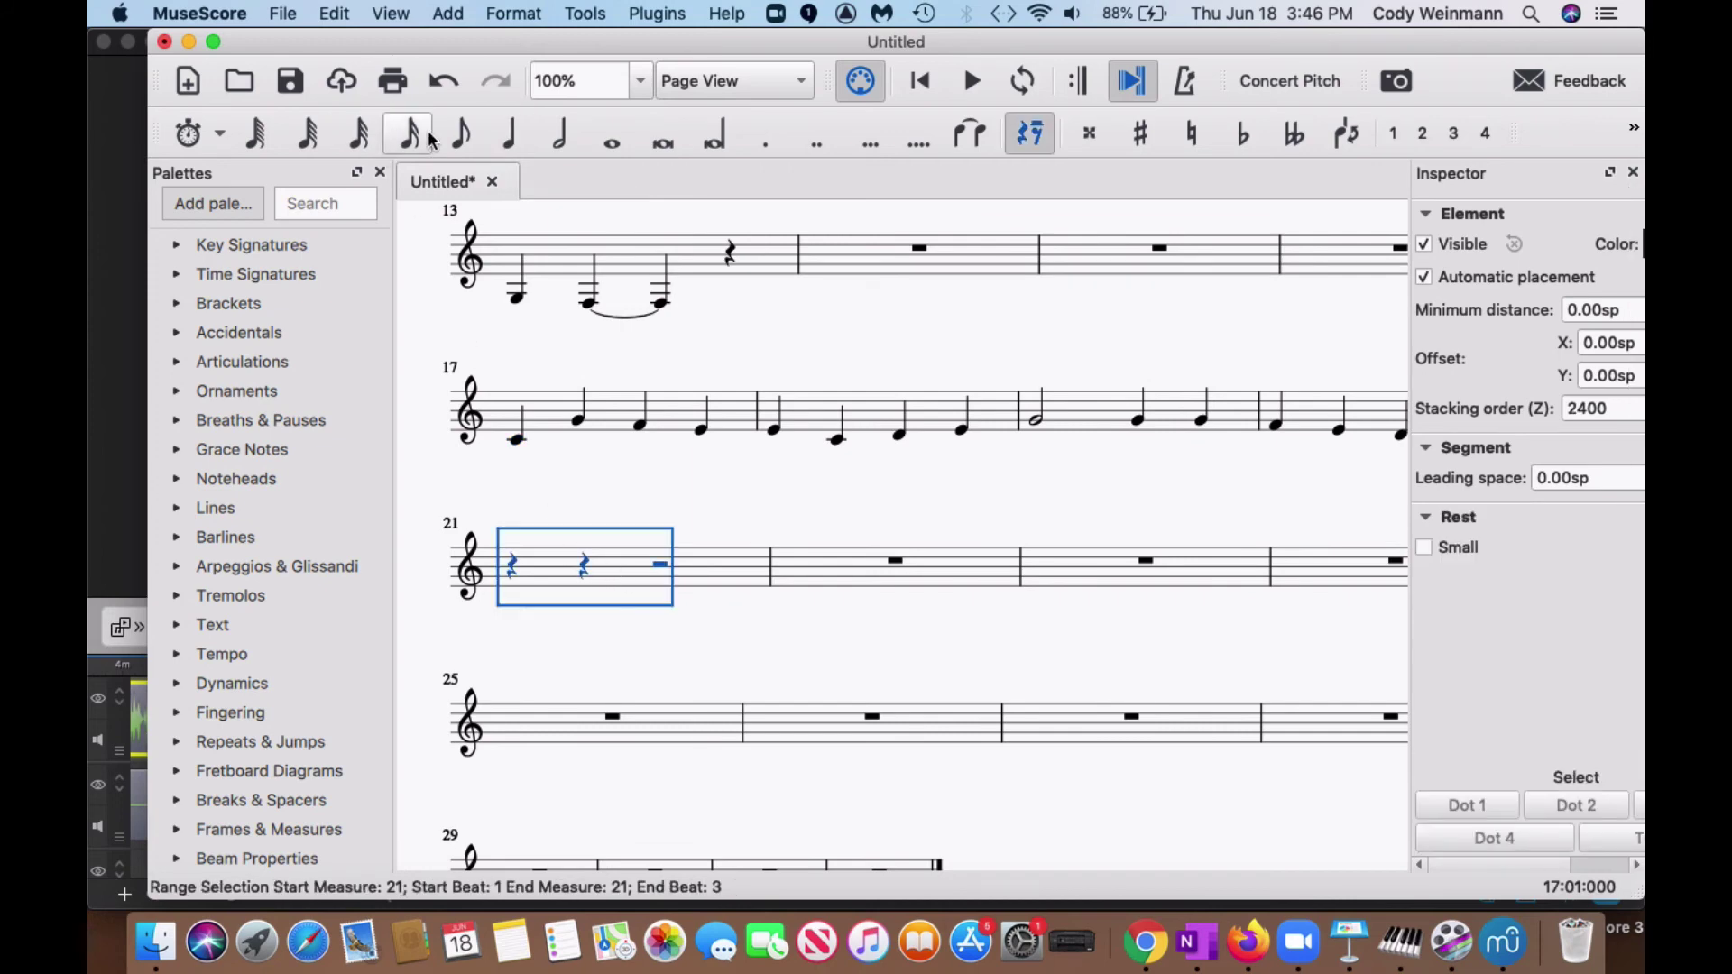
click(460, 135)
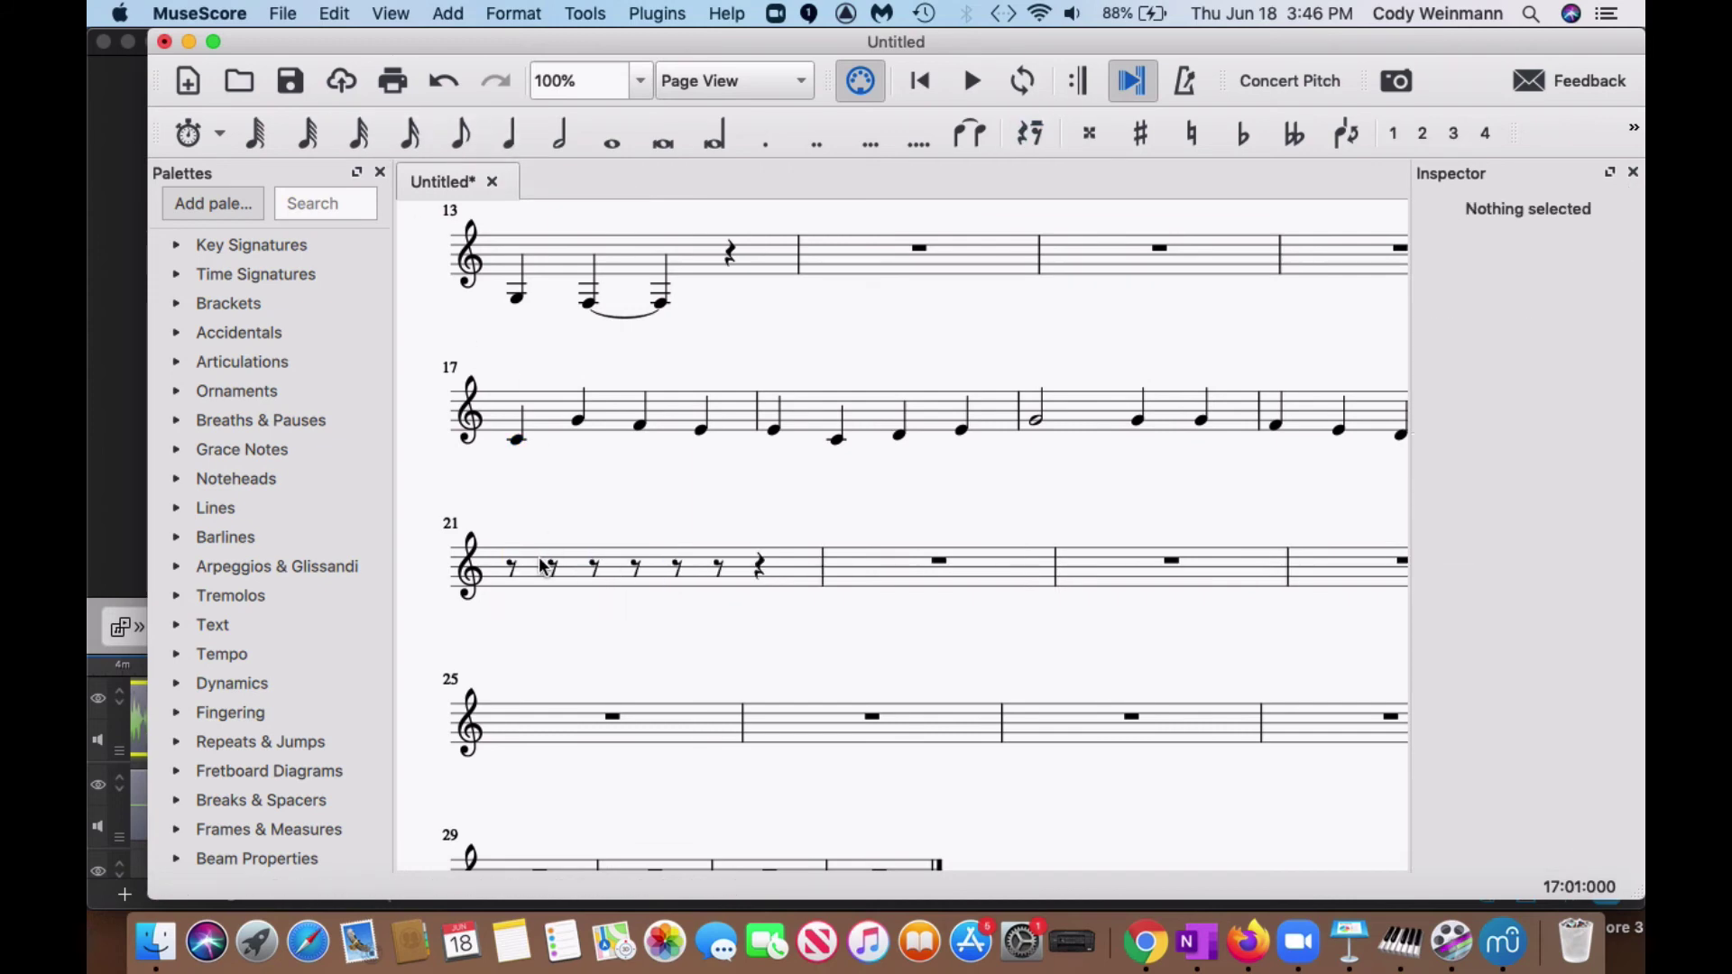
click(561, 574)
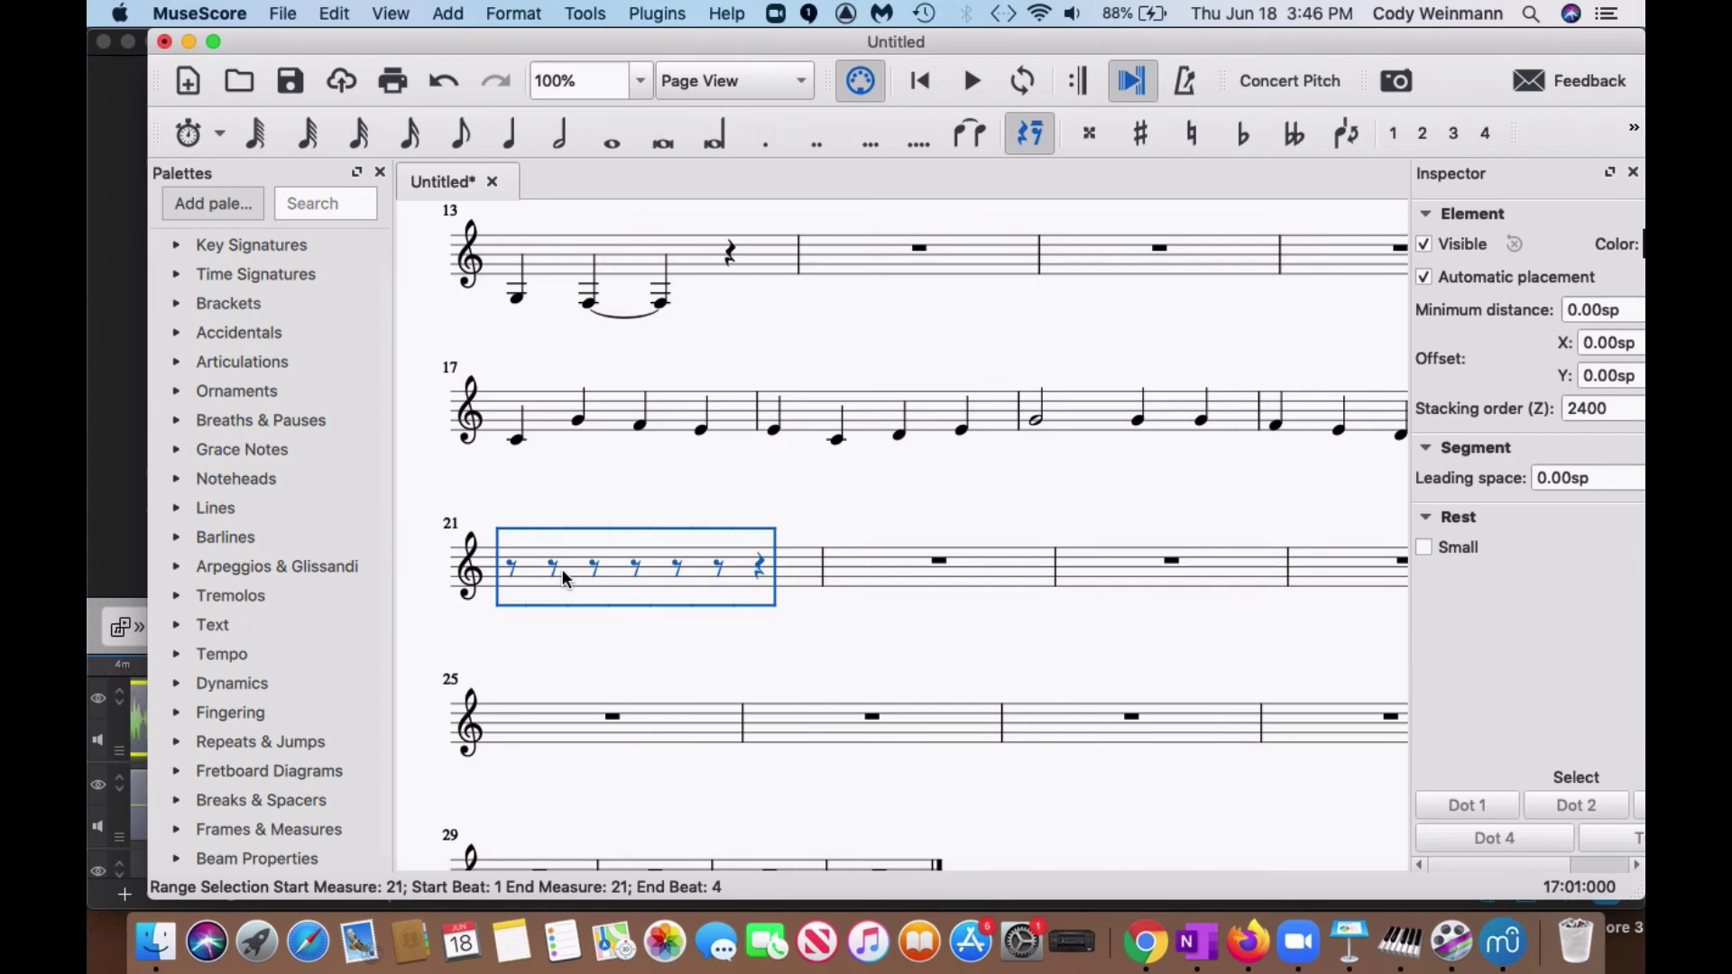
From measure 21's first beat, play C, C, C, E, F, G, G, F, E, C in real time
click(182, 135)
key(Left)
key(Left)
key(Left)
key(Left)
key(Left)
key(Left)
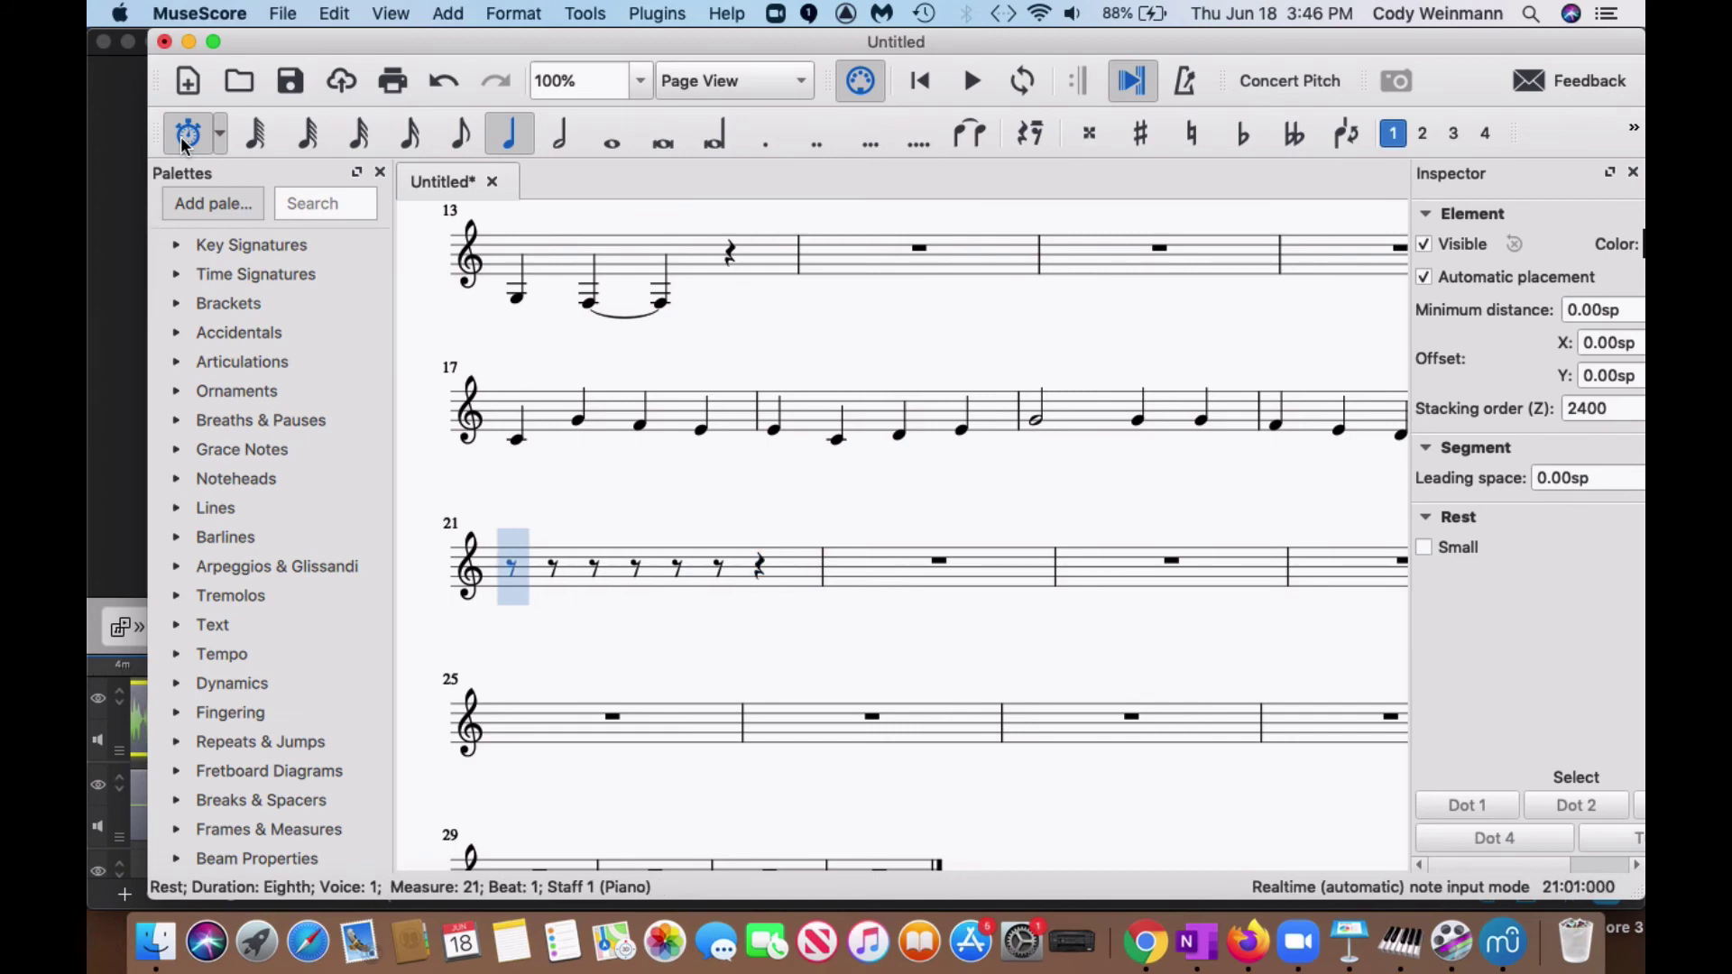
key(c)
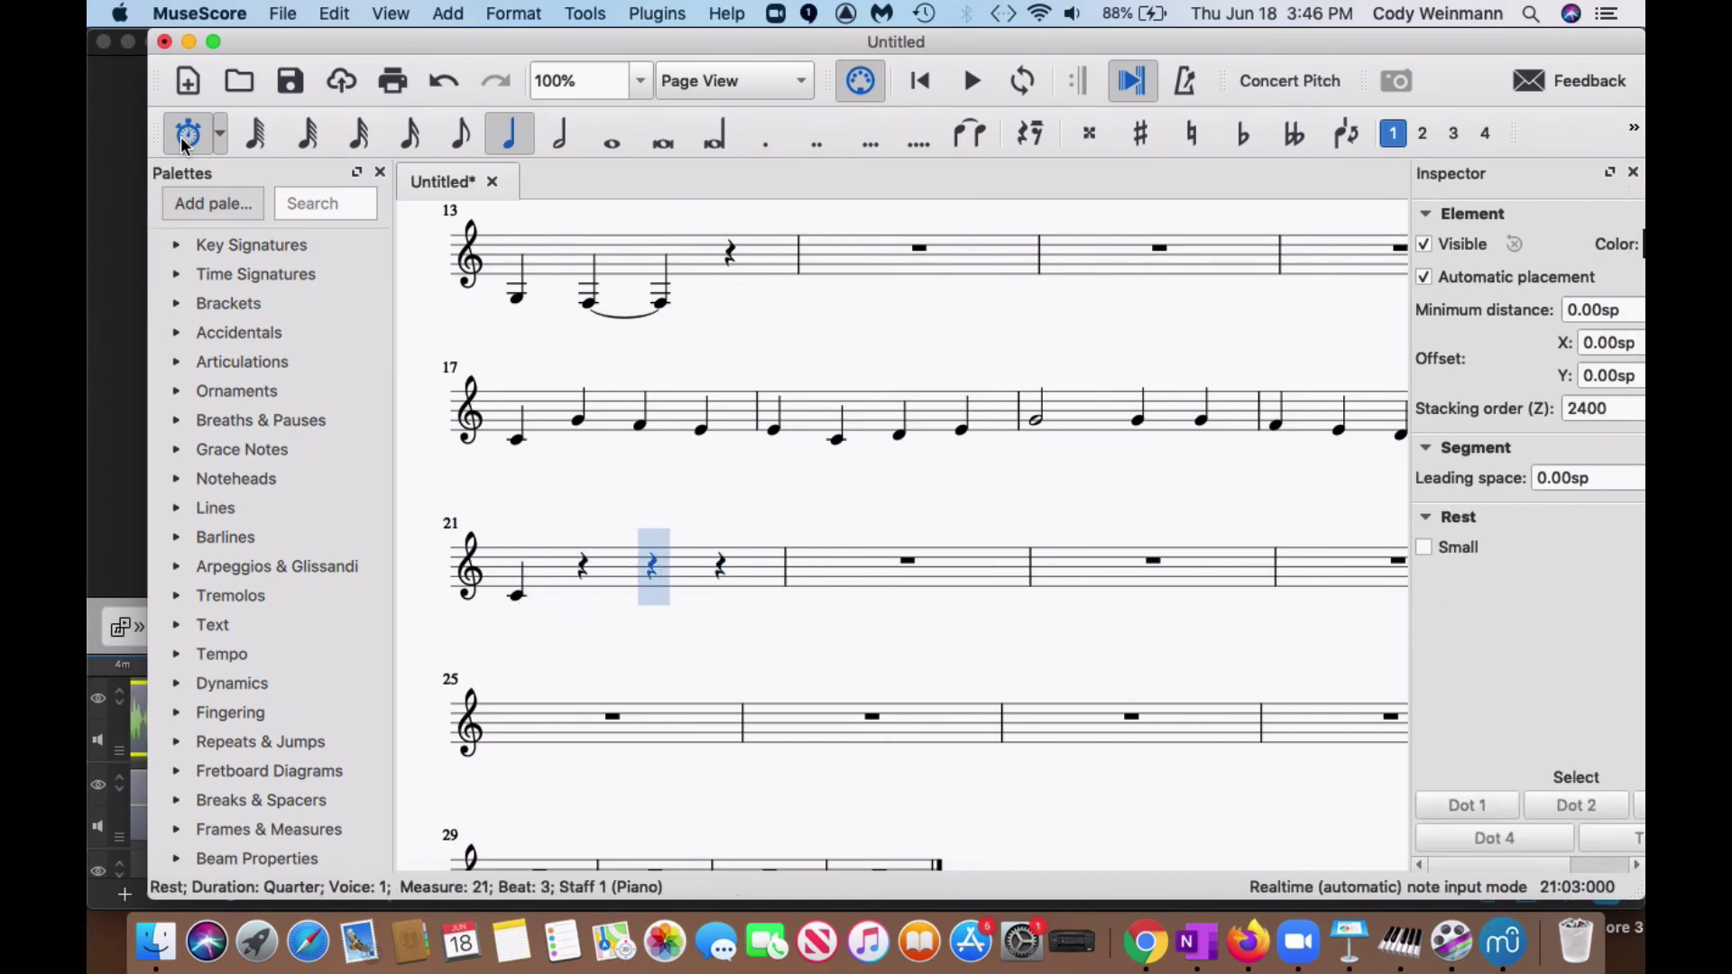
key(c)
key(c)
key(c)
key(c)
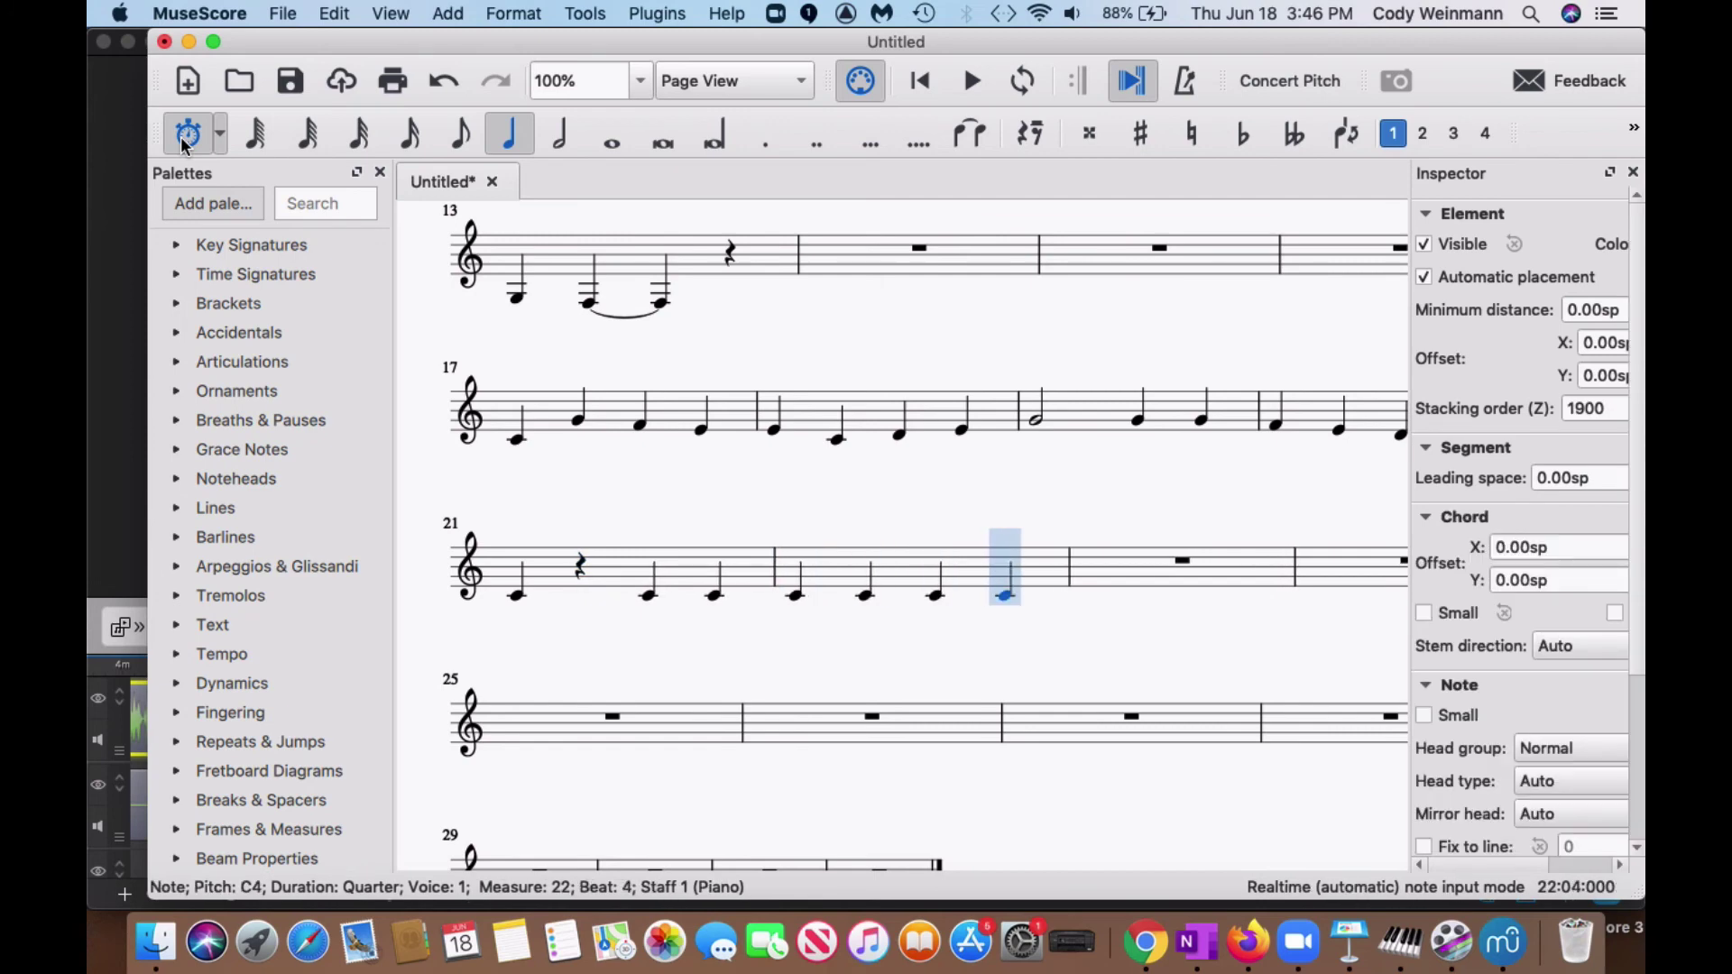
key(c)
key(e)
key(f)
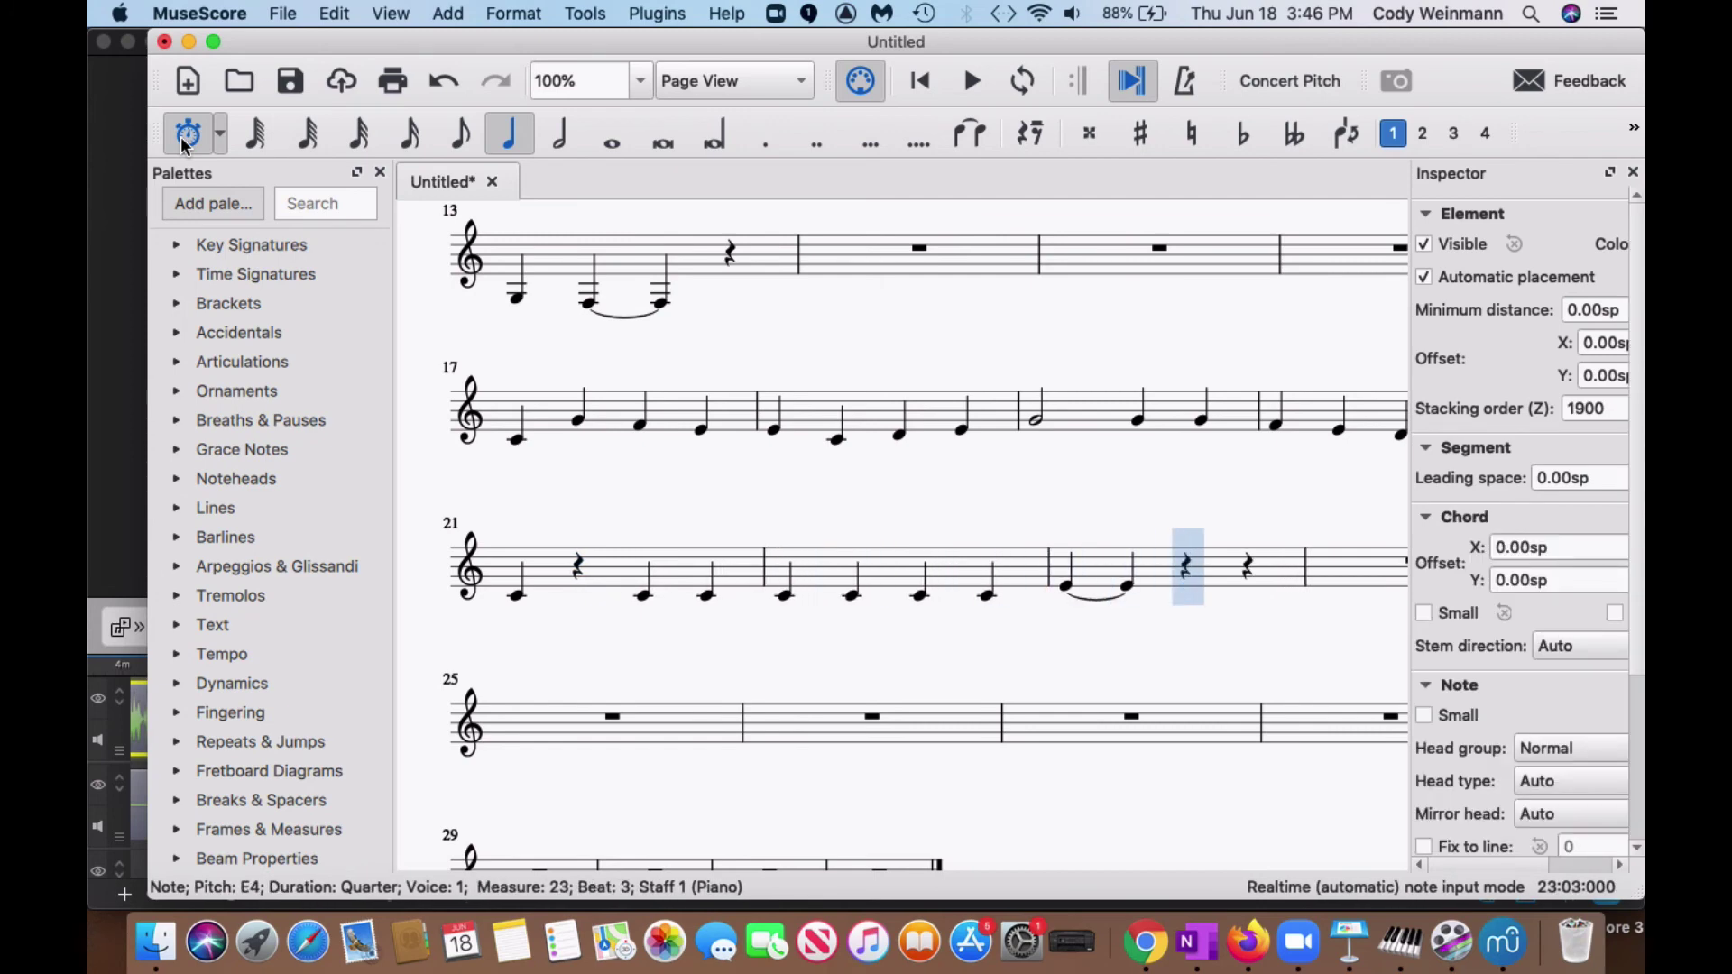
key(g)
key(g)
key(g)
key(g)
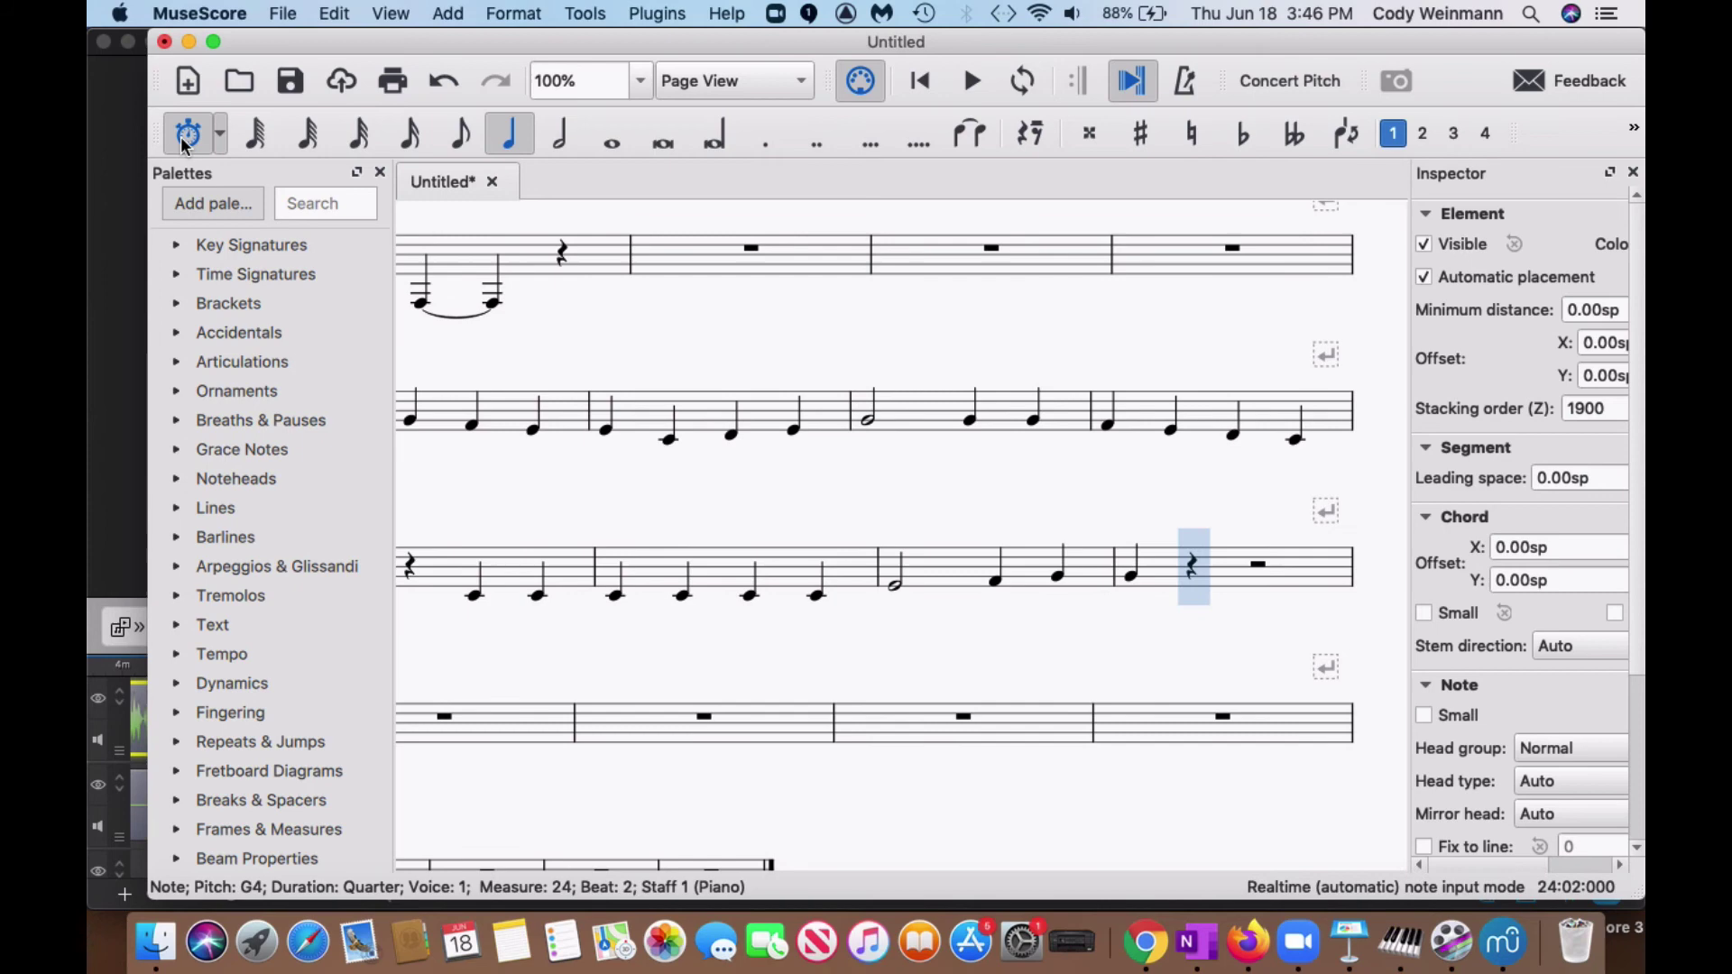
key(g)
key(g)
key(g)
key(f)
key(e)
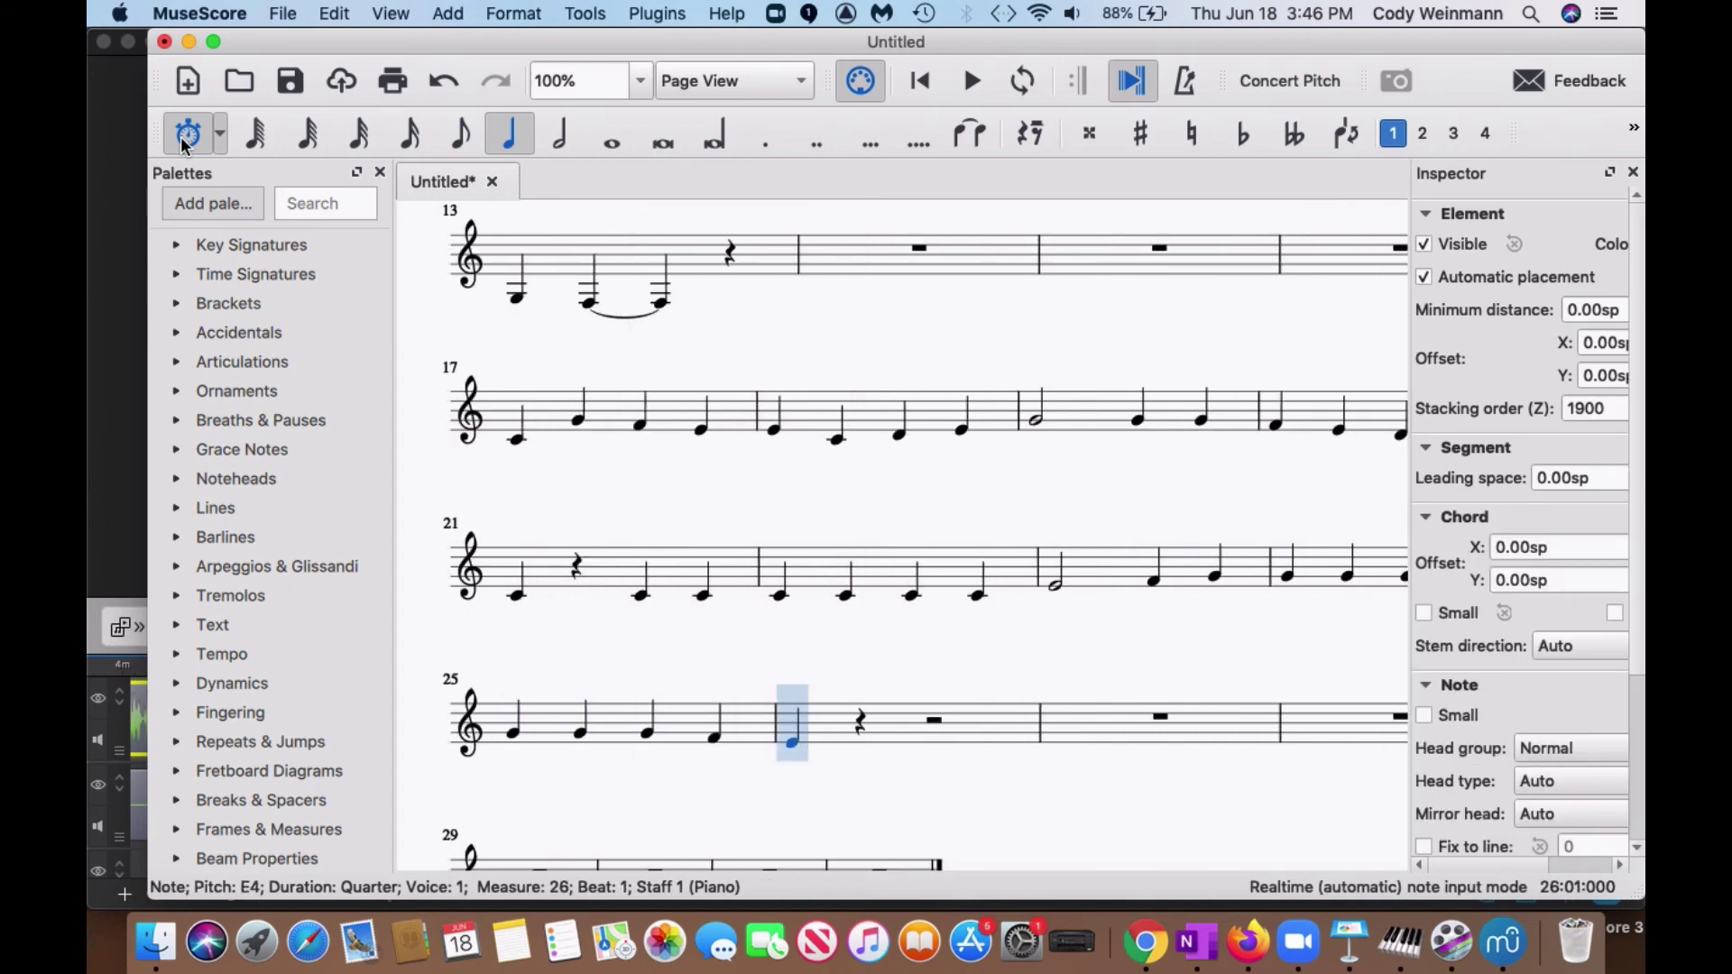
key(c)
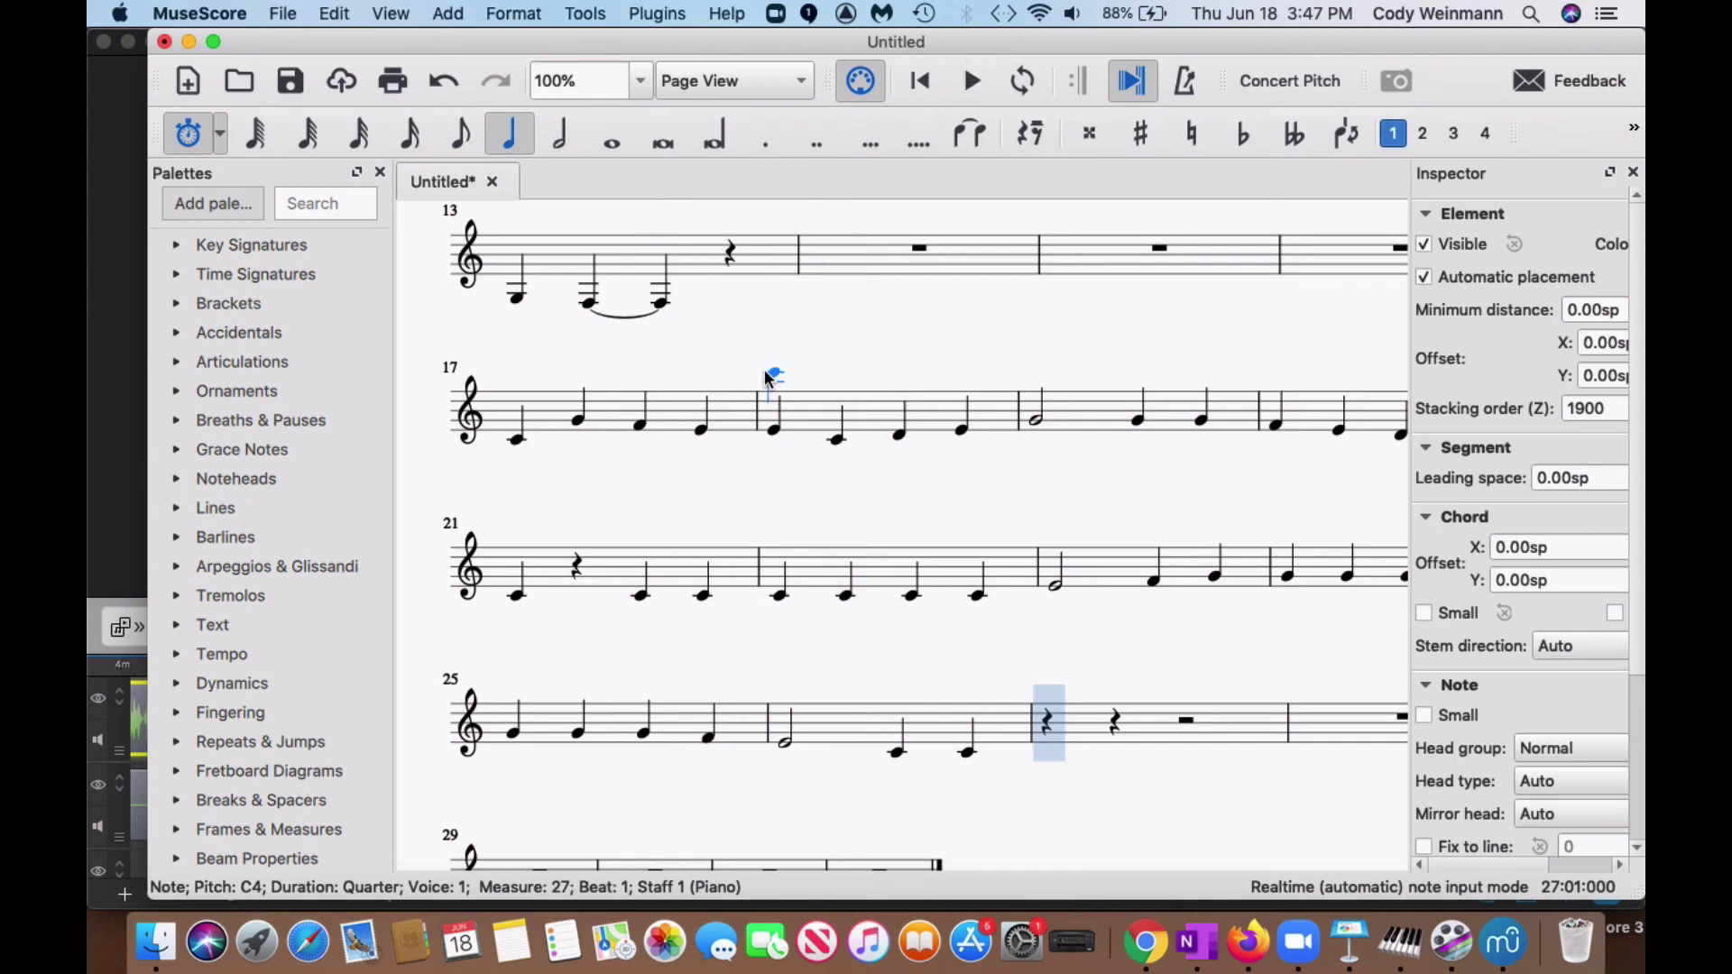
Exit note entry, select measure 21 and play the new melody from there
click(191, 137)
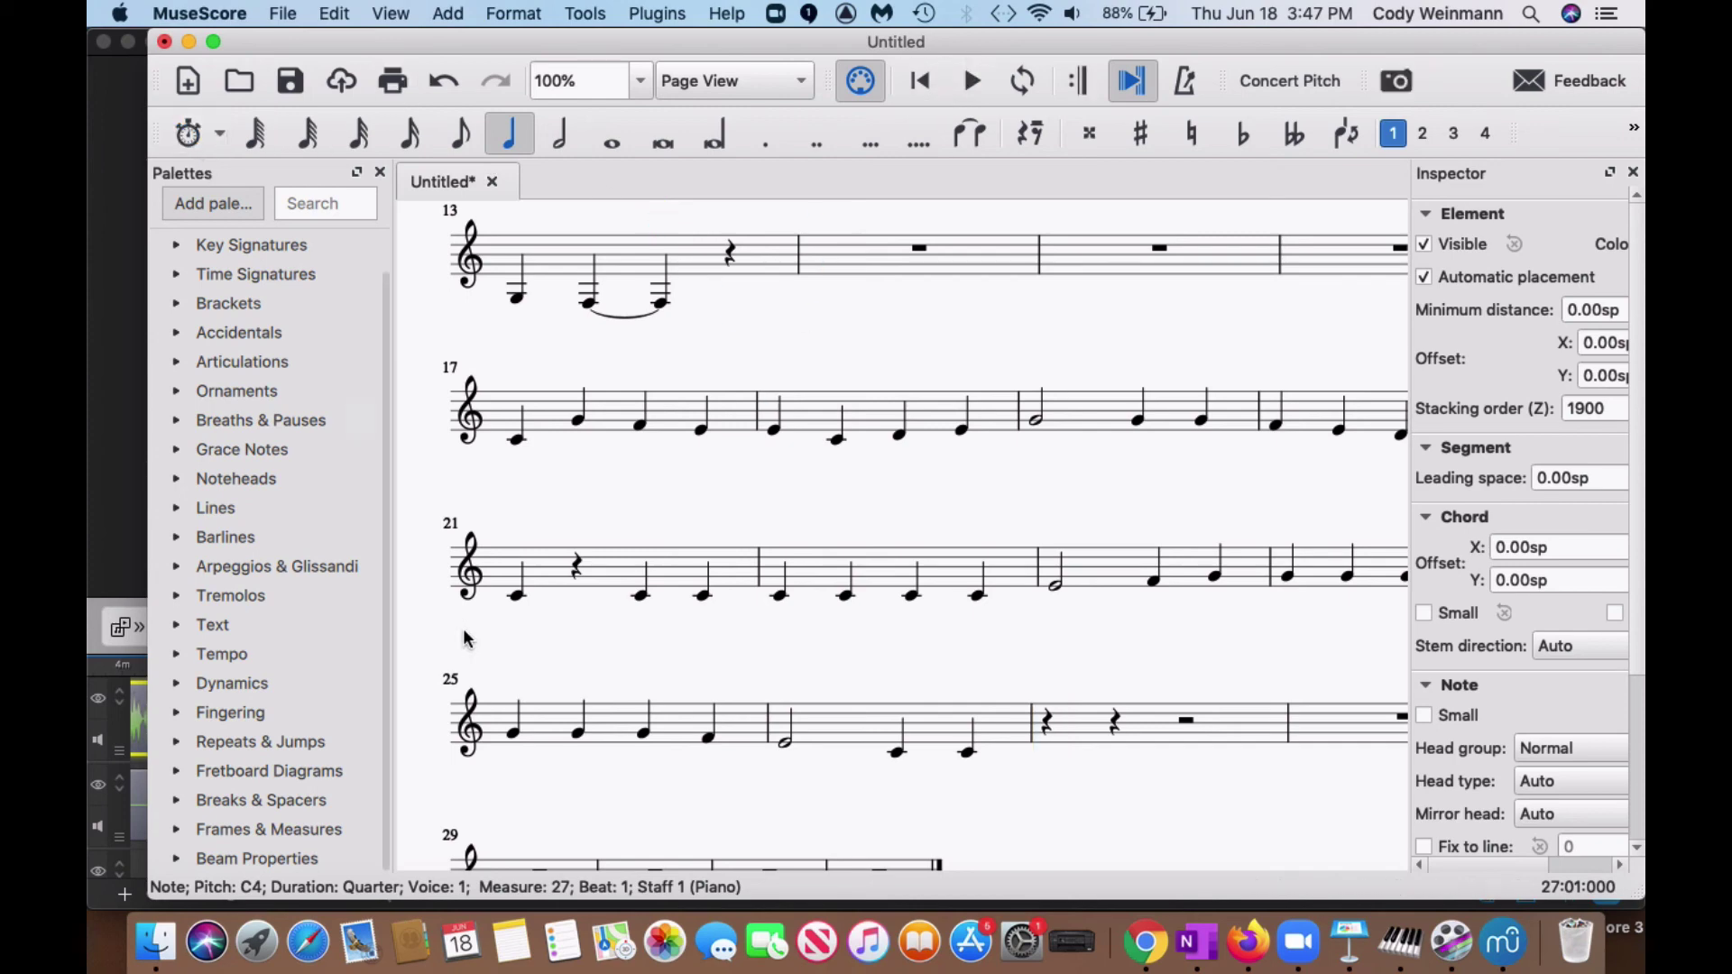
scroll(610, 726, down, 5)
scroll(610, 727, left, 2)
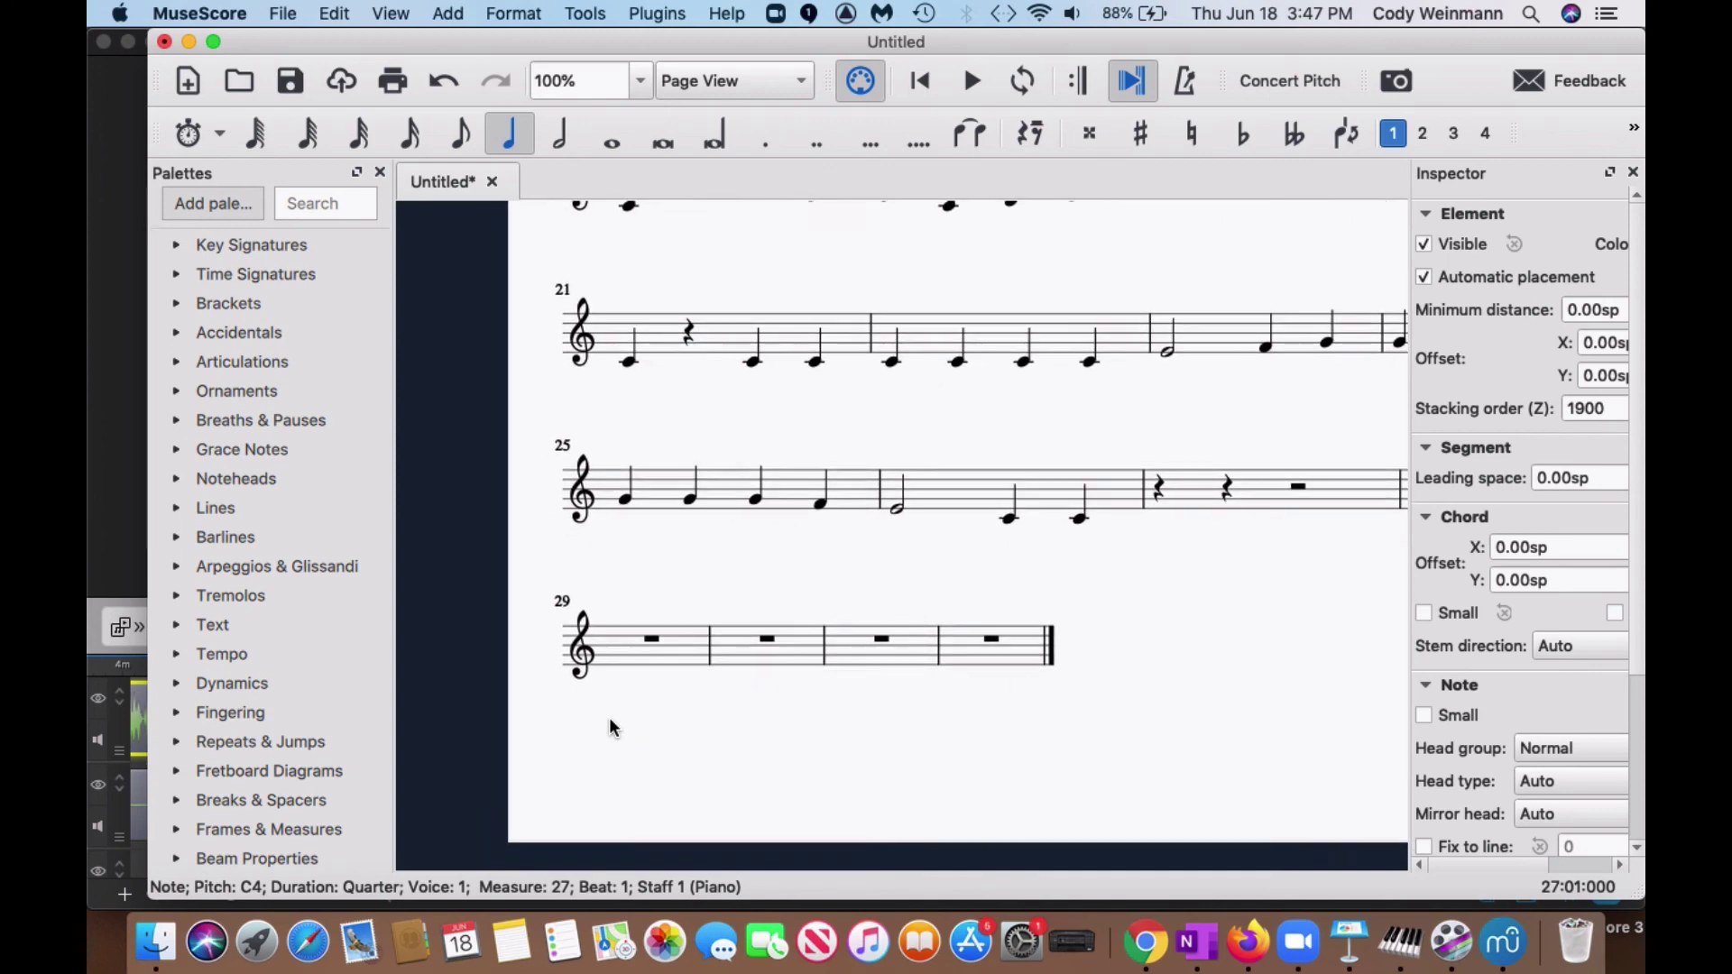
scroll(610, 726, up, 3)
scroll(738, 609, up, 2)
scroll(738, 610, right, 3)
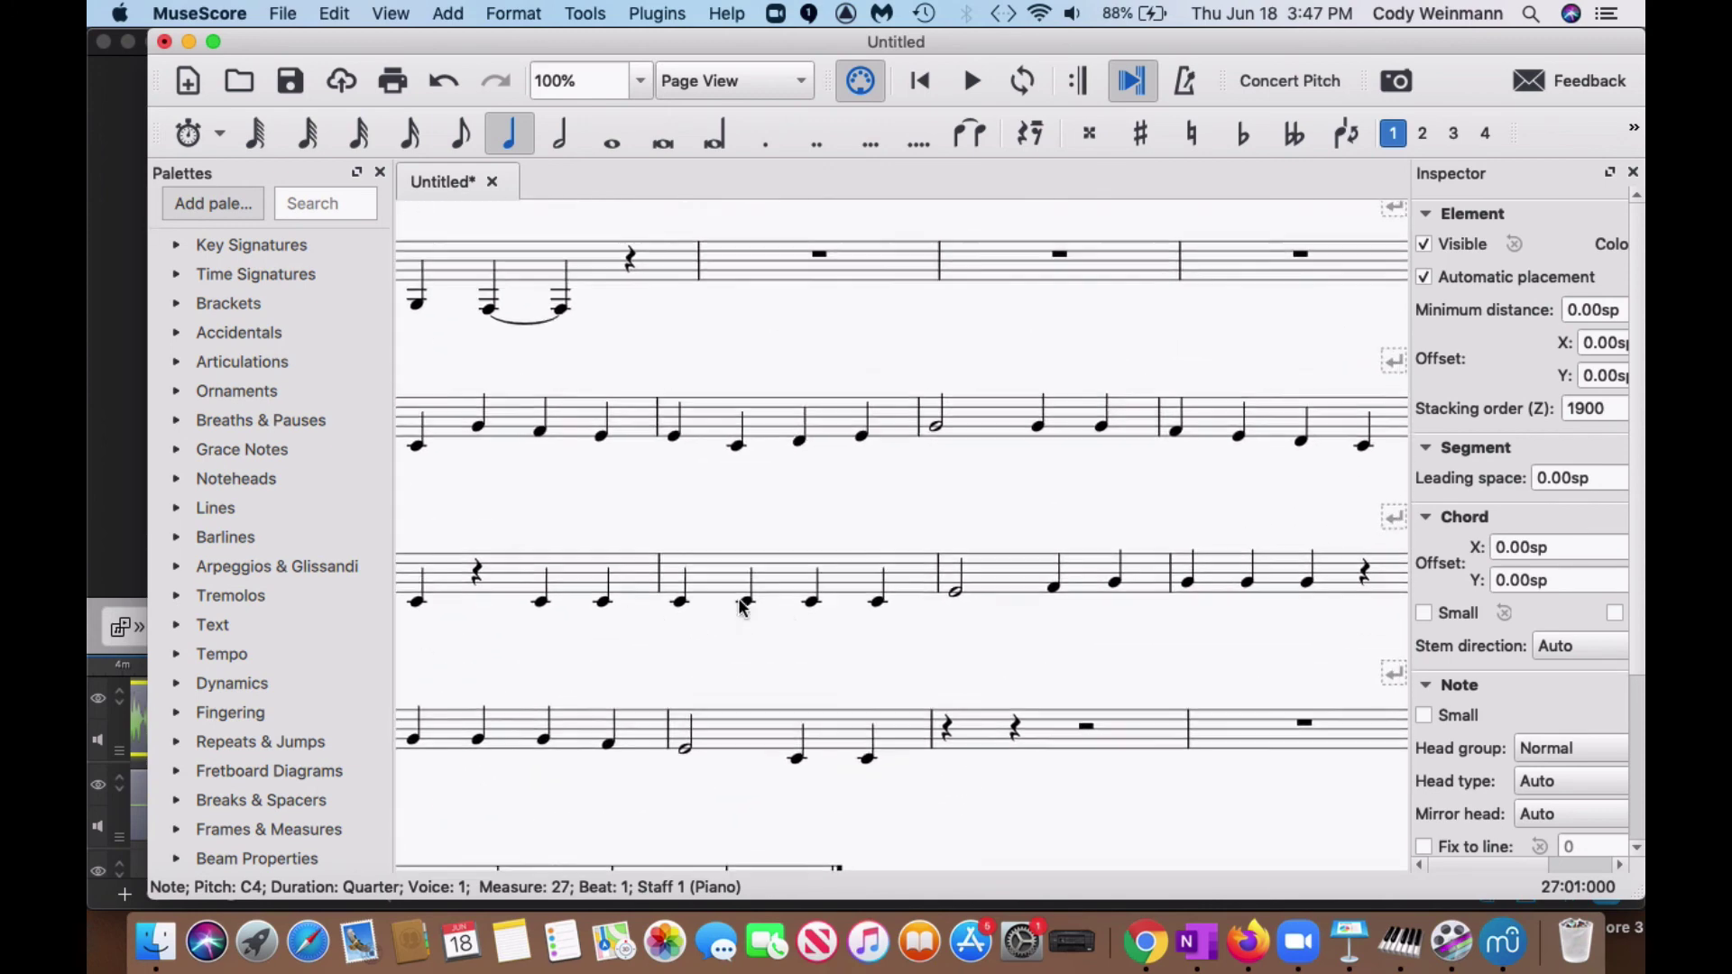
click(619, 569)
click(581, 567)
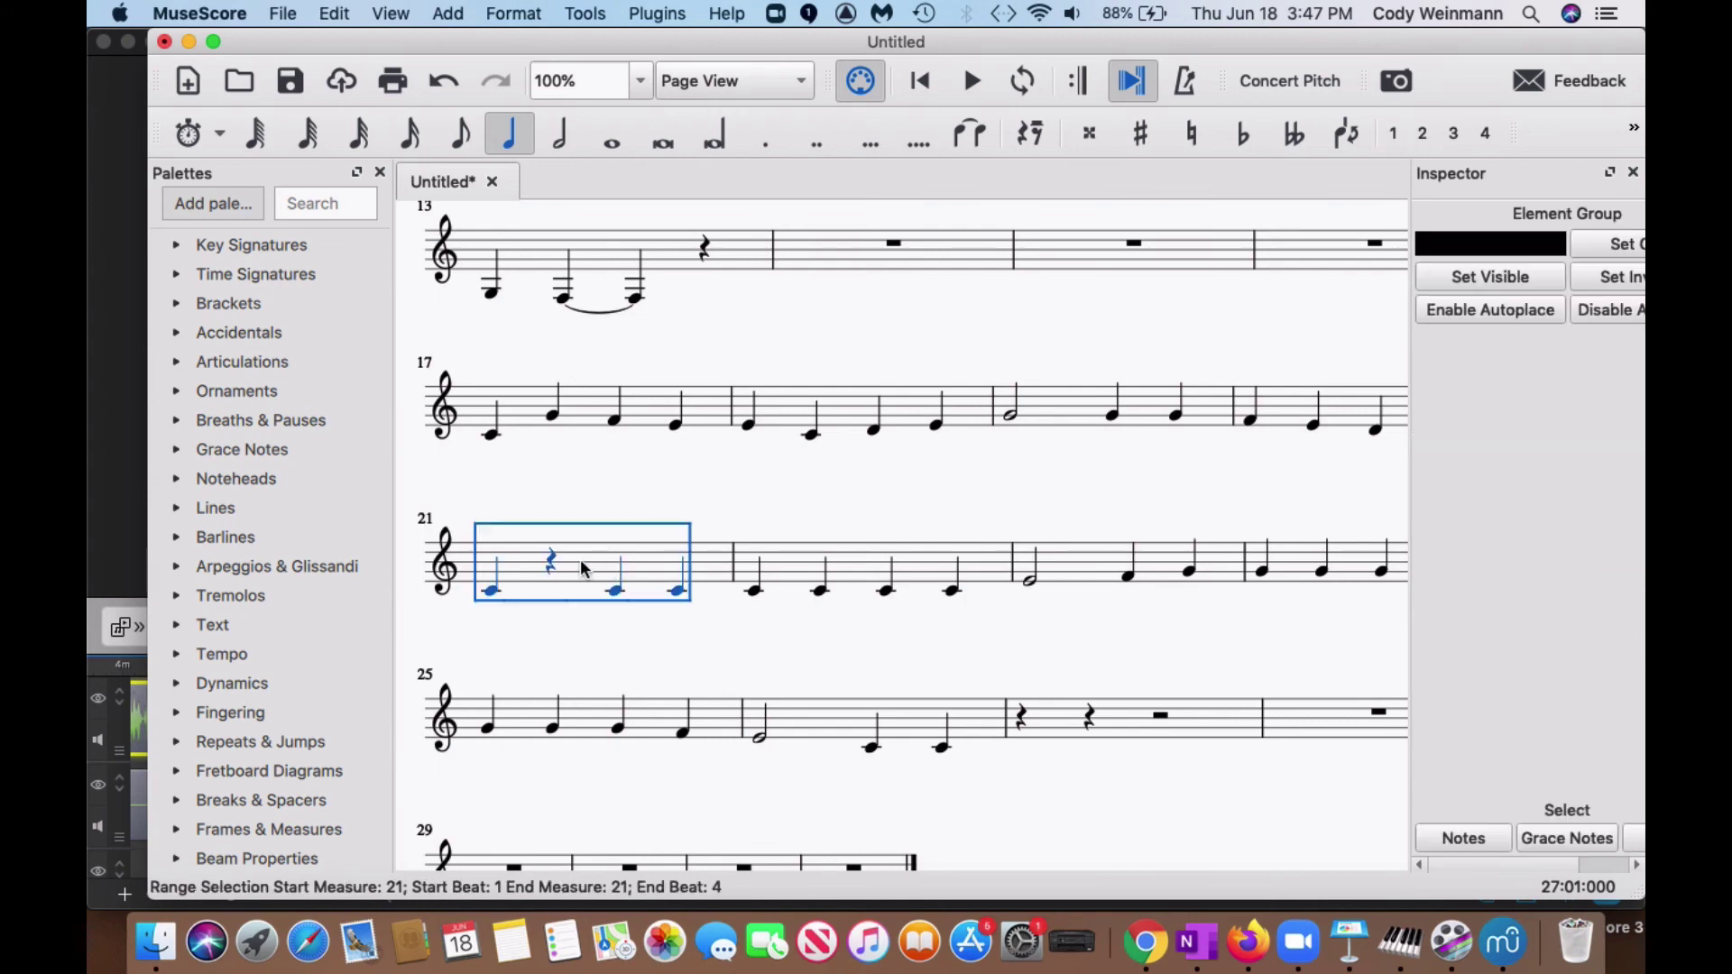
click(975, 82)
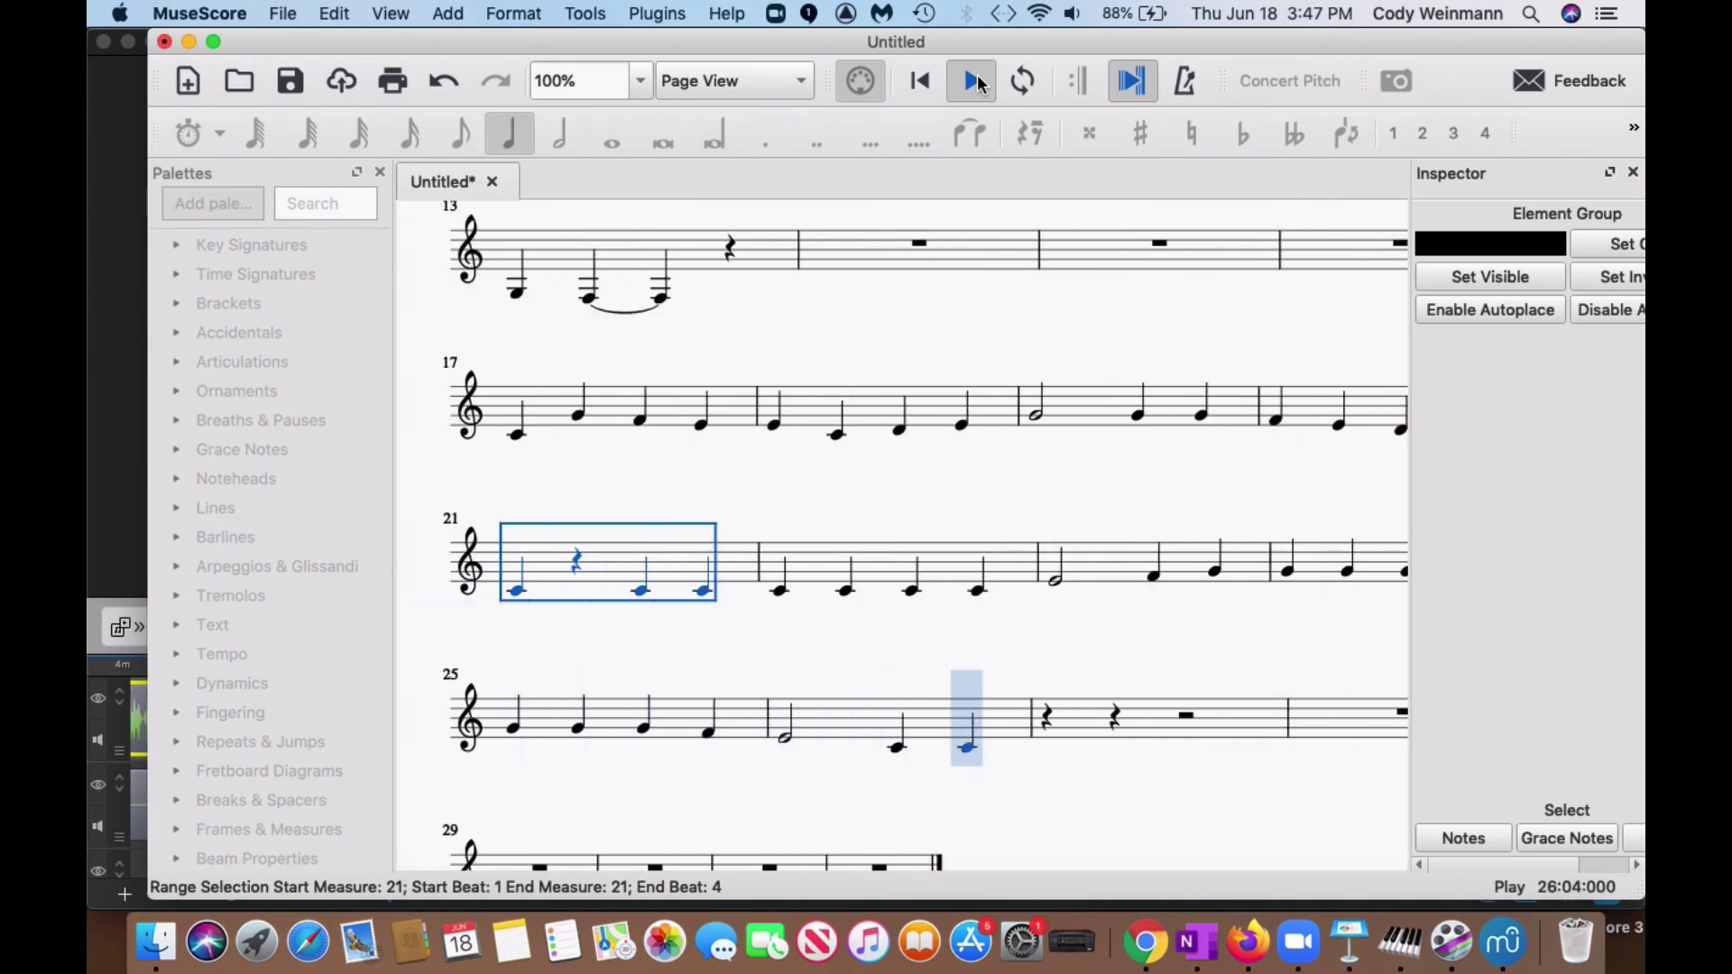
Stop playback and fill measure 27 with two D quarter notes and a C half note
click(974, 81)
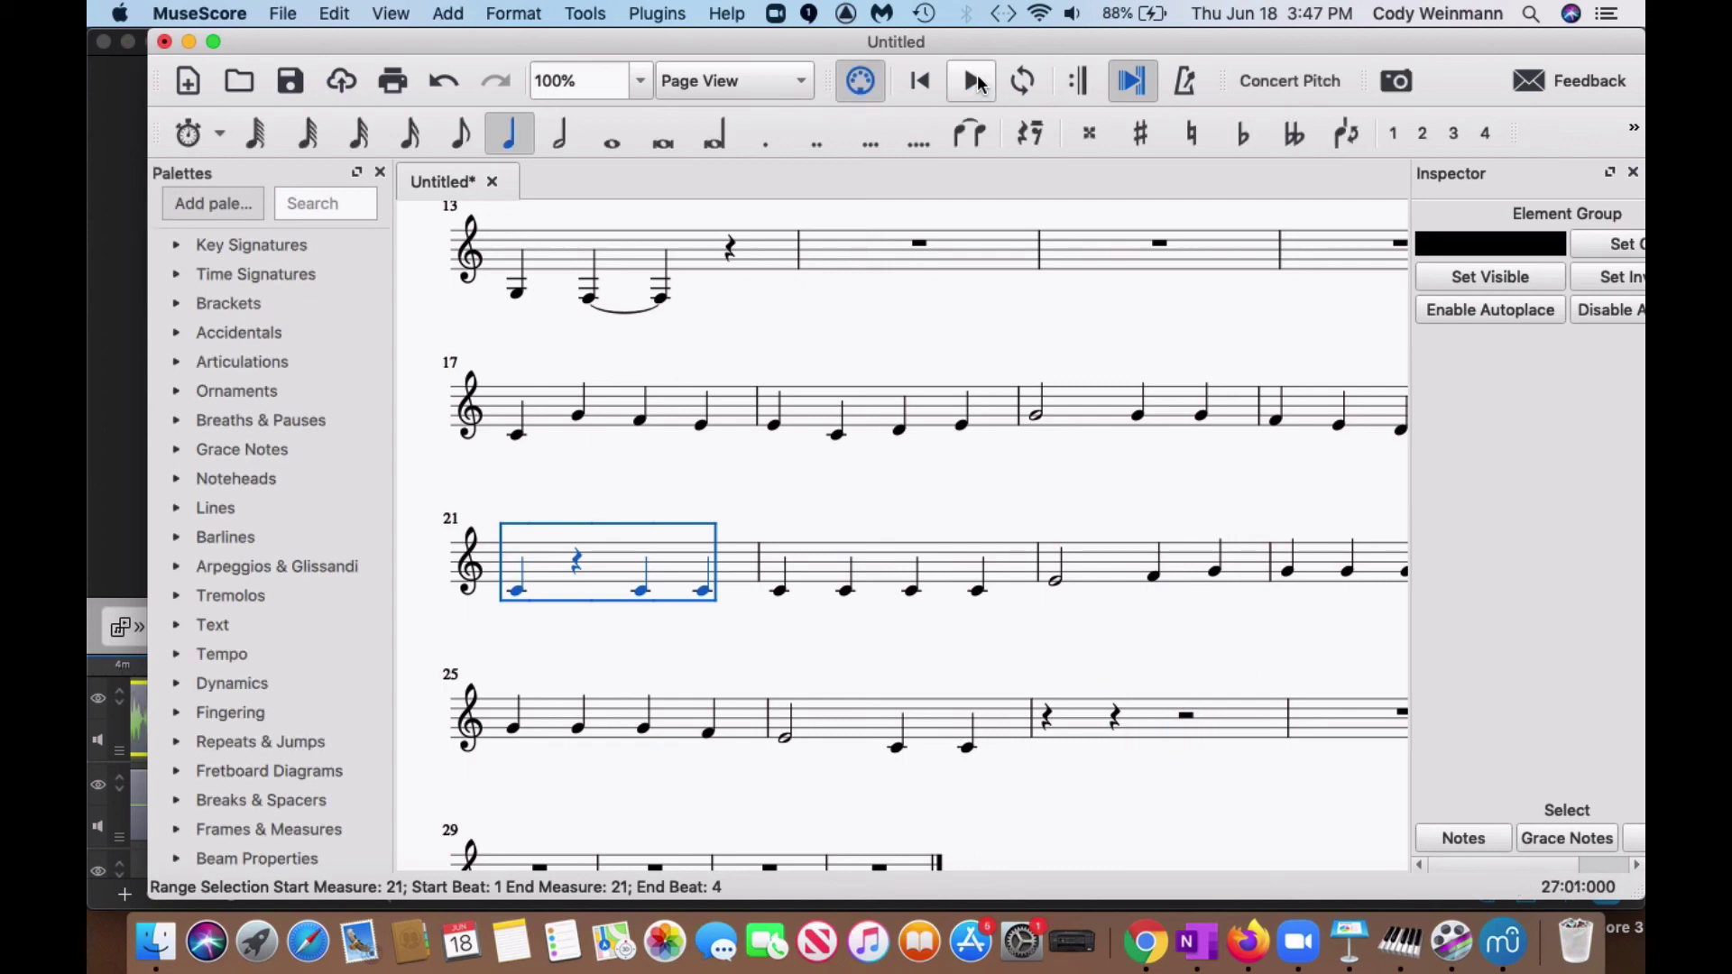
click(1078, 729)
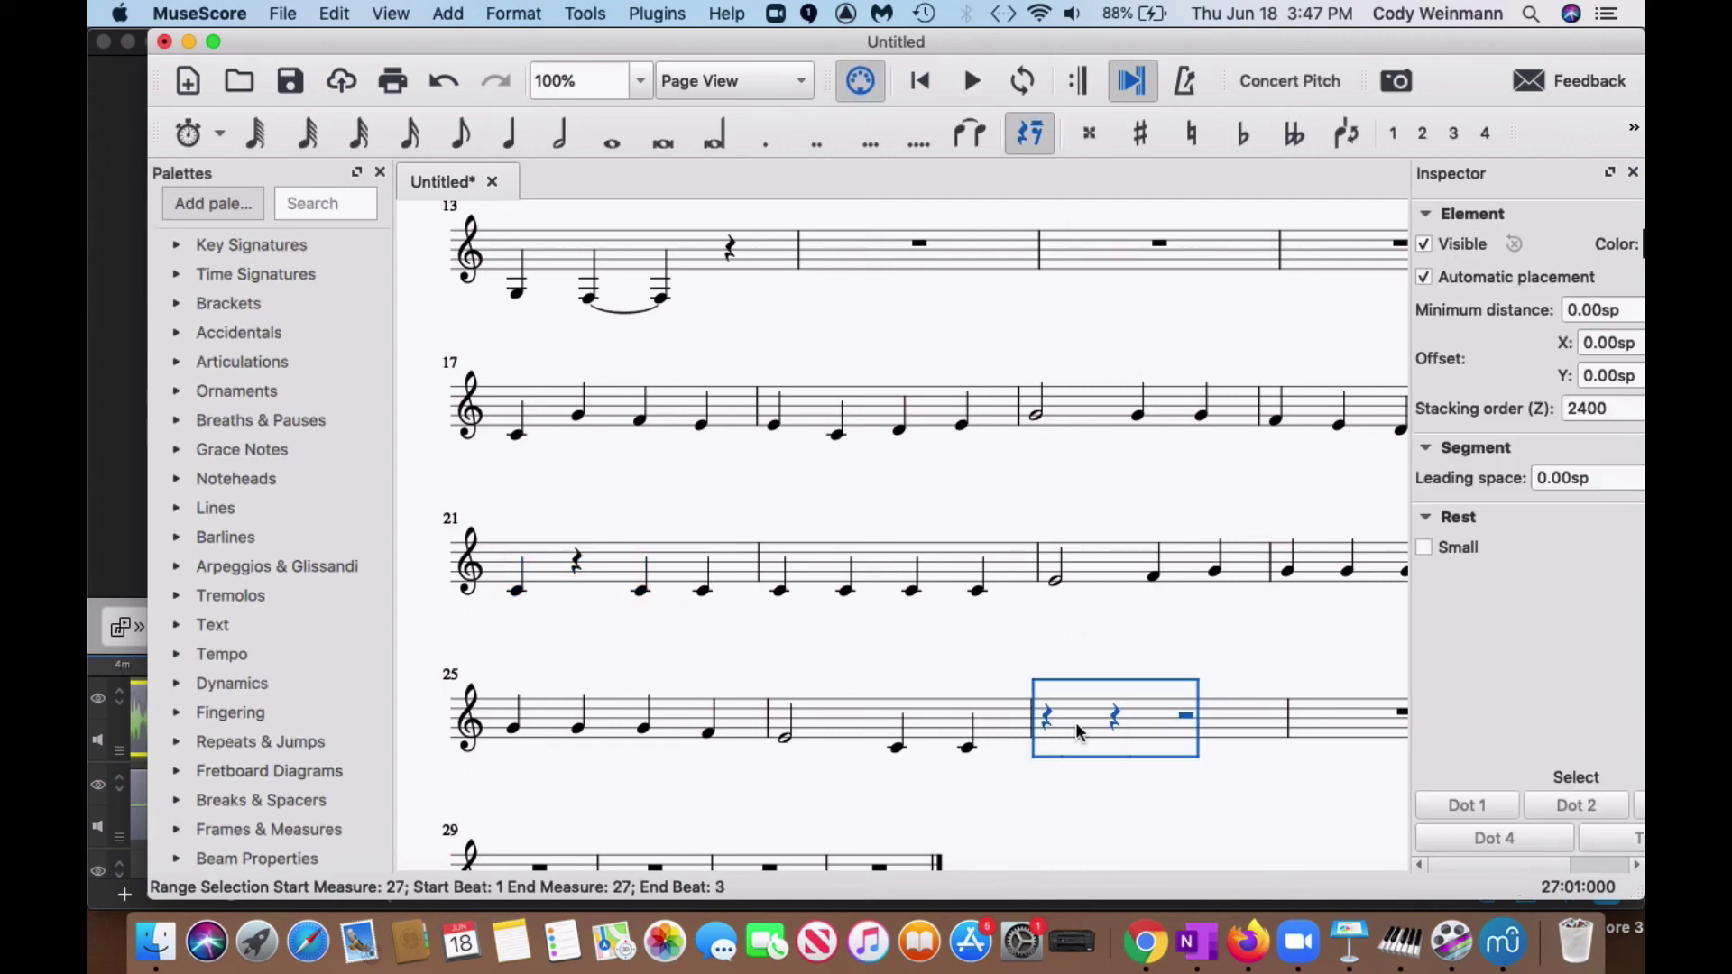
click(202, 136)
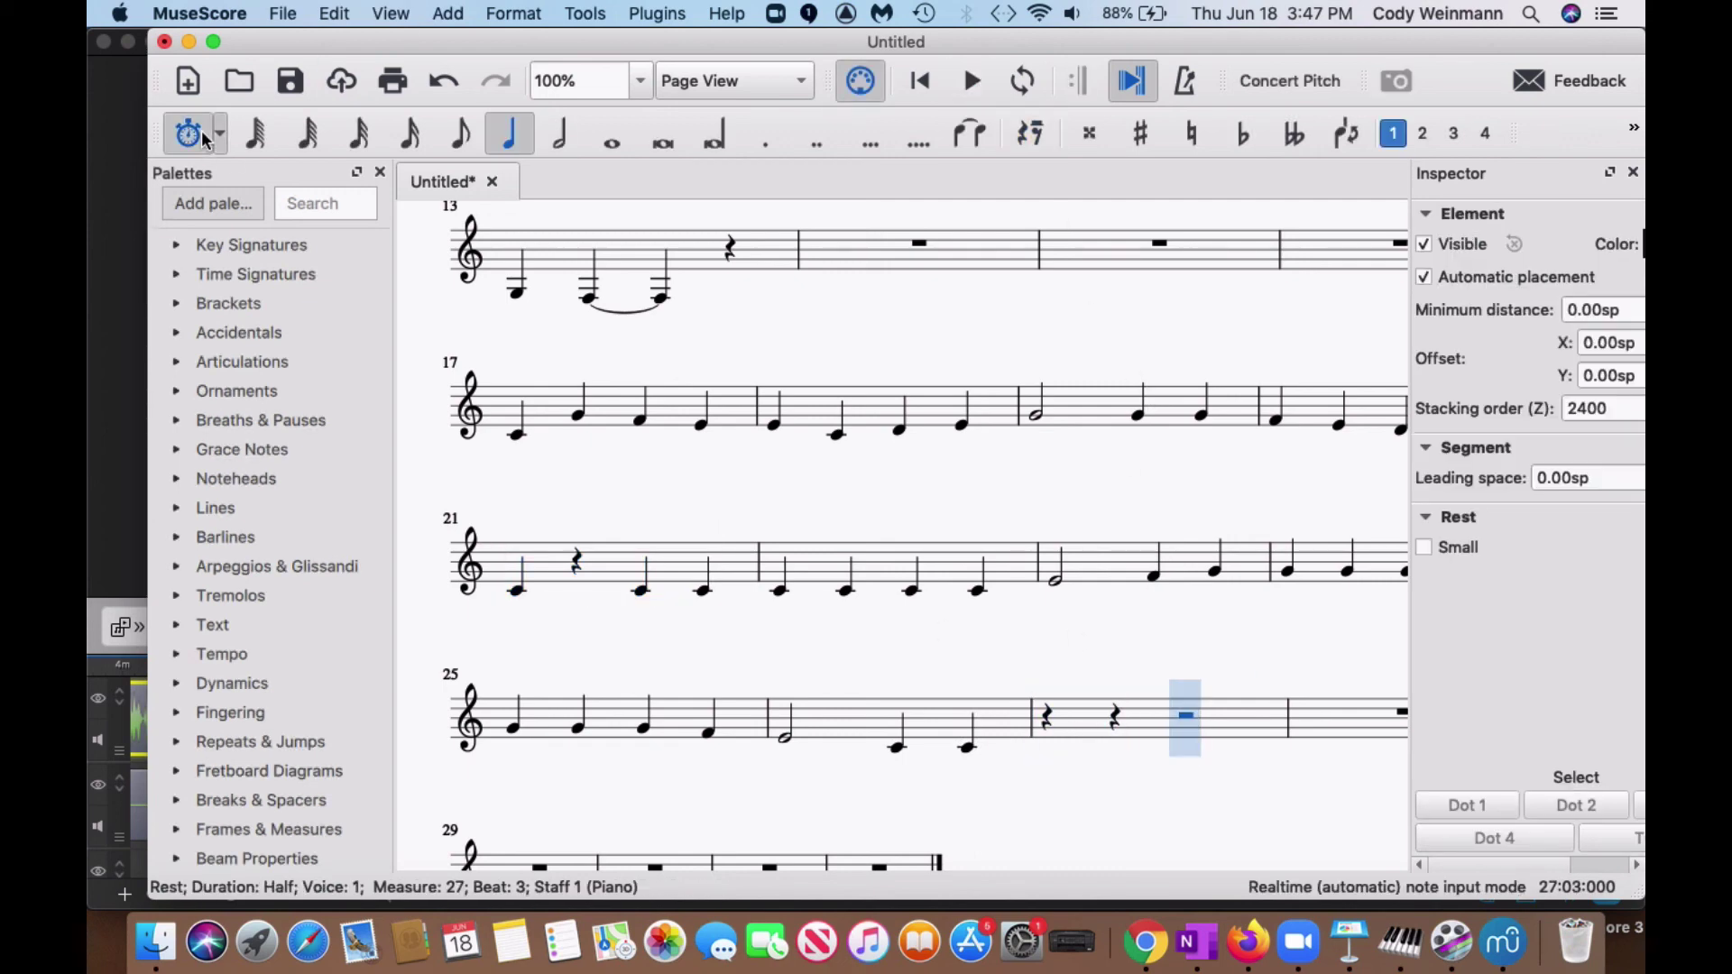
key(Left)
key(Left)
key(Left)
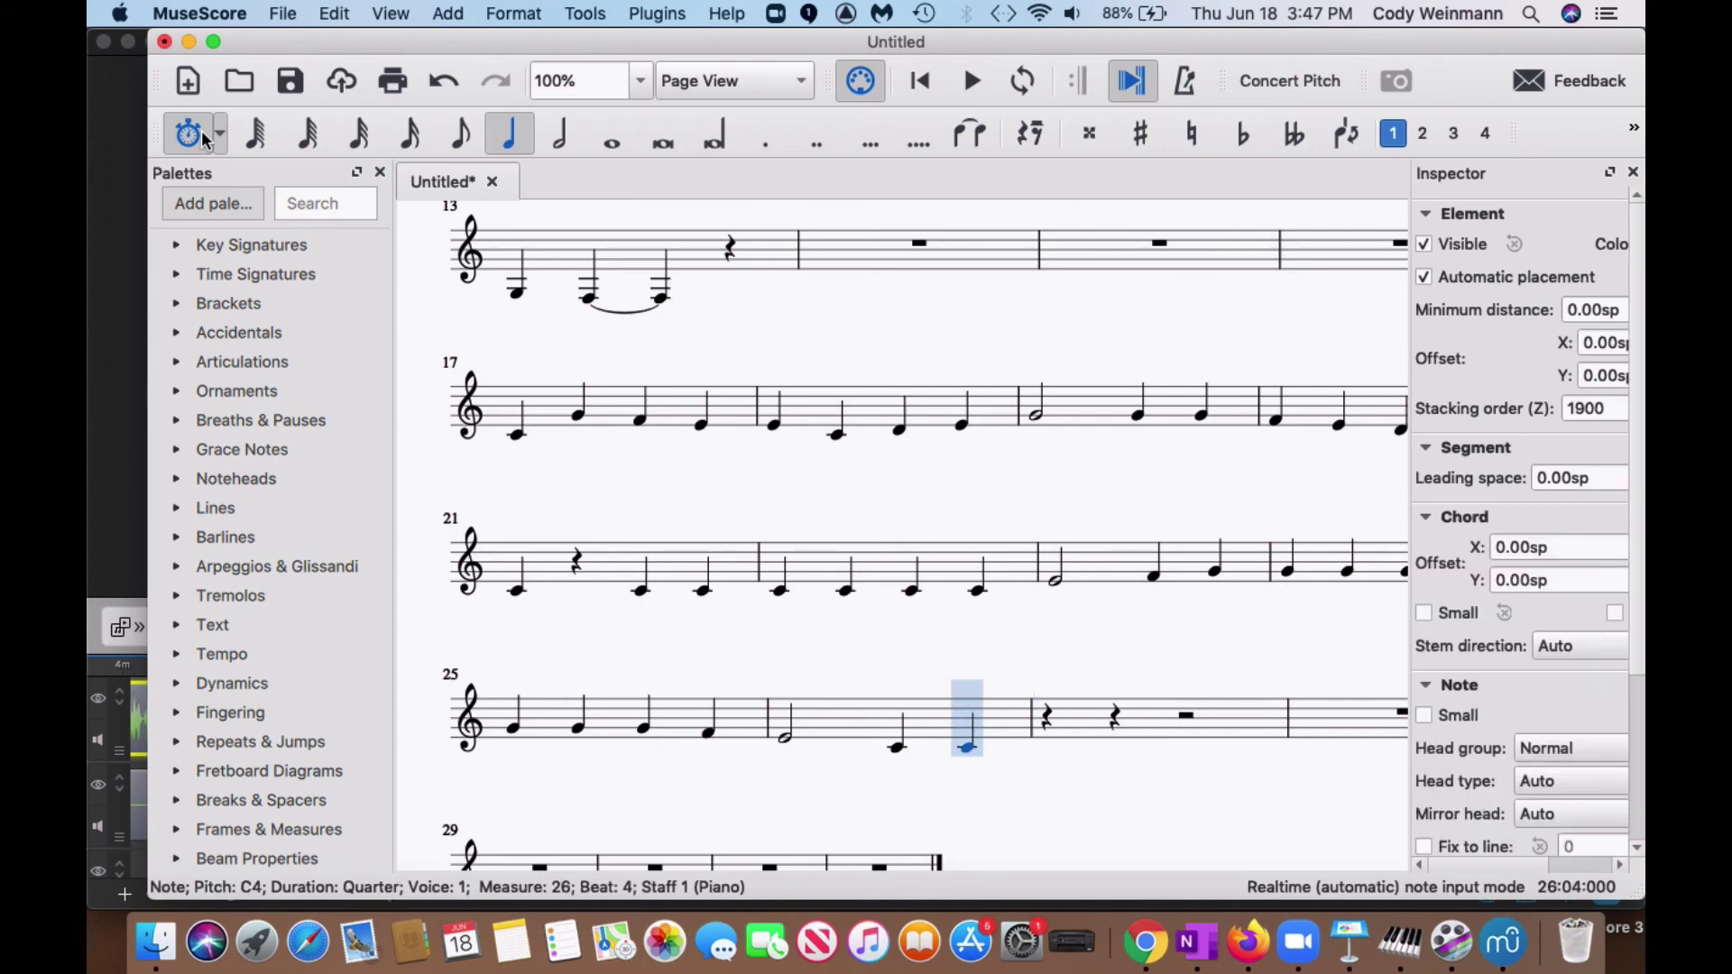
key(Right)
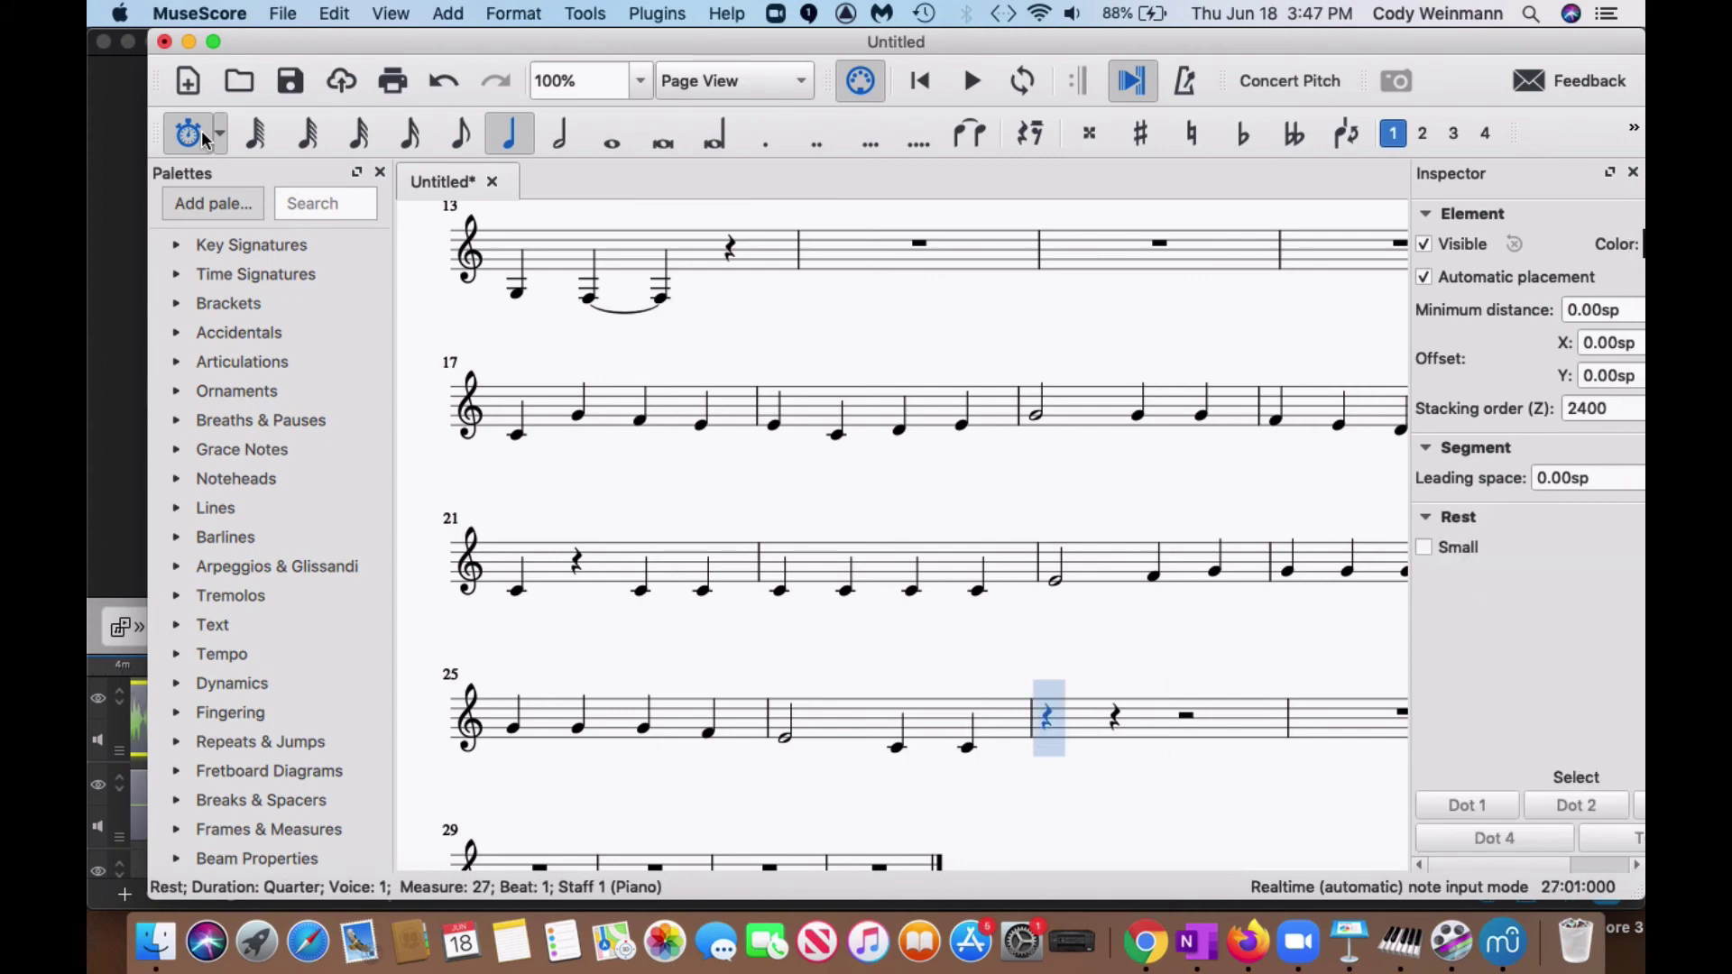
key(d)
key(d)
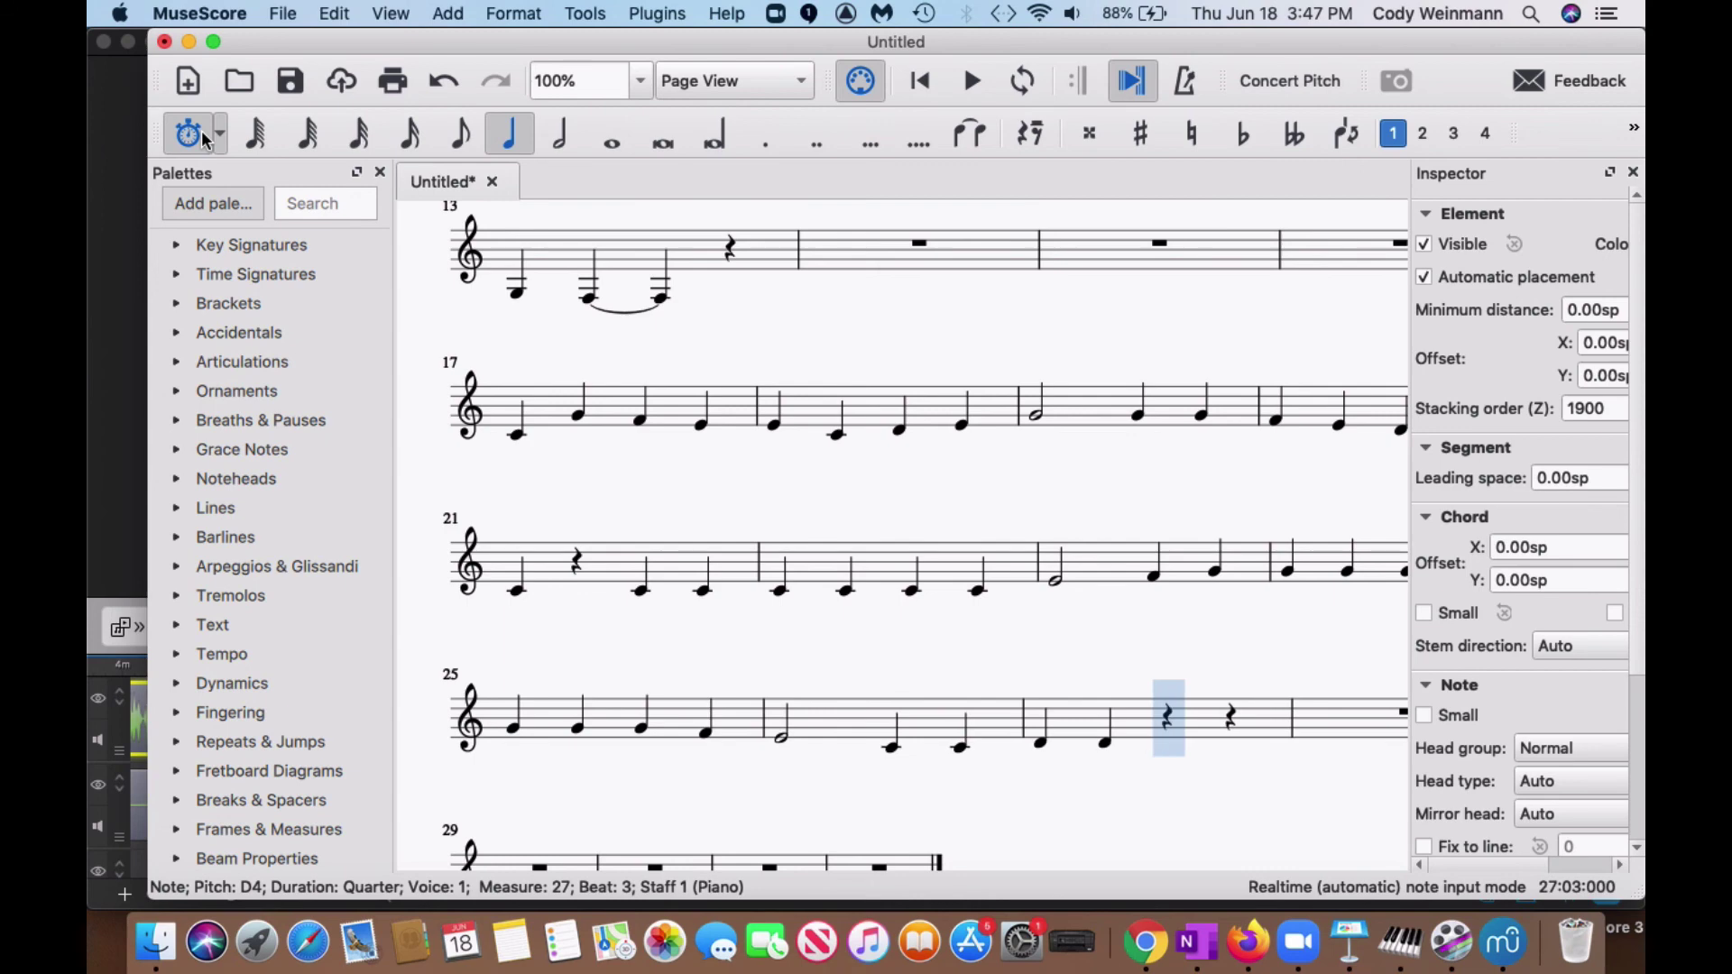
key(c)
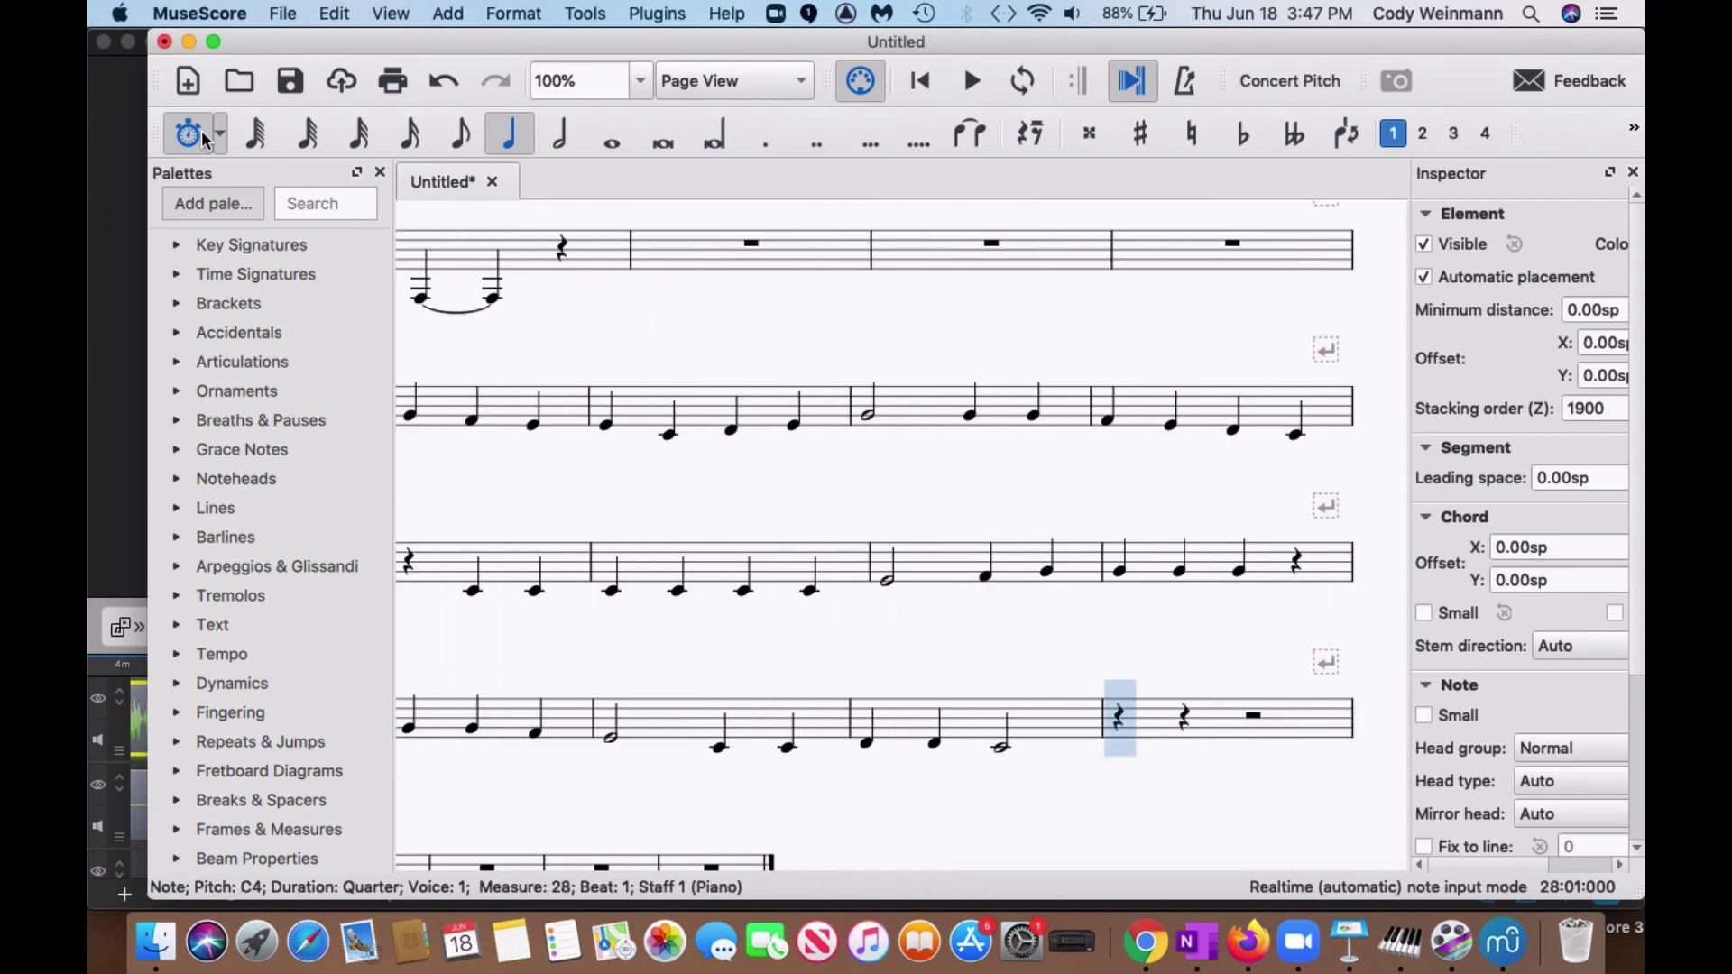
Exit note entry and play the melody back from the first note of measure 21
scroll(539, 505, left, 1)
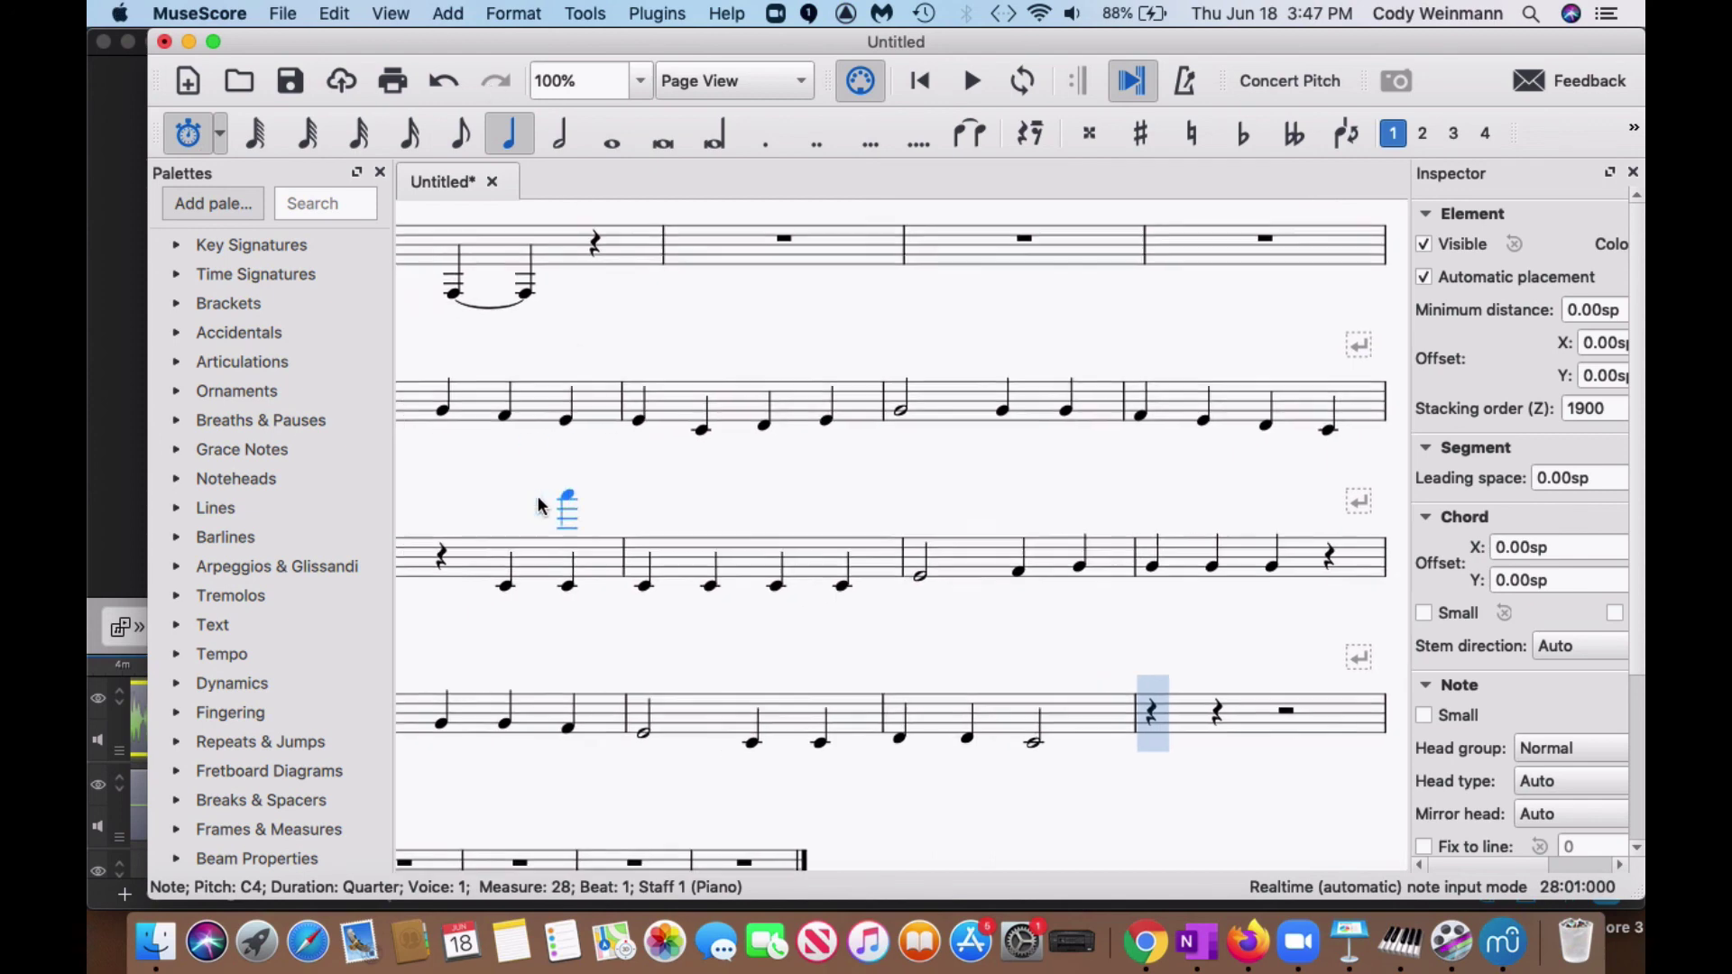
scroll(539, 505, left, 5)
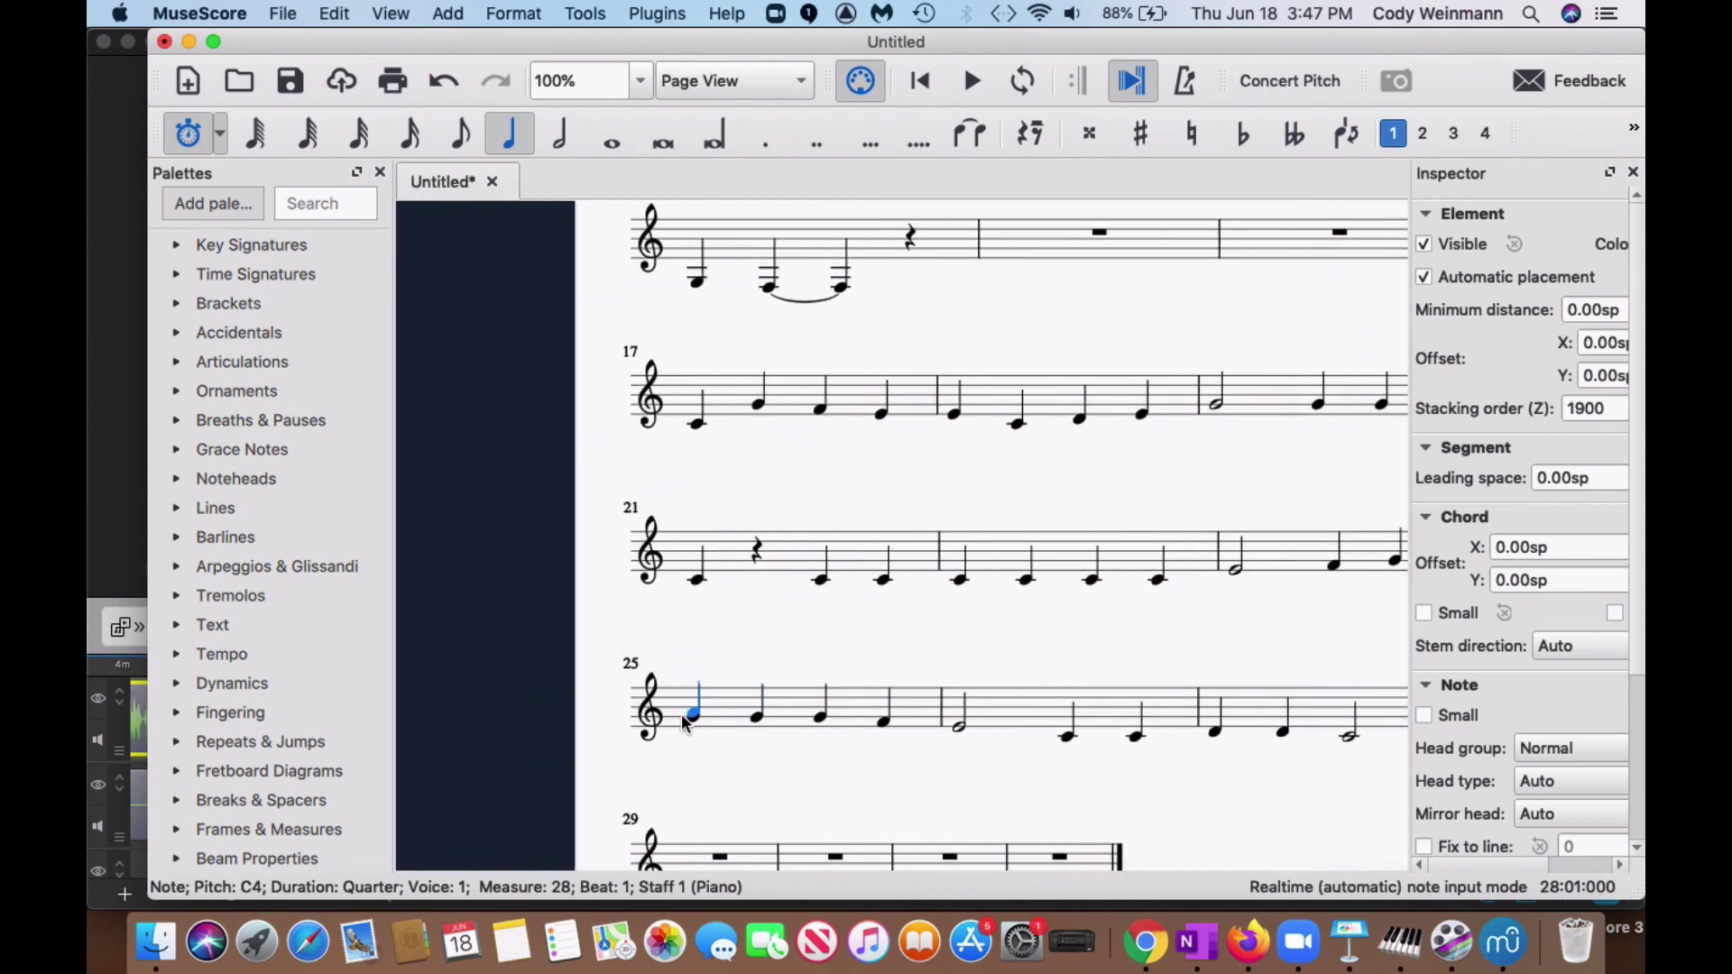
scroll(684, 714, right, 5)
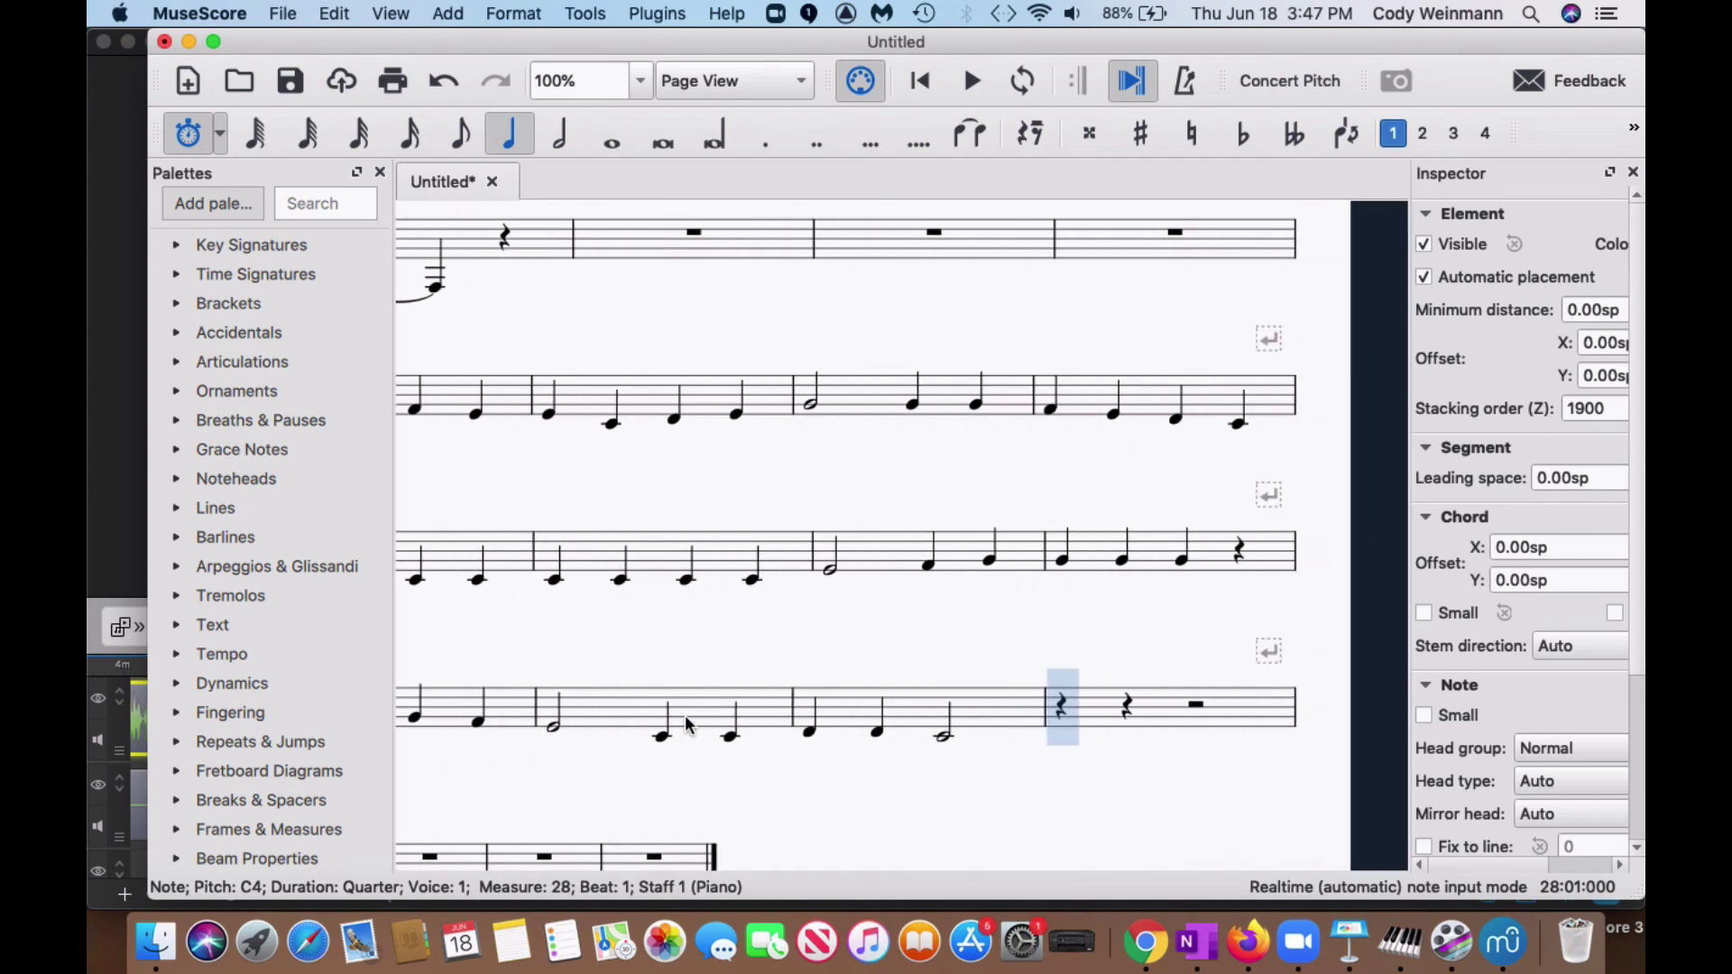
scroll(685, 714, left, 8)
scroll(685, 714, up, 1)
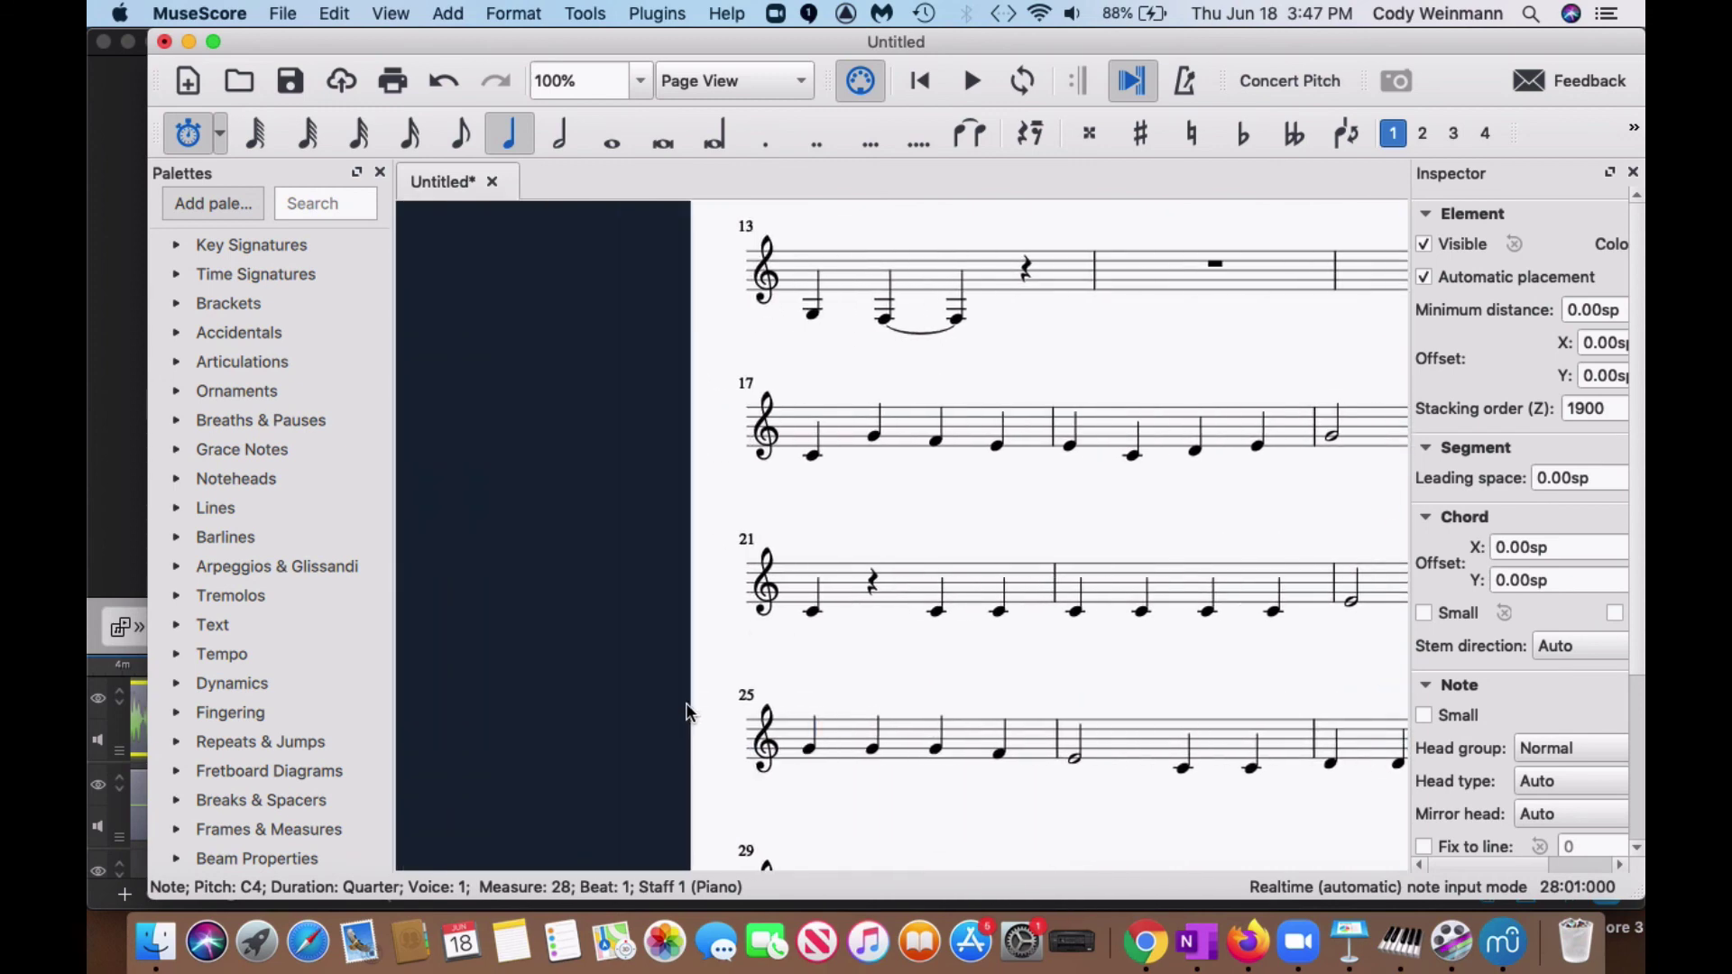
click(790, 612)
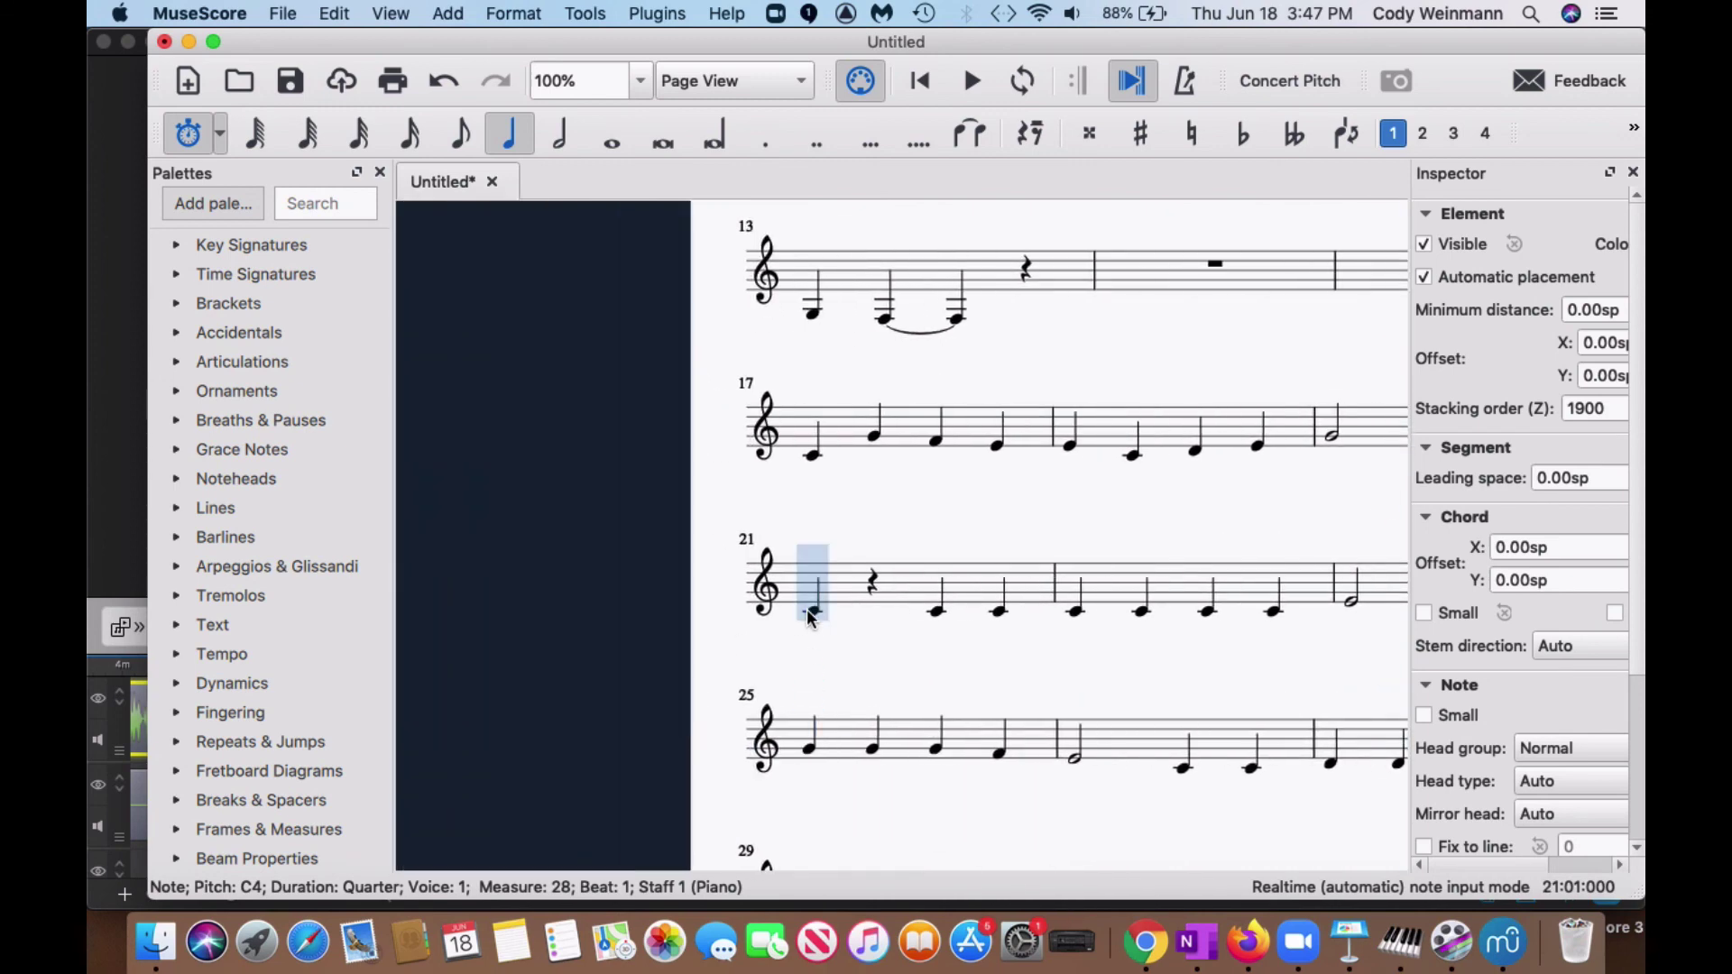
click(190, 136)
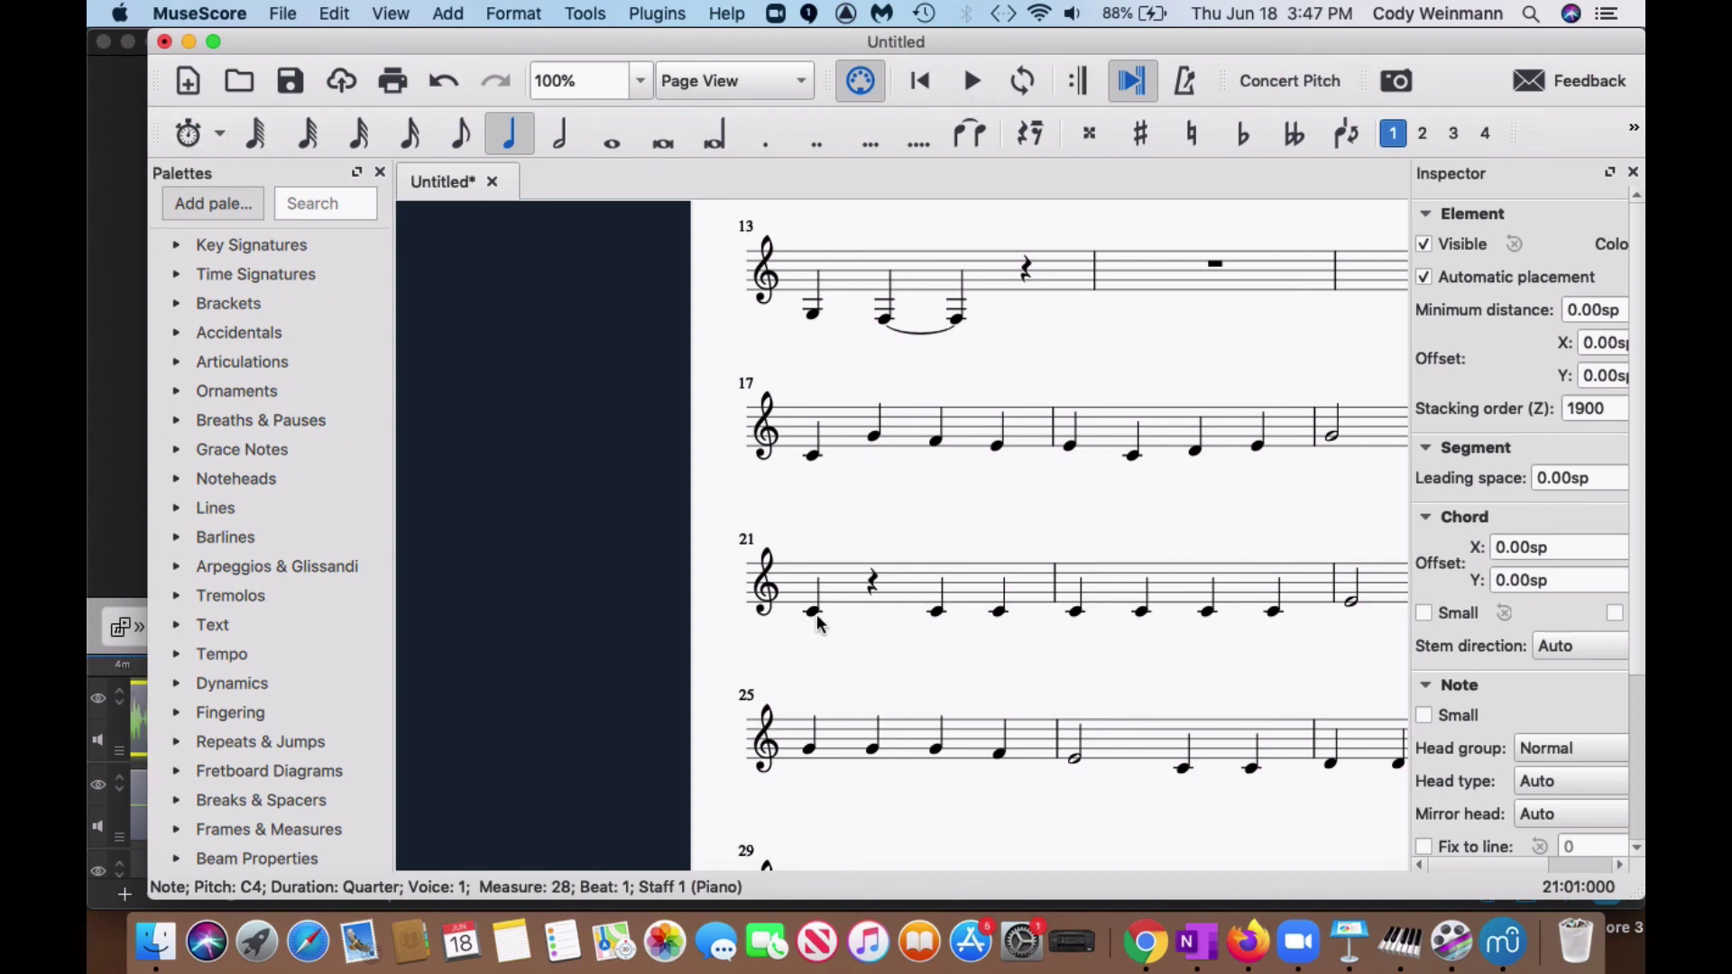
click(814, 616)
click(973, 81)
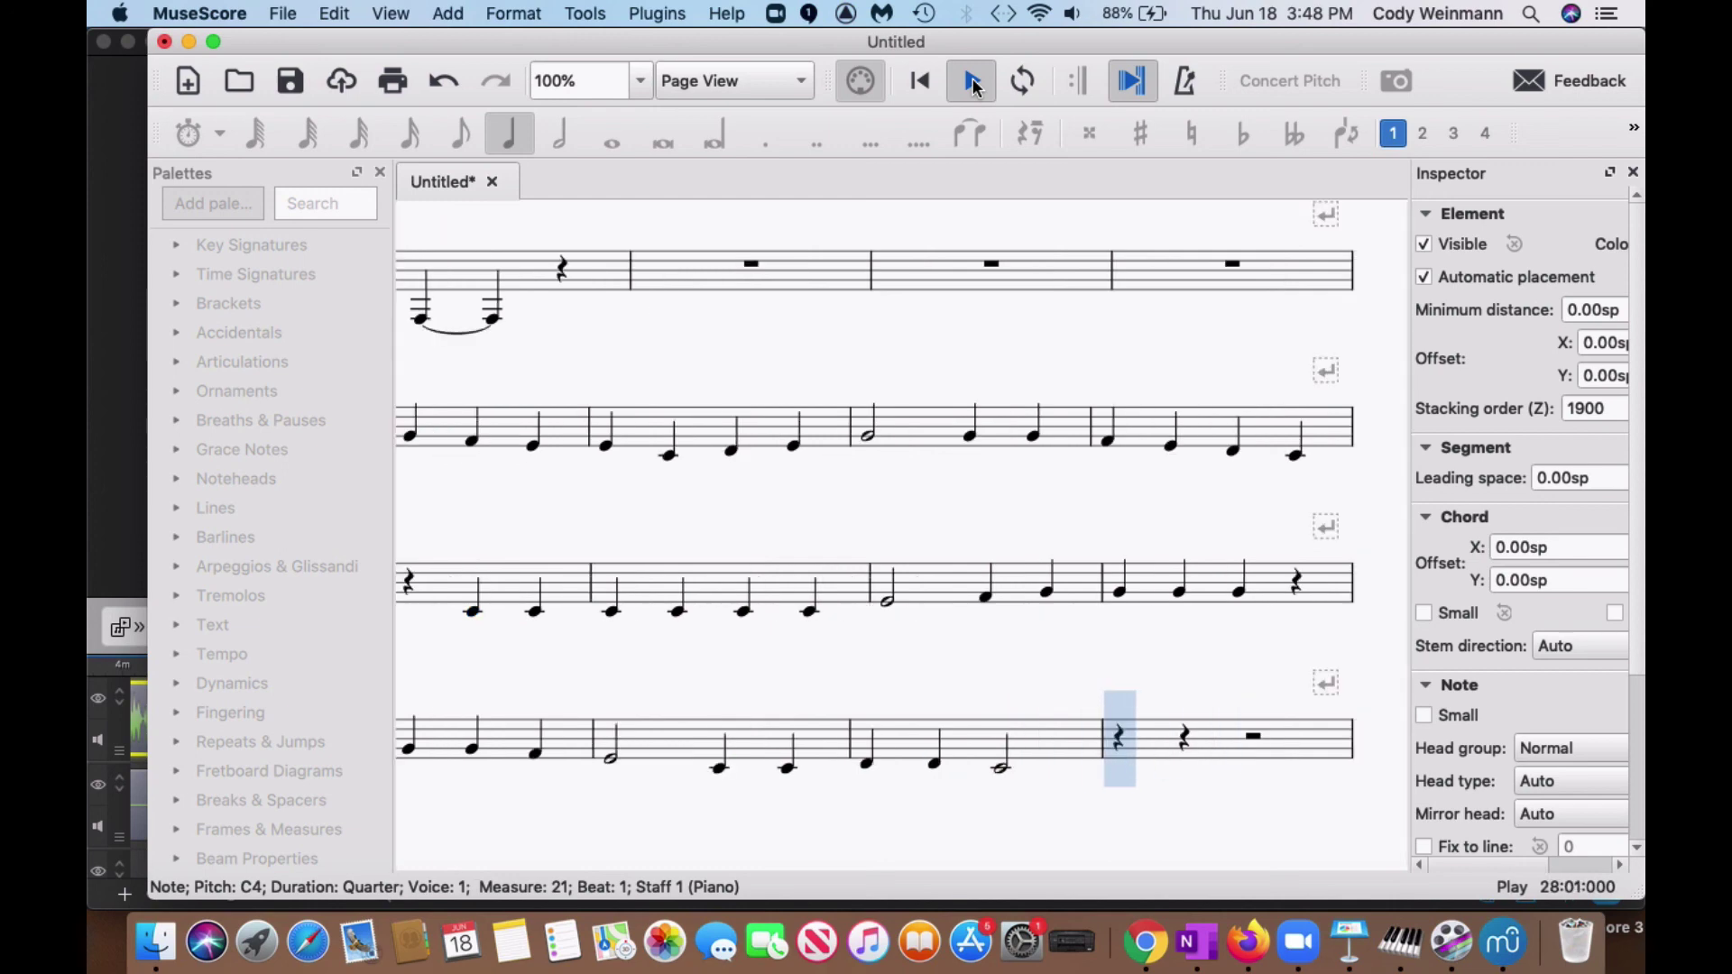
Stop playback, scroll back, and replay the melody from measure 21 through measure 28
click(974, 86)
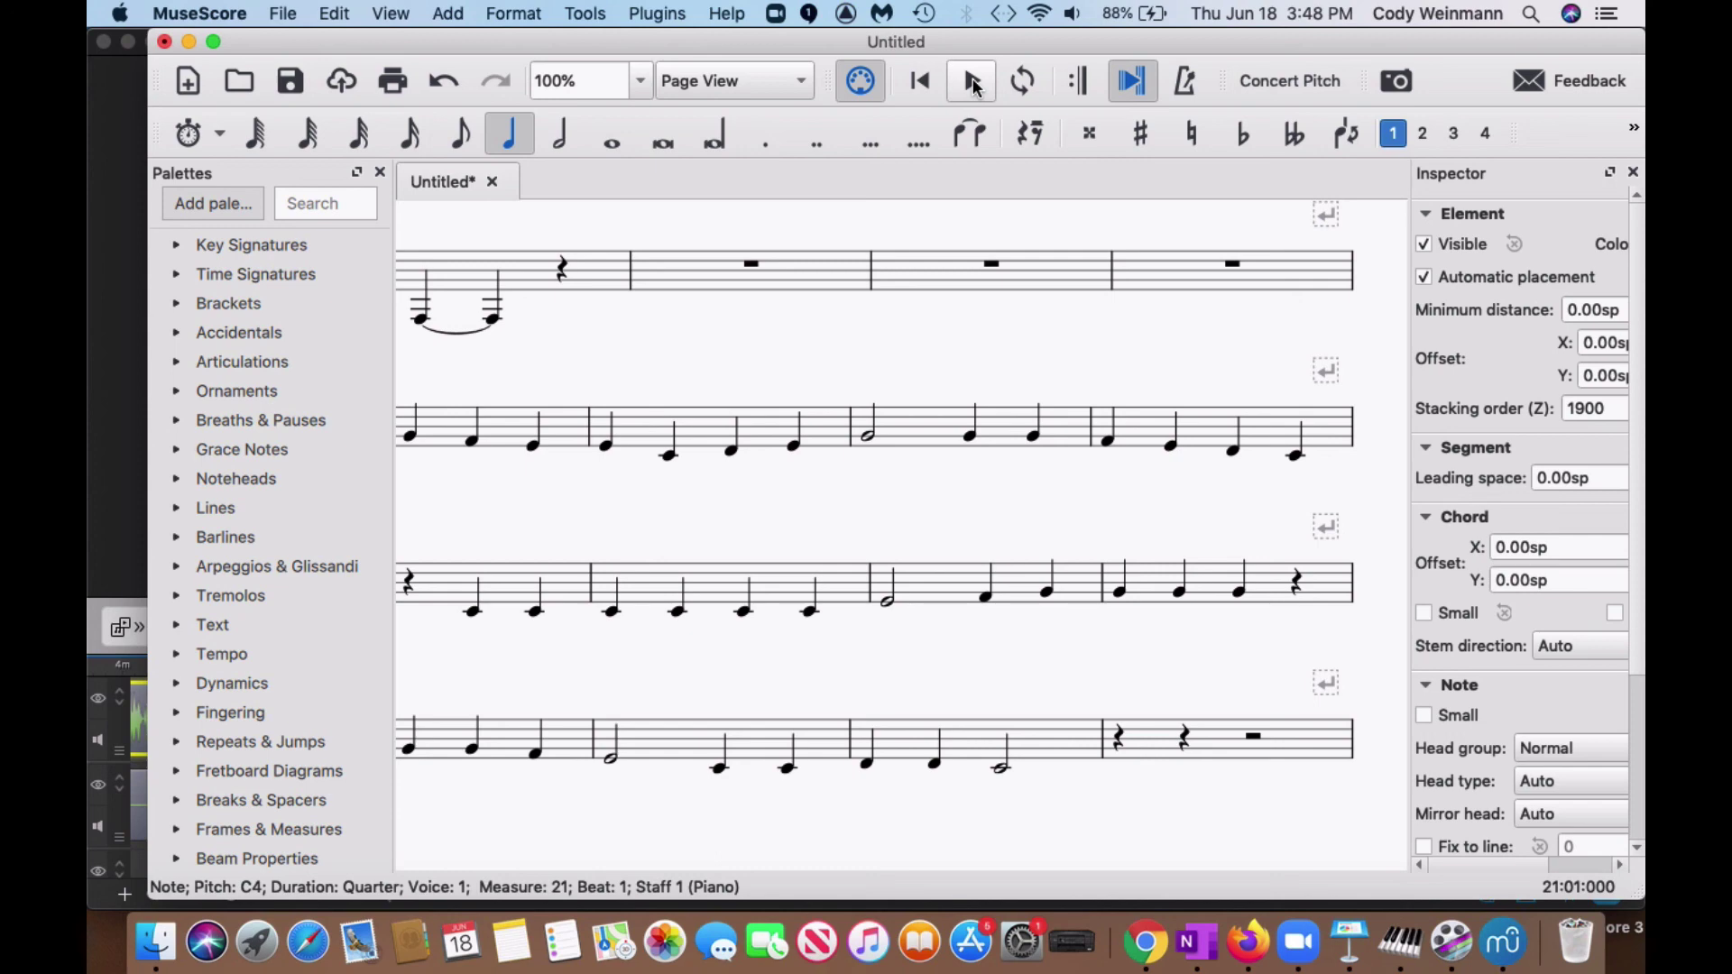
scroll(619, 585, left, 5)
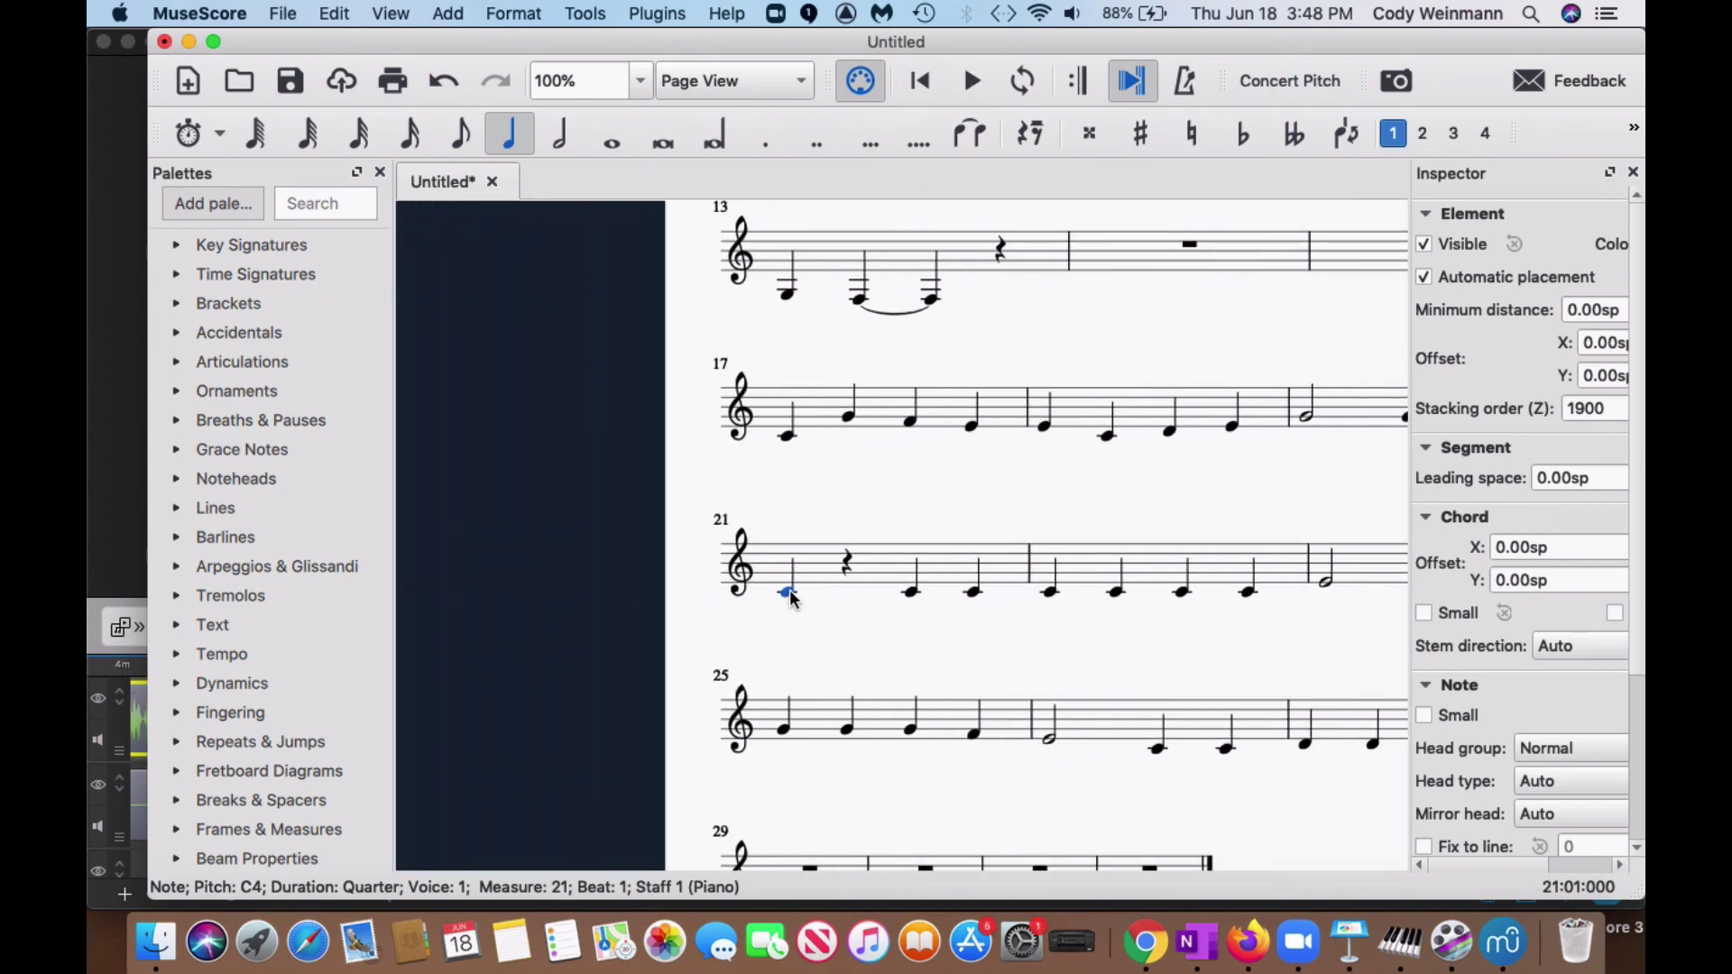
click(972, 83)
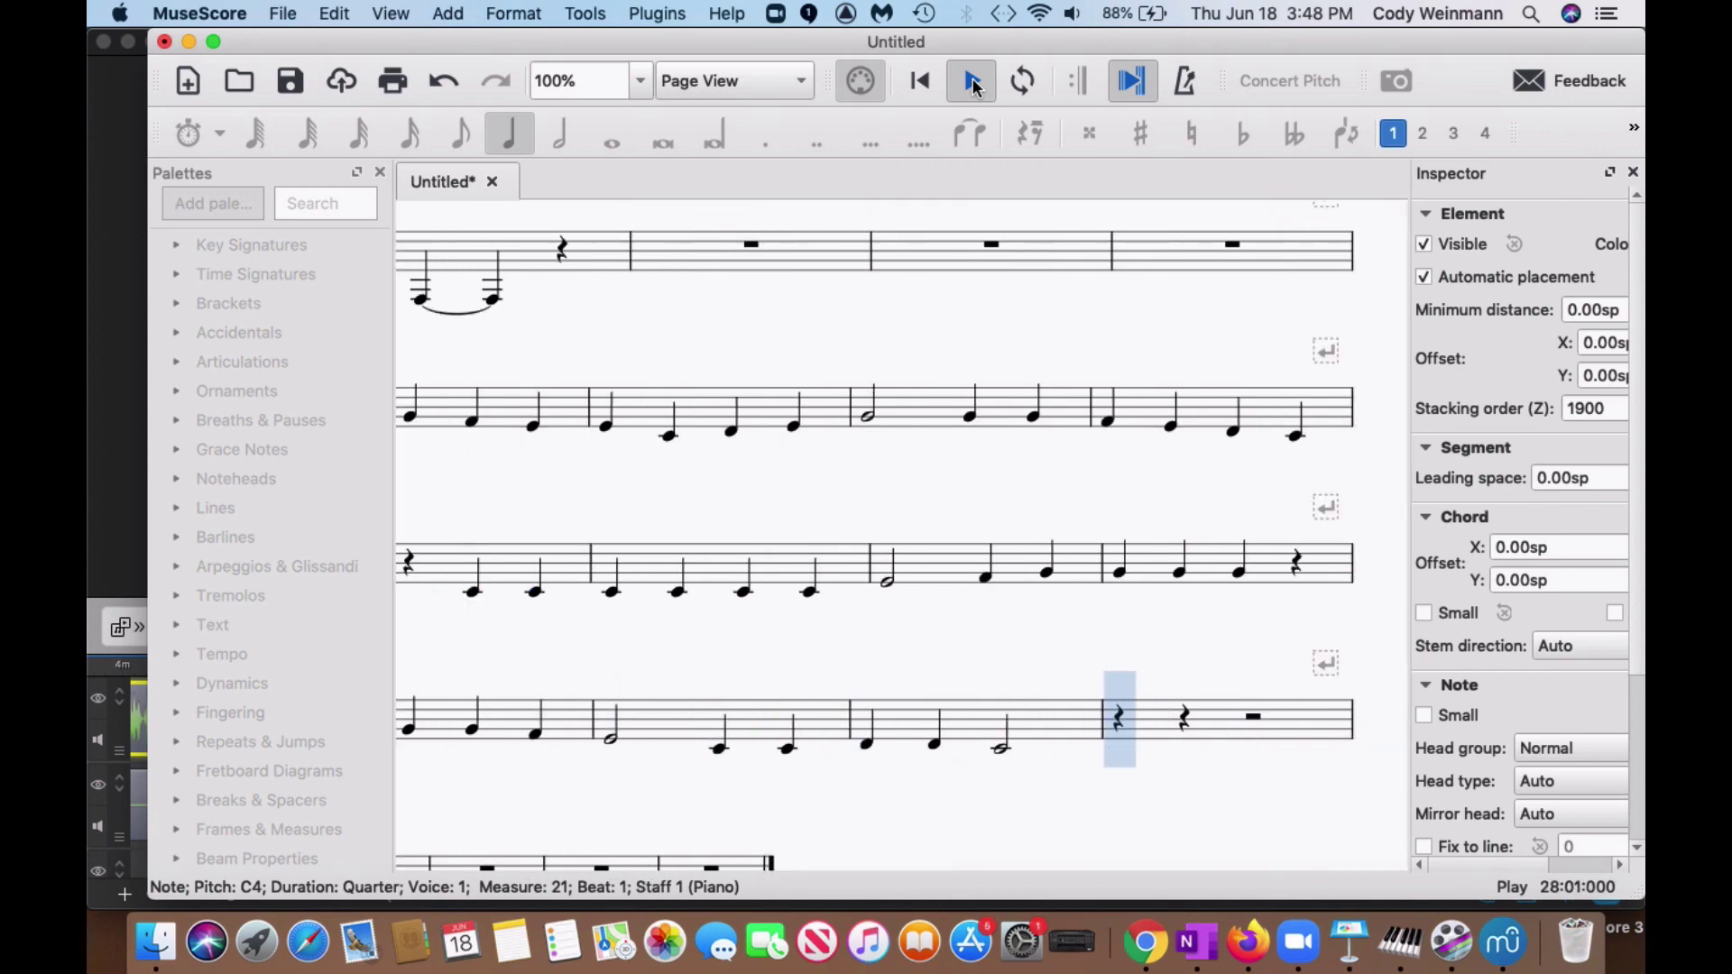
click(972, 81)
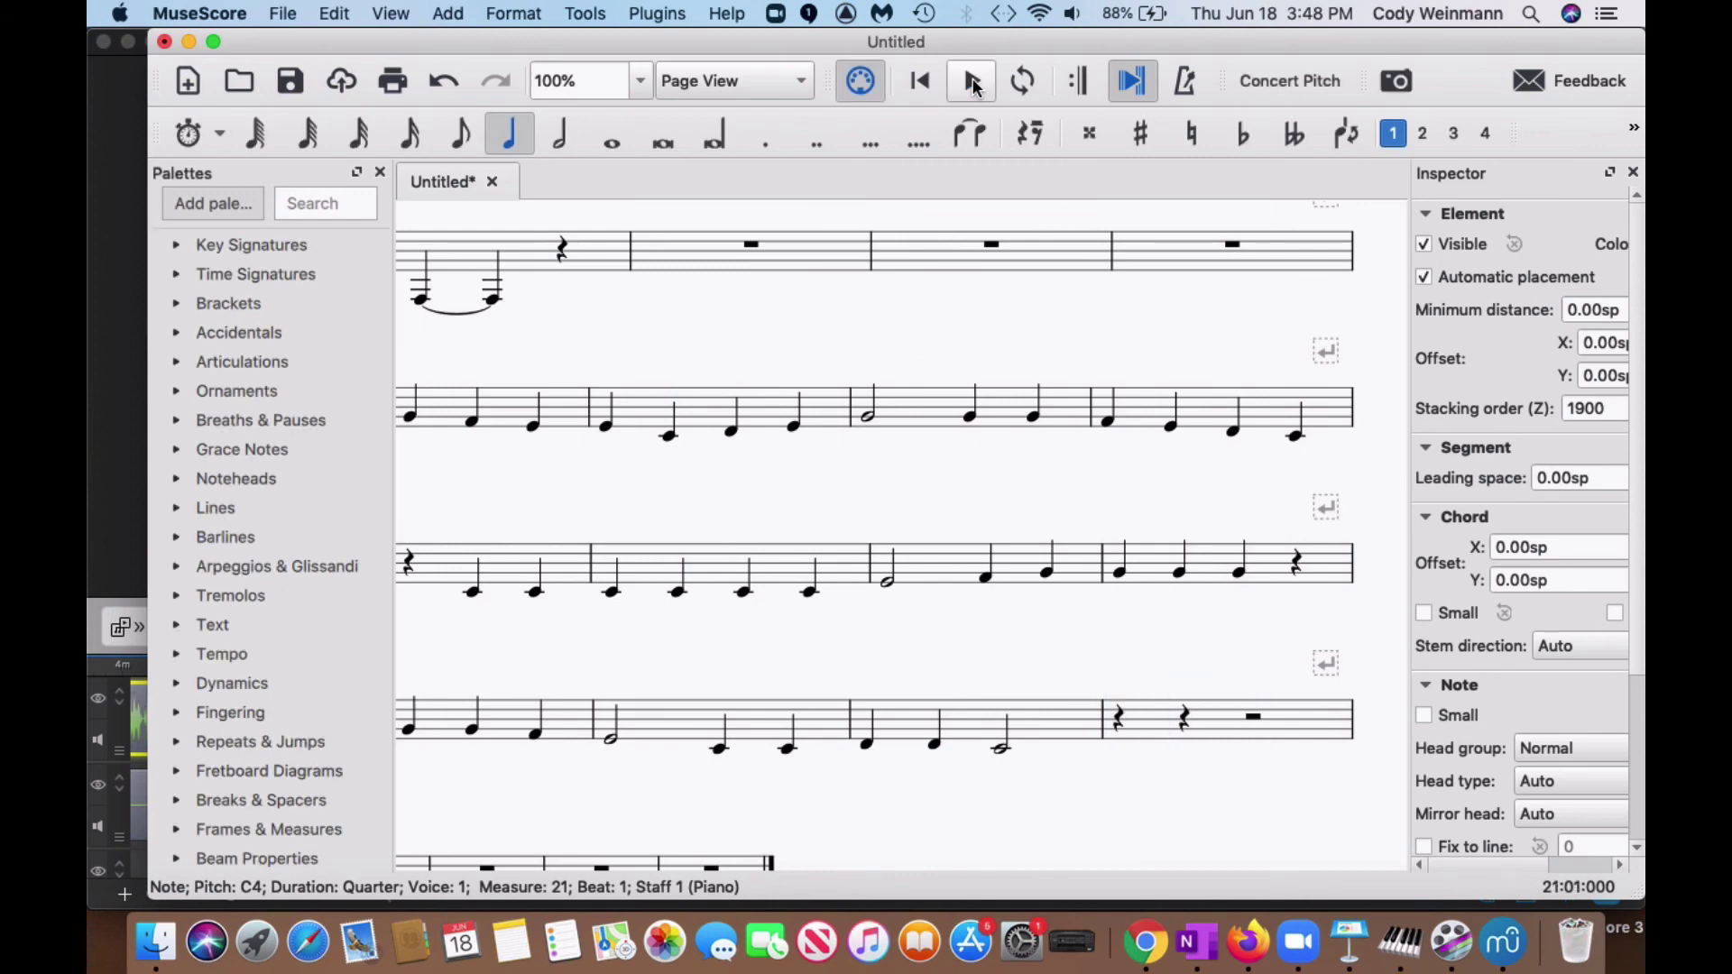